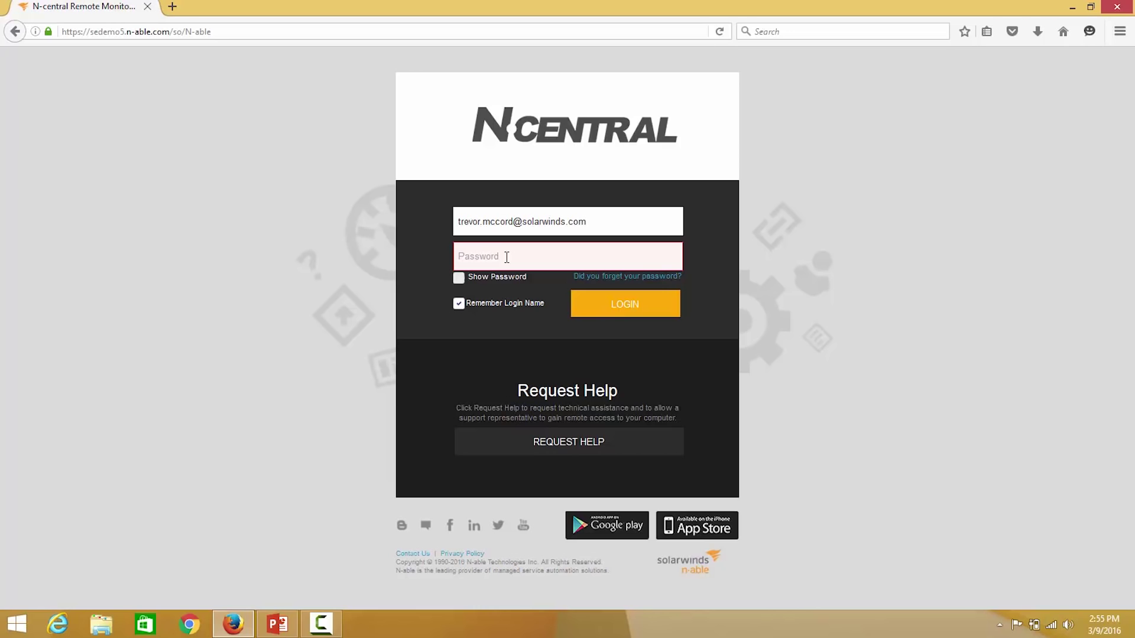
- Enter the account password for the remembered login name and log in
text(•••••••••)
key(Return)
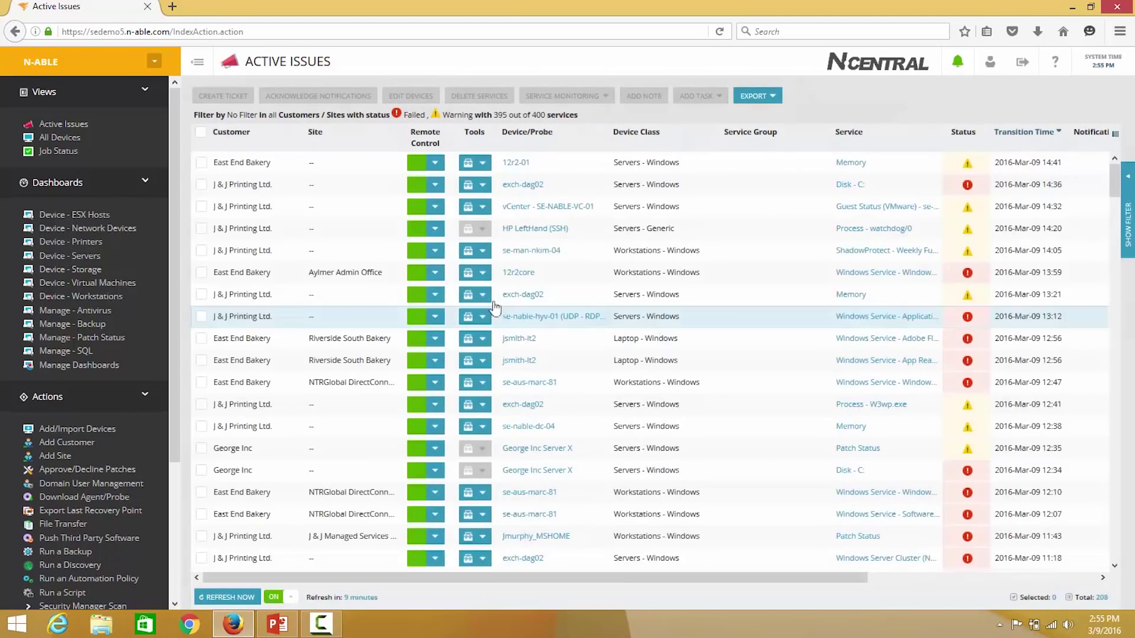
- View the N-able customer hierarchy, expanding and collapsing the sites under East End Bakery, and close the list
click(153, 61)
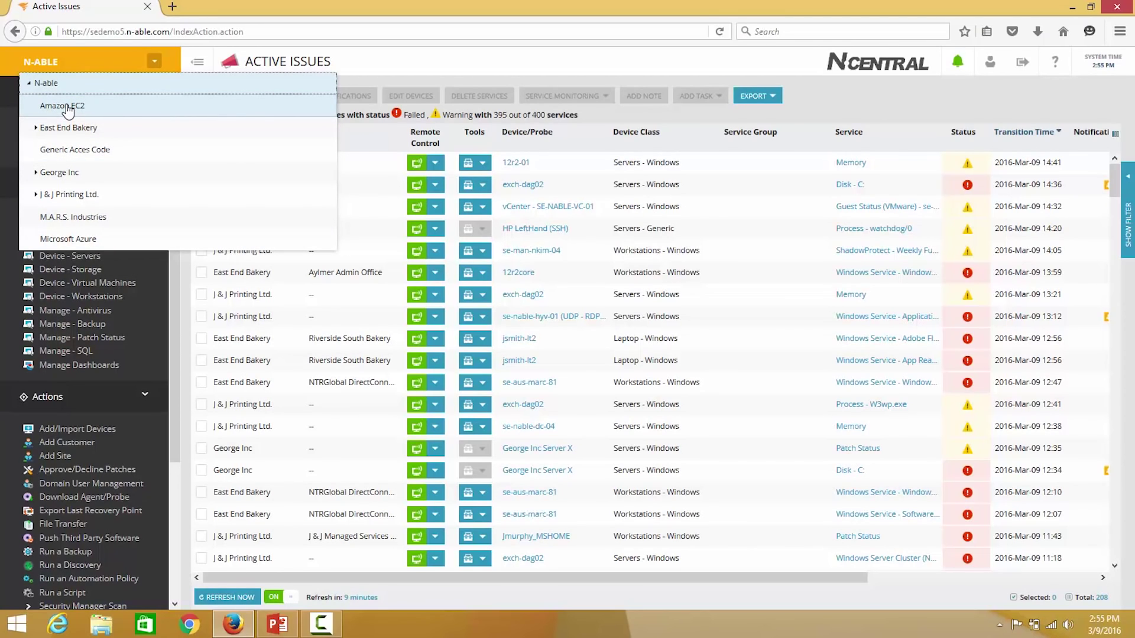
click(35, 128)
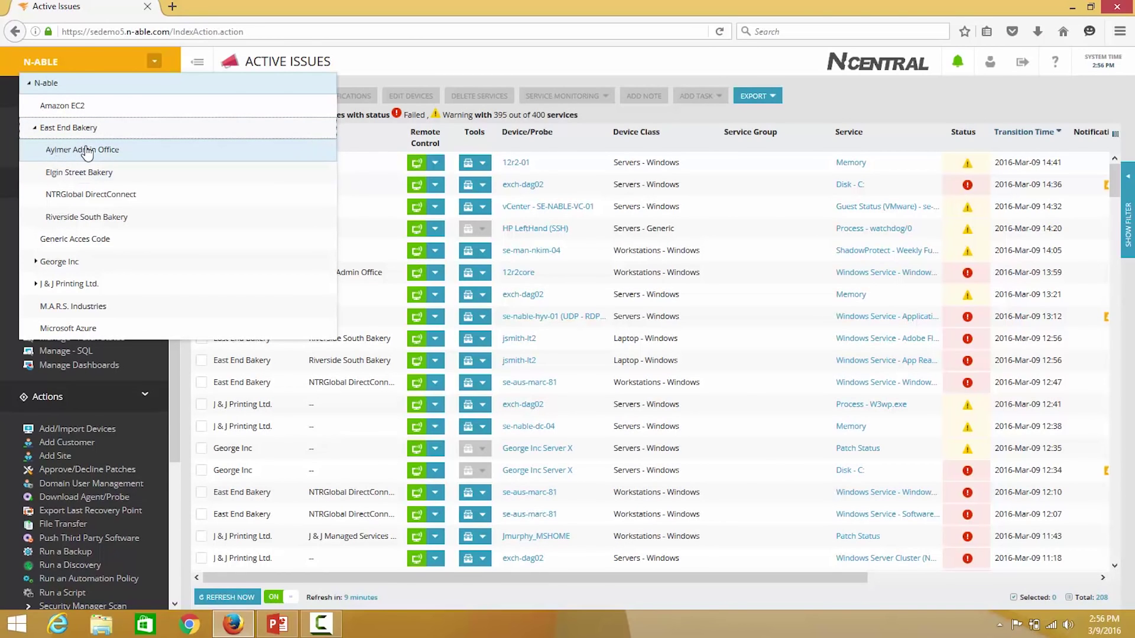
click(34, 127)
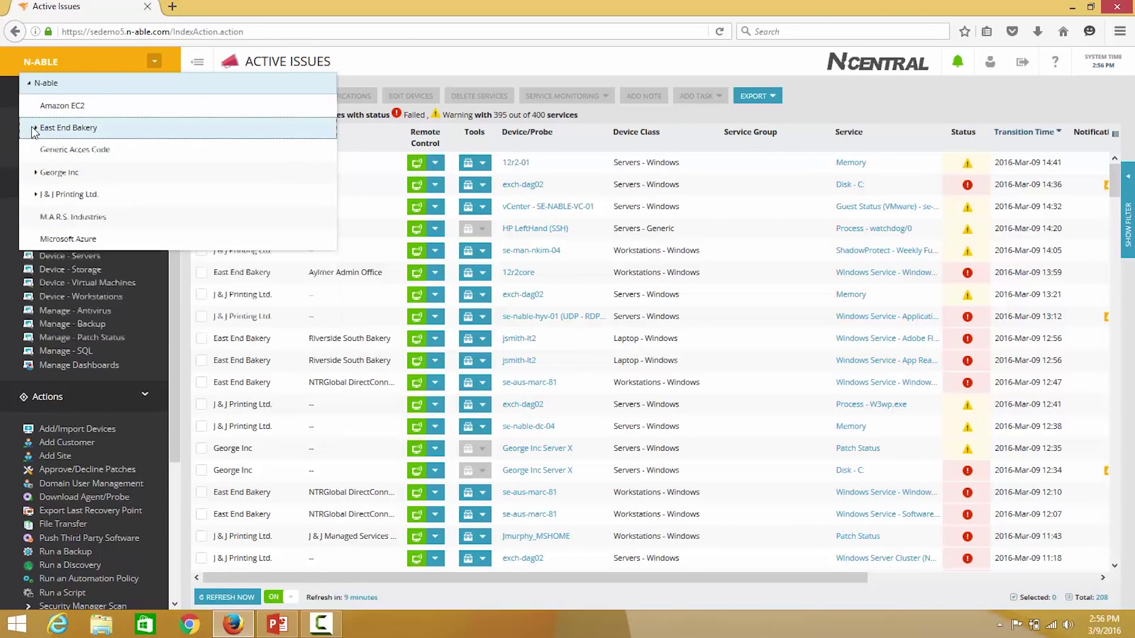
click(89, 58)
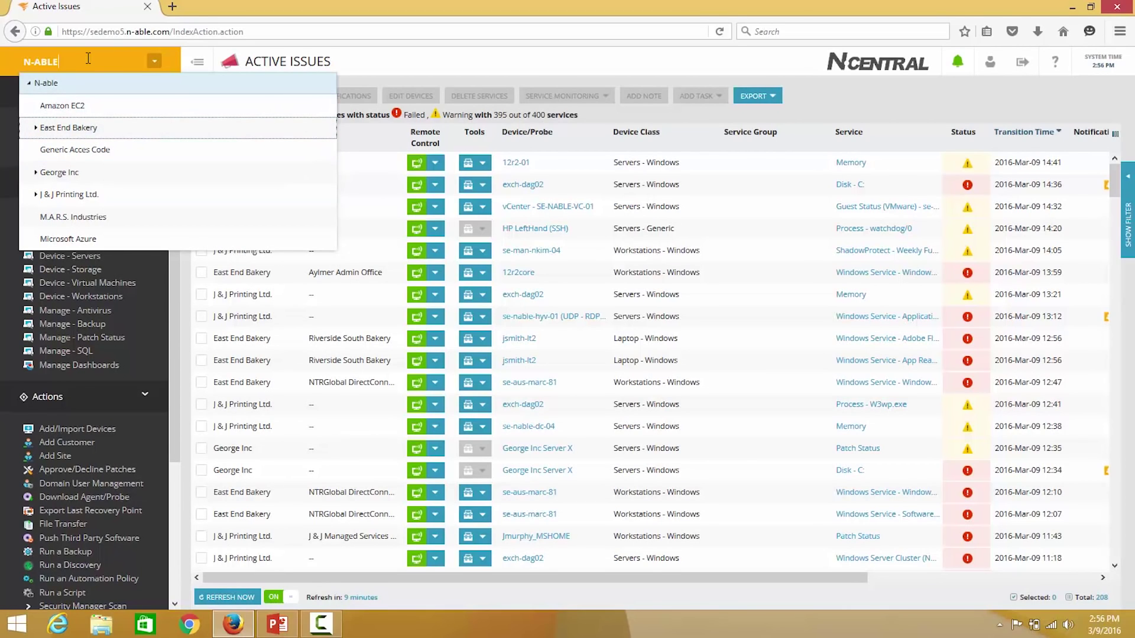
click(155, 61)
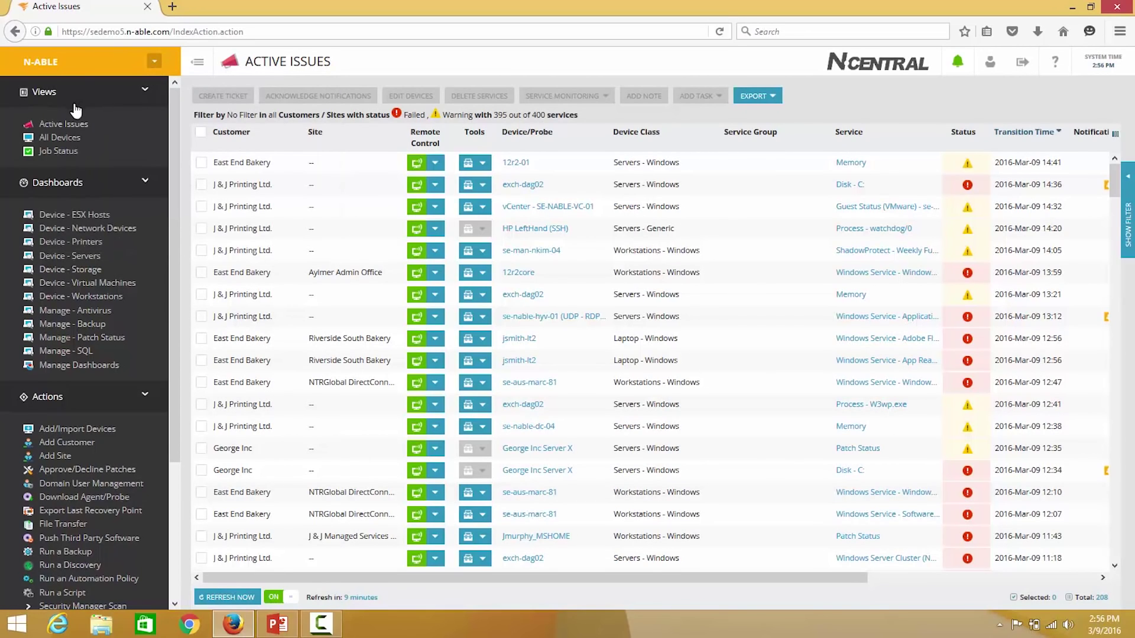
- Collapse the Dashboards, Actions and Reports navigation sections, and look through the resources under Help before collapsing it
click(67, 183)
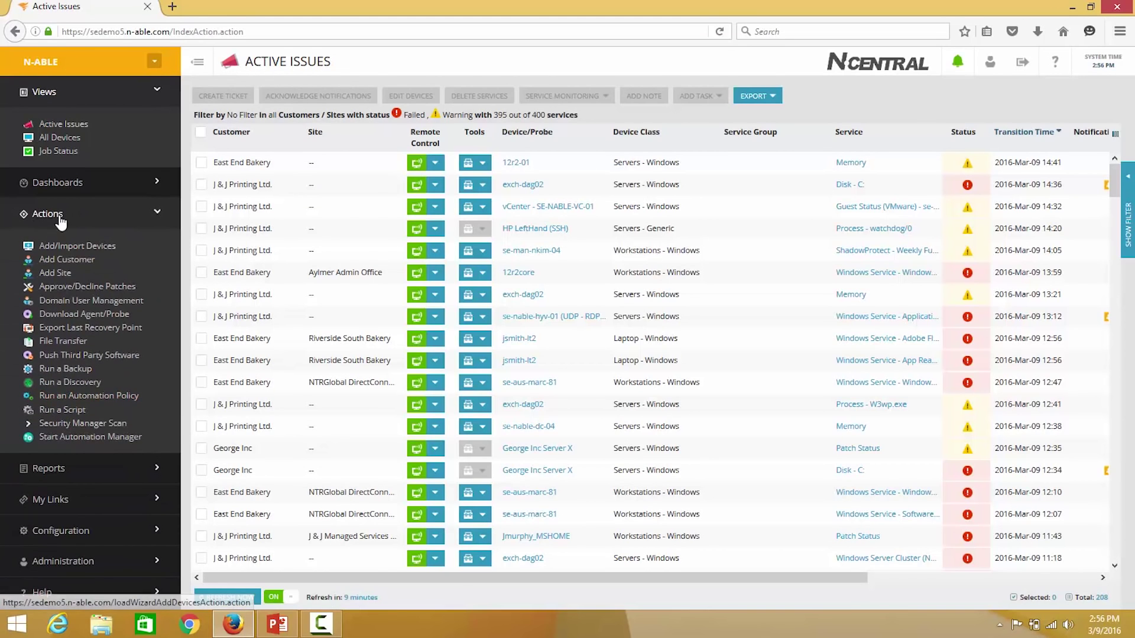
click(62, 220)
click(52, 243)
click(54, 245)
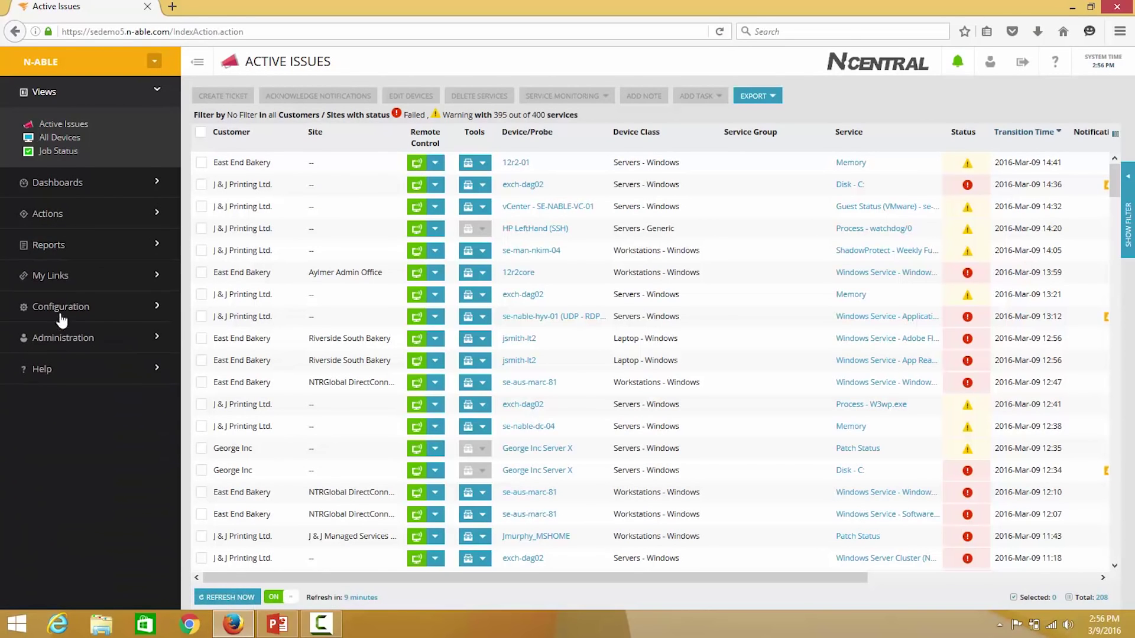
click(44, 370)
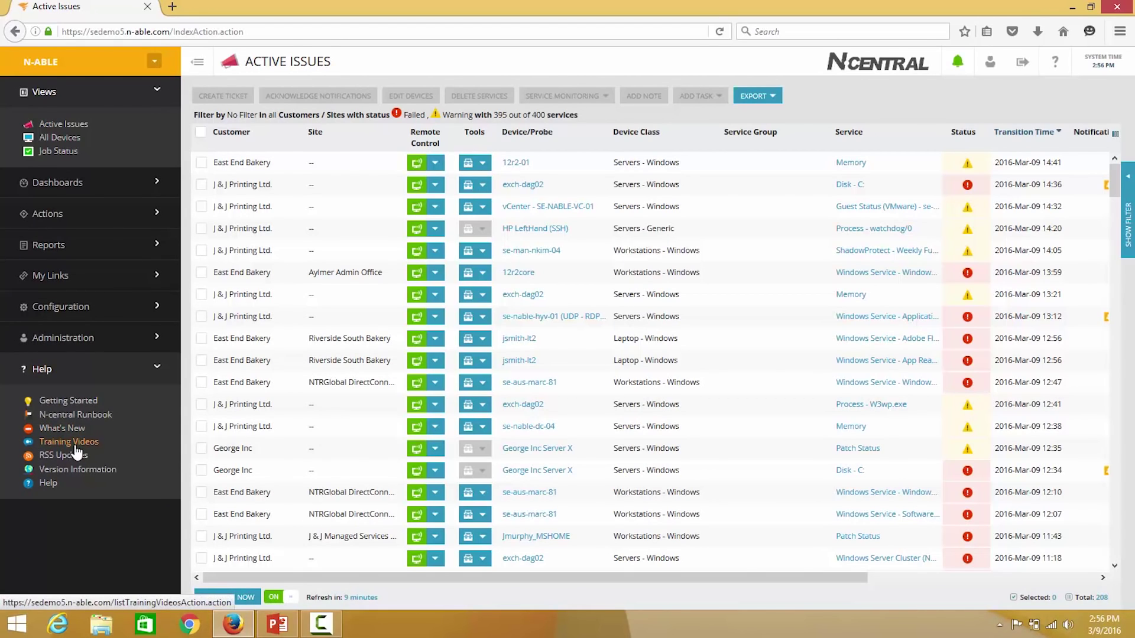
click(58, 376)
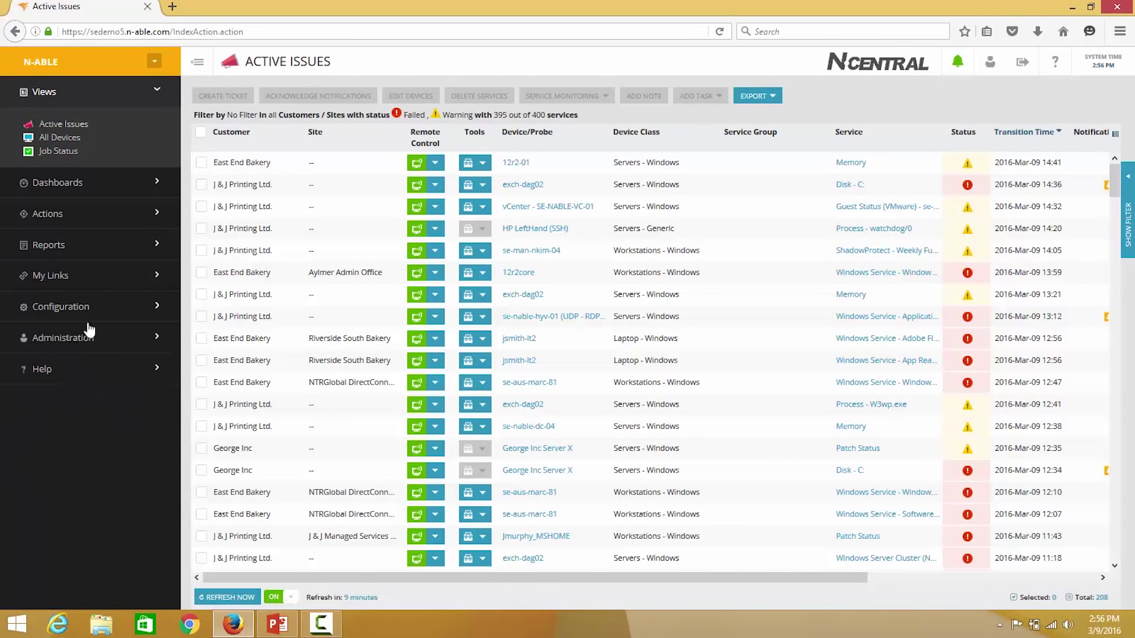
- View the remote tools available for the 12r2-01 server, and sort the active issues by Device/Probe
drag(246, 61, 331, 63)
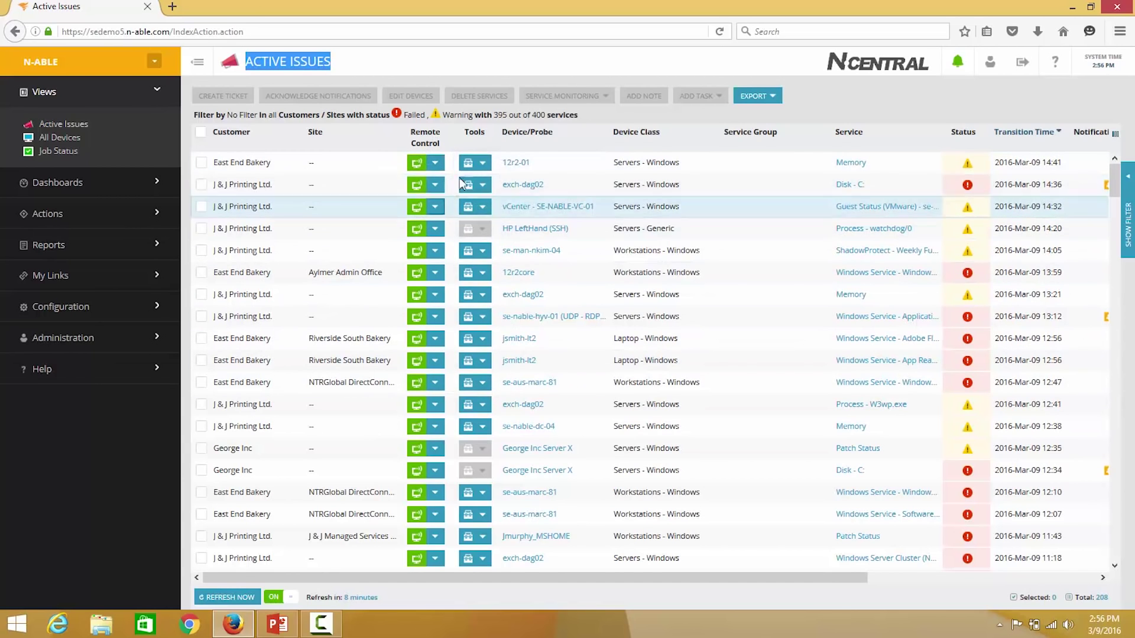
click(475, 163)
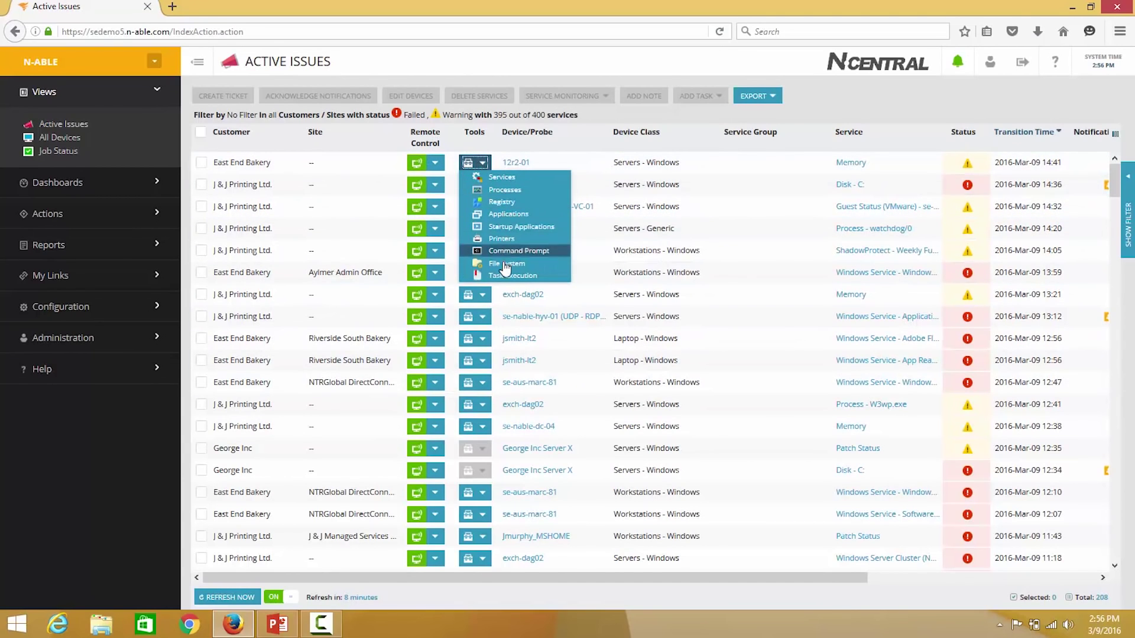
click(569, 147)
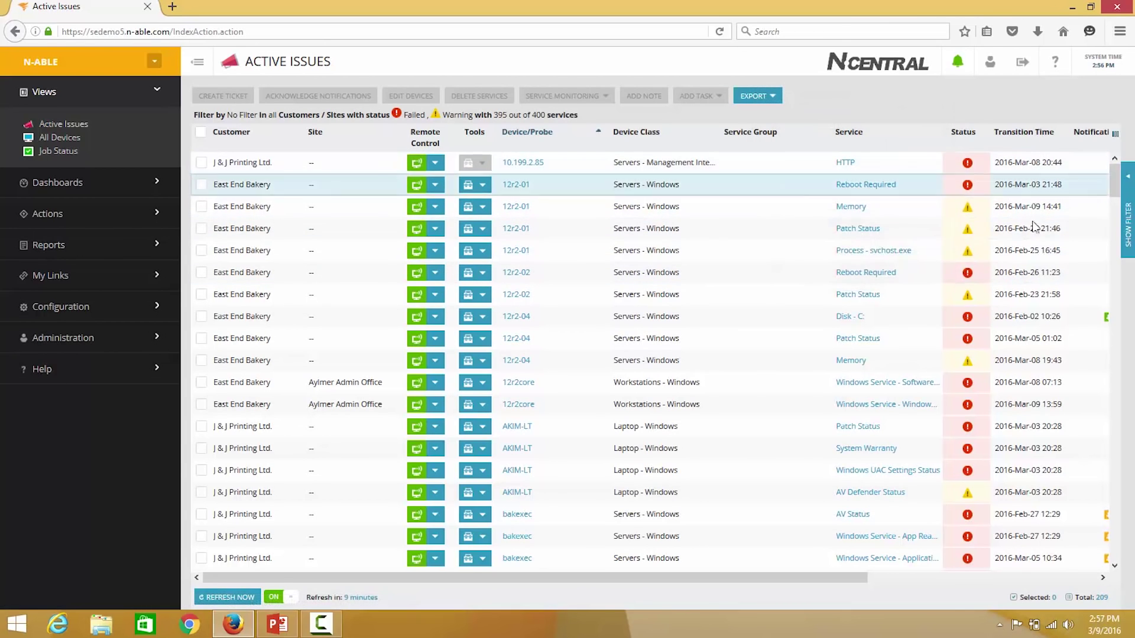
- Examine the Patch Status details for 12r2-01 and the notification indicators in the active issues list
mouse_move(966, 235)
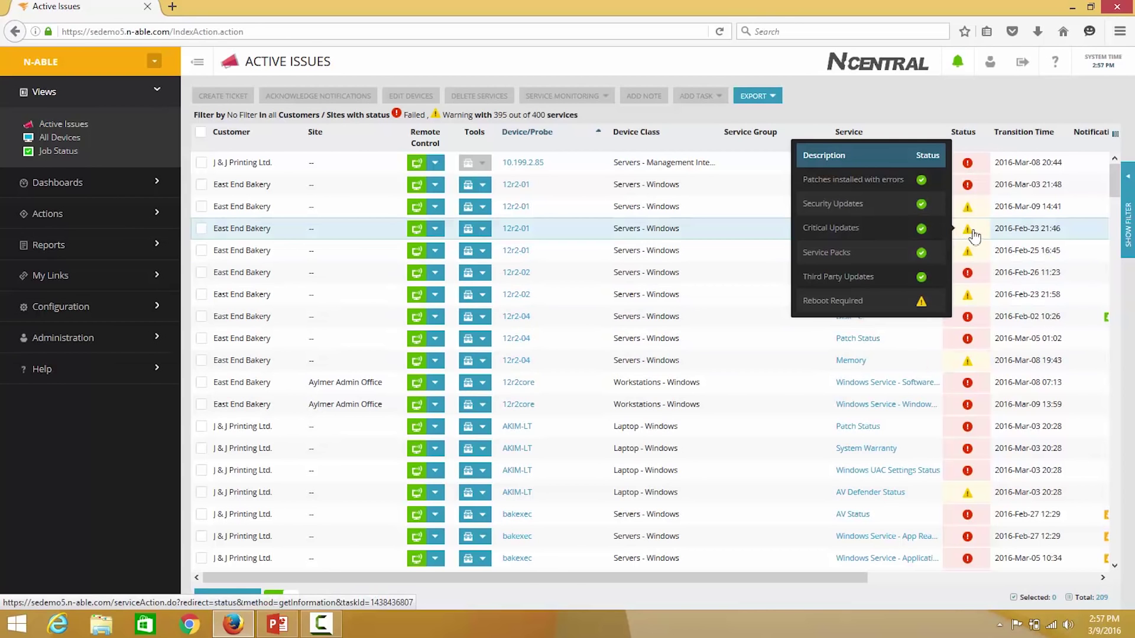
drag(851, 577, 1079, 578)
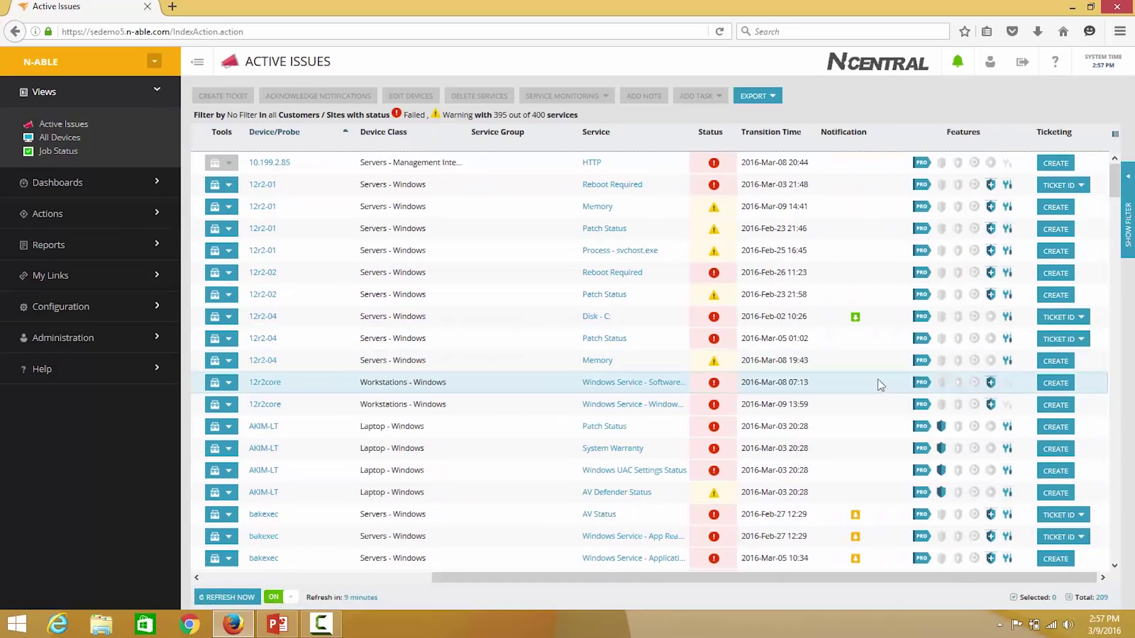
mouse_move(856, 519)
mouse_move(855, 317)
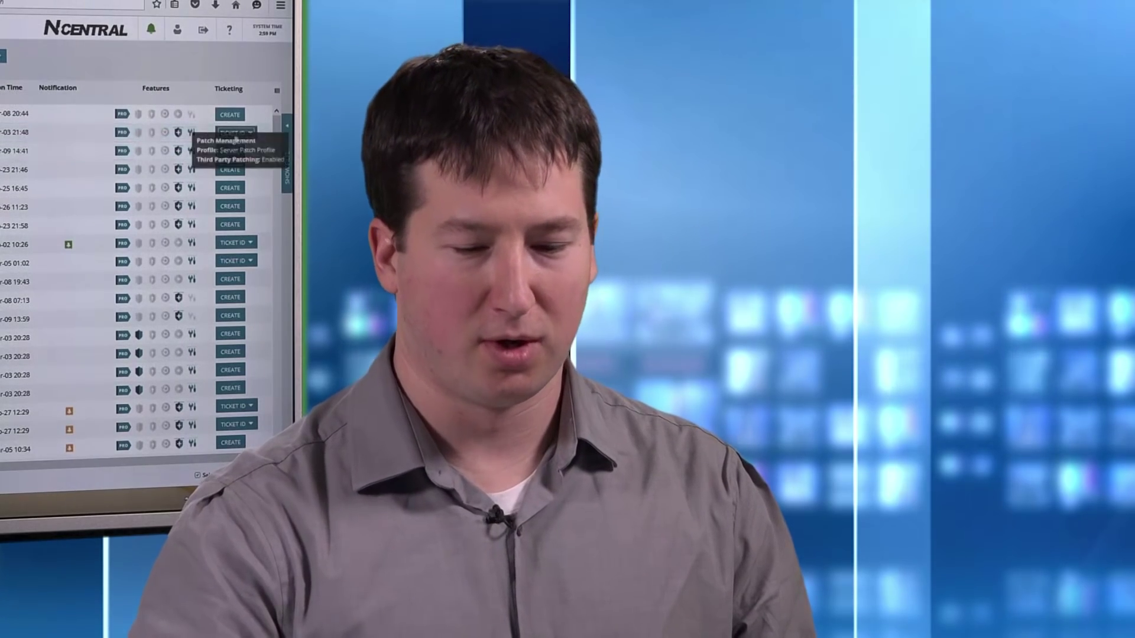
- Open the helpdesk ticket linked to the Reboot Required issue on 12r2-01, review its details and time entries, and close it
click(243, 133)
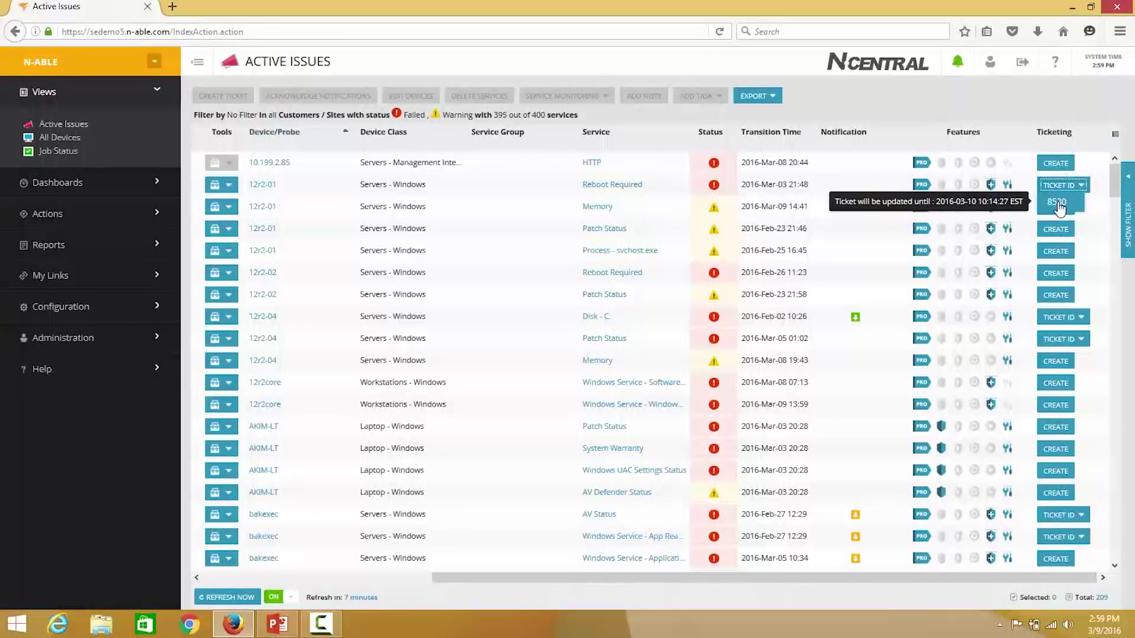
click(1057, 203)
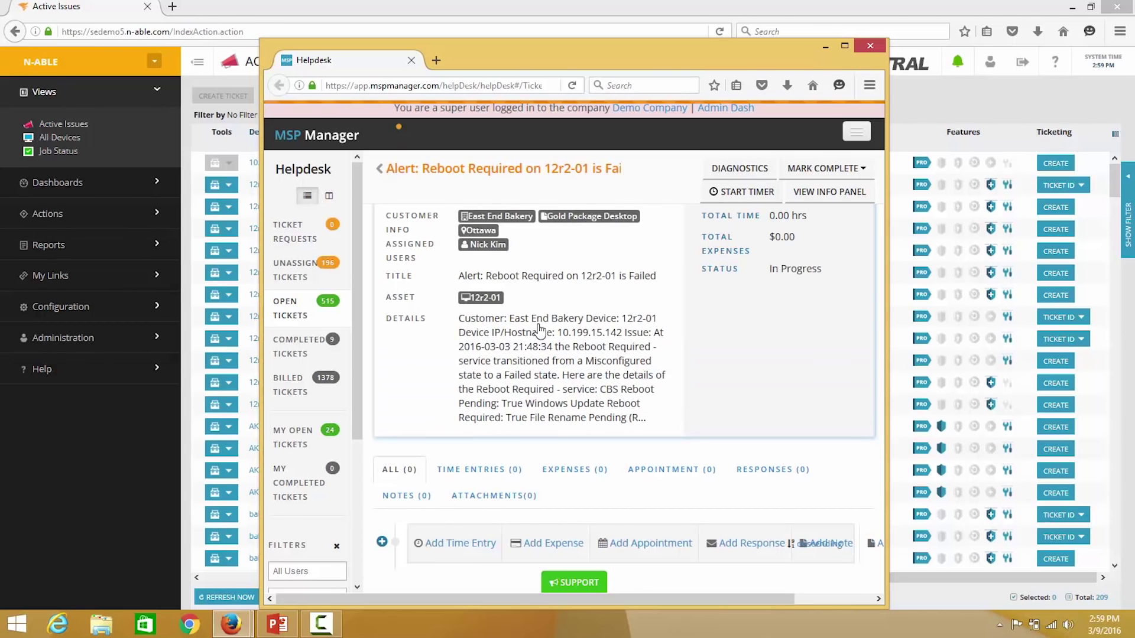
scroll(538, 407, down, 3)
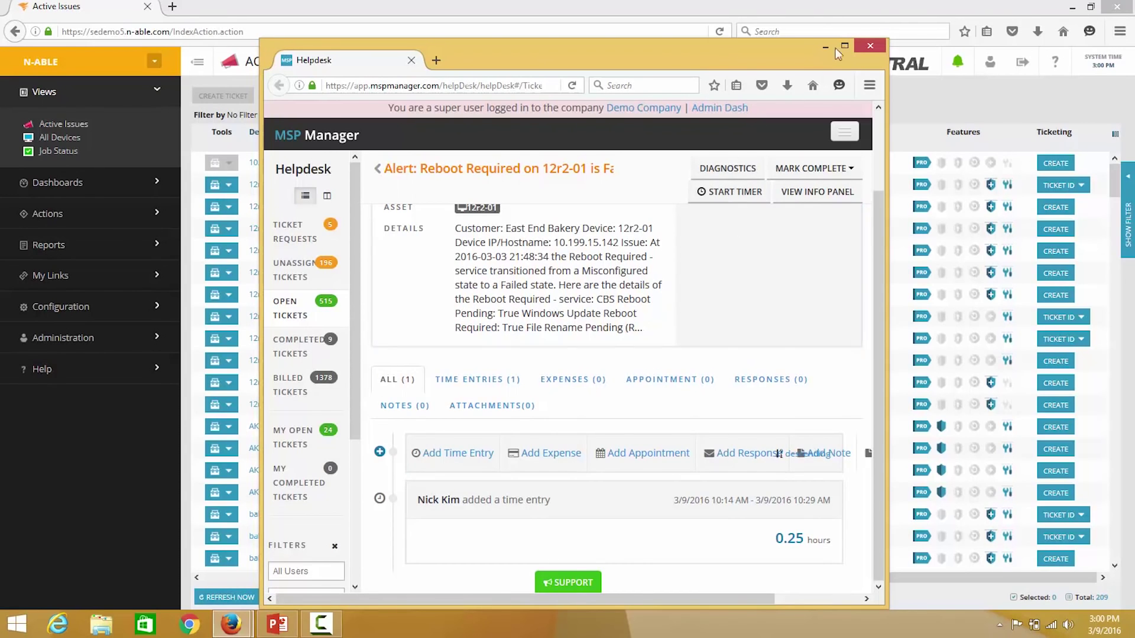
click(871, 46)
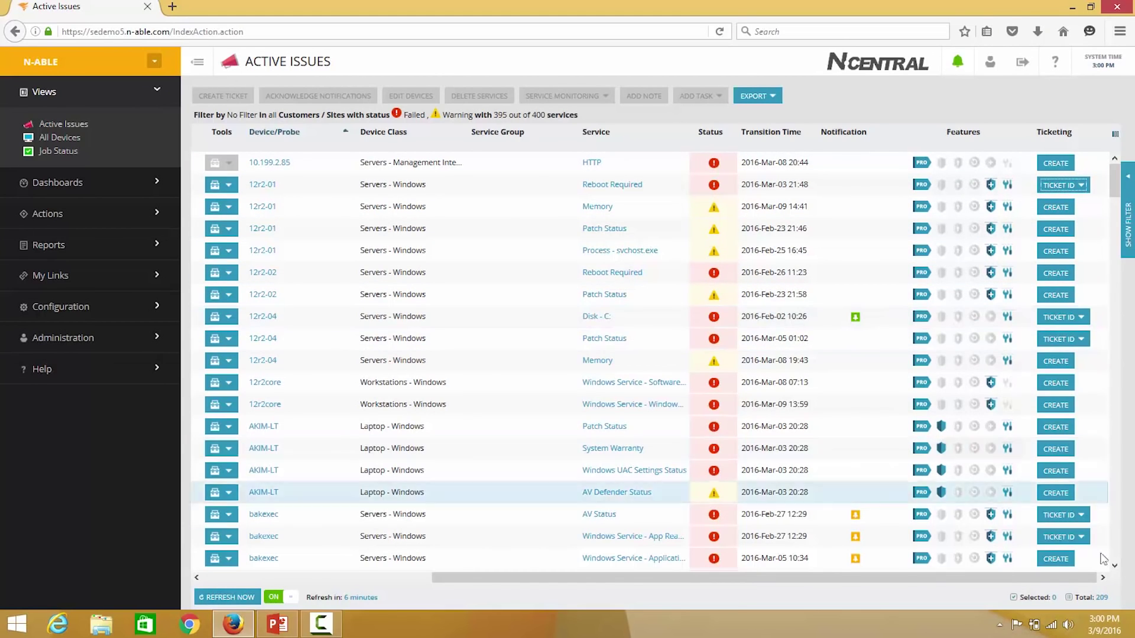
- Show the Active Issues filter options and review the available services in each alphabetical range from E-H through U-Z
drag(1100, 600, 1079, 600)
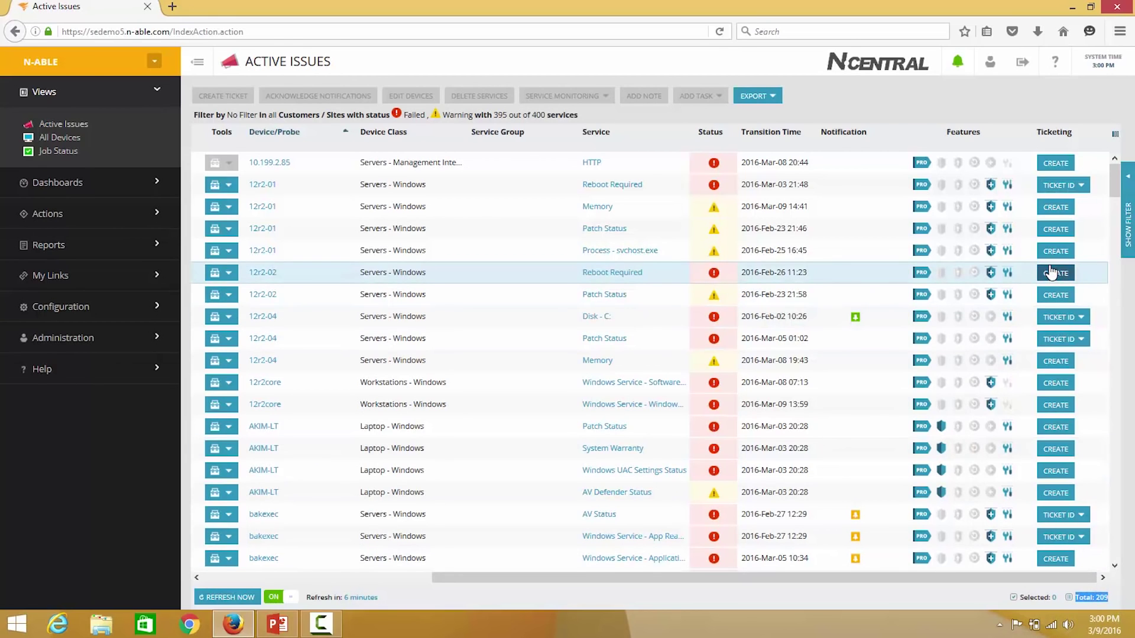
click(1127, 220)
click(767, 368)
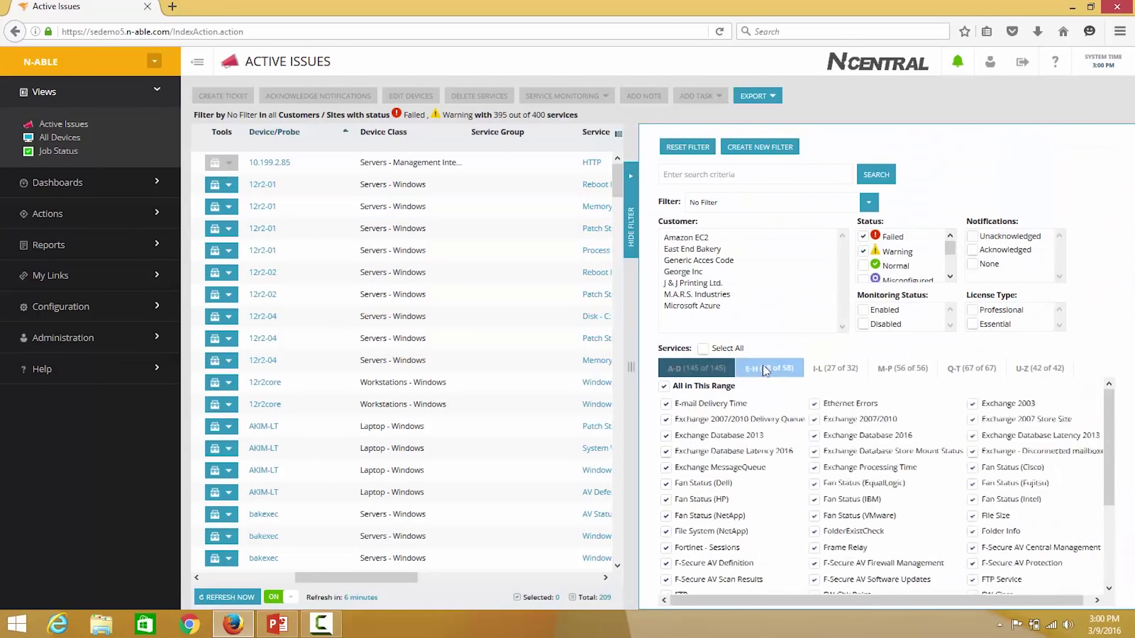
click(836, 367)
click(900, 367)
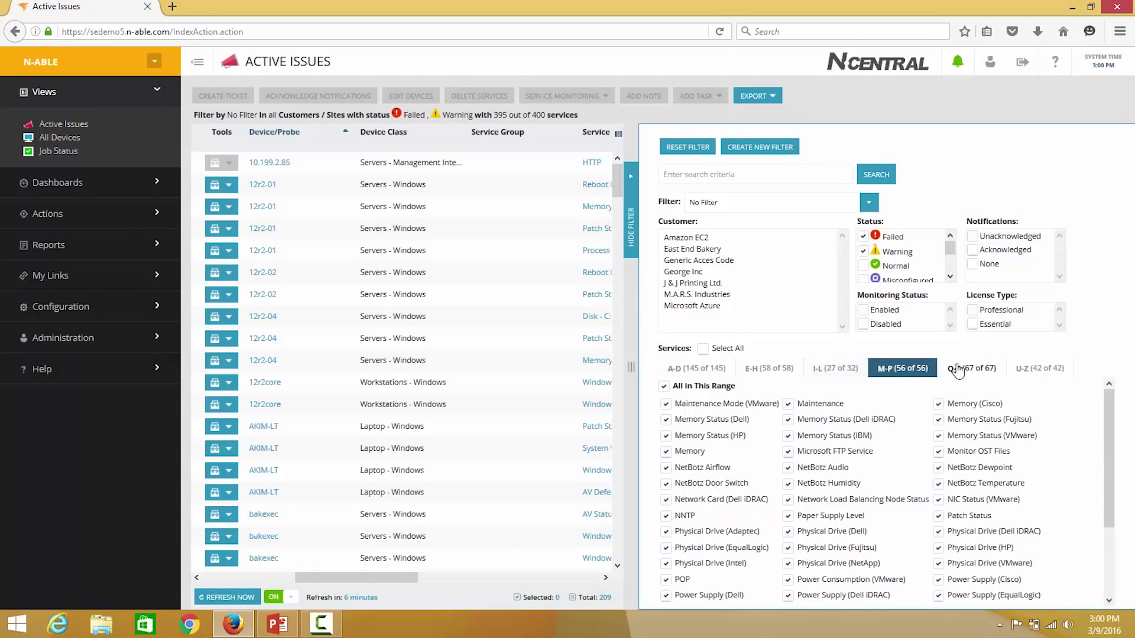
click(959, 365)
click(1041, 371)
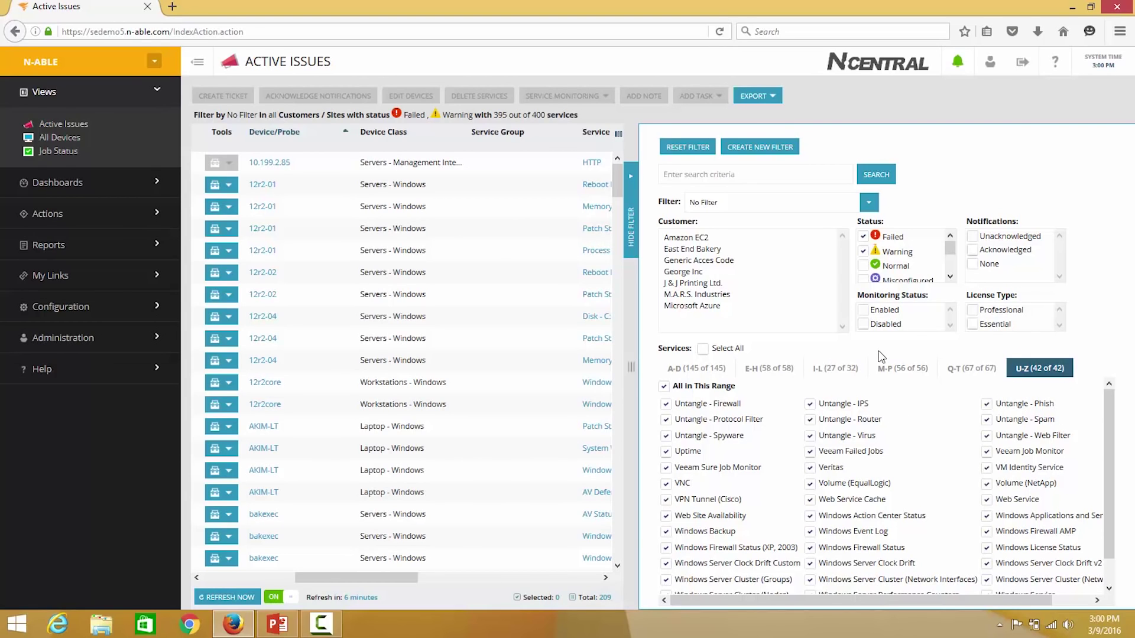
- Filter the active issues with the search term "patch" and hide the filter options
click(710, 175)
text(patch)
key(Return)
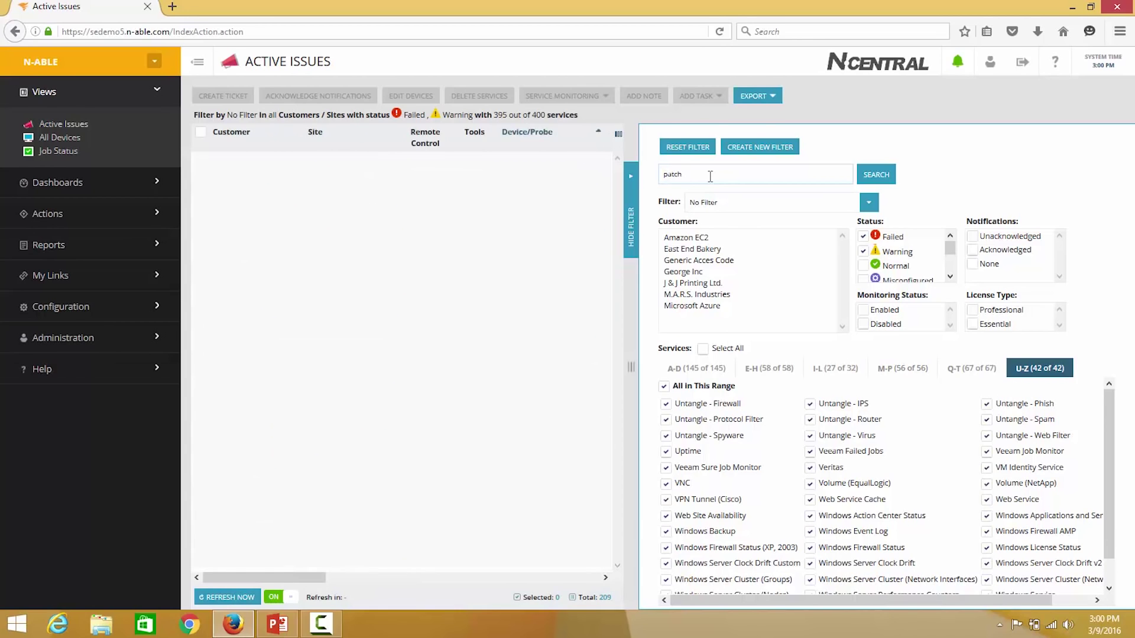
click(632, 195)
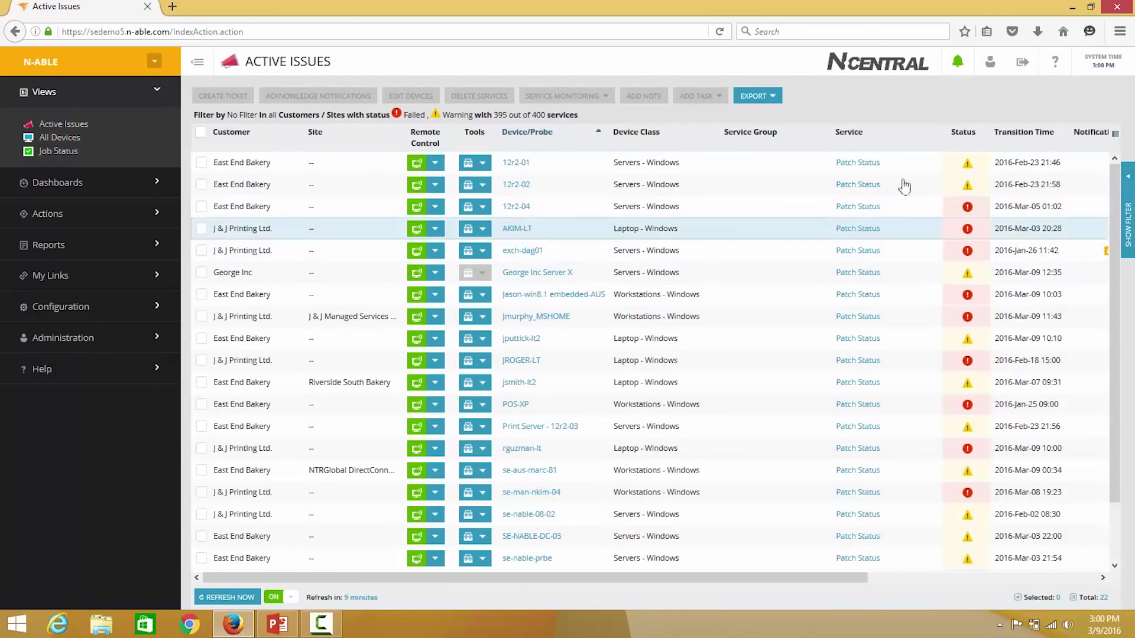
- Check the patch status details, view the tasks available for 12r2-04 and the first J & J Printing Ltd. device, and deselect both
mouse_move(970, 171)
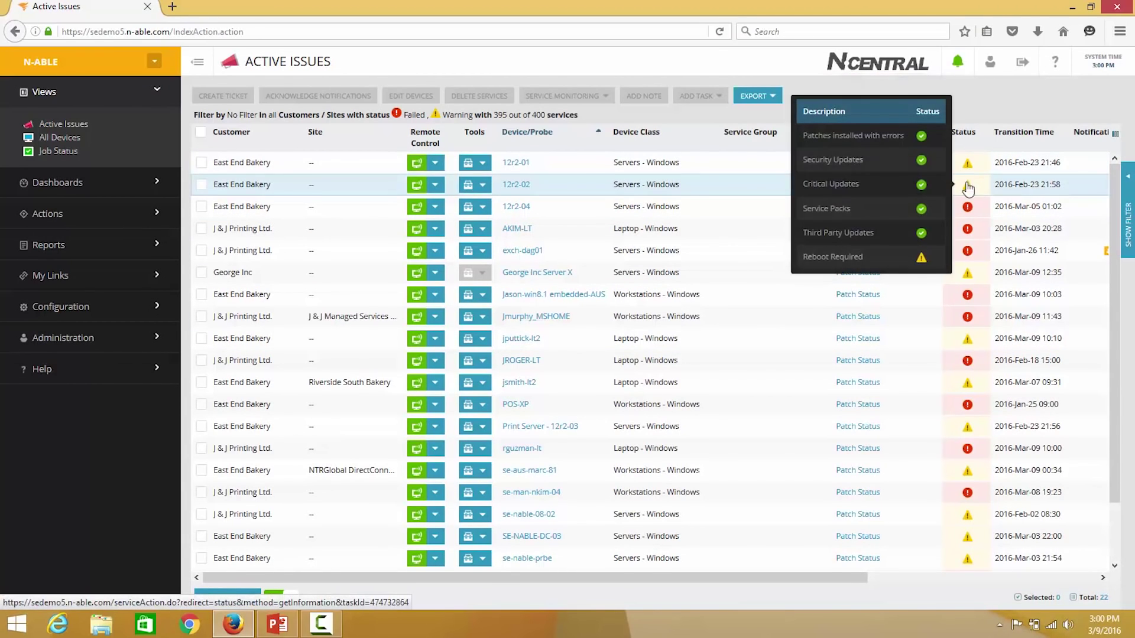
mouse_move(970, 208)
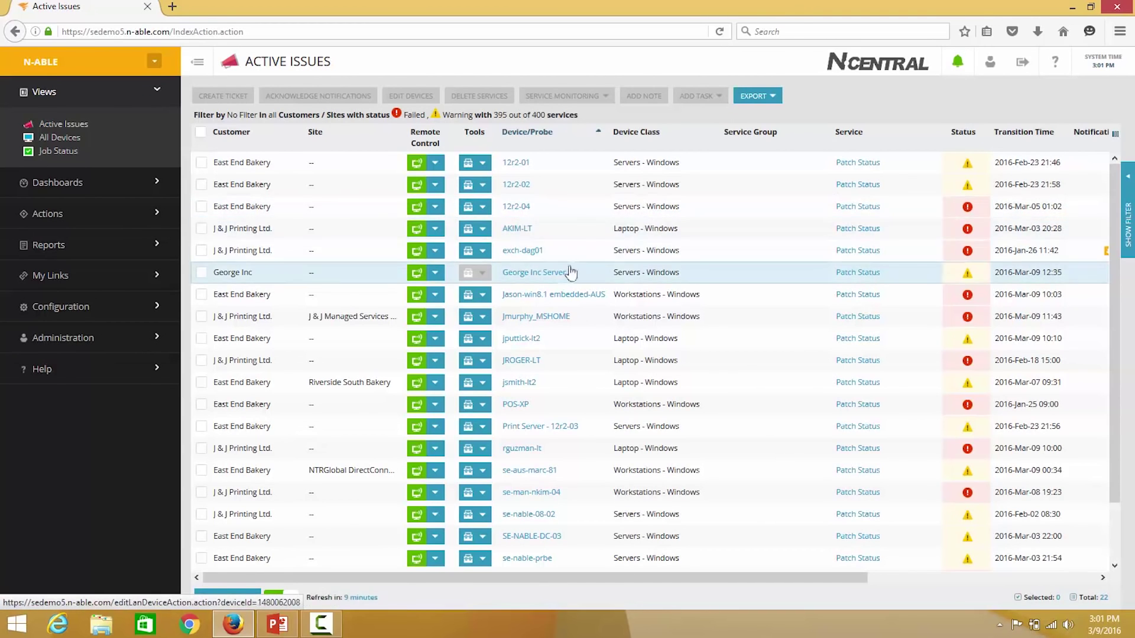
click(201, 207)
click(202, 228)
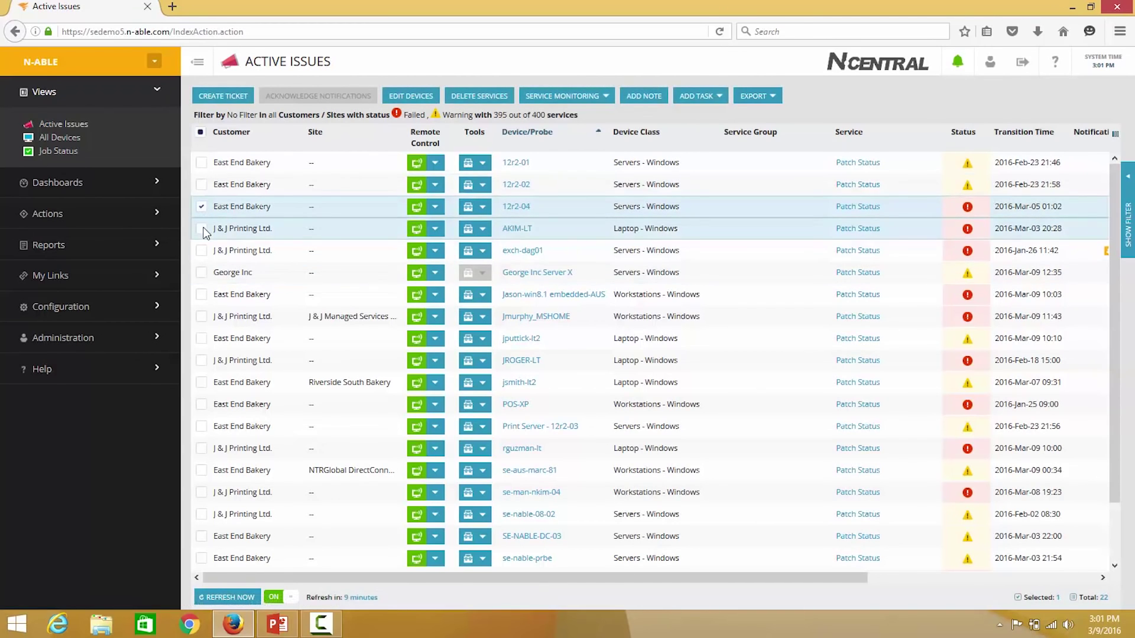
click(709, 100)
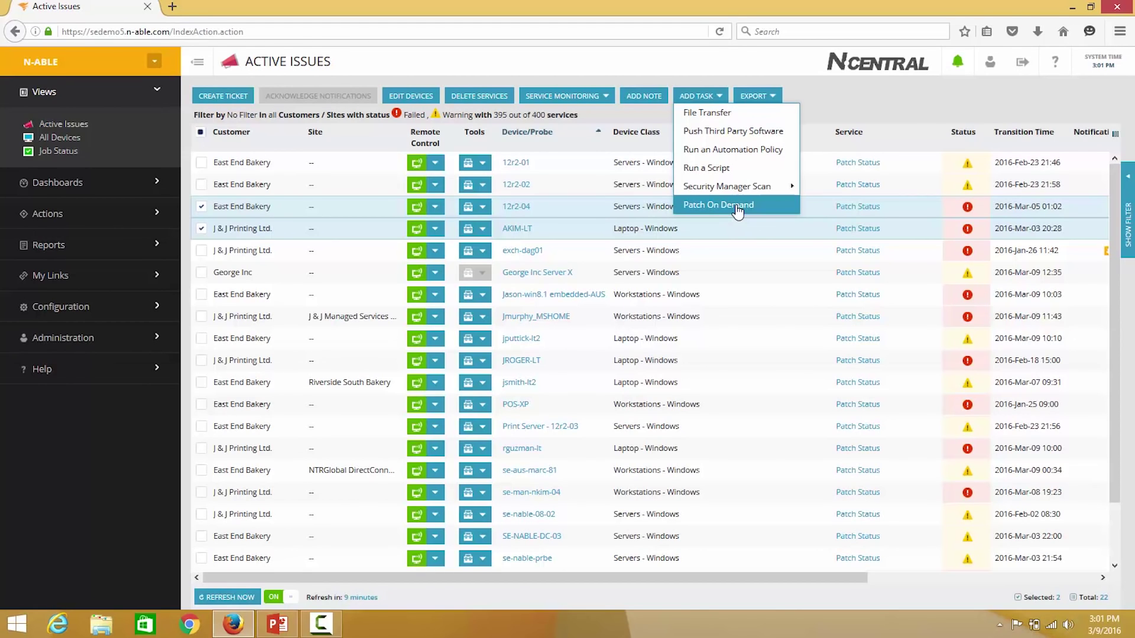
click(201, 207)
click(201, 229)
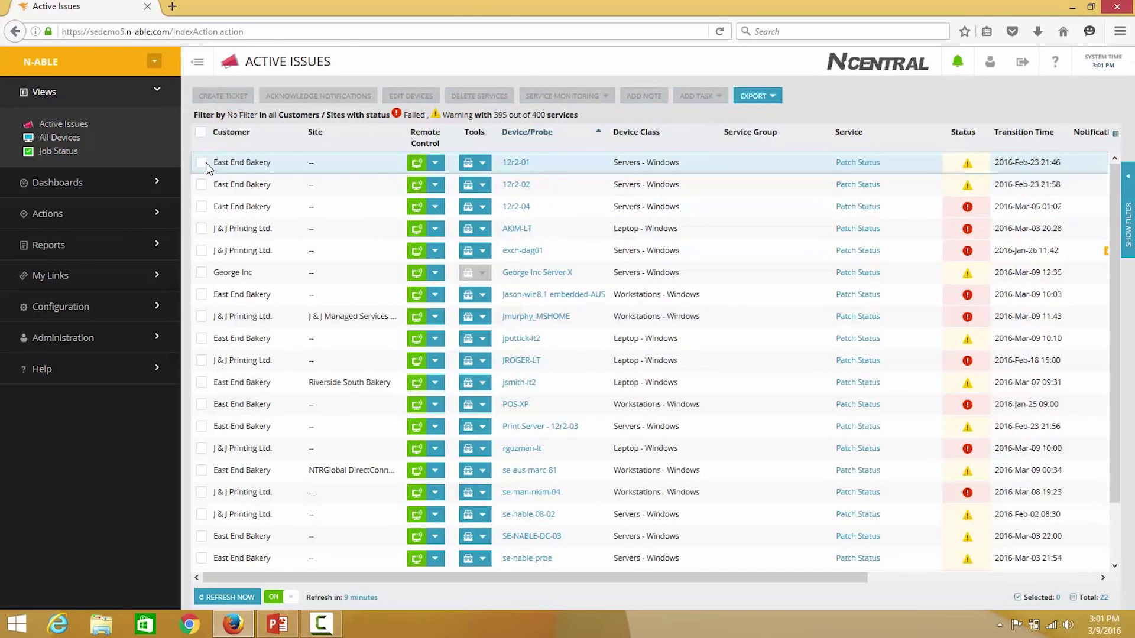
- Select the Patch Status issues on 12r2-01 and 12r2-02 and view the tasks that can be added to them
click(201, 162)
click(202, 184)
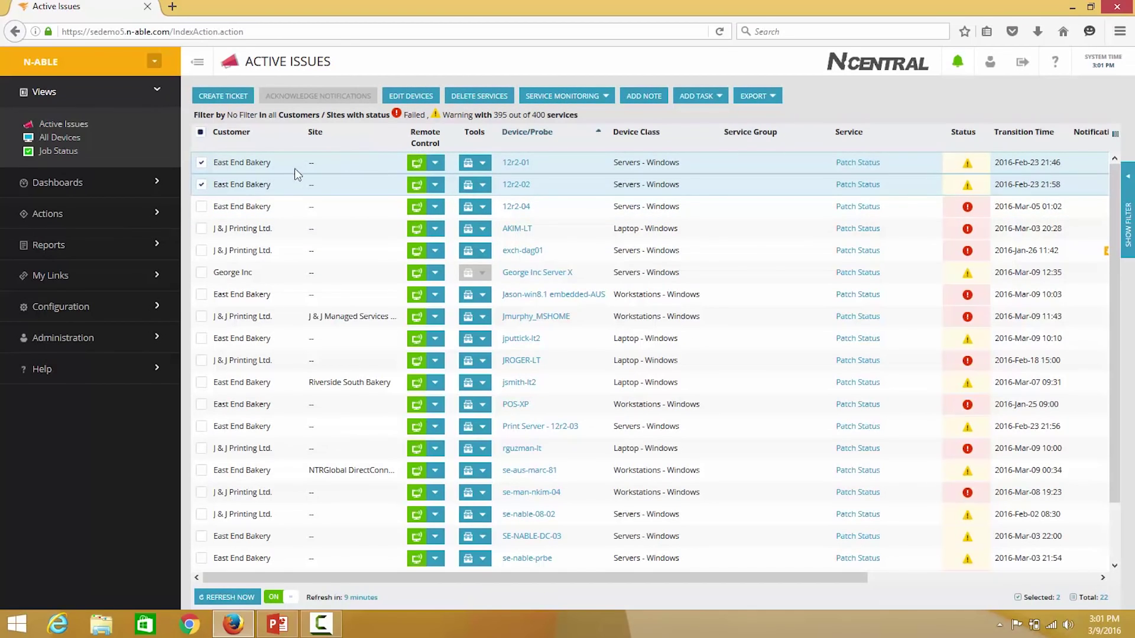
click(697, 96)
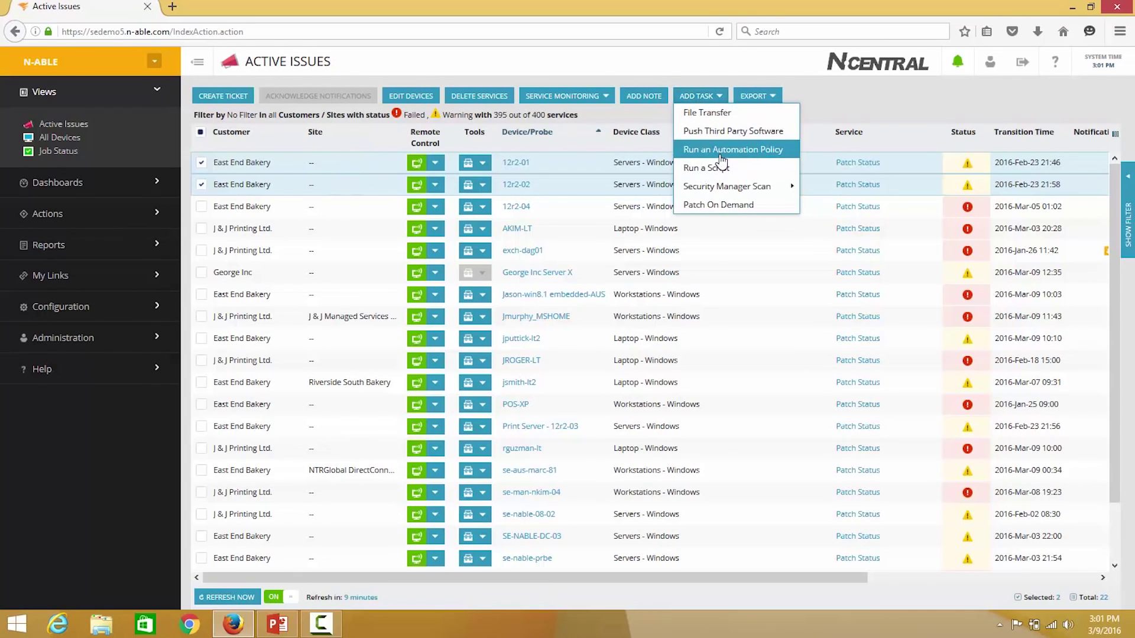
- Show the filter options again and replace the search term with "disk" to filter the active issues
click(1127, 225)
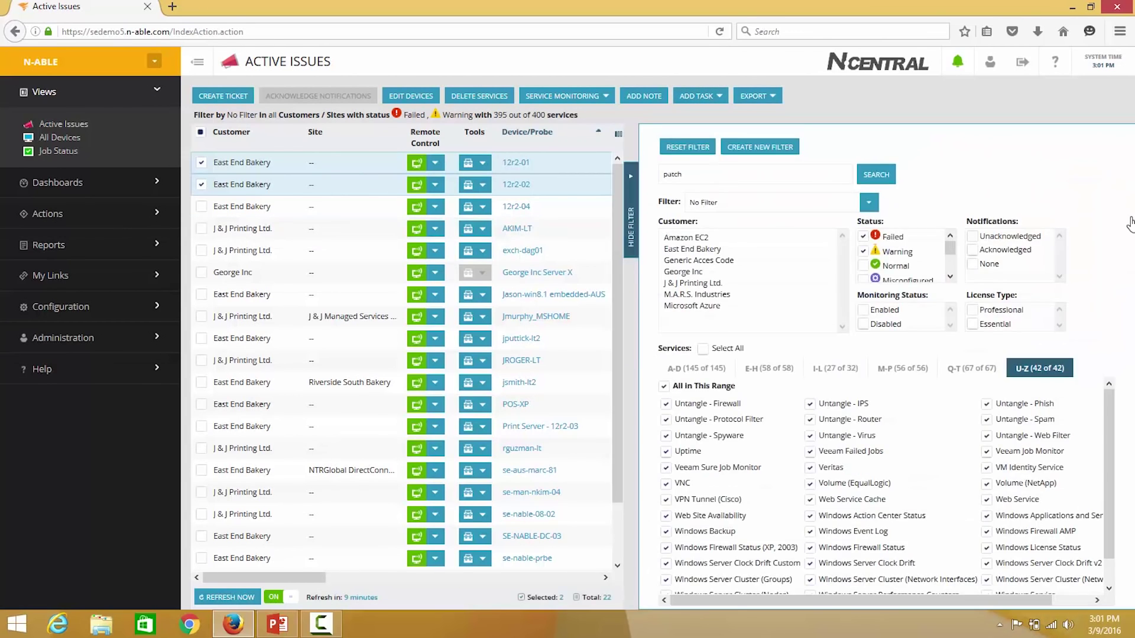
drag(718, 176, 622, 170)
text(disk)
key(Return)
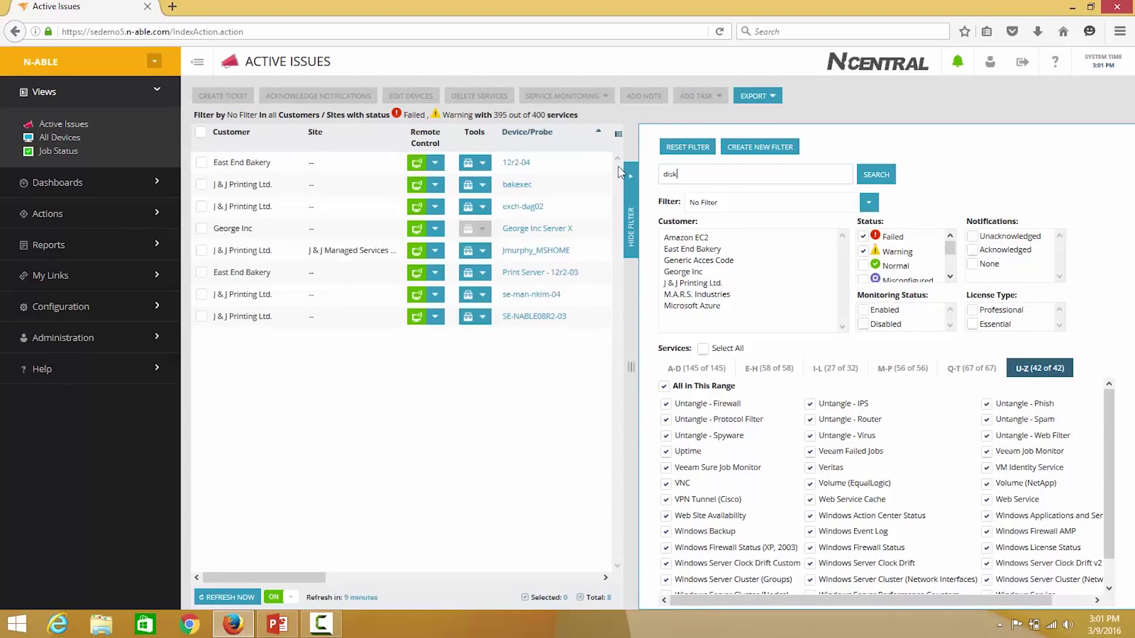
- Hide the filter options, select all listed disk issues and view the tasks that can be added to them
click(630, 177)
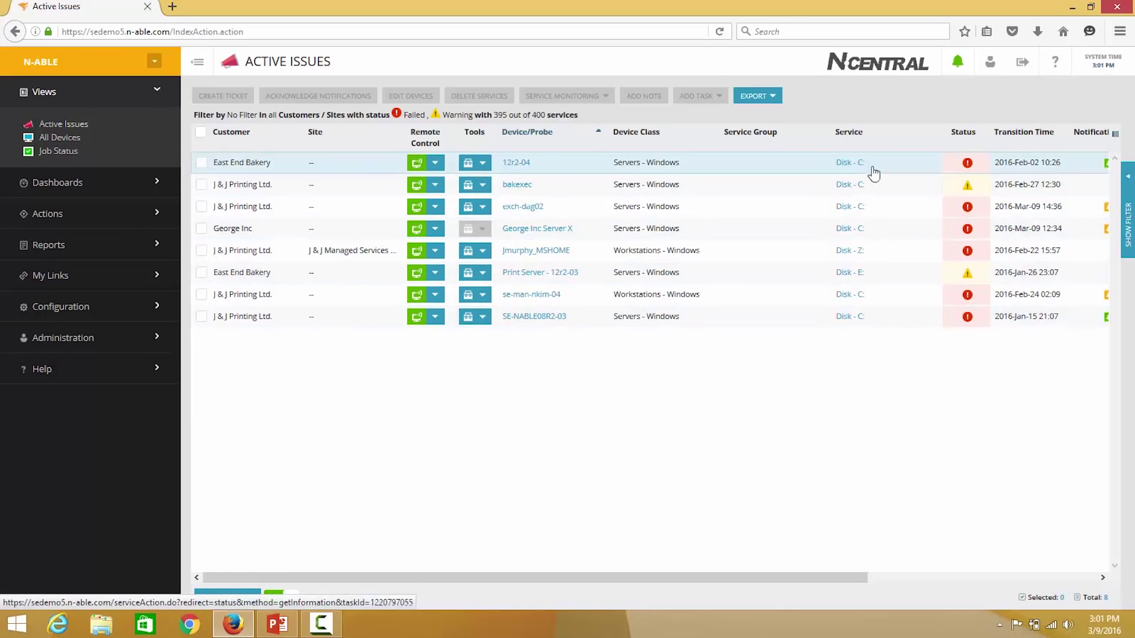
click(202, 163)
click(202, 185)
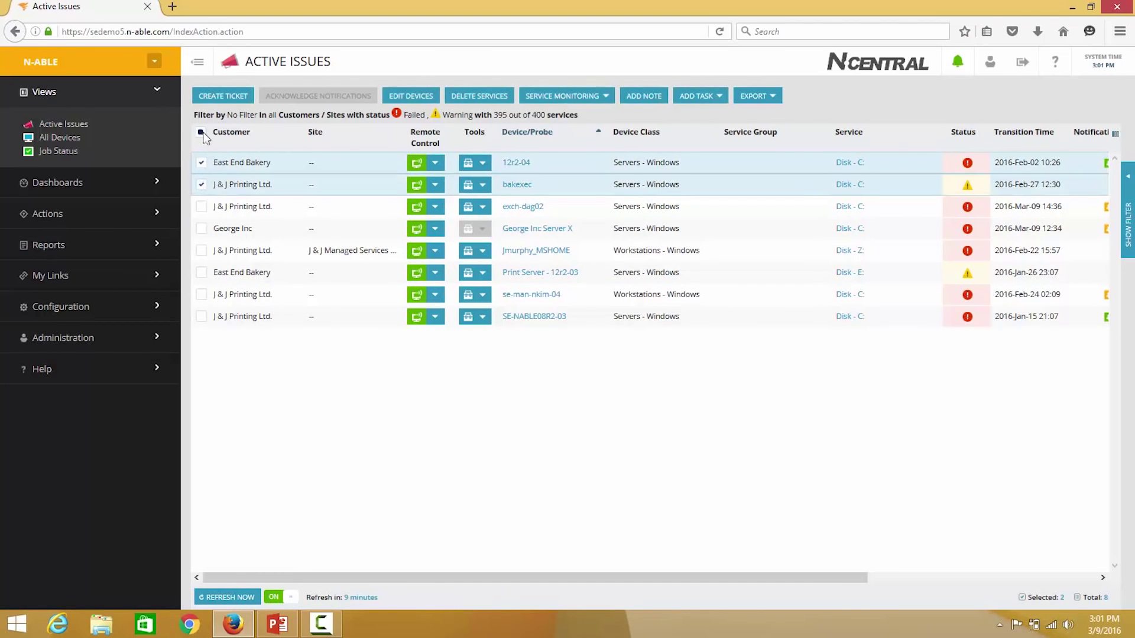
click(201, 133)
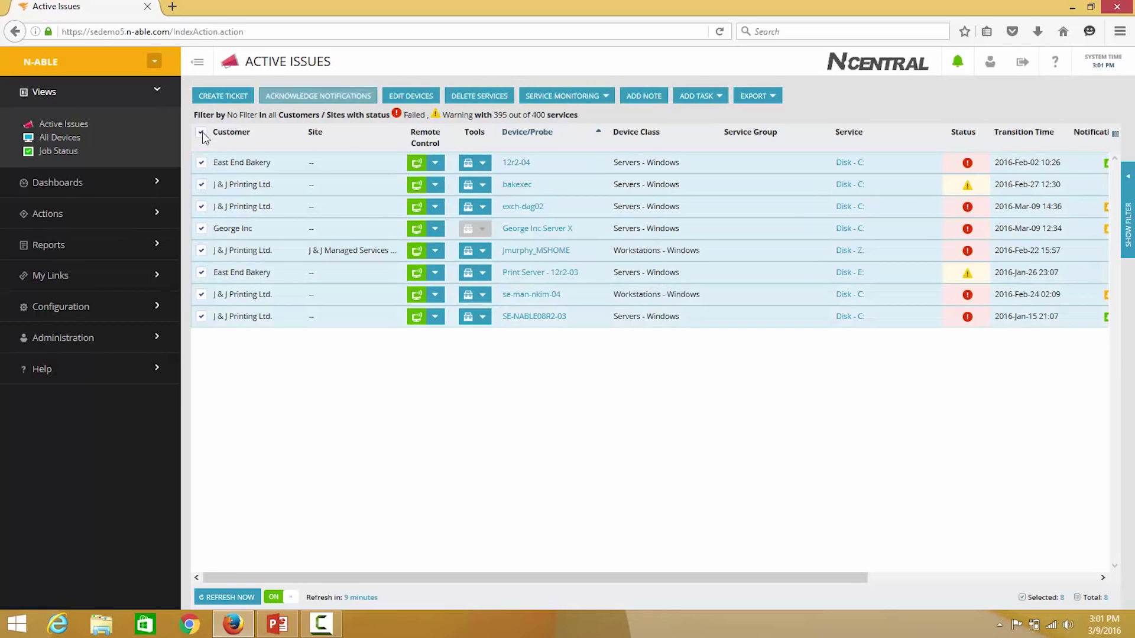
click(713, 105)
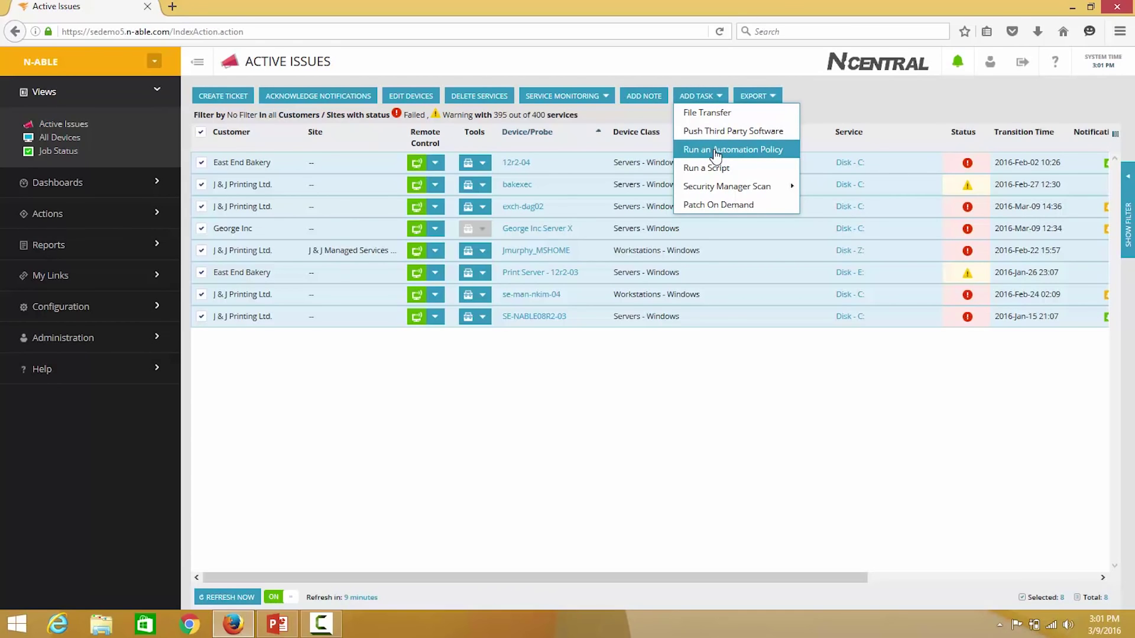
click(738, 377)
- View the service monitoring actions for all selected disk issues, and for the Disk - Z: issue alone
click(569, 97)
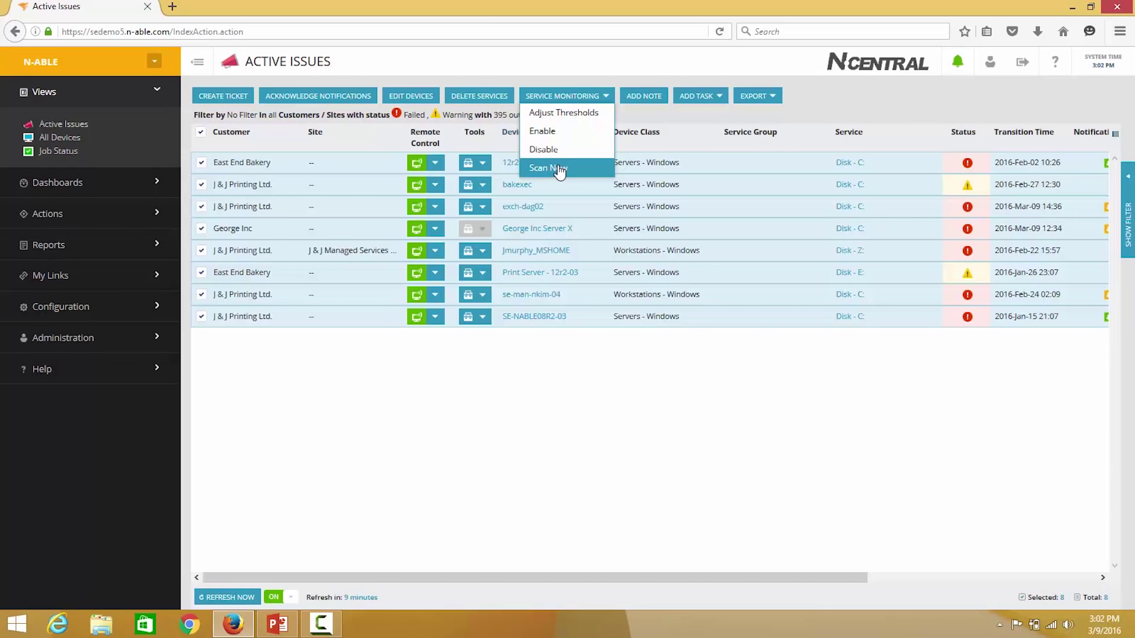
click(554, 356)
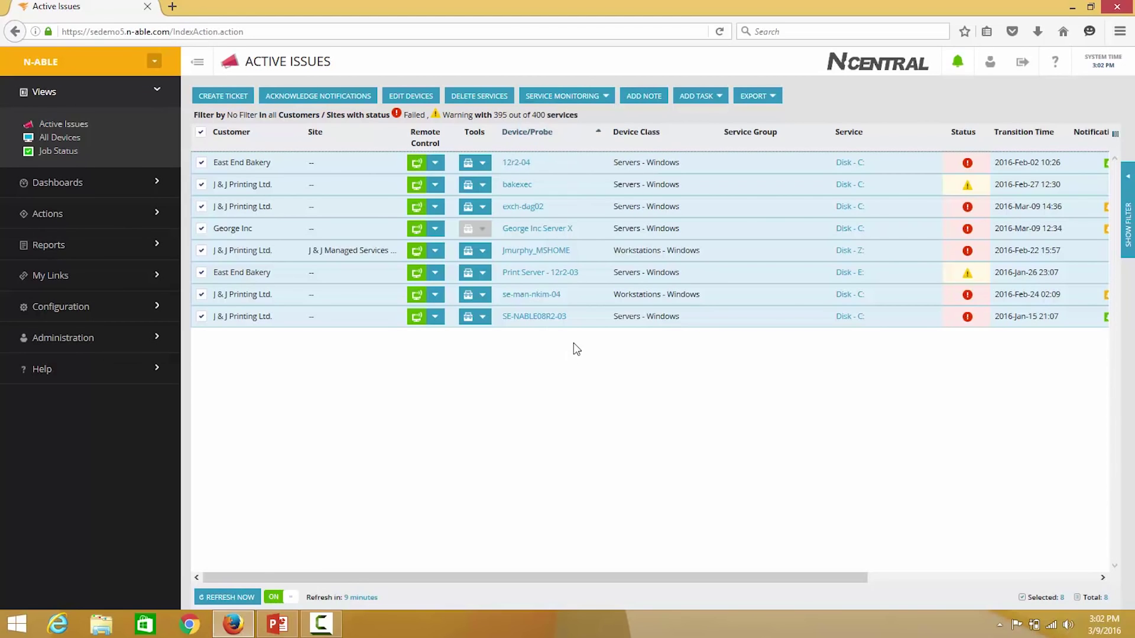
click(201, 133)
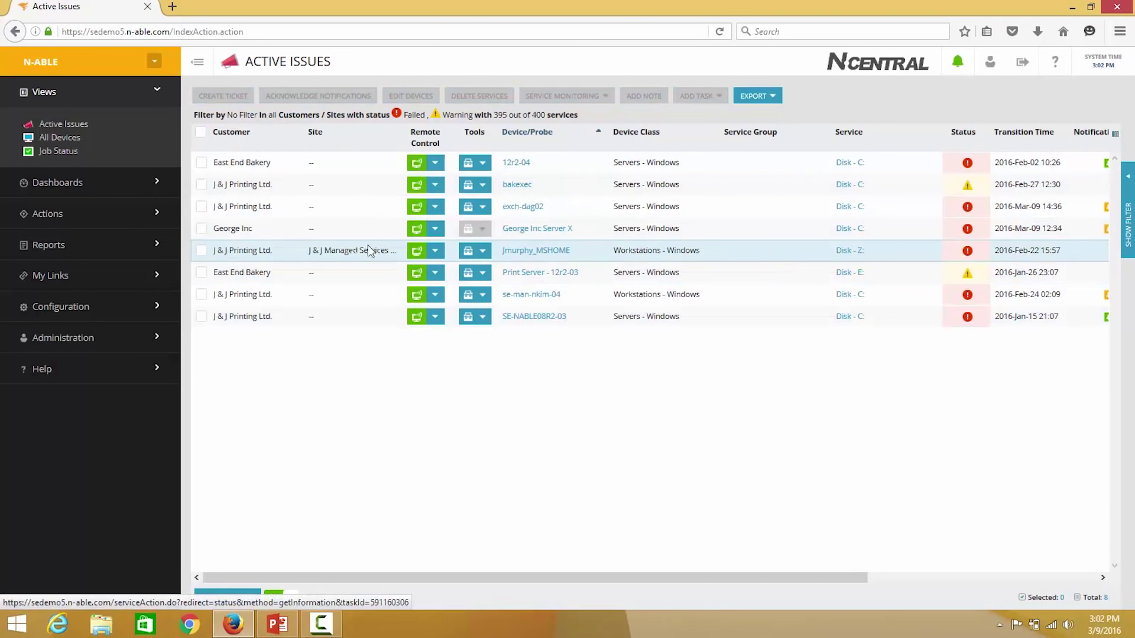
click(201, 251)
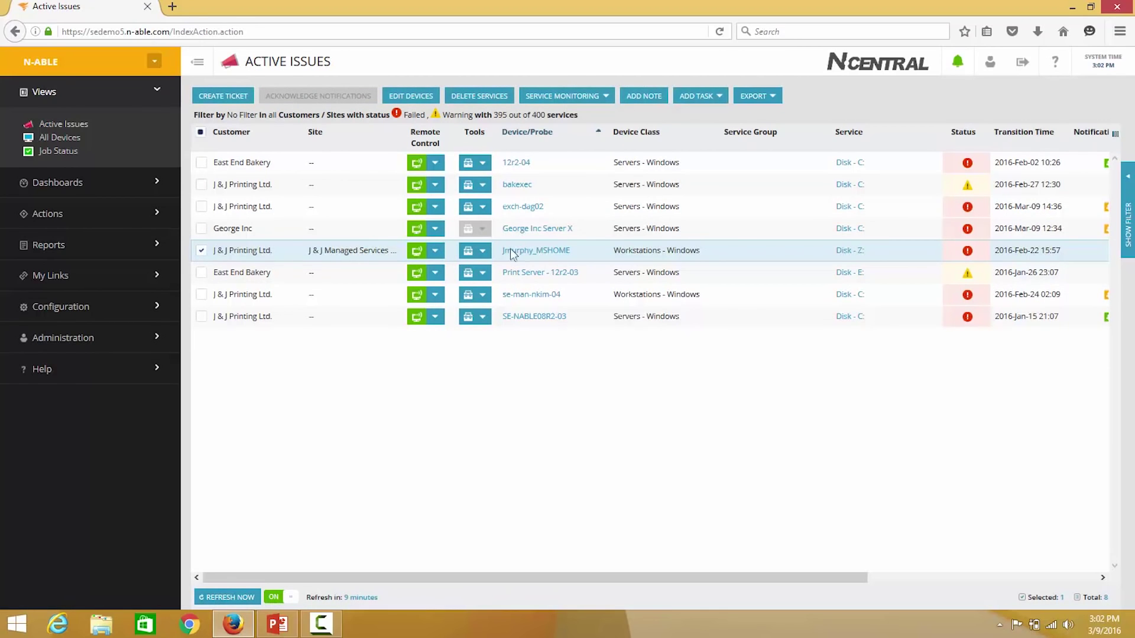
click(561, 96)
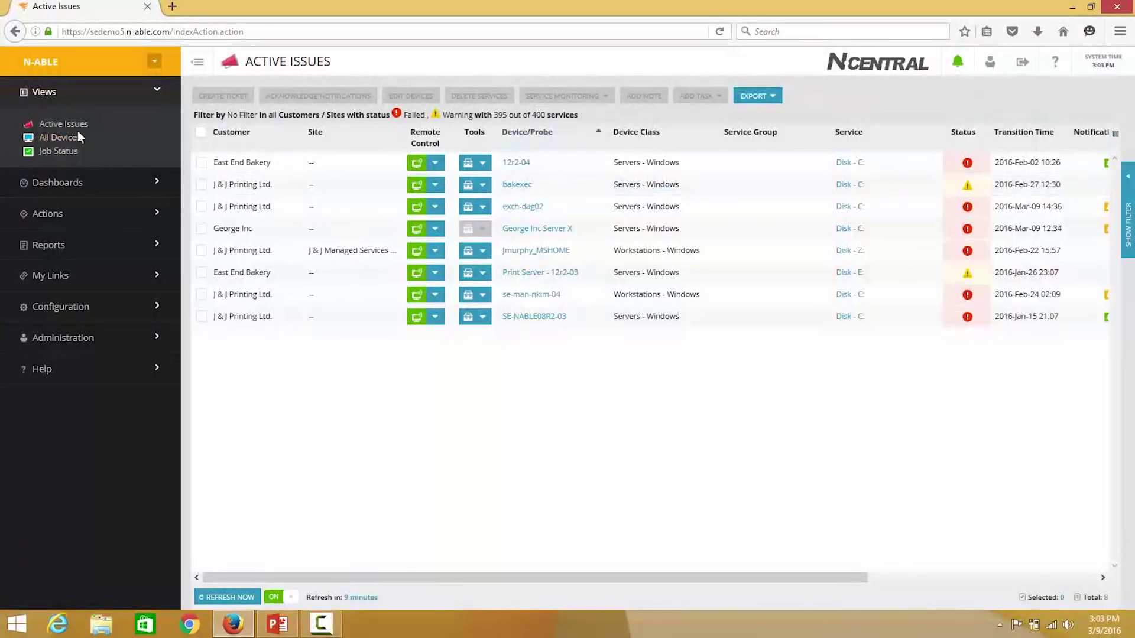
- Open the All Devices view and look over the list of customers that can be chosen
click(59, 139)
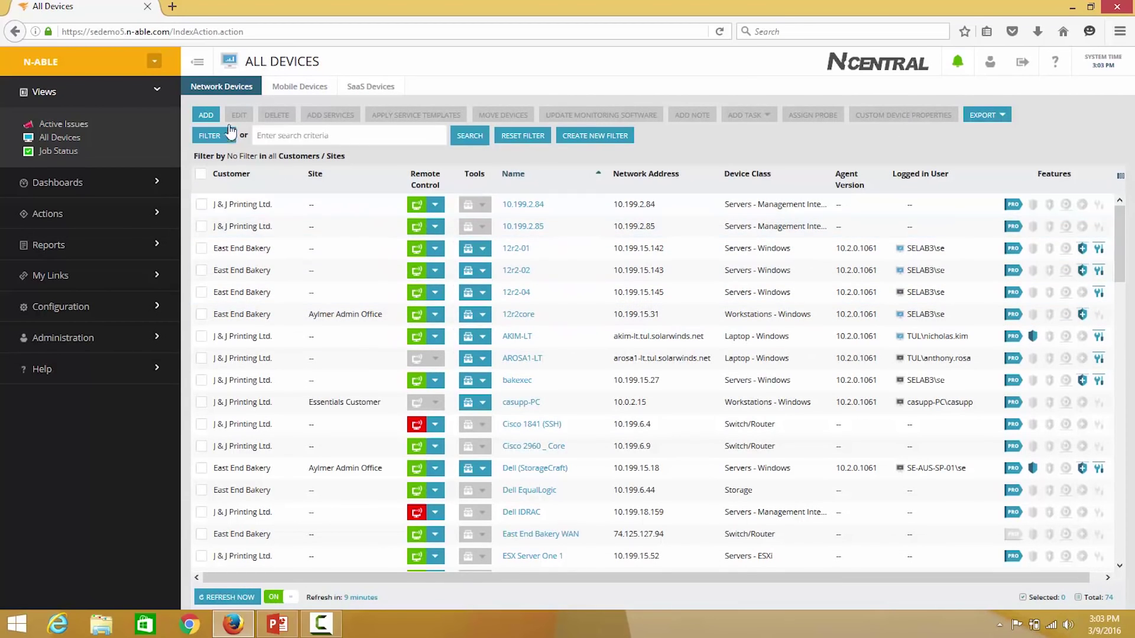
click(154, 61)
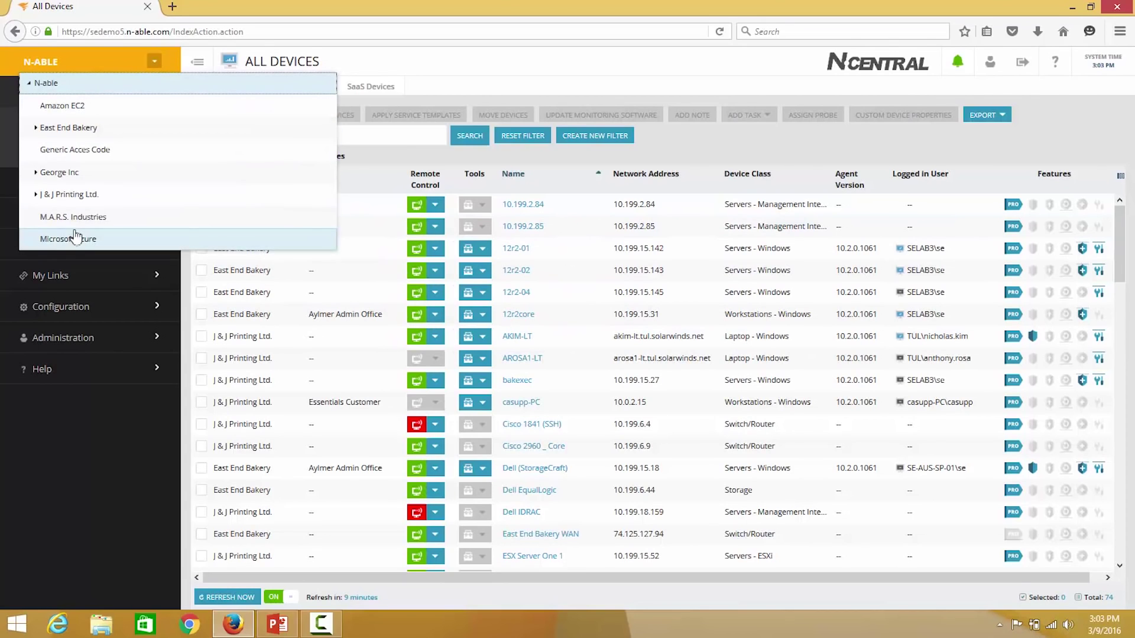
click(501, 65)
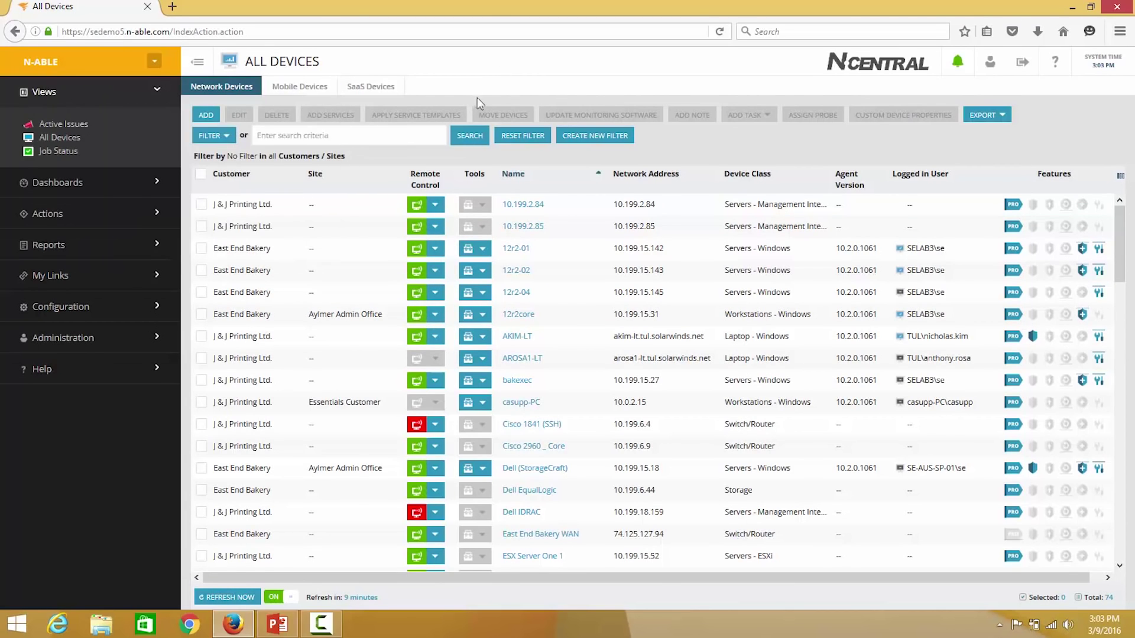
- Filter the devices by Network Devices, select Cisco 1841 (SSH) and Cisco 2960 _ Core, and reset the filter
click(212, 135)
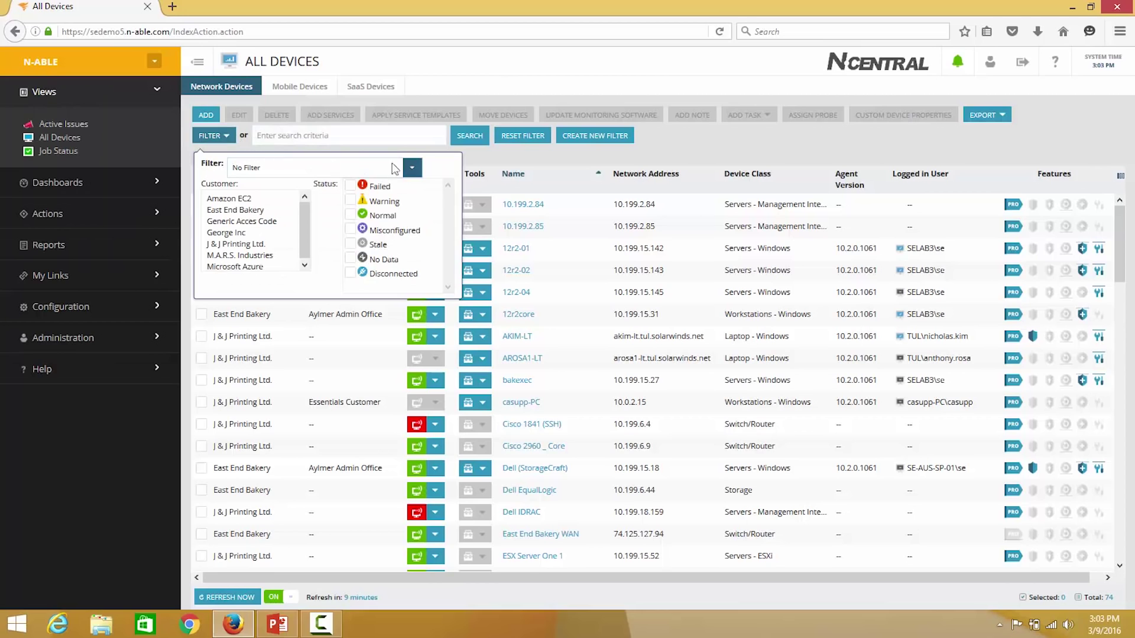
click(412, 168)
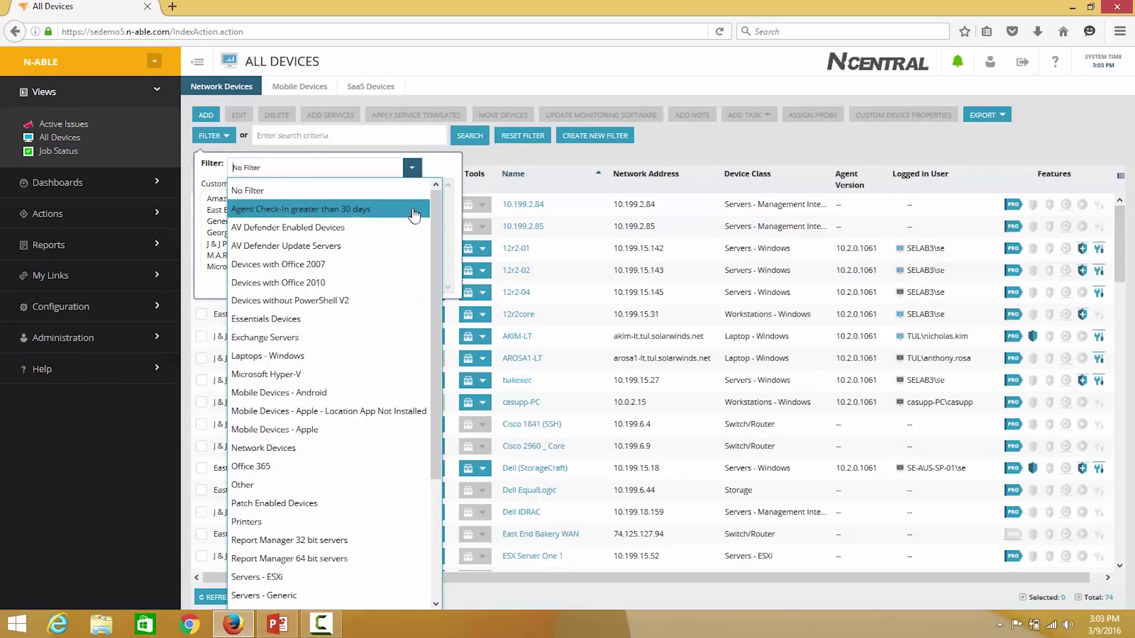
click(273, 448)
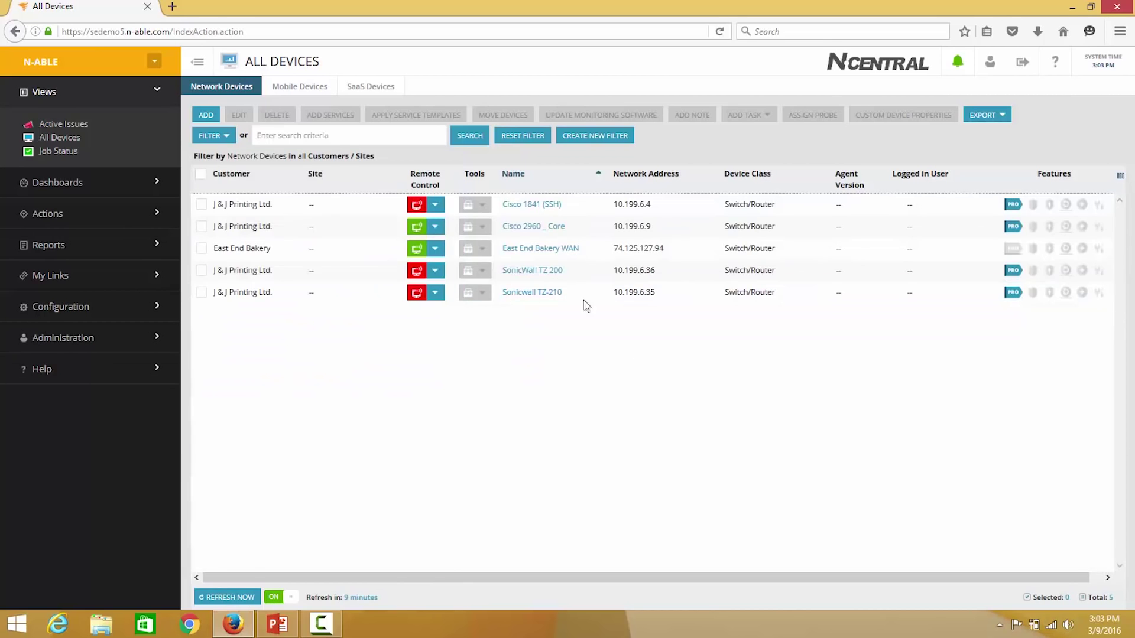
click(201, 204)
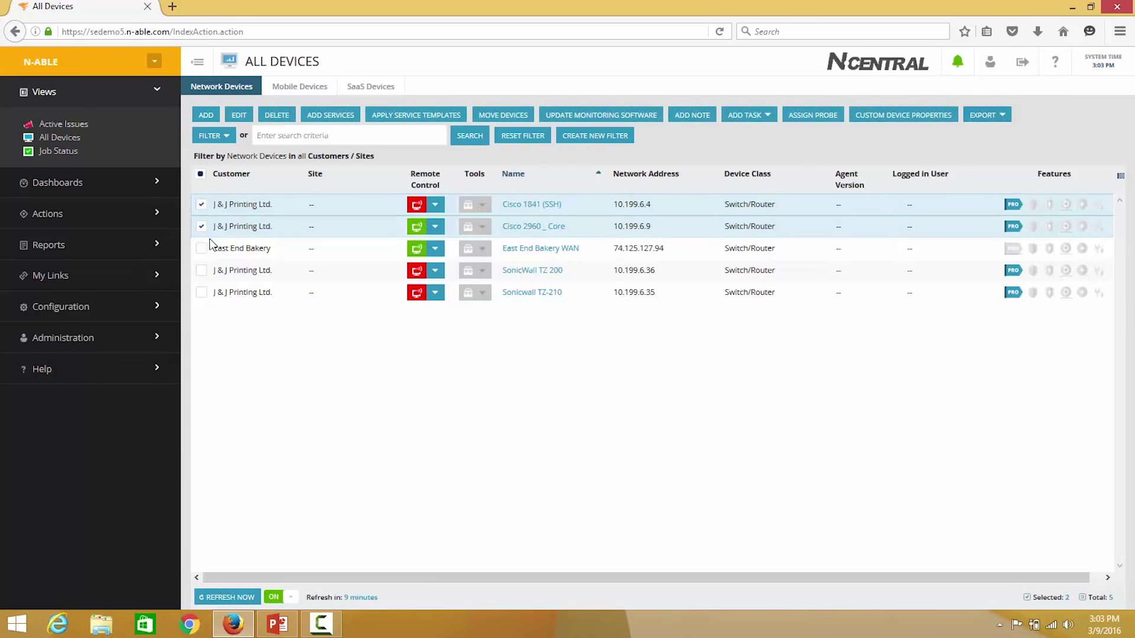
click(526, 139)
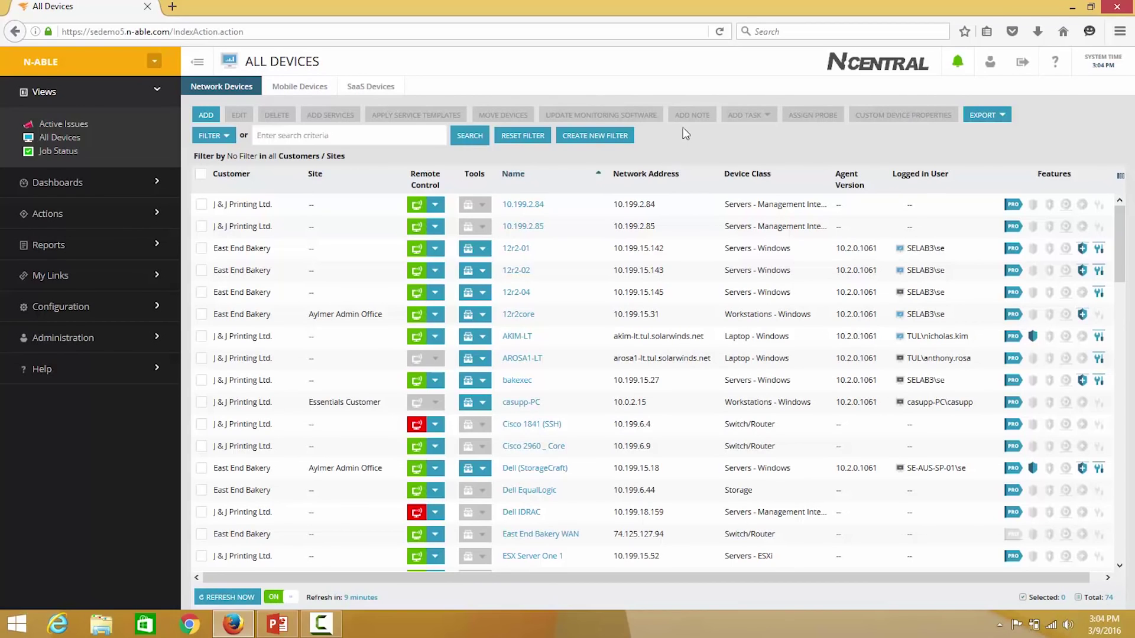
- Search the devices by the logged-in user's first name, select the matching laptop, and reset the filter
click(326, 134)
text(anthony)
key(Return)
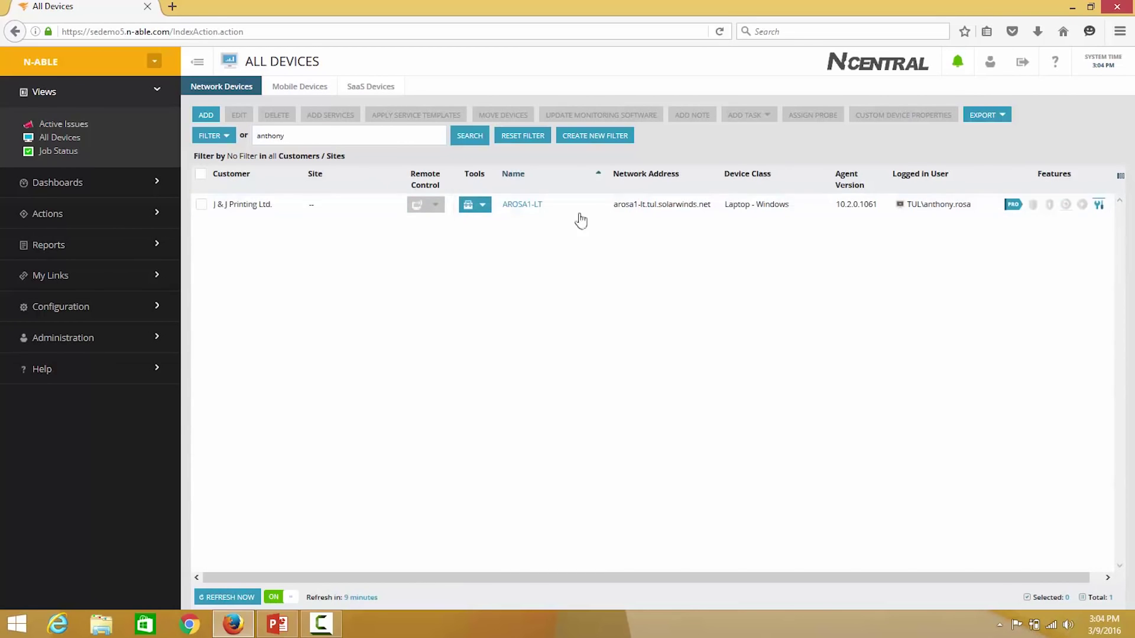
click(201, 206)
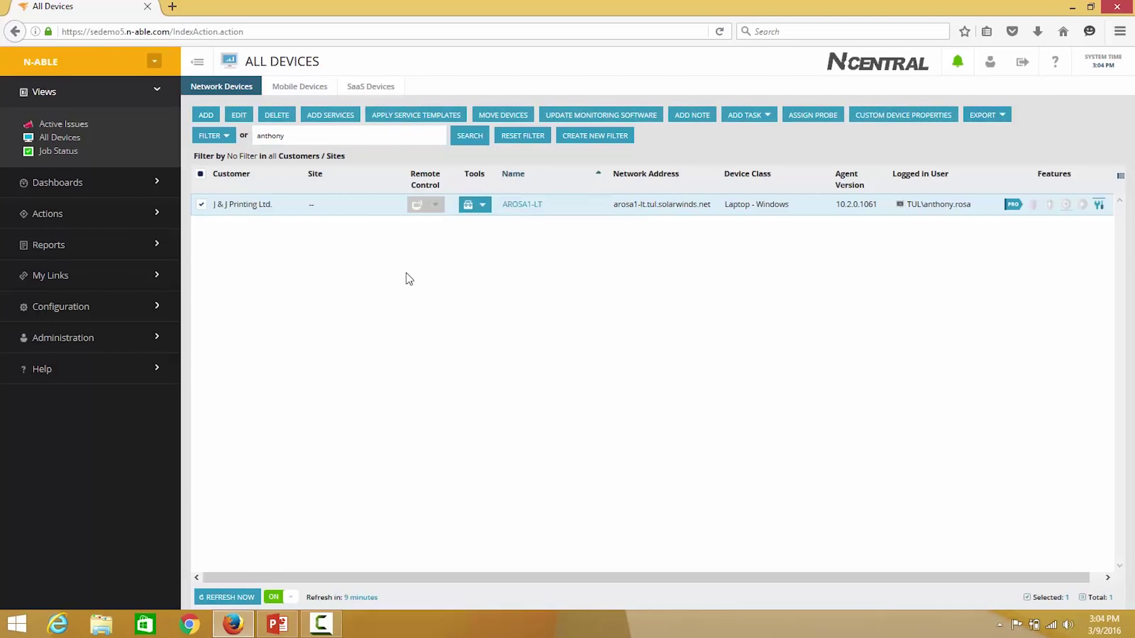
click(531, 141)
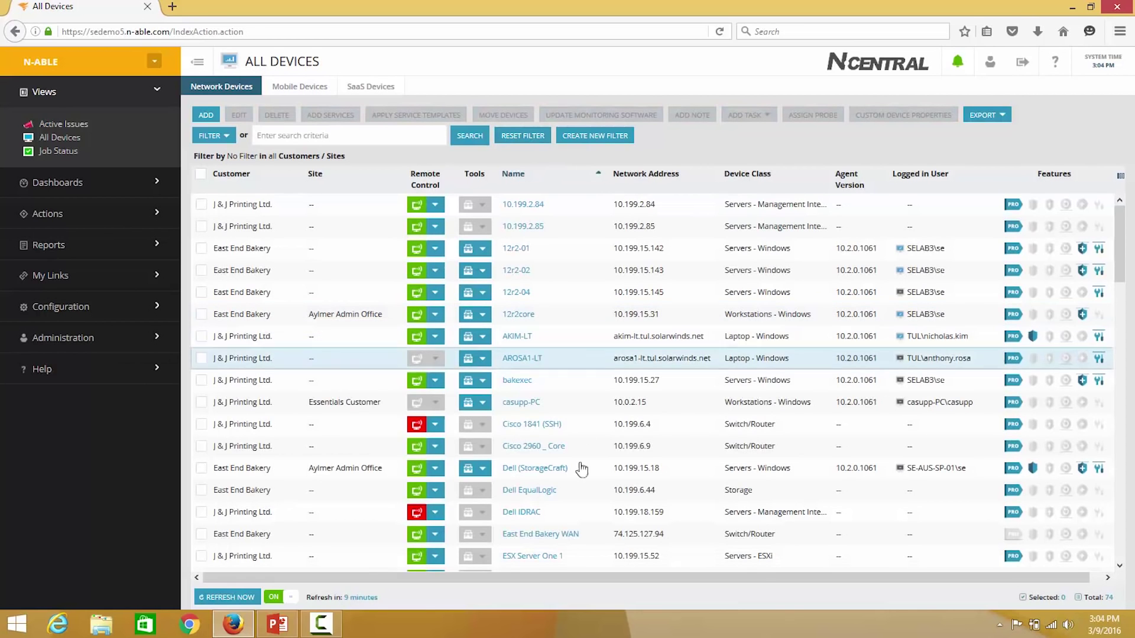
- Open the details of Dell (StorageCraft) and check its model, service tag and operating system in the system information
click(526, 469)
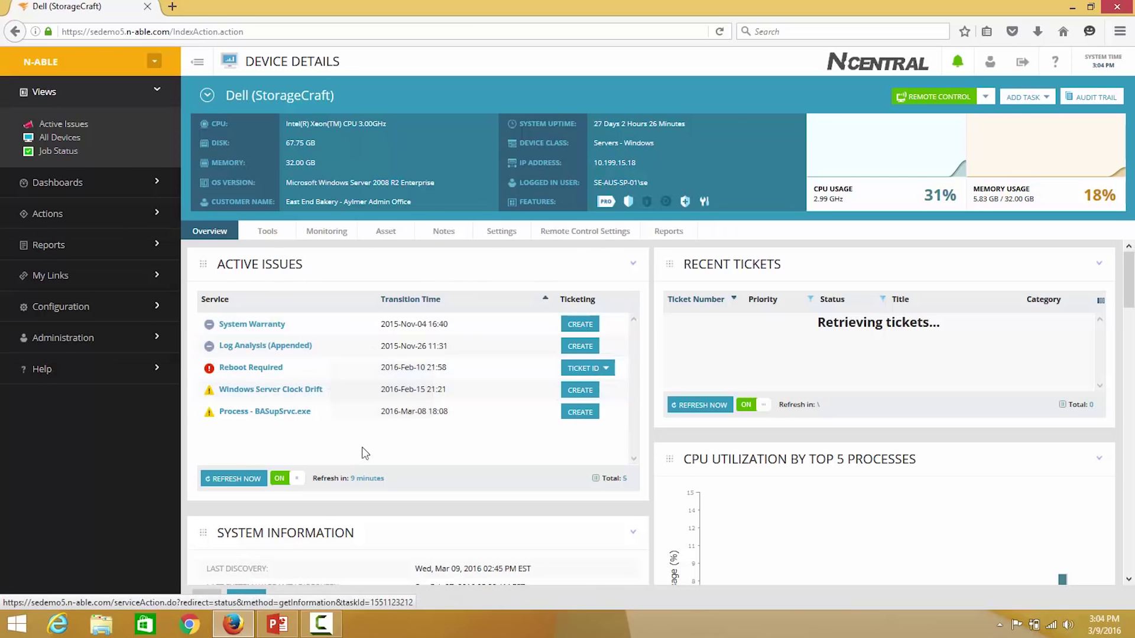
scroll(393, 455, down, 3)
scroll(395, 454, down, 1)
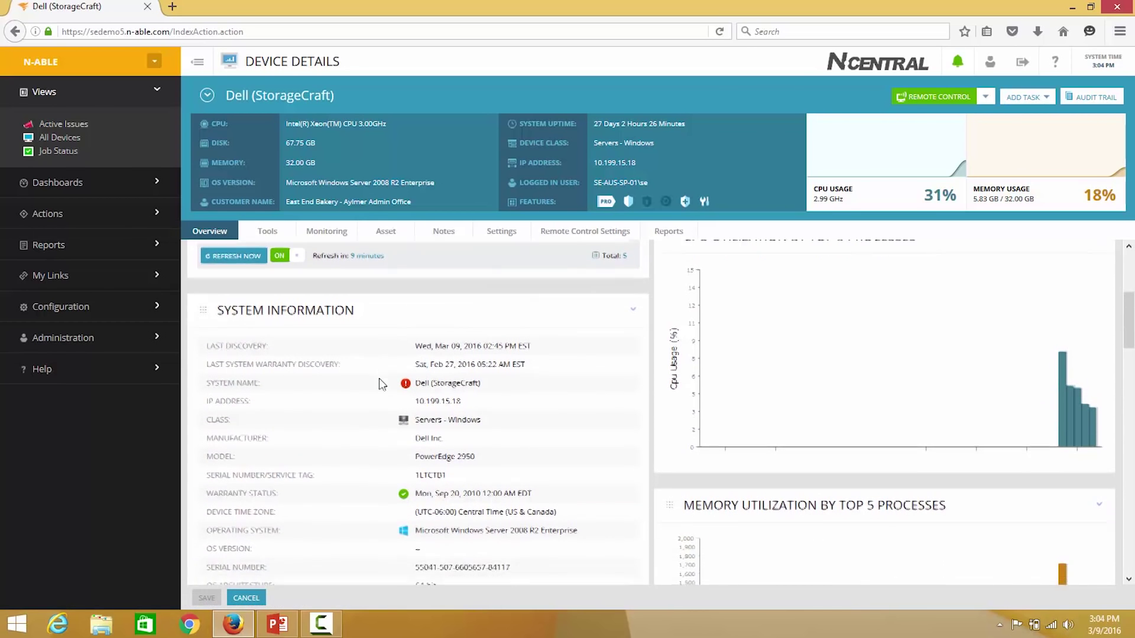
scroll(354, 379, down, 1)
drag(415, 406, 494, 421)
drag(416, 425, 461, 441)
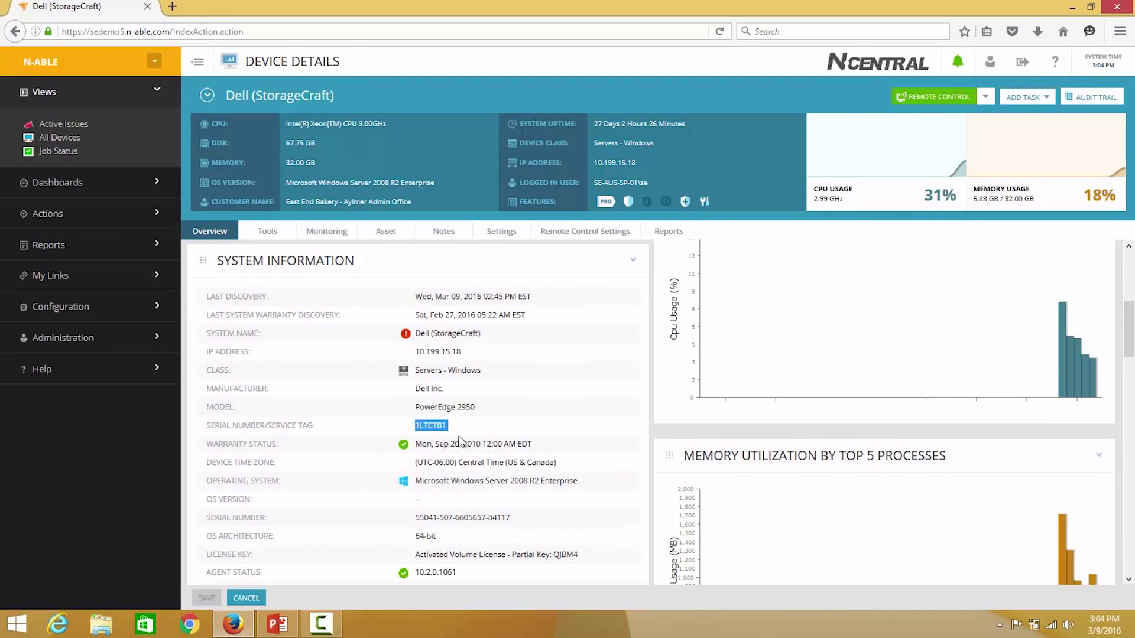
drag(494, 480, 588, 489)
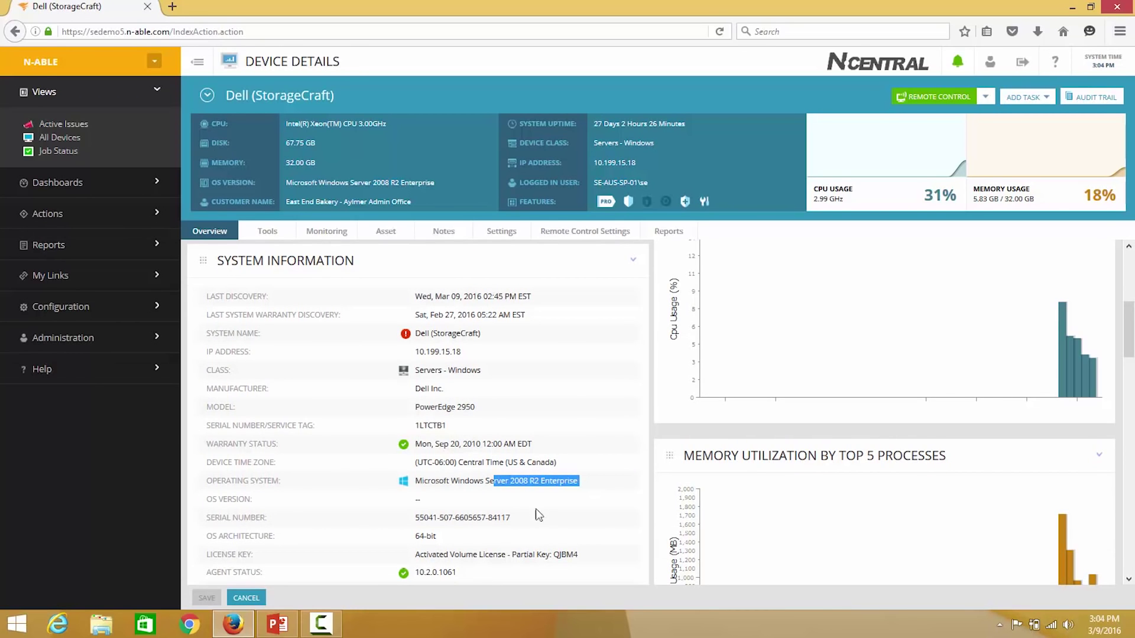
- Check the license key and logged-in user entries in the device's system information
scroll(445, 523, down, 1)
double_click(427, 521)
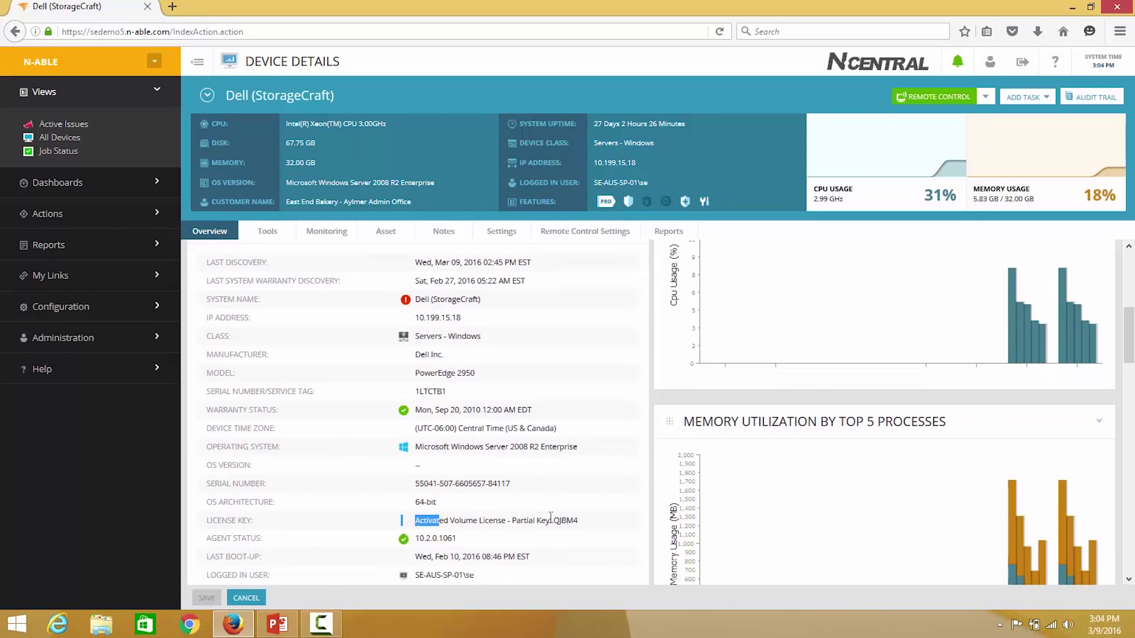
click(578, 522)
double_click(577, 521)
scroll(562, 516, down, 3)
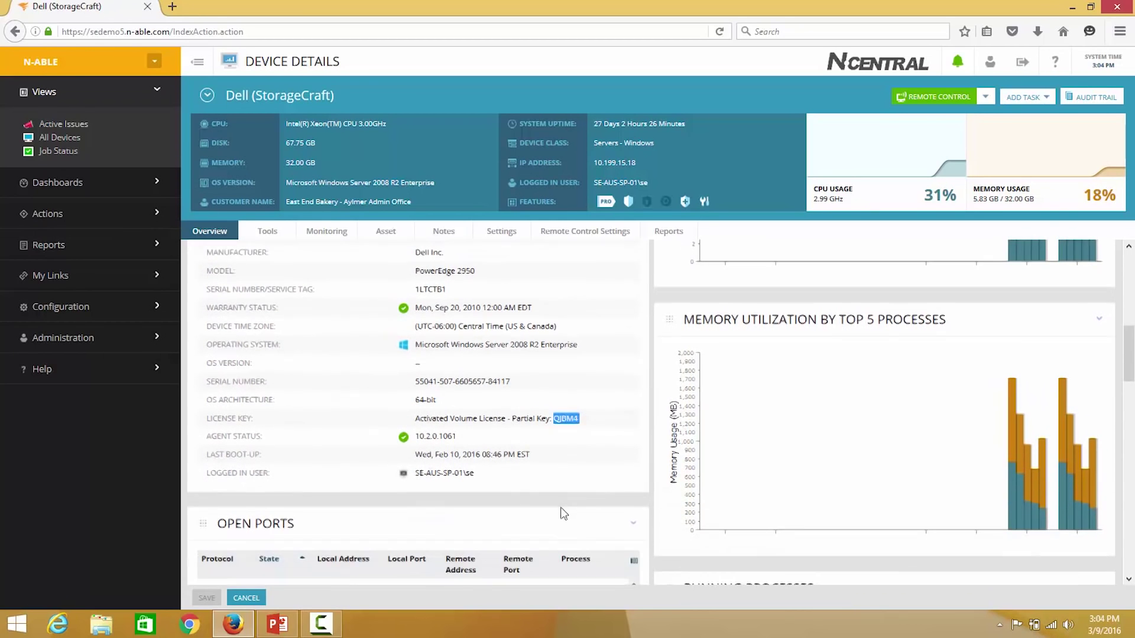
drag(490, 479, 418, 481)
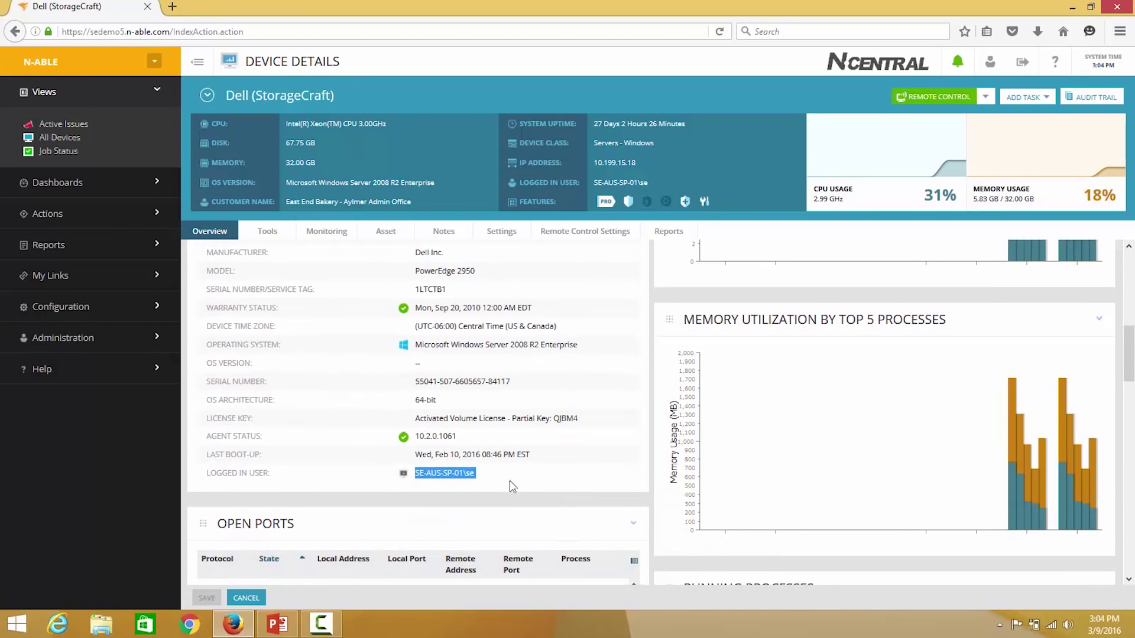
- Inspect the process details in the CPU and memory utilization charts of the top 5 processes
scroll(568, 464, up, 6)
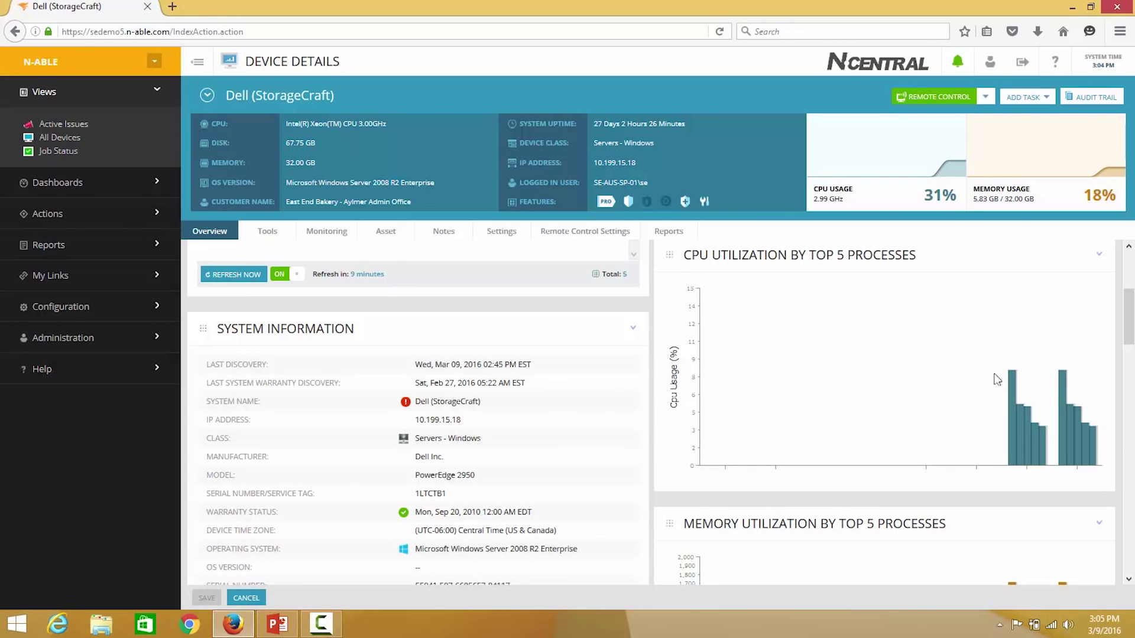
mouse_move(1010, 384)
scroll(878, 429, down, 7)
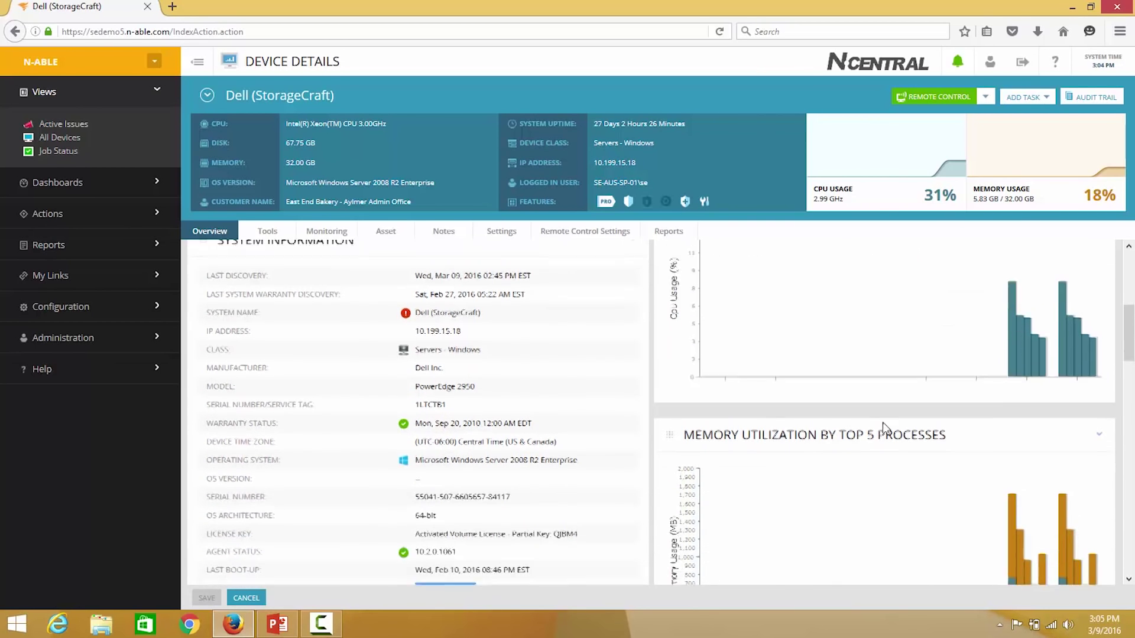
mouse_move(1010, 447)
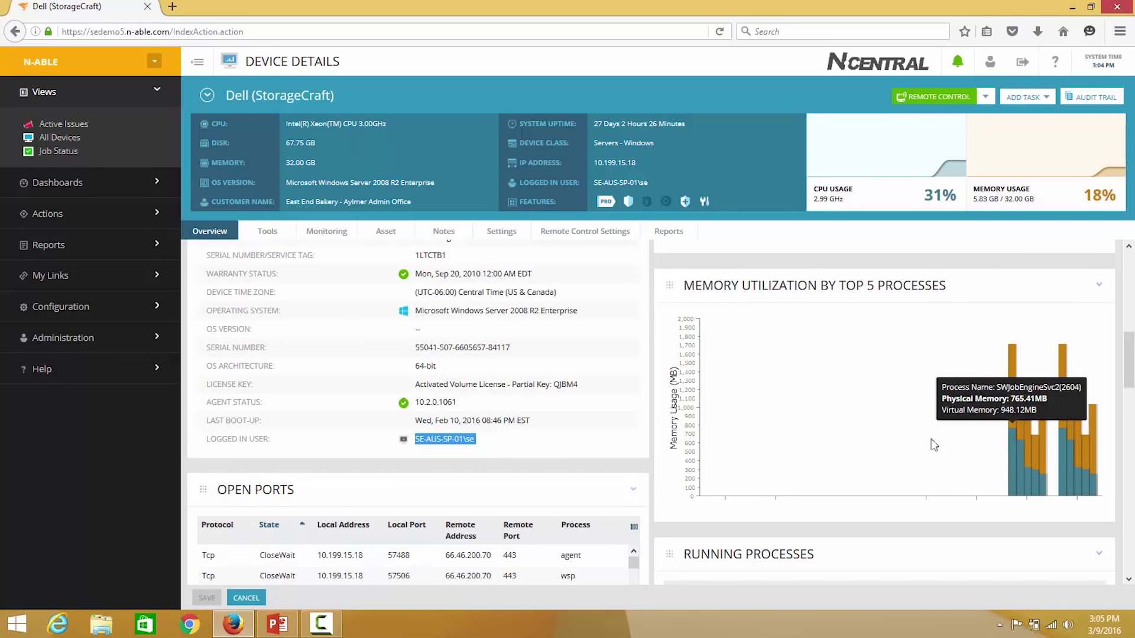
- Review the device's open ports, running processes, patches summary, Windows services and antivirus protection
scroll(678, 508, down, 3)
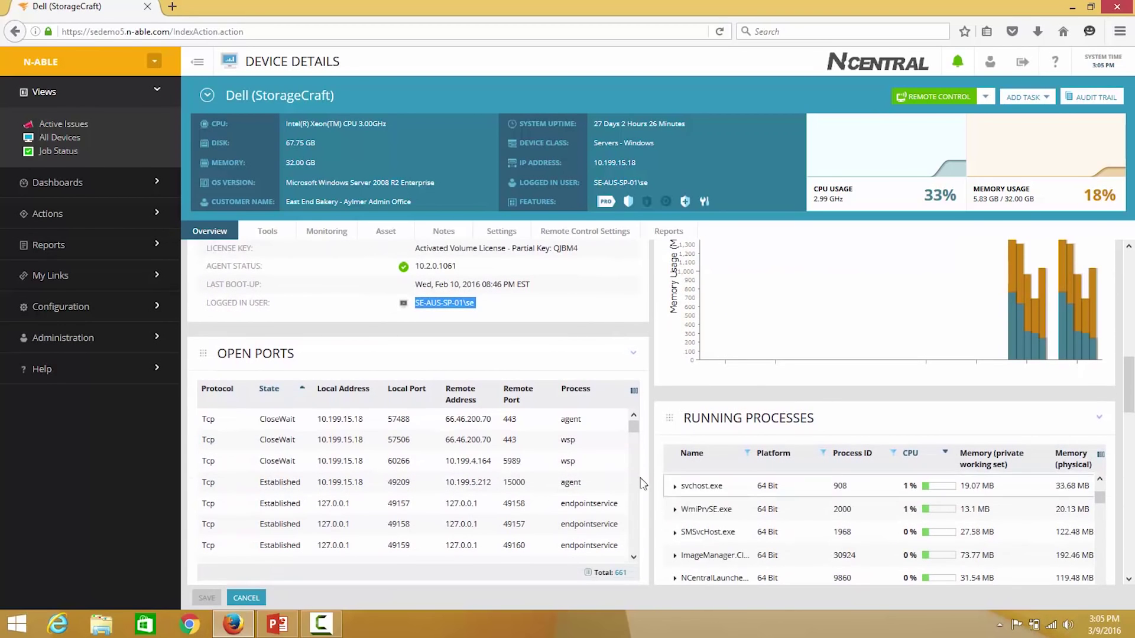
scroll(842, 502, down, 2)
scroll(556, 467, down, 3)
scroll(656, 507, down, 7)
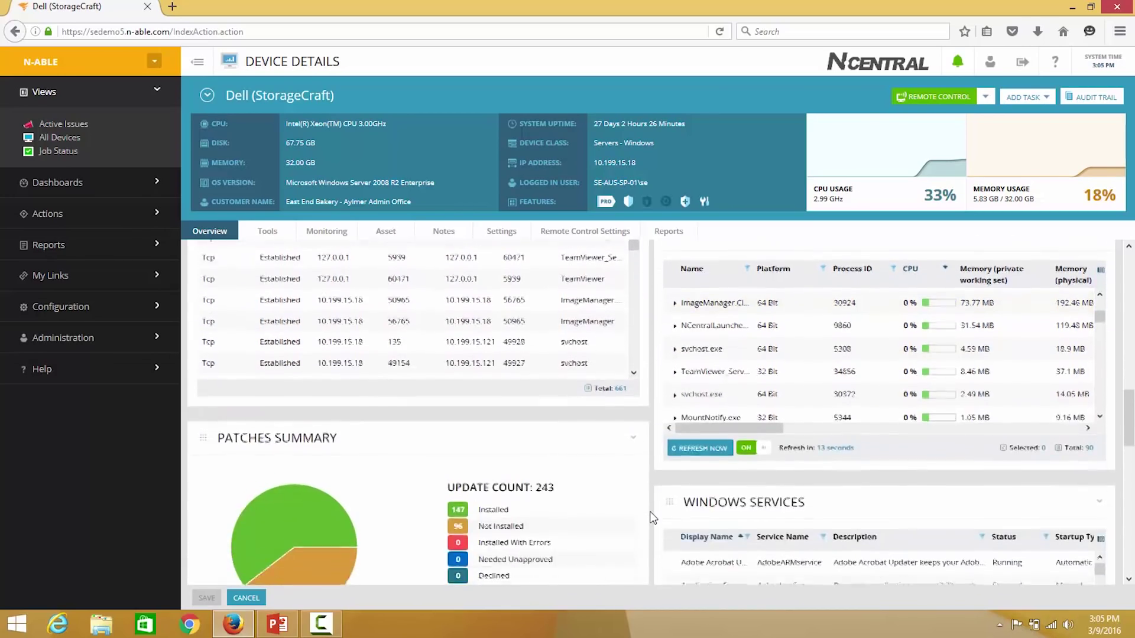
scroll(497, 349, up, 2)
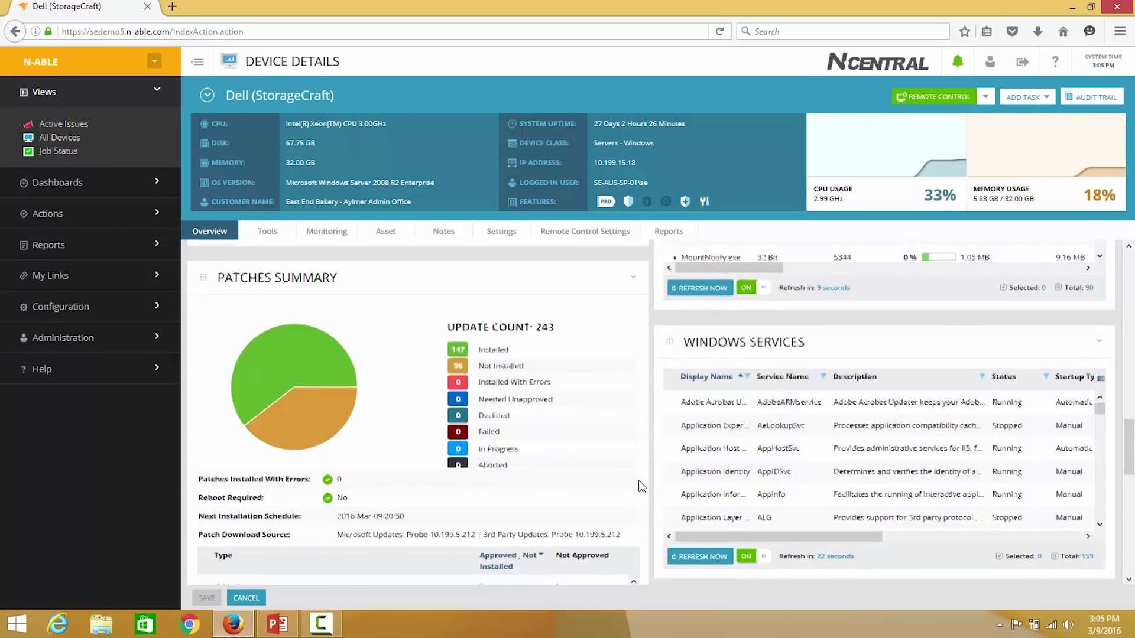
scroll(653, 490, down, 6)
scroll(653, 491, down, 2)
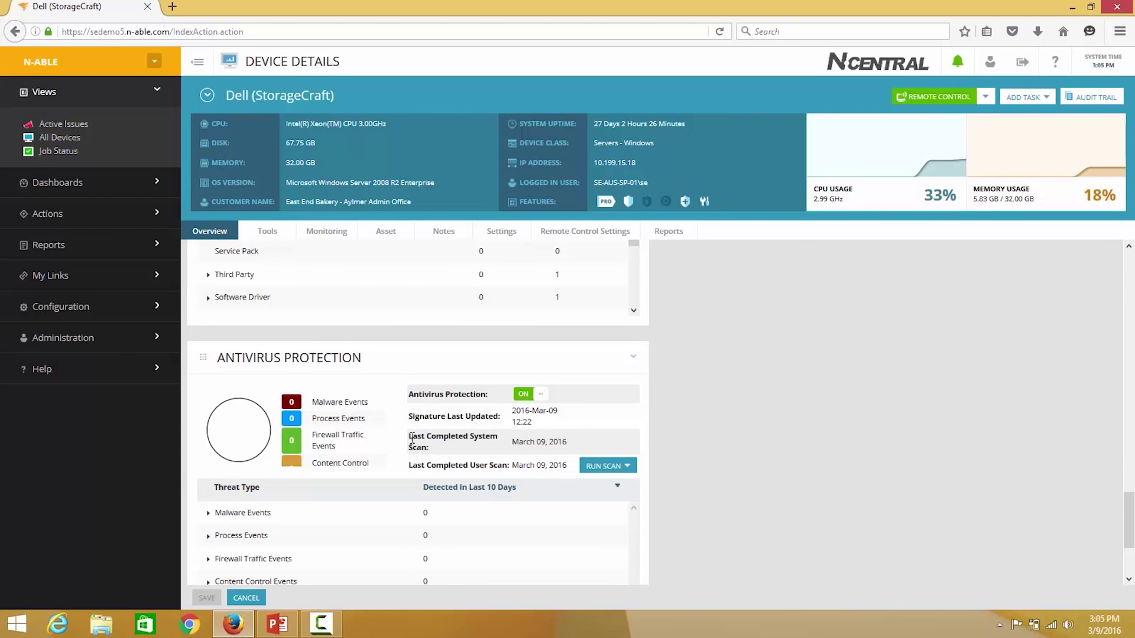
scroll(412, 438, down, 1)
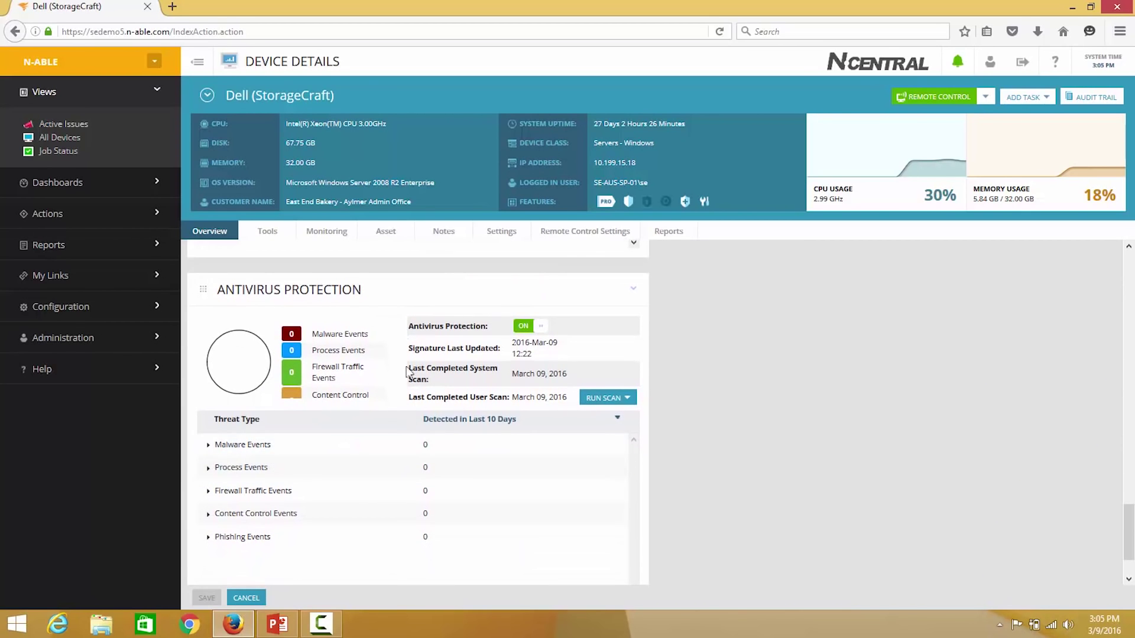
- Review the status of the device's monitored services, including fans, IIS, memory, drives, power supplies, processes, RAID and ShadowProtect
click(328, 234)
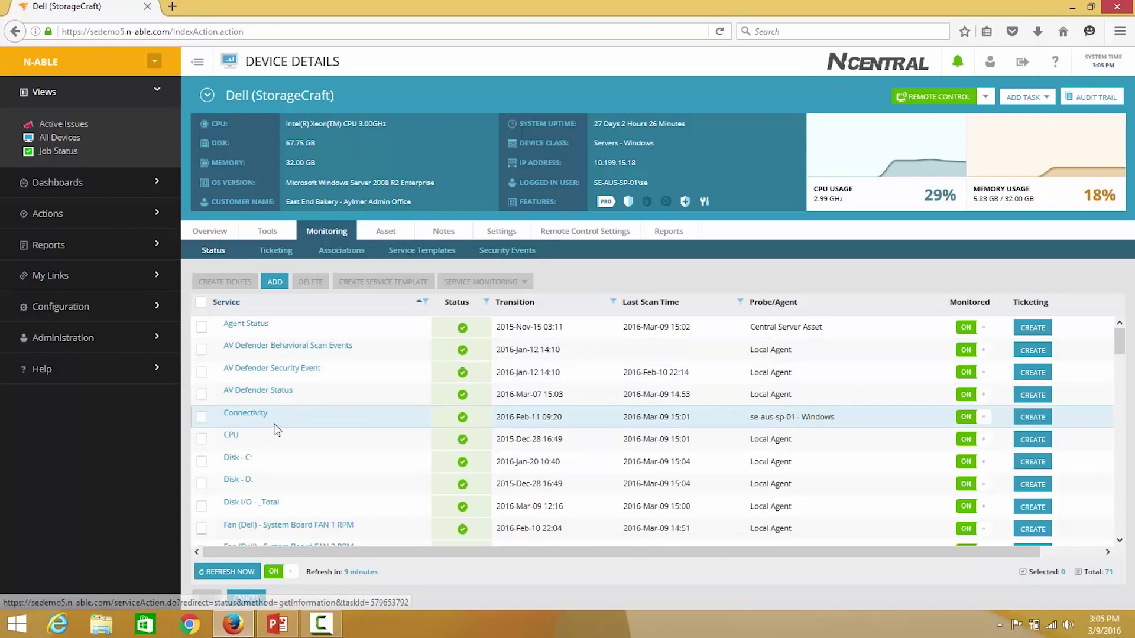
scroll(270, 463, down, 3)
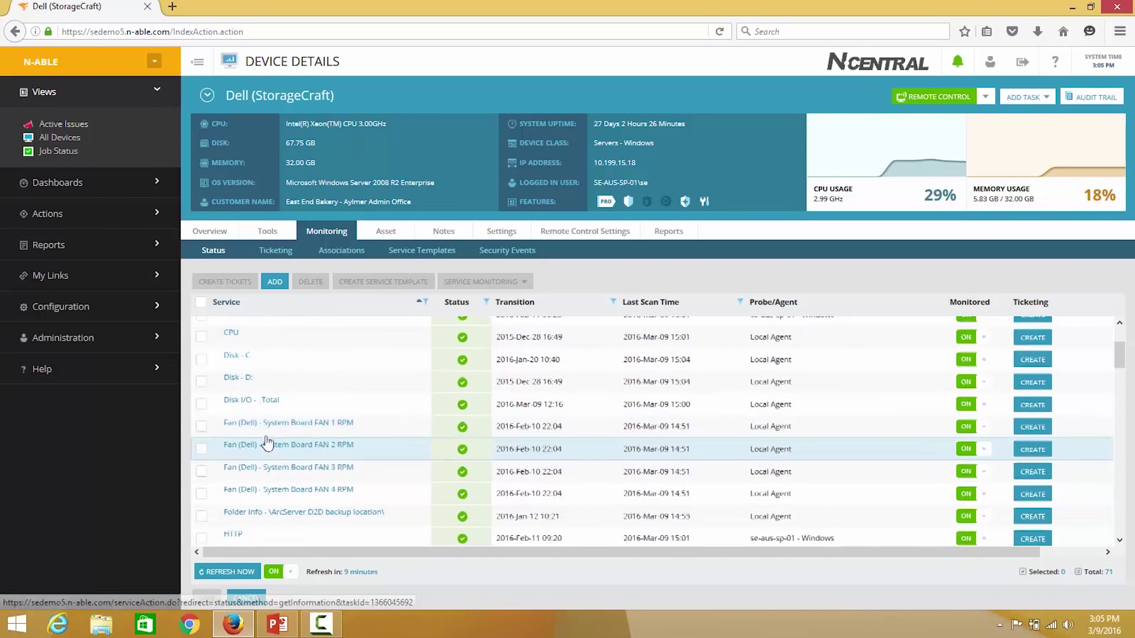
scroll(297, 451, down, 2)
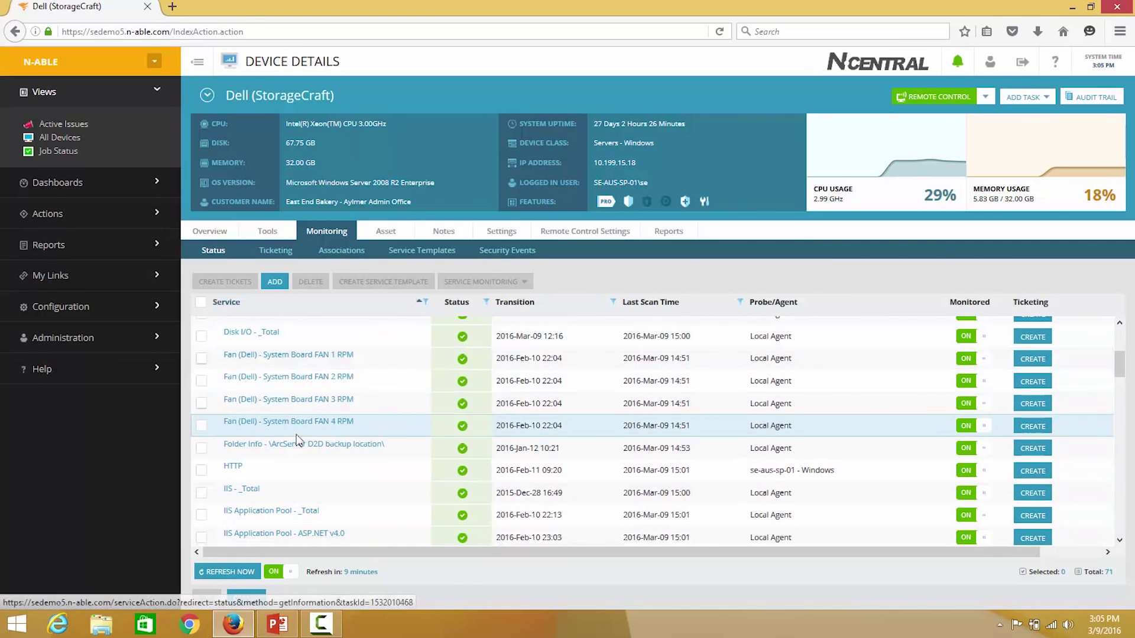
scroll(302, 441, down, 1)
scroll(302, 440, down, 5)
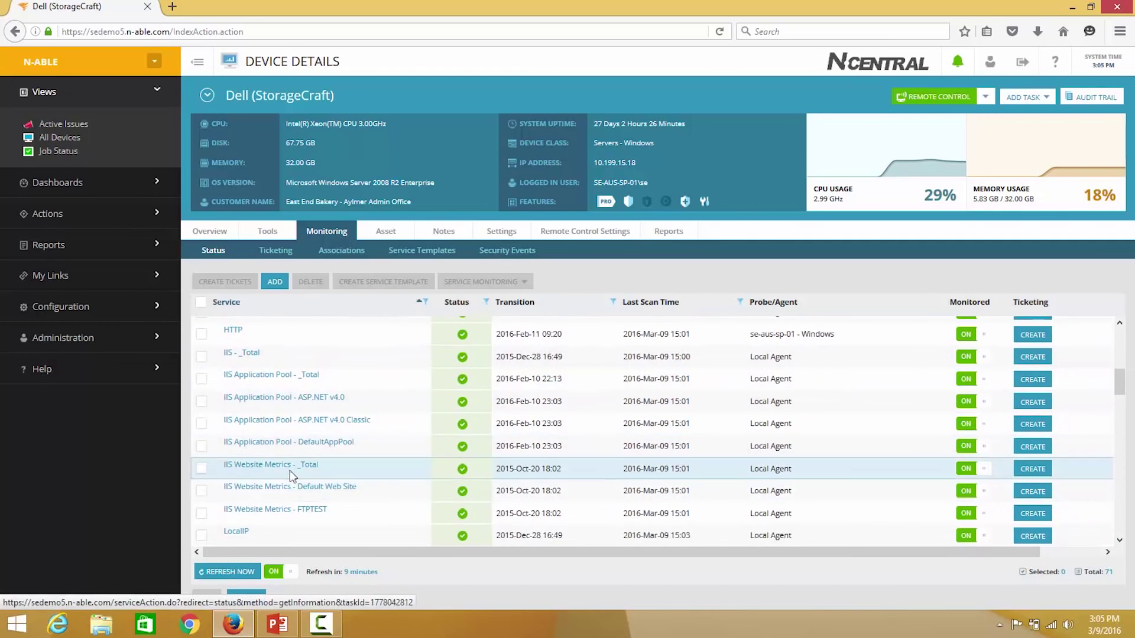
scroll(305, 468, down, 3)
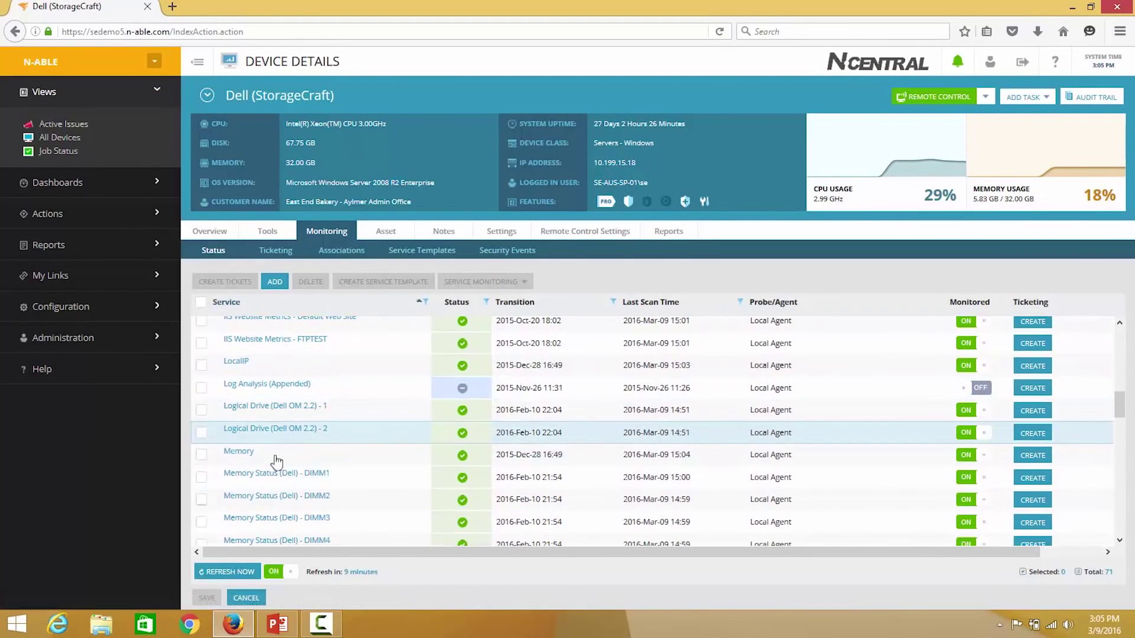
scroll(295, 482, down, 4)
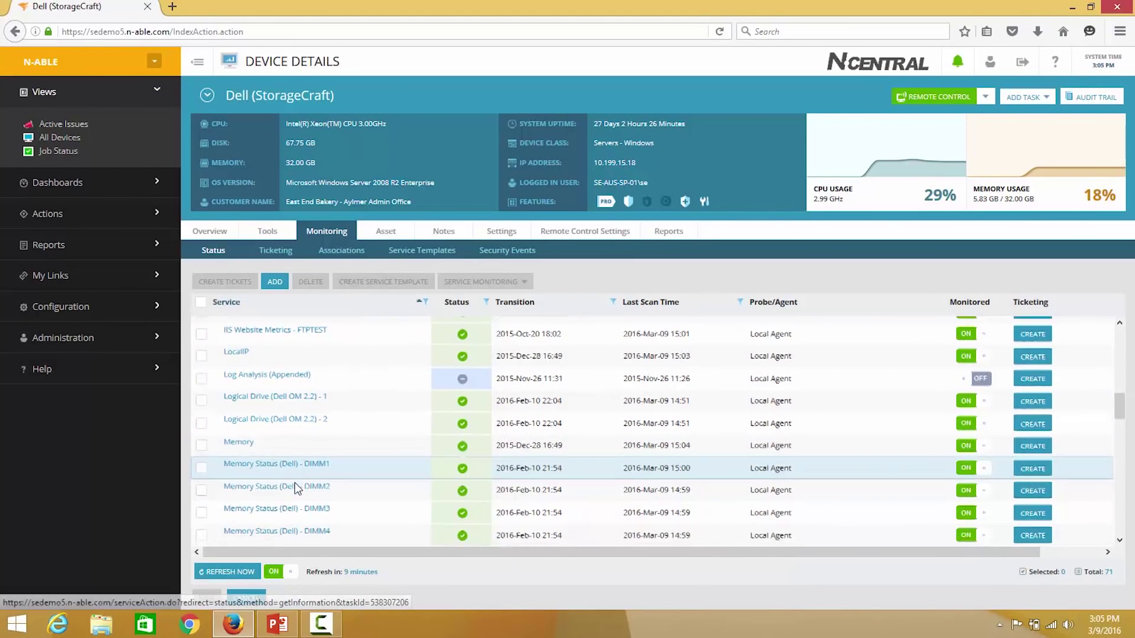
scroll(304, 479, down, 3)
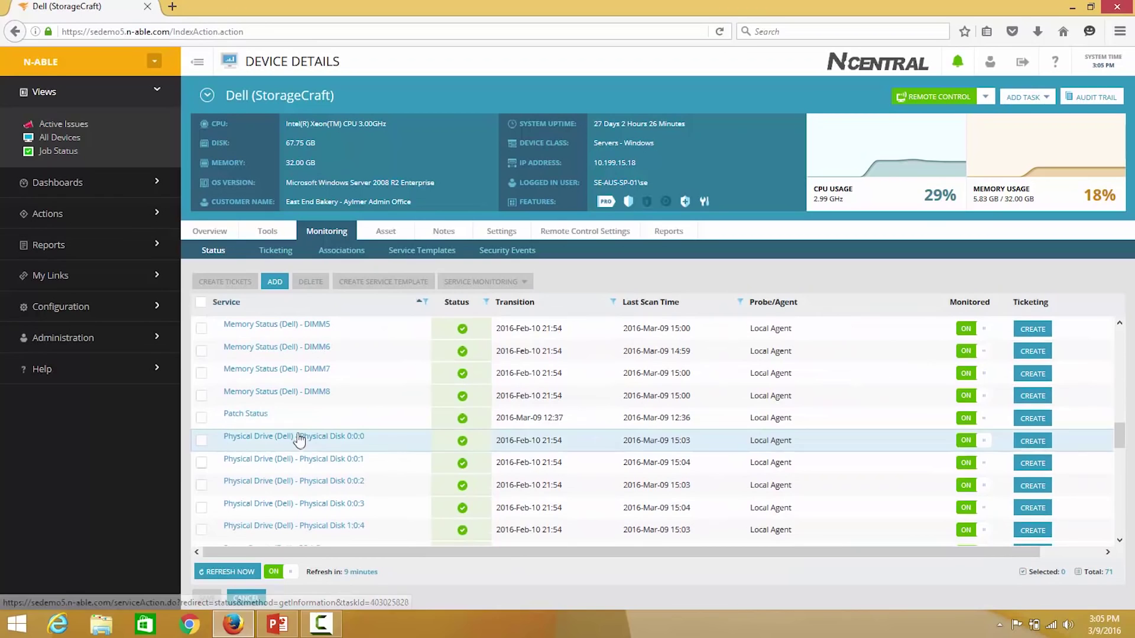
scroll(308, 472, down, 5)
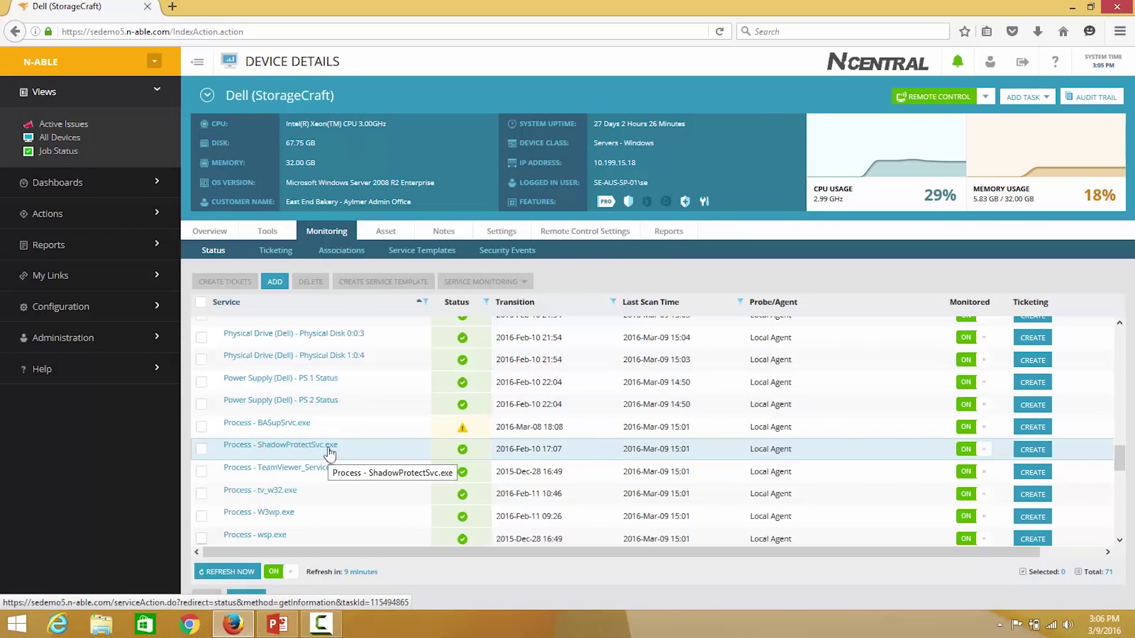
scroll(324, 449, down, 5)
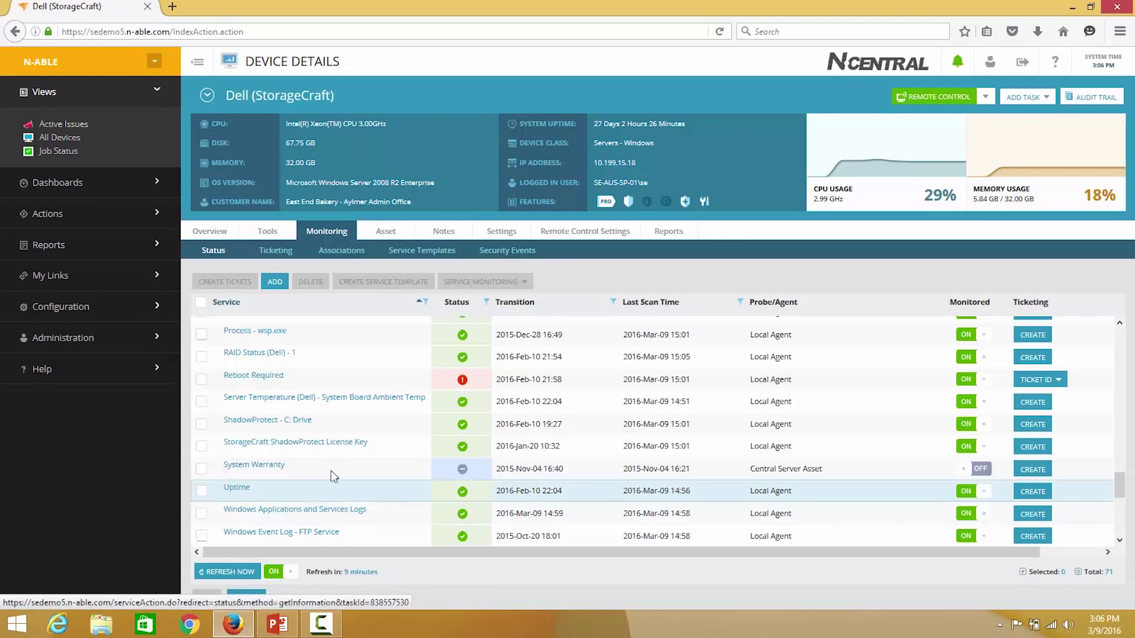
- Check the device's asset summary and follow its warranty expiry link to Dell's warranty page, returning to the summary
click(386, 231)
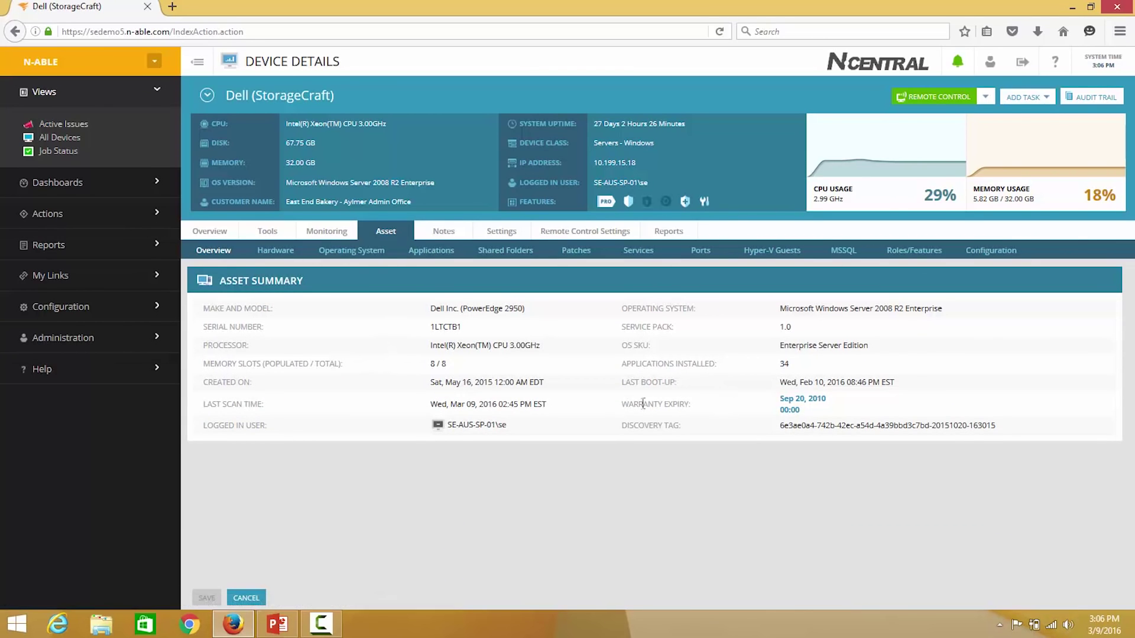
click(799, 405)
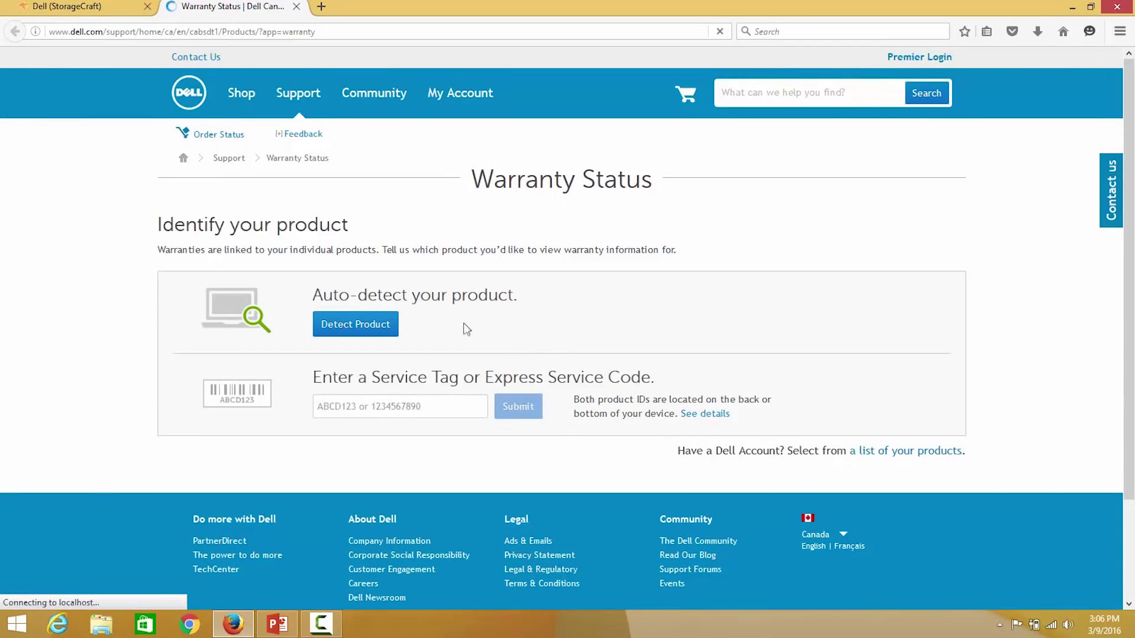
click(297, 6)
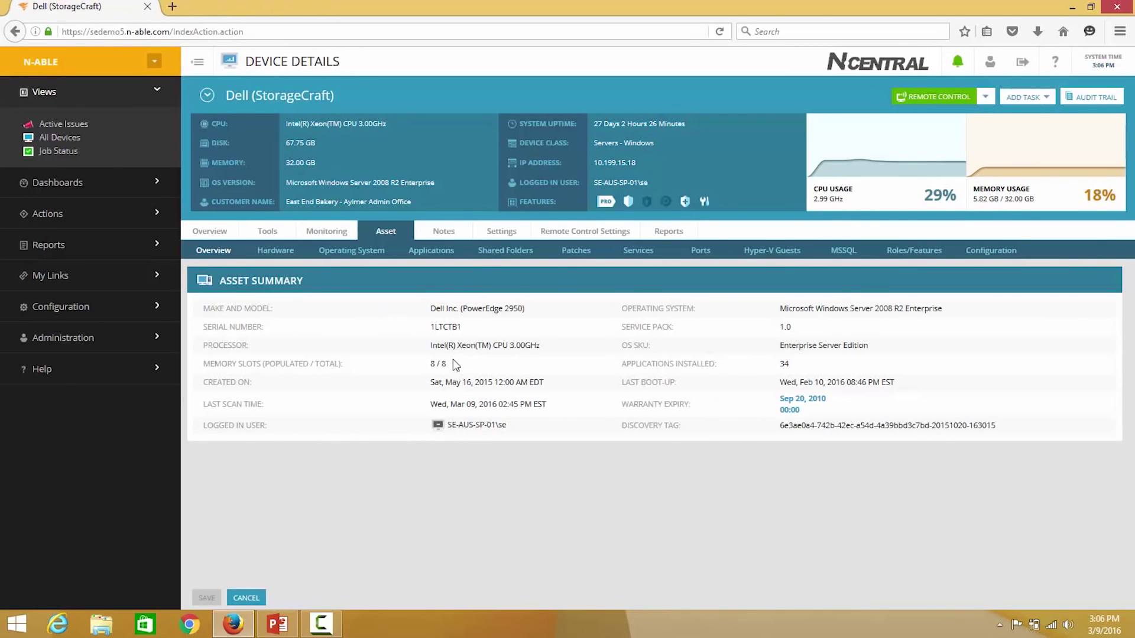
- Review the device's hardware asset details for the processors, motherboard, physical drives and memory modules
click(276, 250)
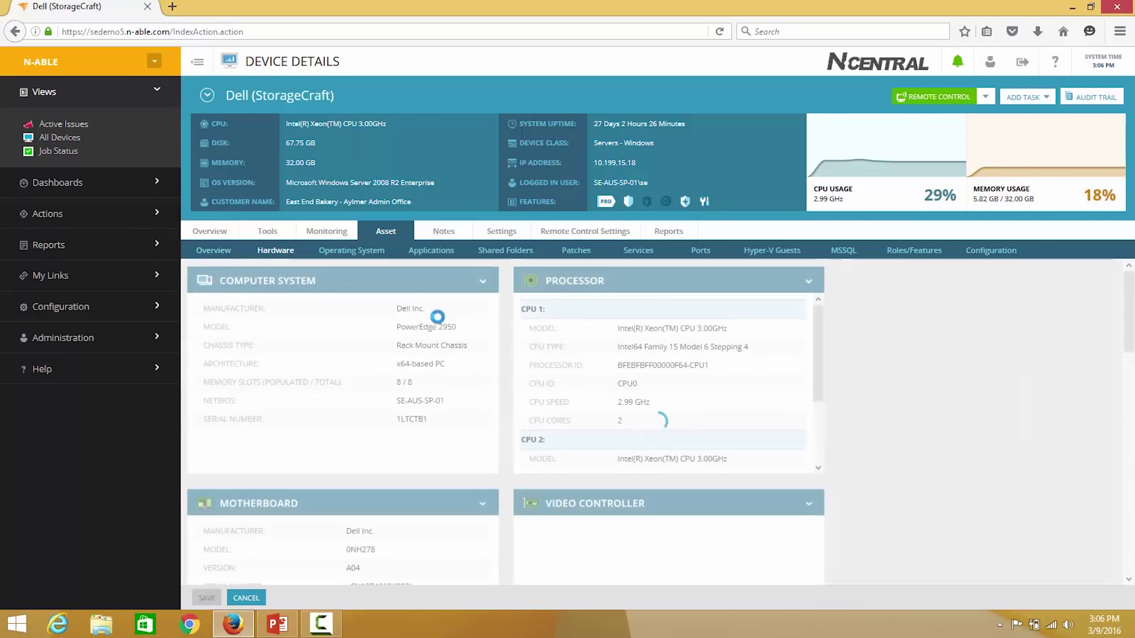
scroll(691, 406, down, 3)
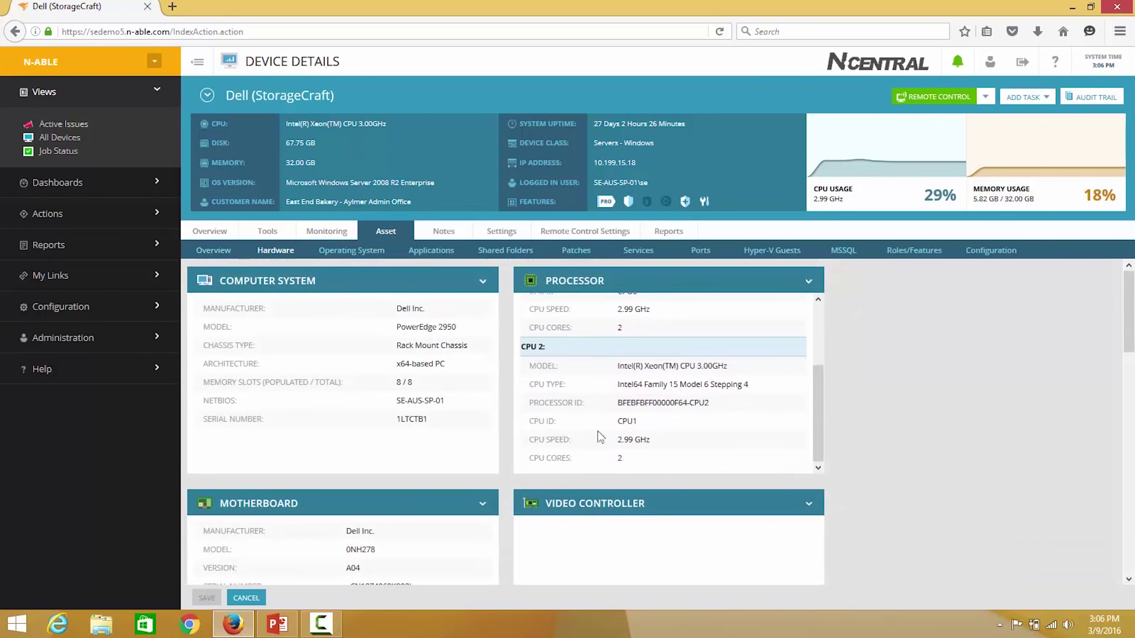
scroll(425, 516, down, 5)
scroll(442, 520, down, 2)
scroll(646, 540, down, 3)
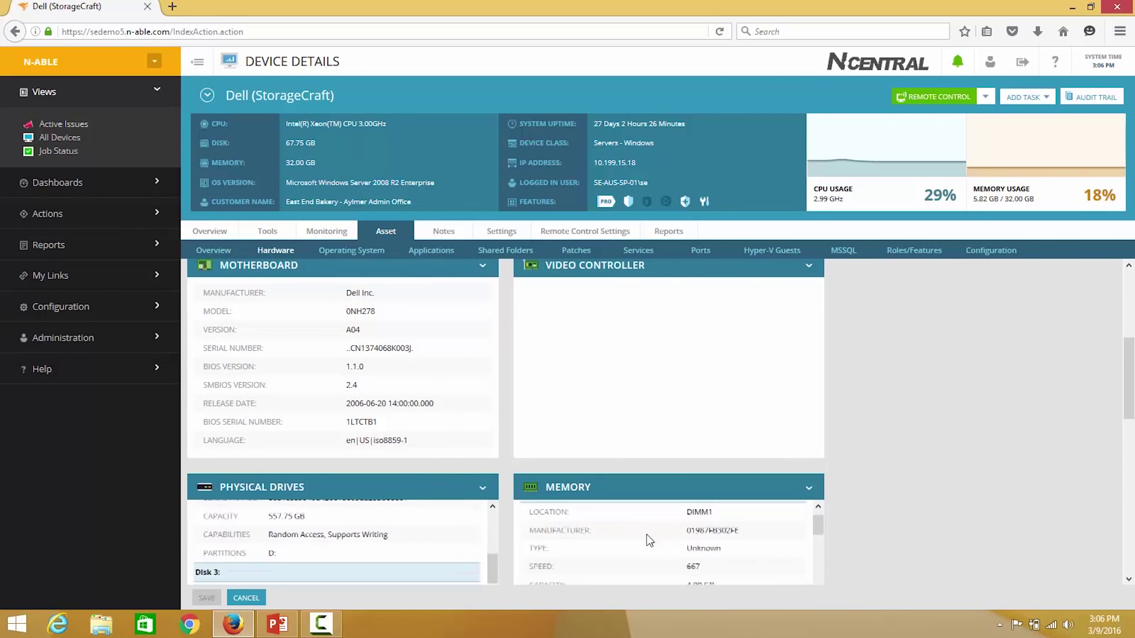
drag(734, 568, 685, 568)
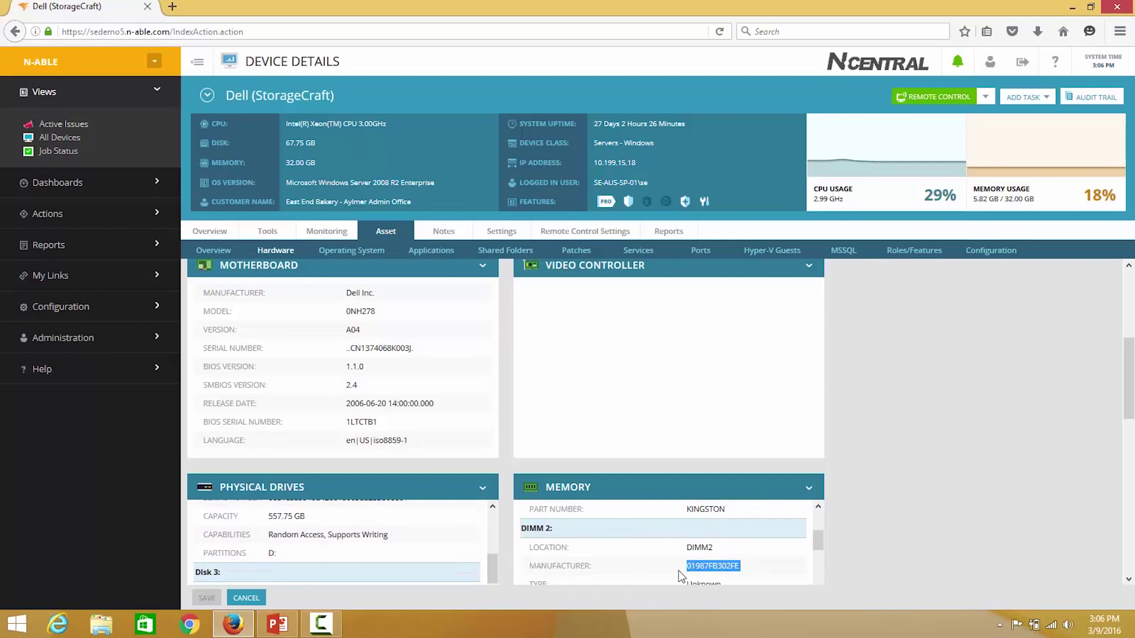
- Review the device's operating system, installed applications and configuration asset information
click(351, 253)
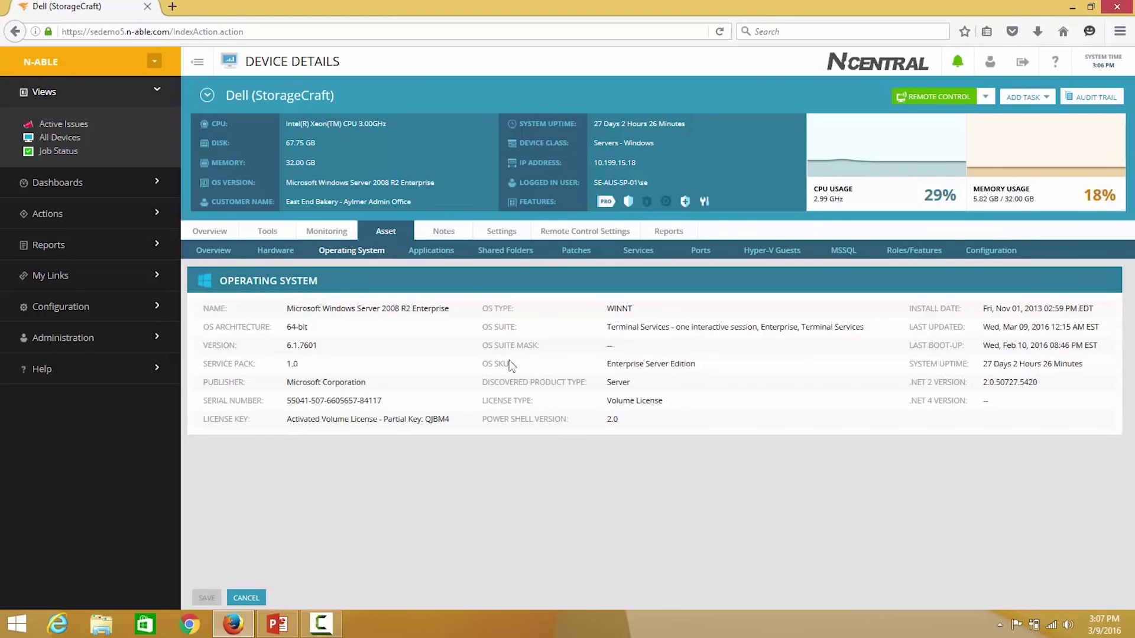
click(426, 252)
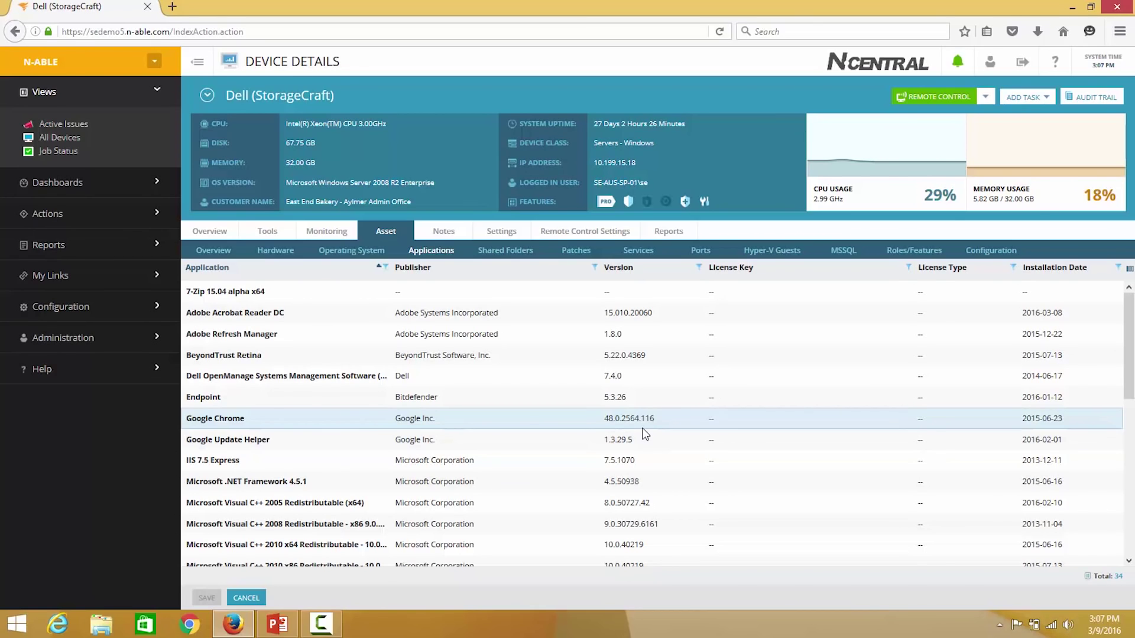
click(992, 251)
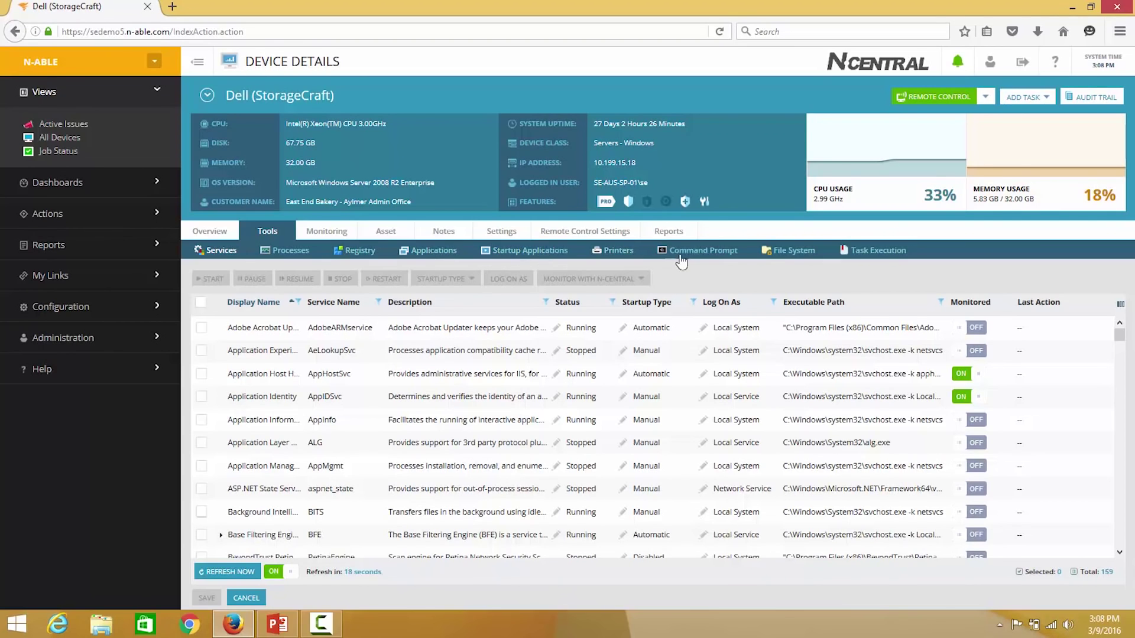
- Set up a direct task execution of type Automation Policy with the Clear Print Spool repository item
click(879, 250)
click(467, 315)
click(414, 331)
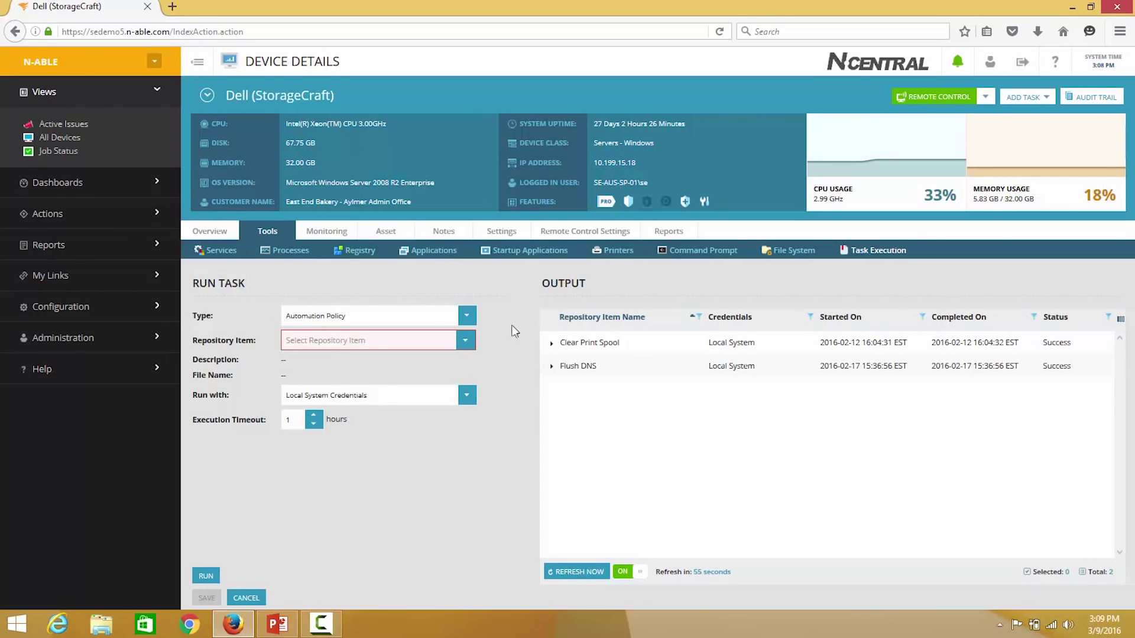
click(465, 342)
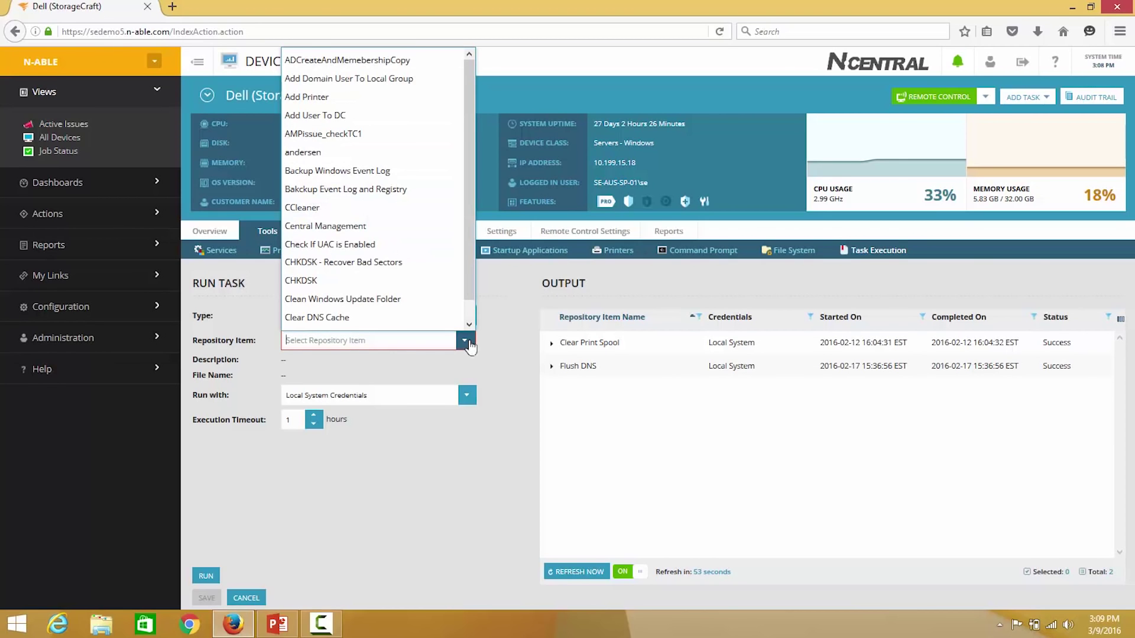
scroll(401, 262, down, 1)
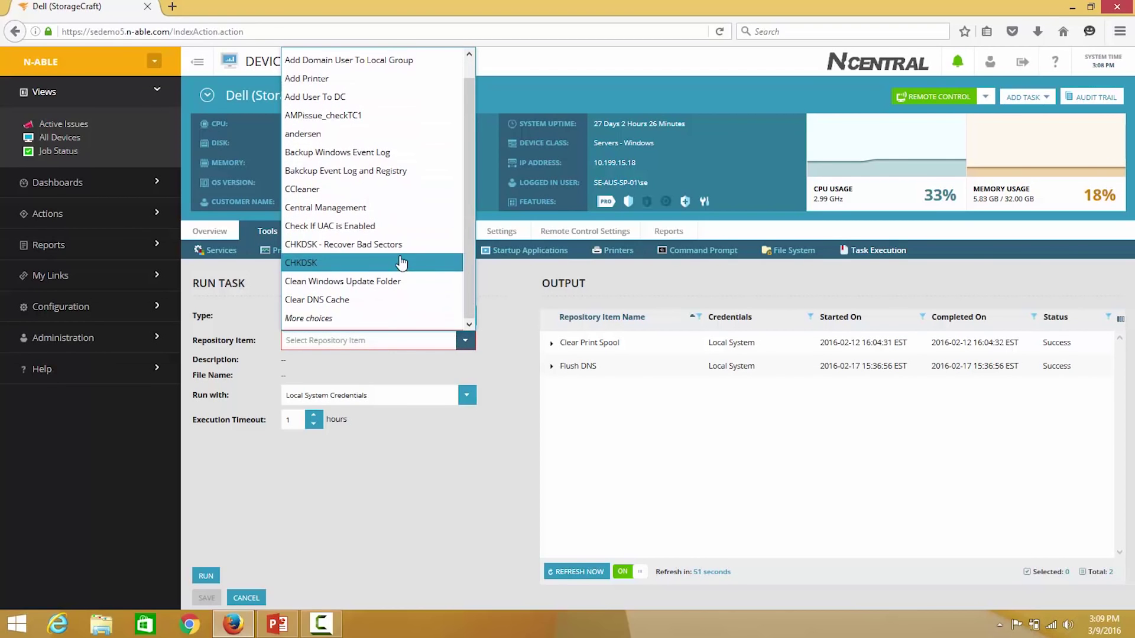
click(332, 319)
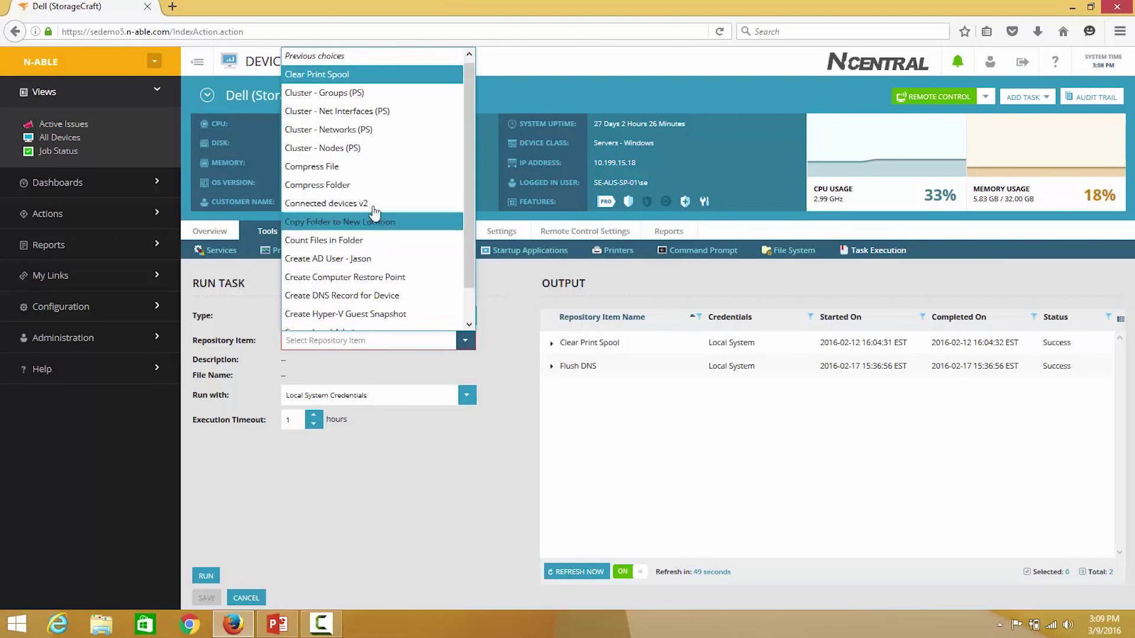
click(345, 77)
click(205, 577)
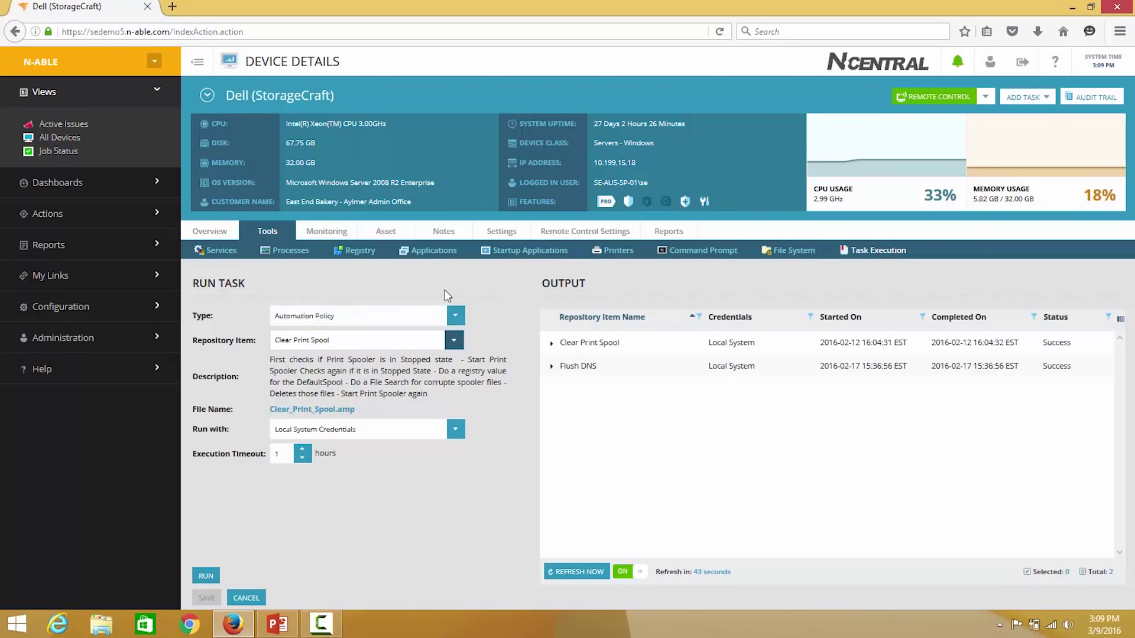
- Filter the device's services by display name "print" and select the Print Spooler service
click(228, 252)
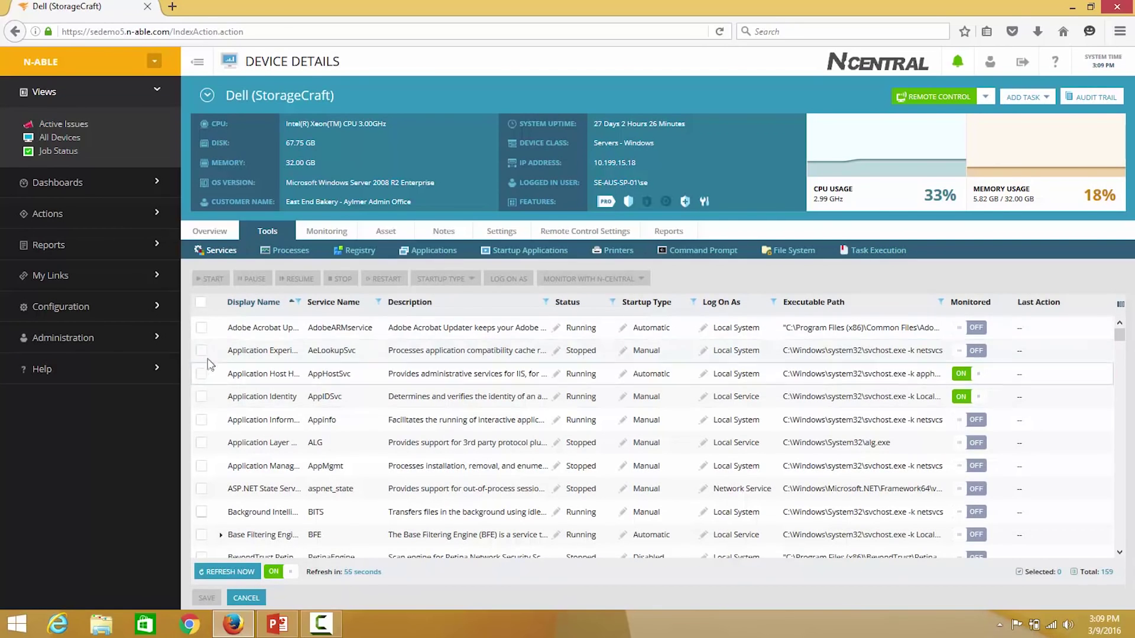
scroll(246, 352, down, 5)
click(298, 302)
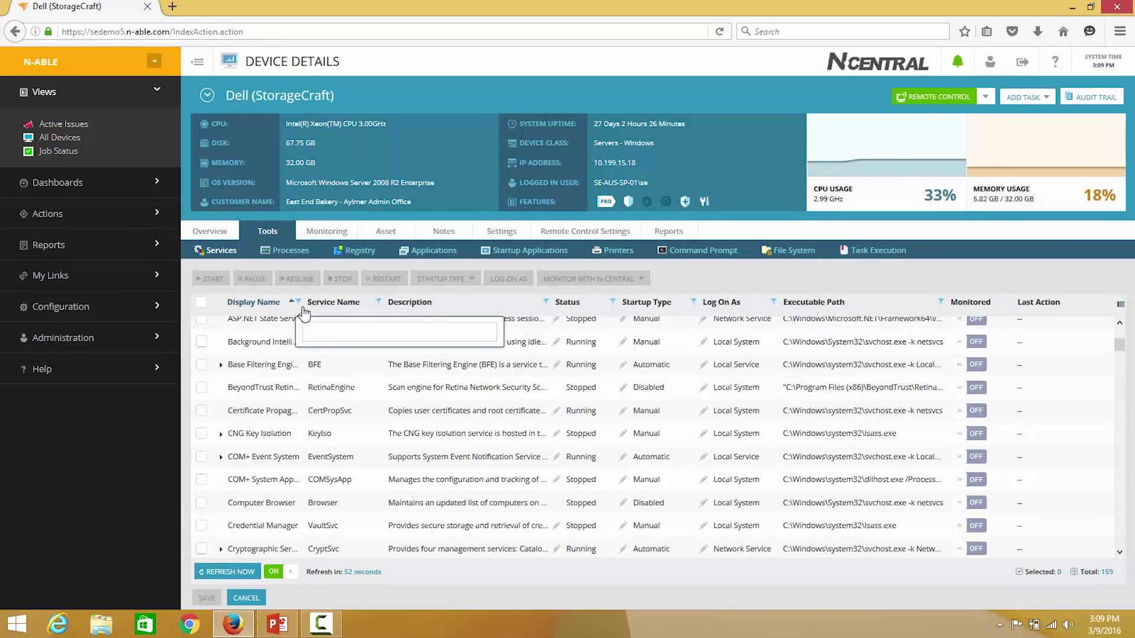
text(print)
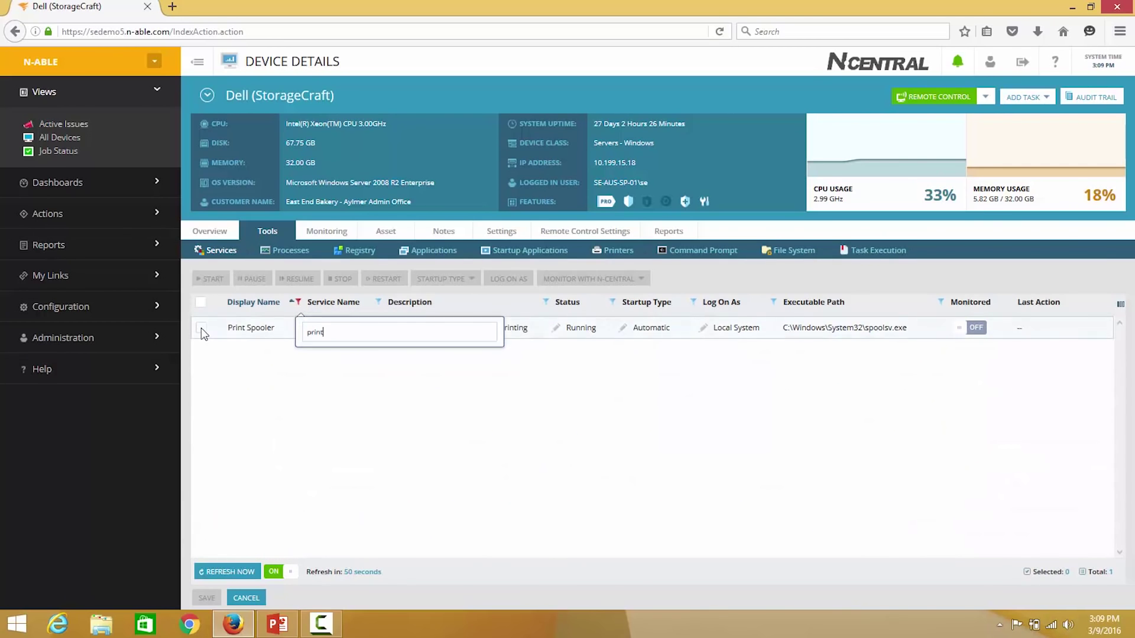
click(201, 328)
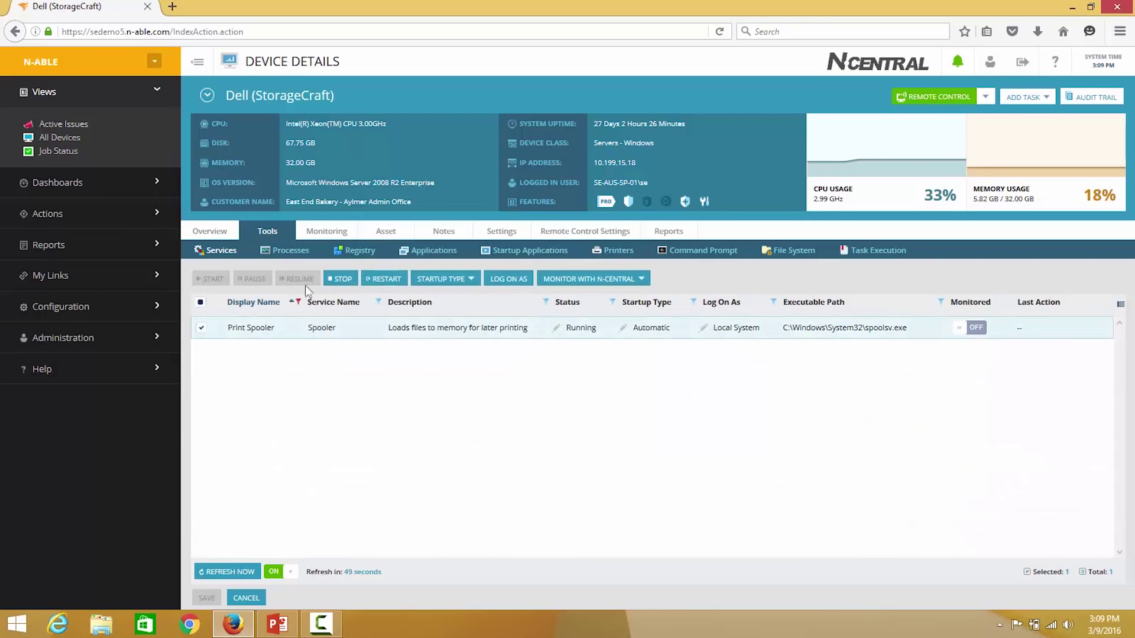
- Examine the startup type and N-central monitoring options available for the Print Spooler service
click(440, 281)
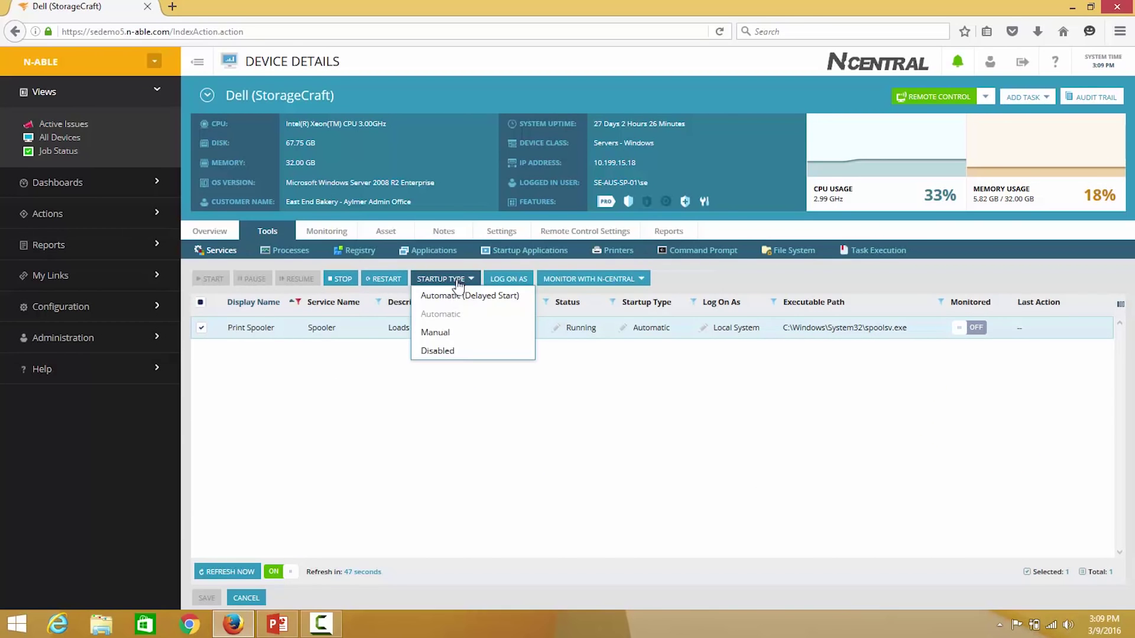
click(557, 282)
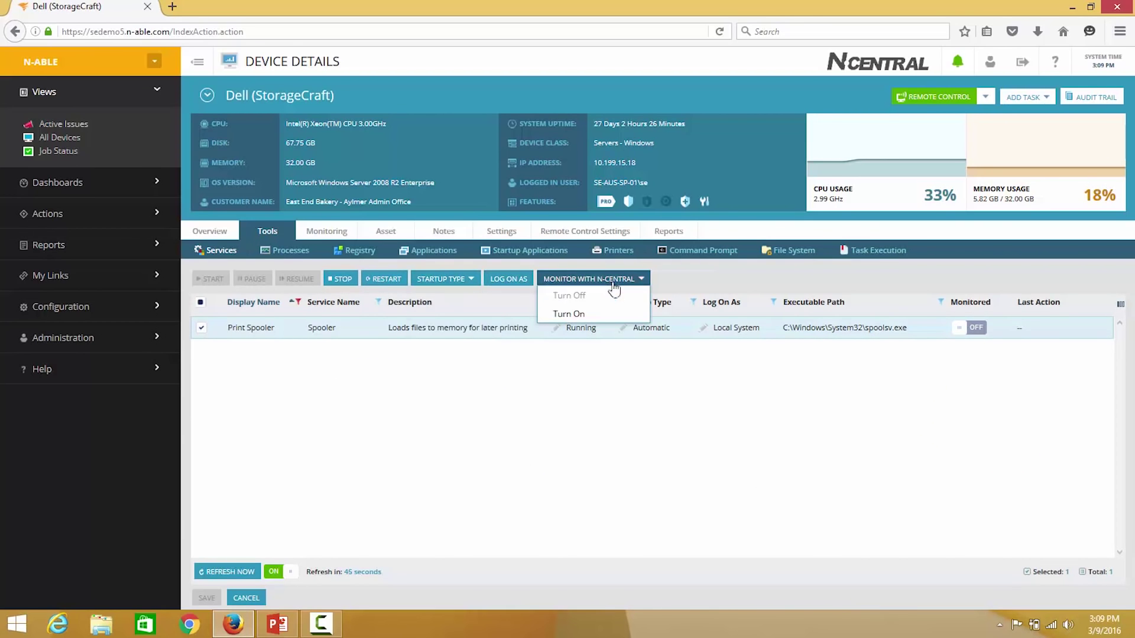
click(582, 316)
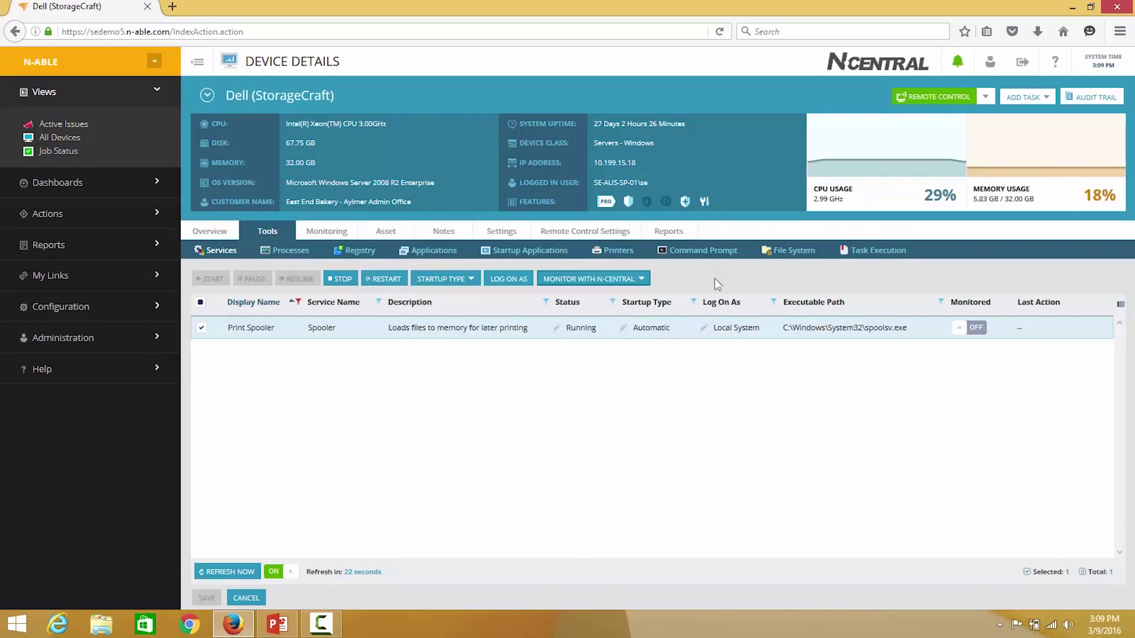
- Change the task's repository item to Add Printer and begin the printer path with "\\"
click(884, 254)
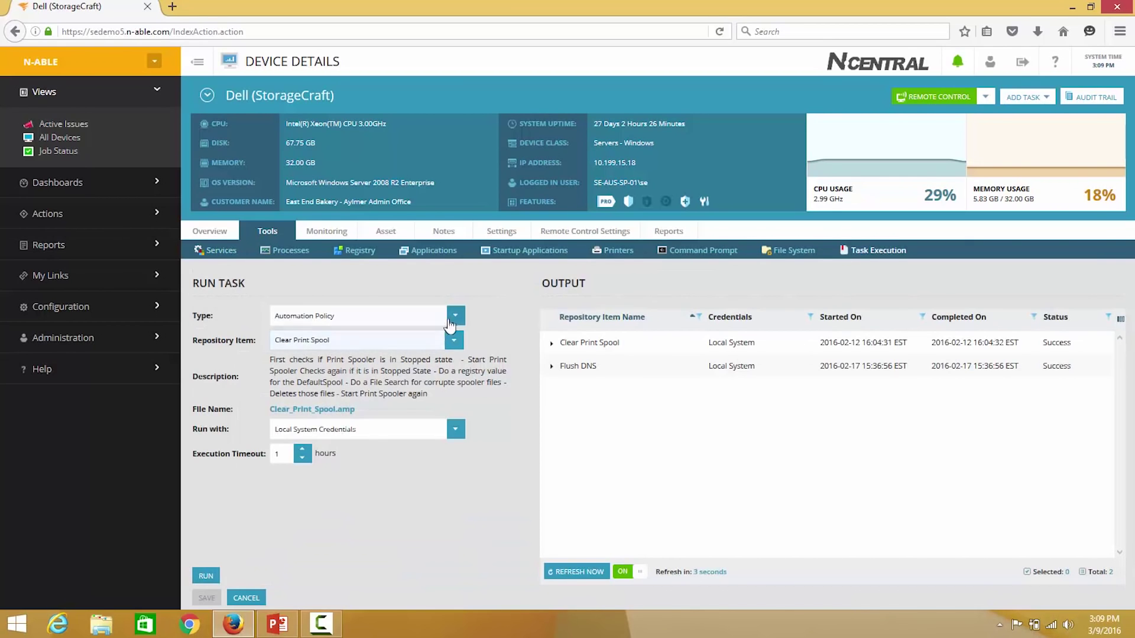
click(454, 341)
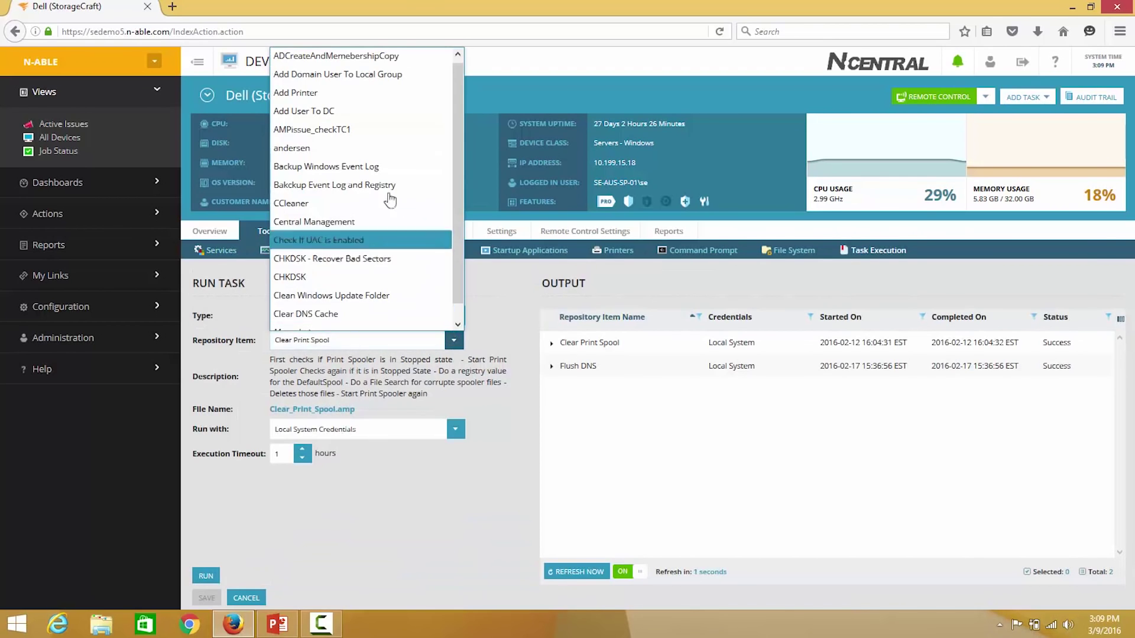
click(333, 101)
click(325, 395)
text(\\)
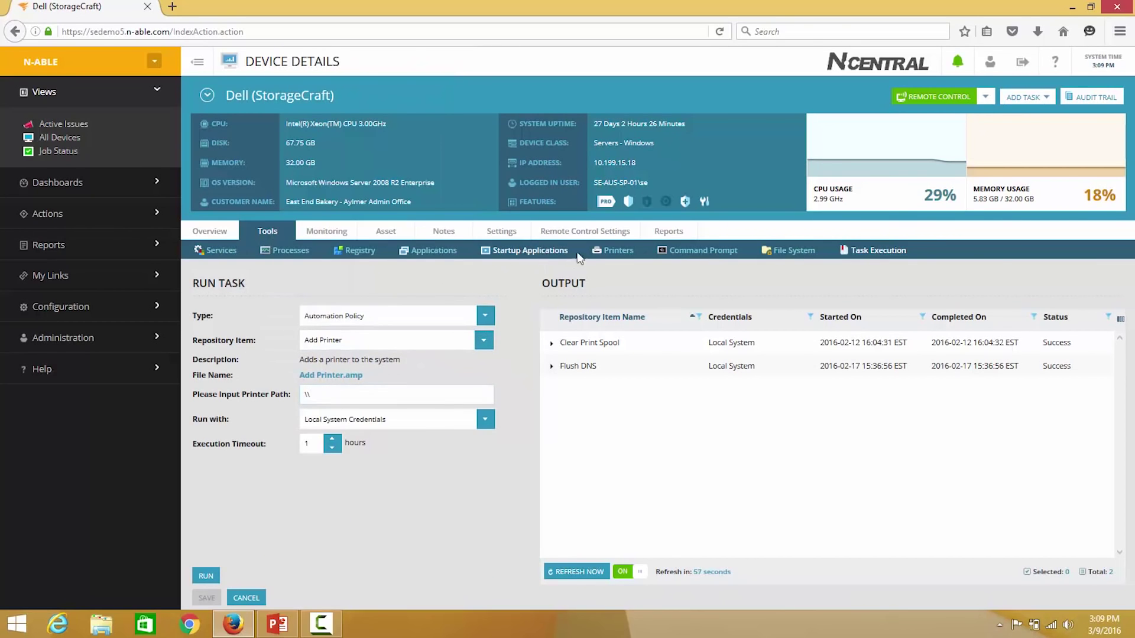
- List the device's printers for the logged-in user and select the Microsoft XPS document printer
click(613, 252)
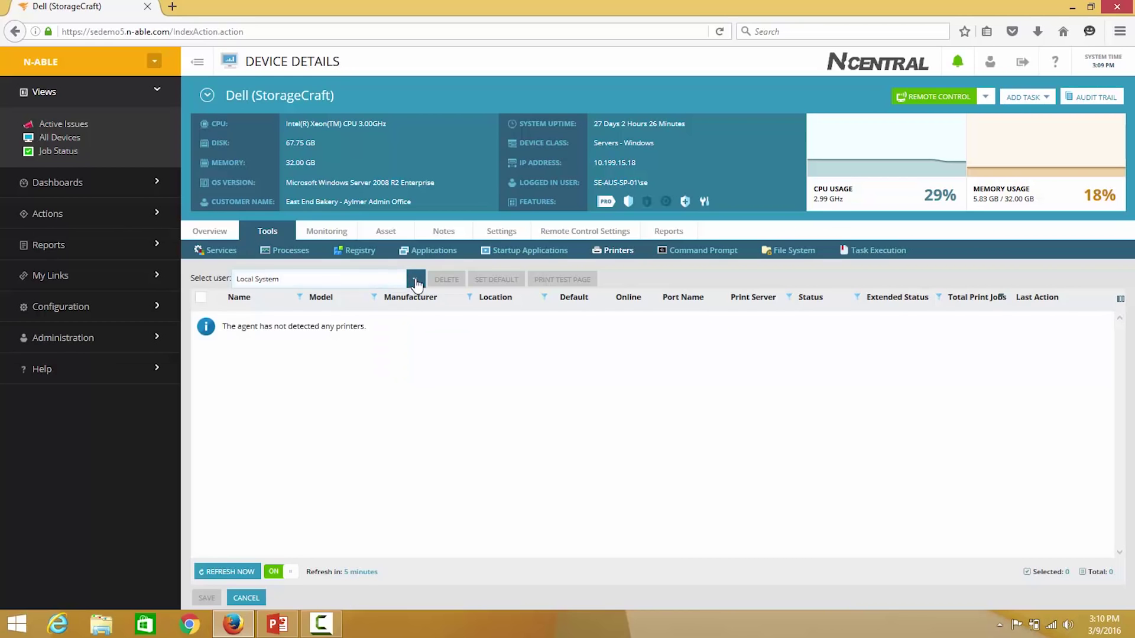
click(415, 279)
click(295, 357)
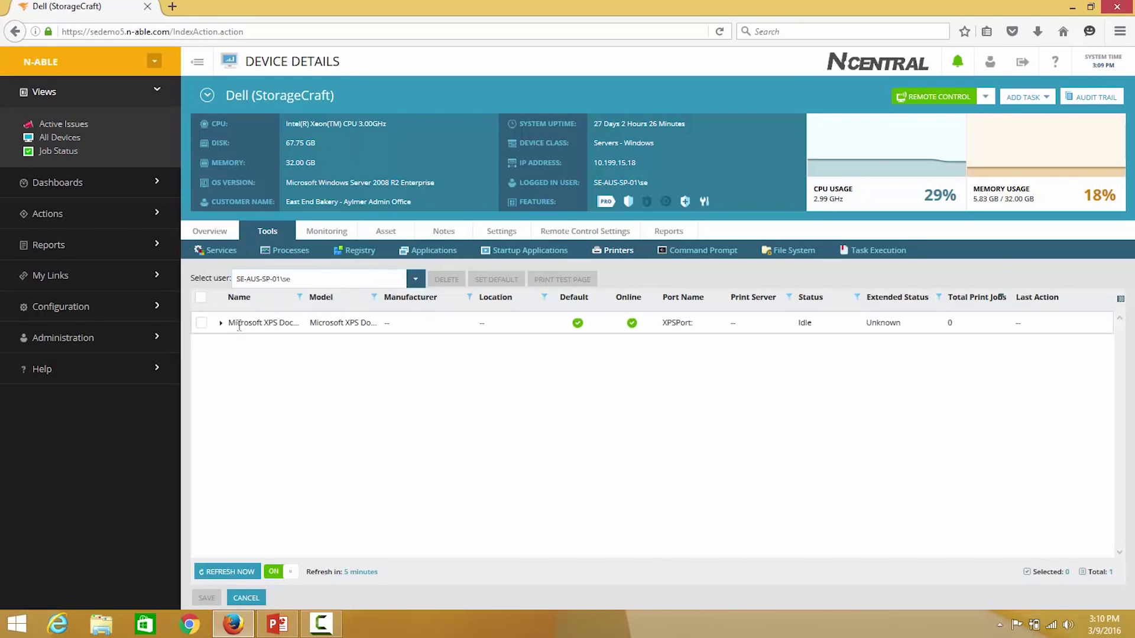
click(201, 324)
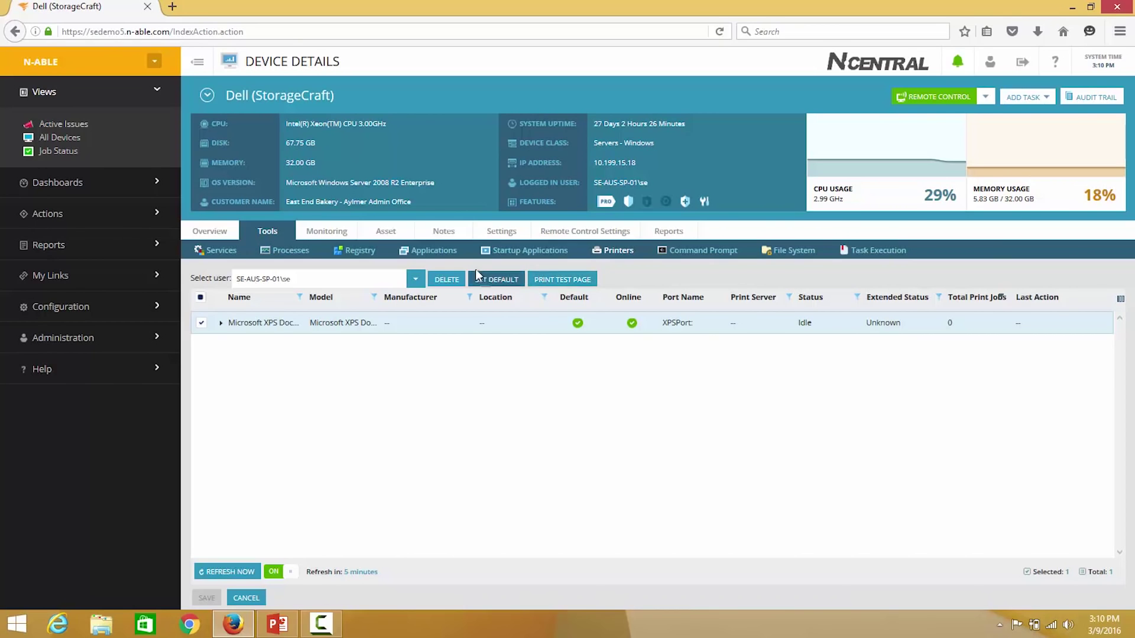
- Select the first SolarWinds N-Able MSP Anywhere startup application and review the device's installed applications
click(520, 251)
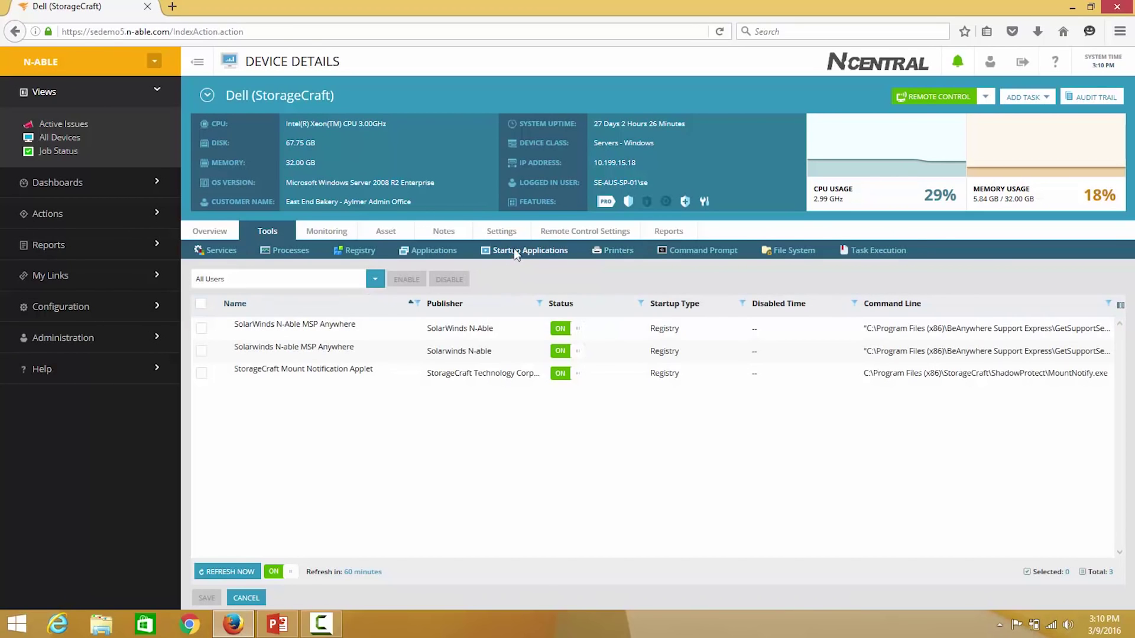
click(201, 332)
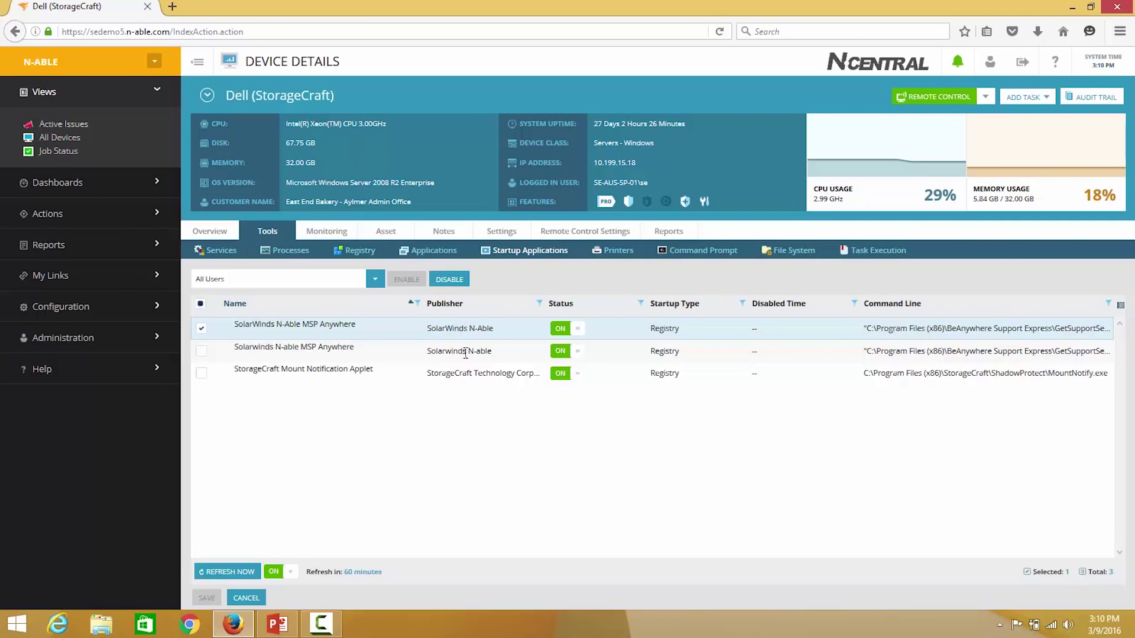
click(416, 260)
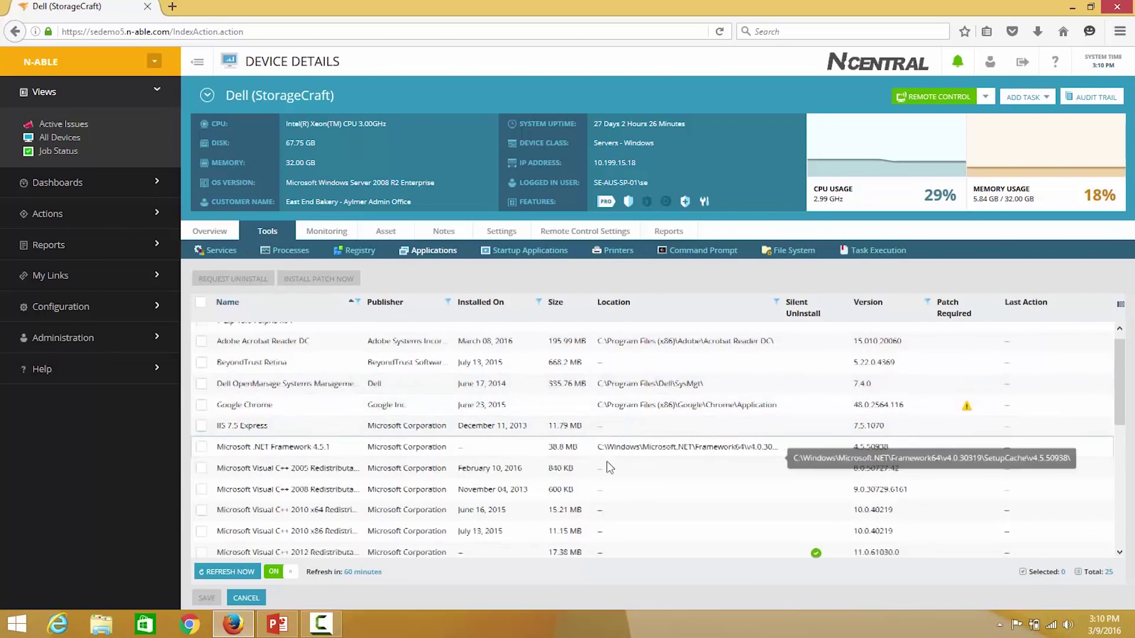
scroll(608, 461, down, 3)
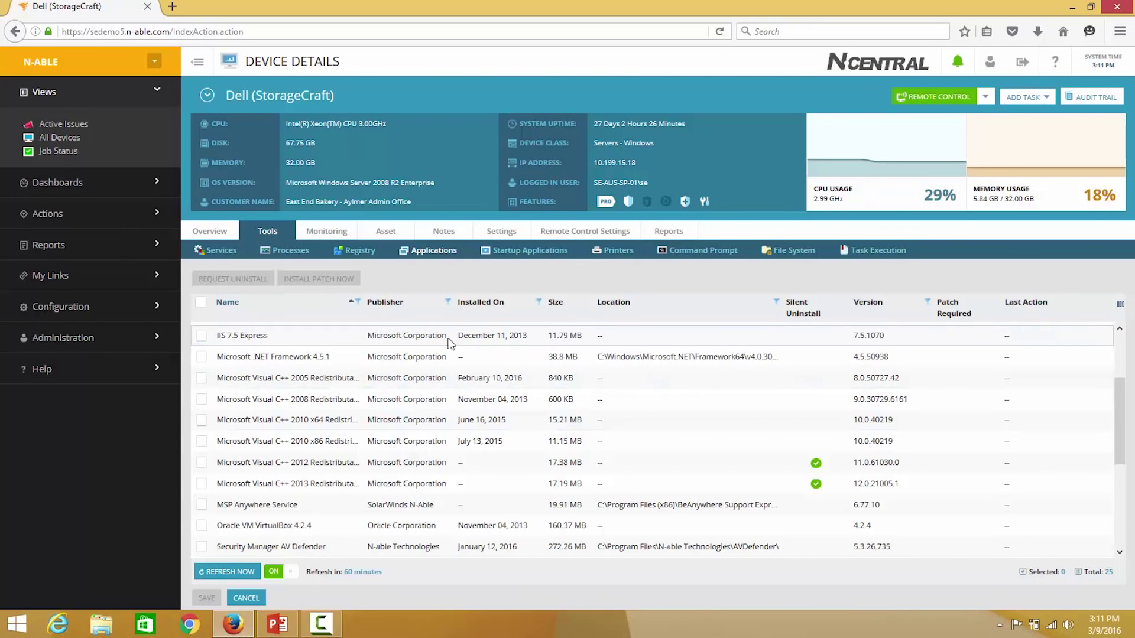
- Select the BASupTSHelper.exe process with ID 22960 and check its N-central monitoring options
click(294, 252)
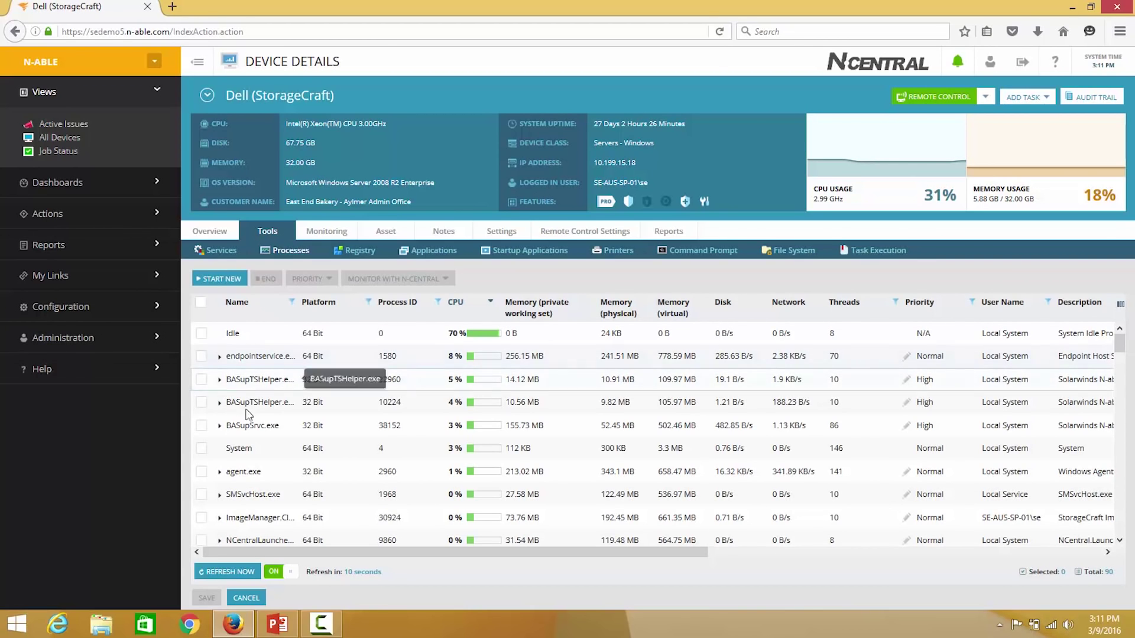
click(201, 380)
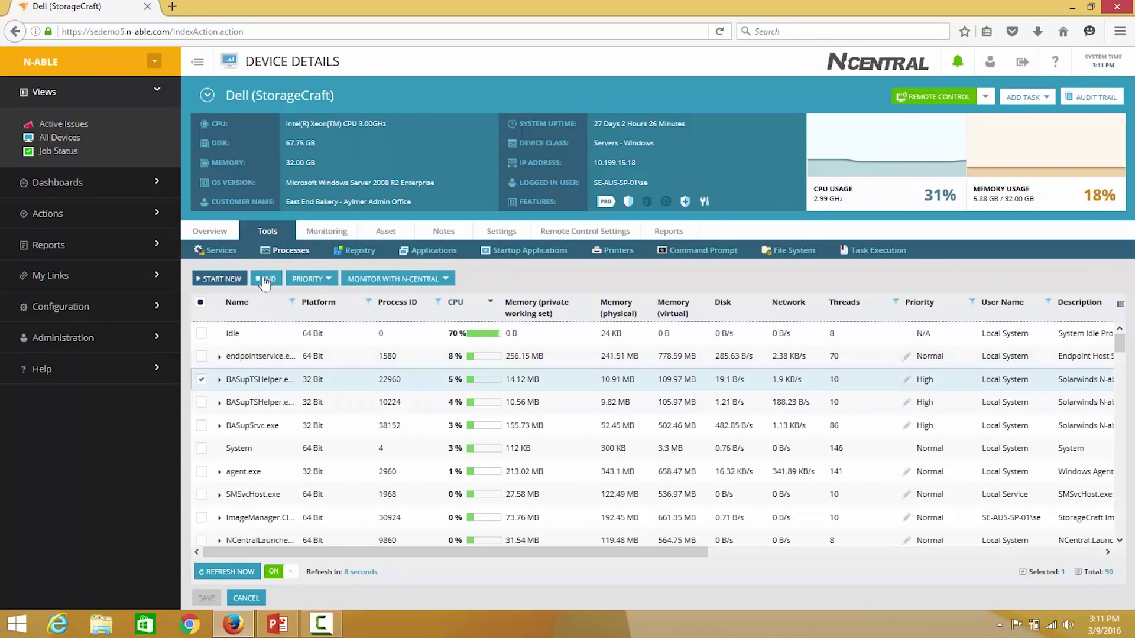
click(401, 279)
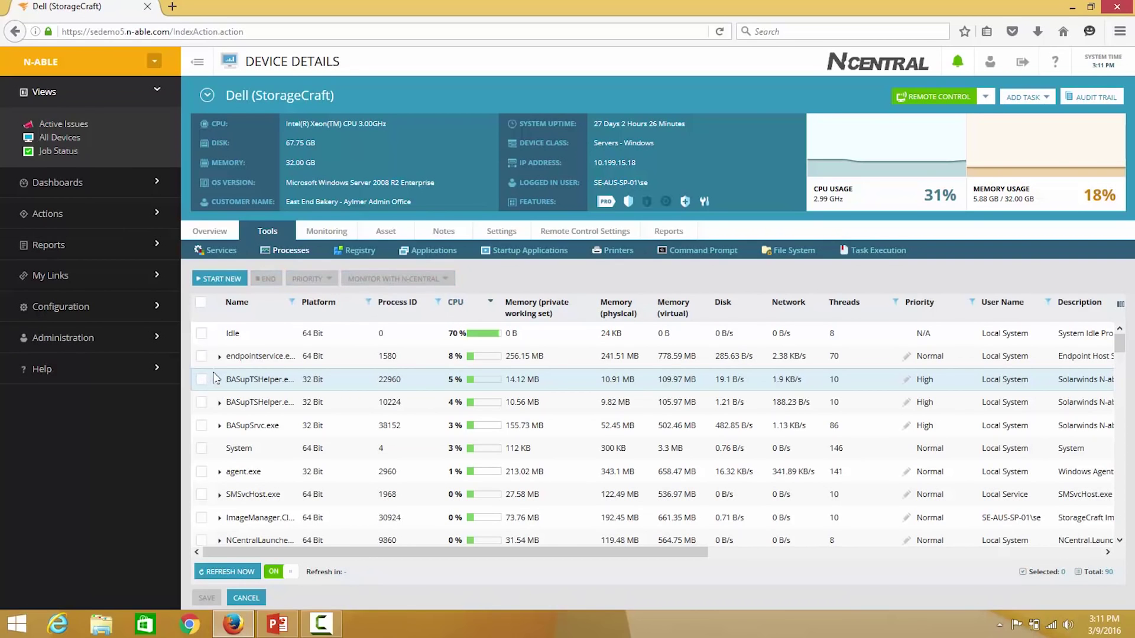
- Browse the device's registry to the Environment key under HKEY_USERS, S-1-5-18 (Local System)
click(357, 253)
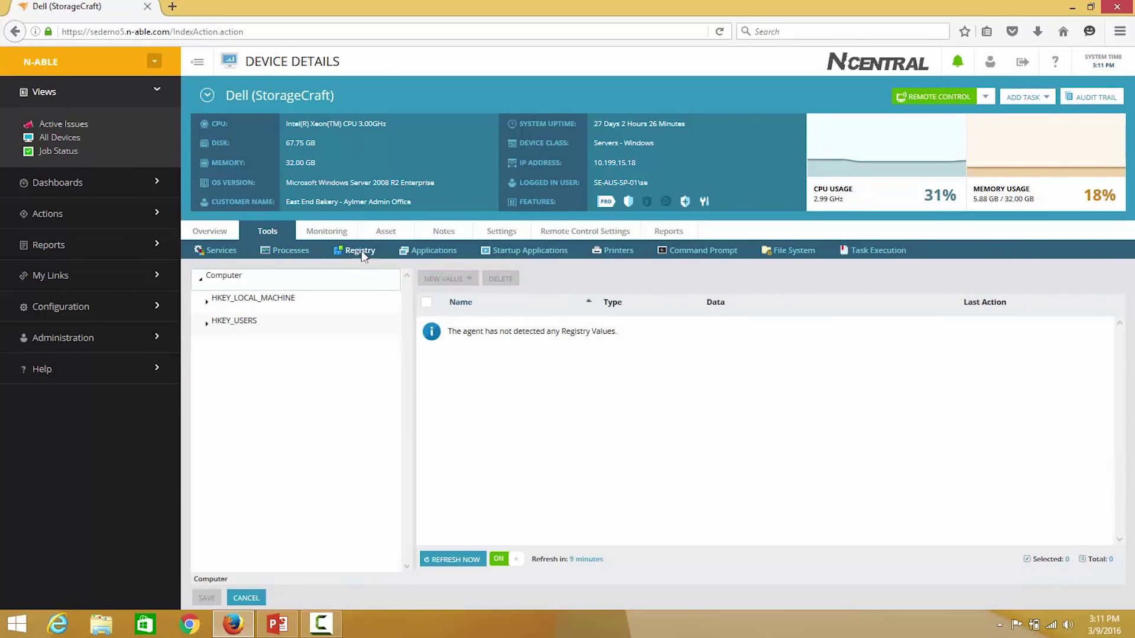
click(206, 328)
click(211, 367)
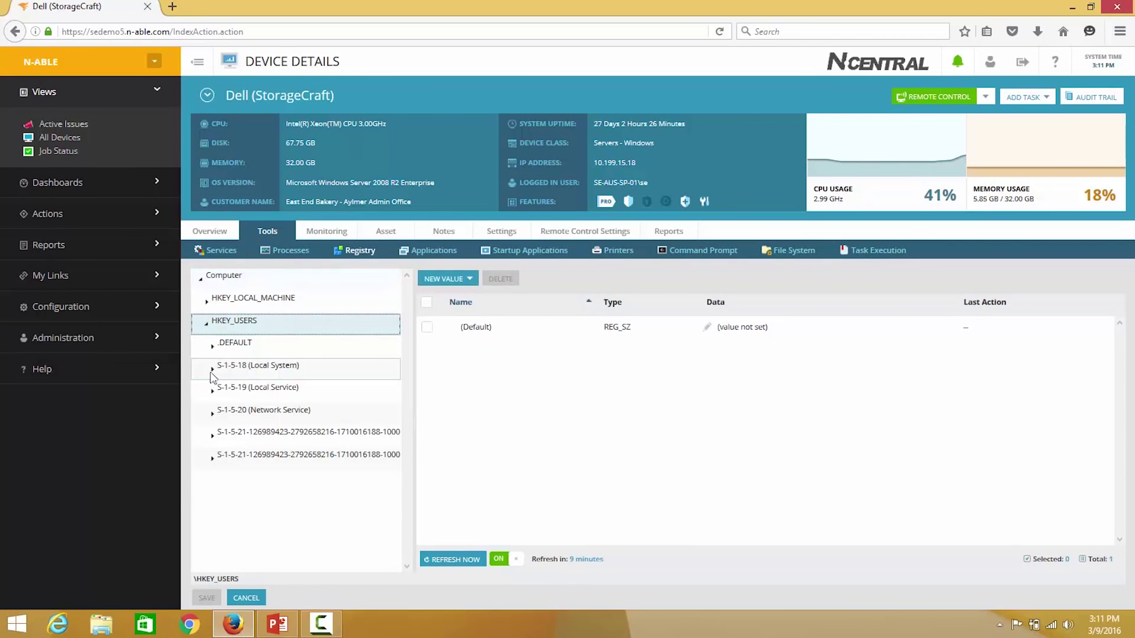
click(235, 412)
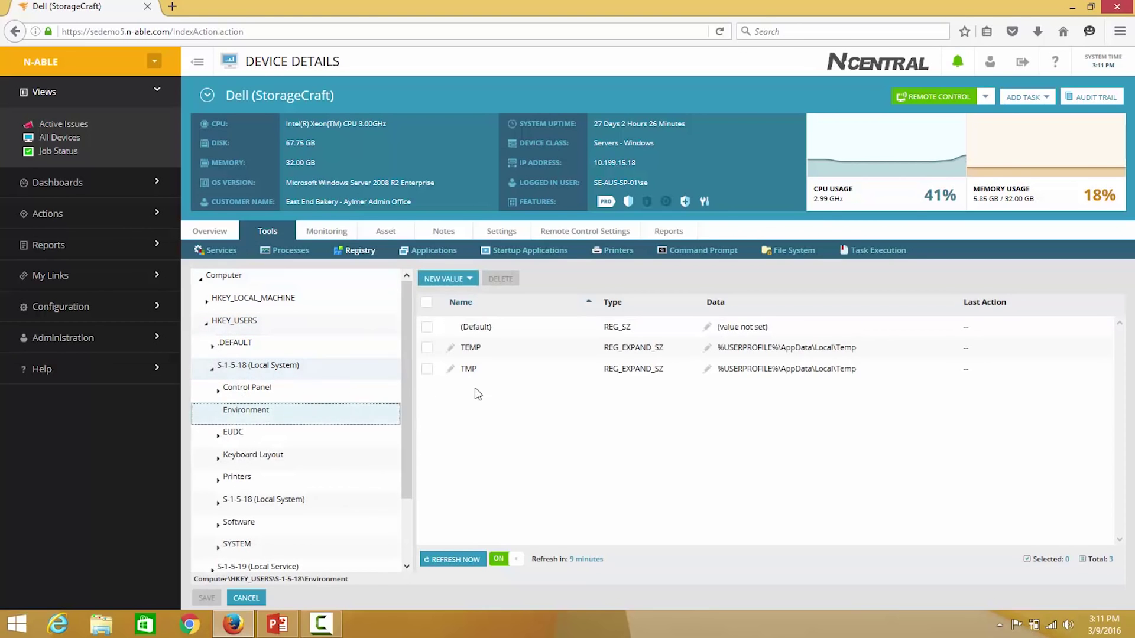
- Check the value types available for a new registry entry and open the TMP value's data for editing
click(464, 281)
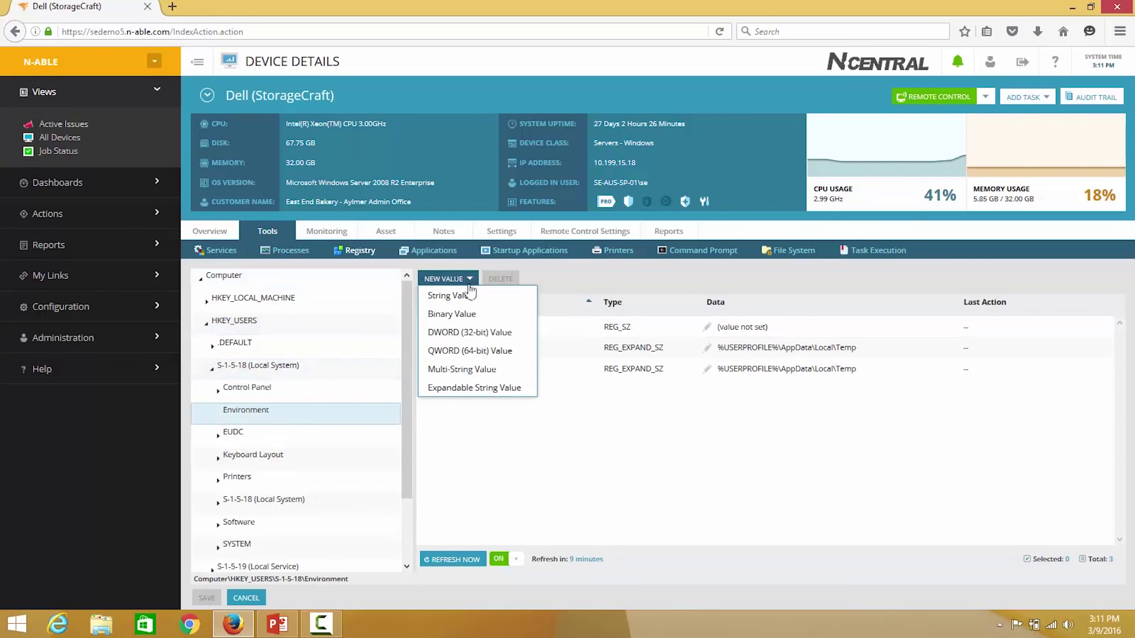
click(516, 438)
click(706, 369)
drag(841, 370, 696, 372)
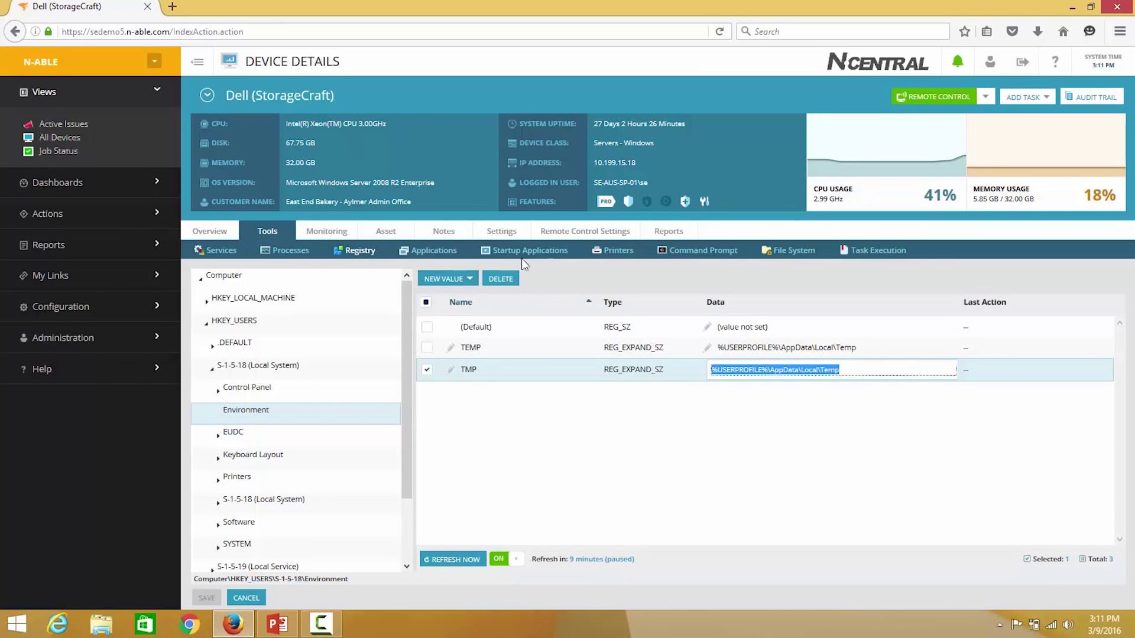
- Start a remote command prompt session on the device and run ipconfig
click(692, 254)
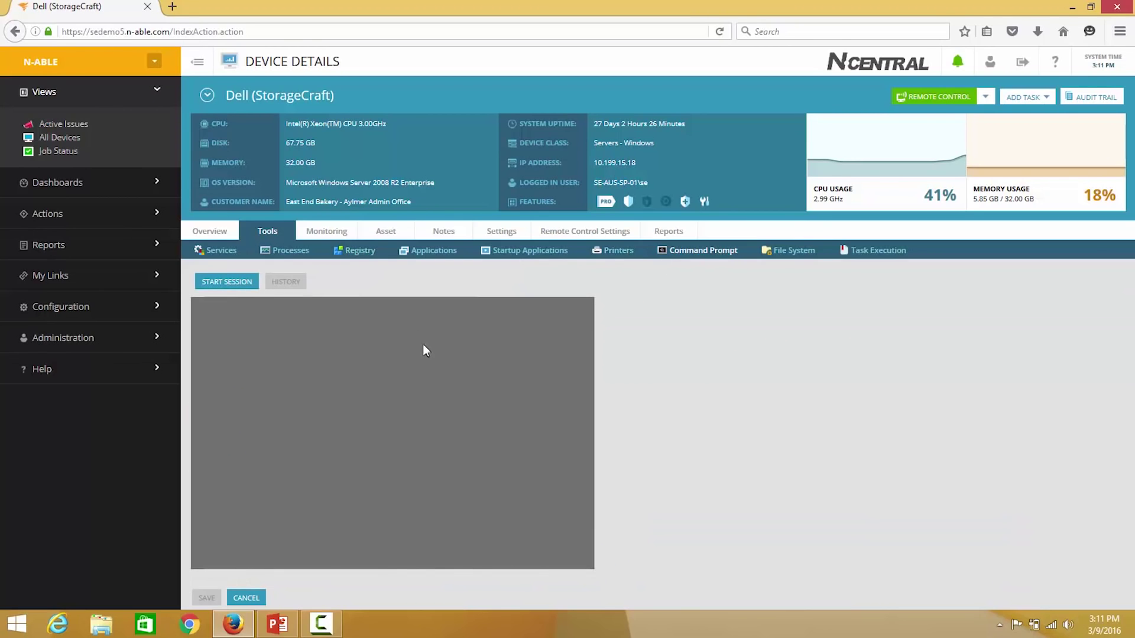
click(242, 284)
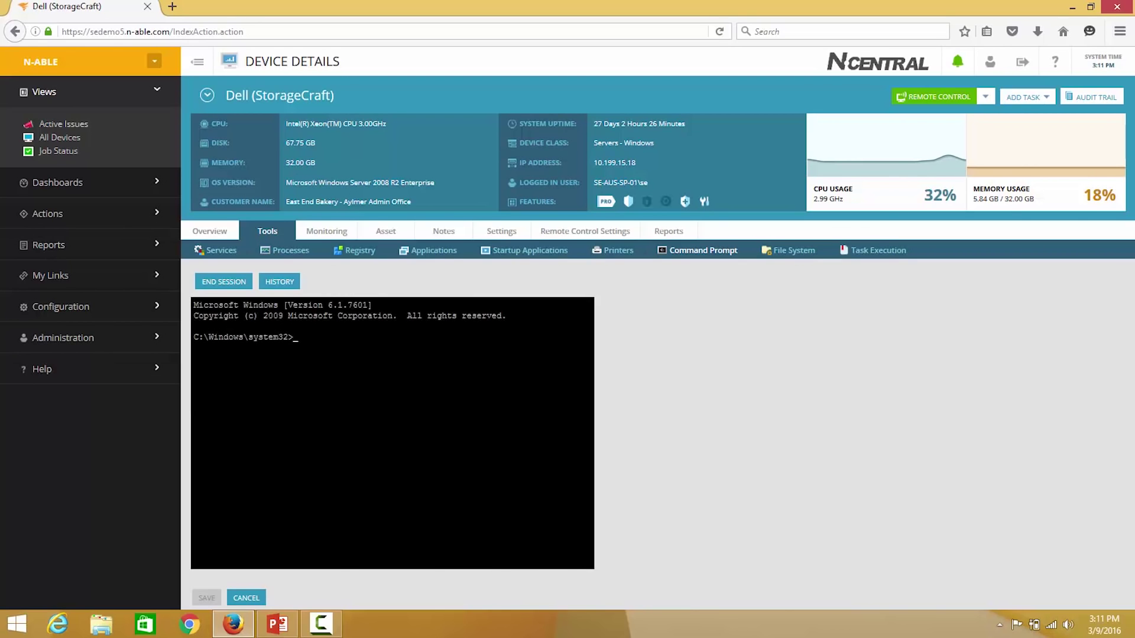
text(fig)
key(Return)
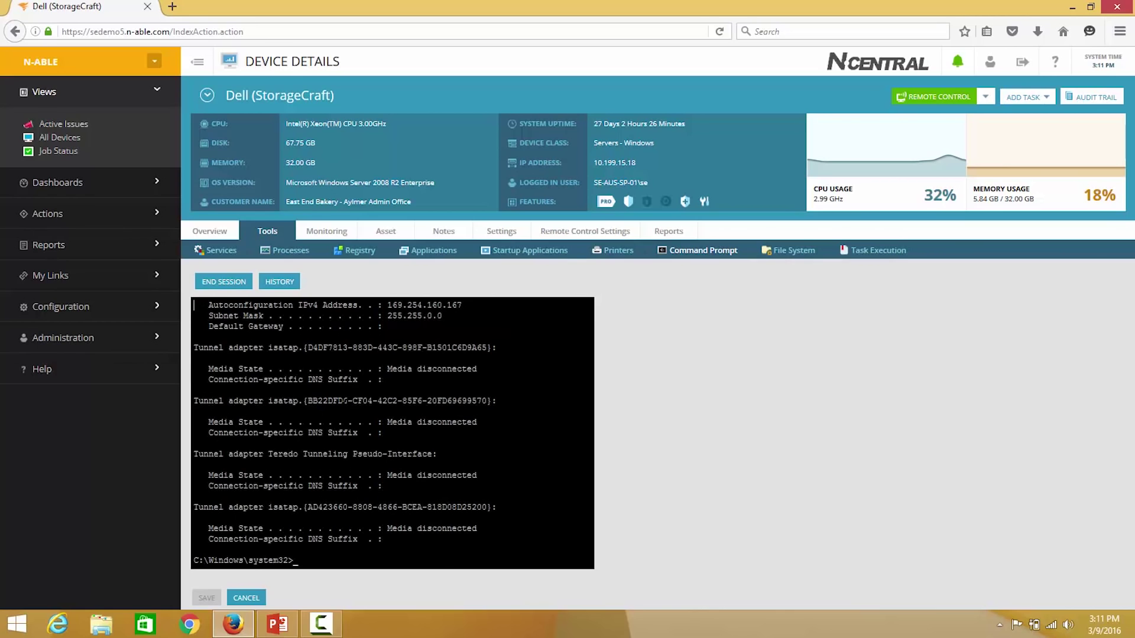
- Review the device's file system drives and the Patch Management and Power Management tasks that can be added
click(799, 255)
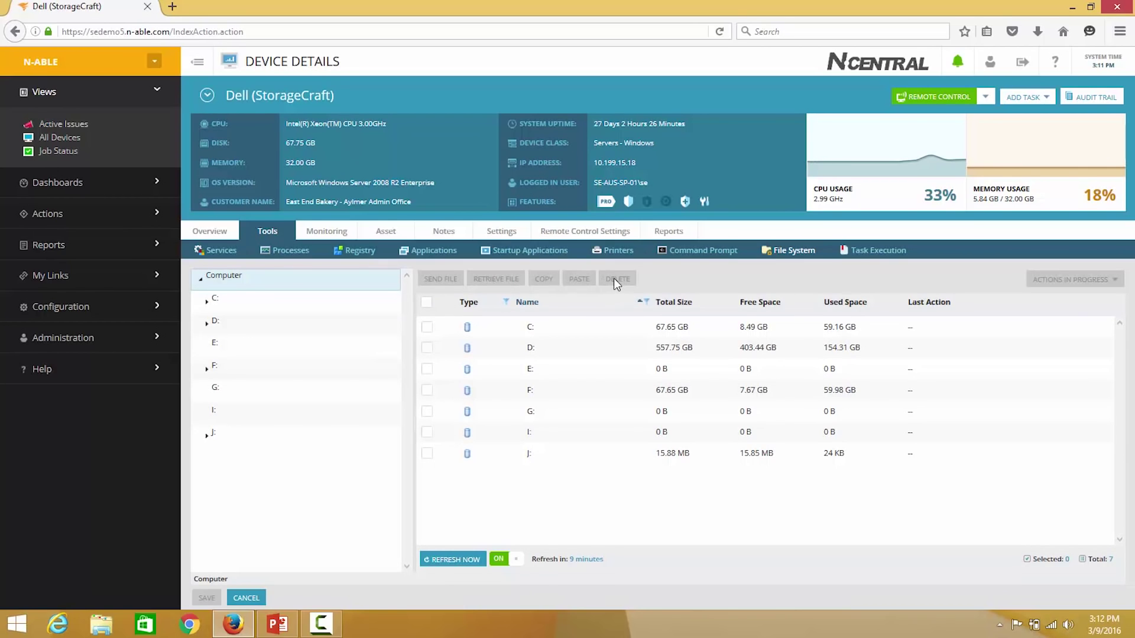
click(1041, 97)
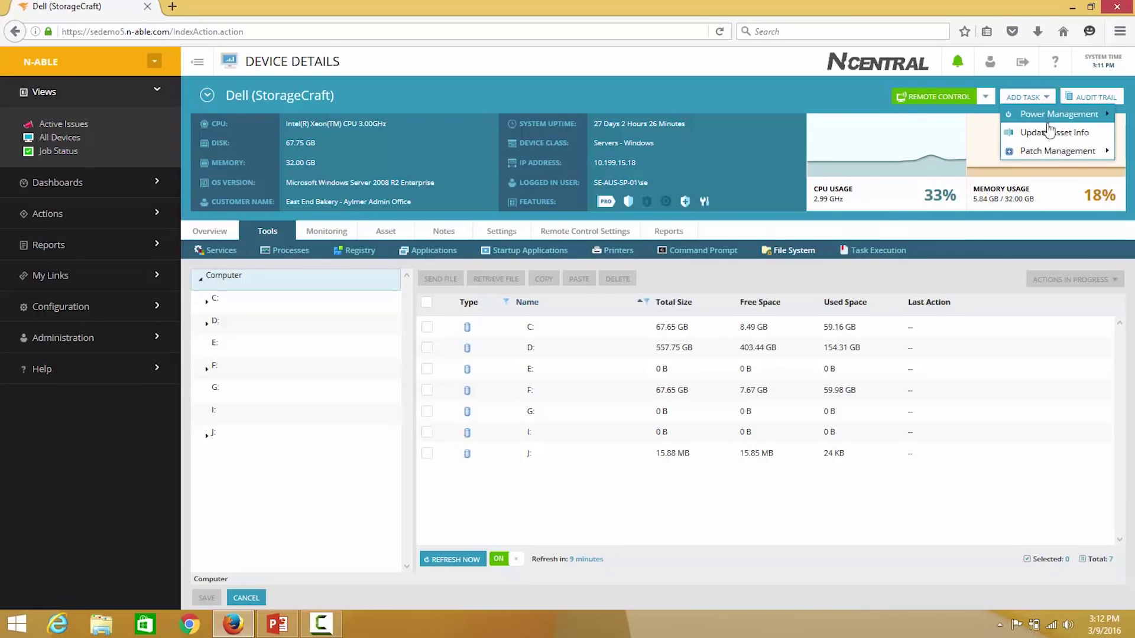
mouse_move(1051, 154)
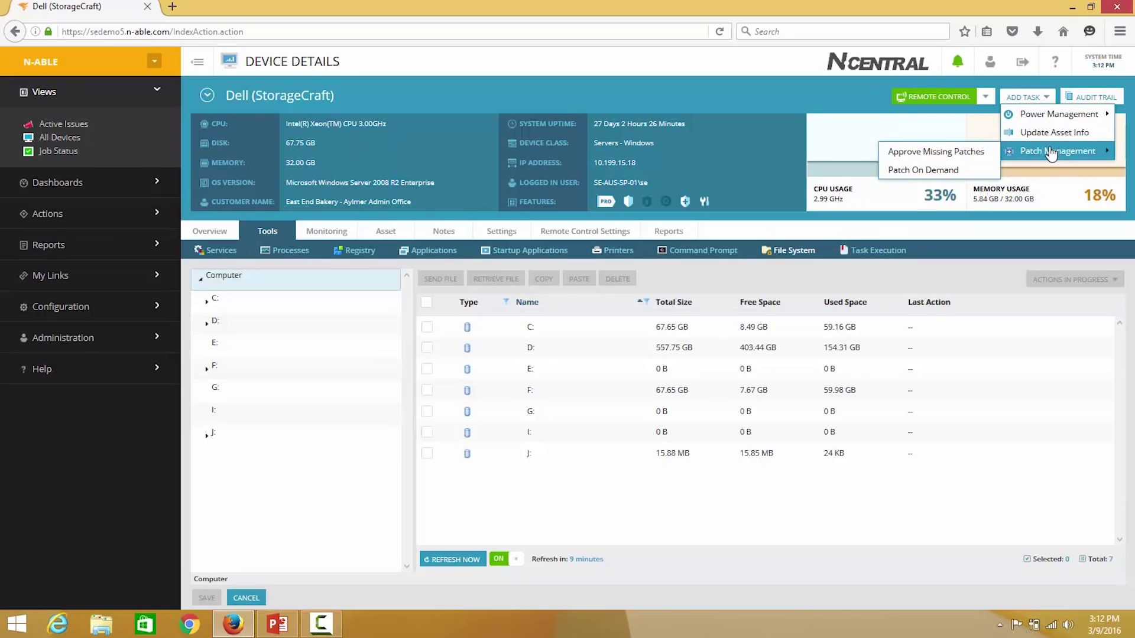
mouse_move(1049, 115)
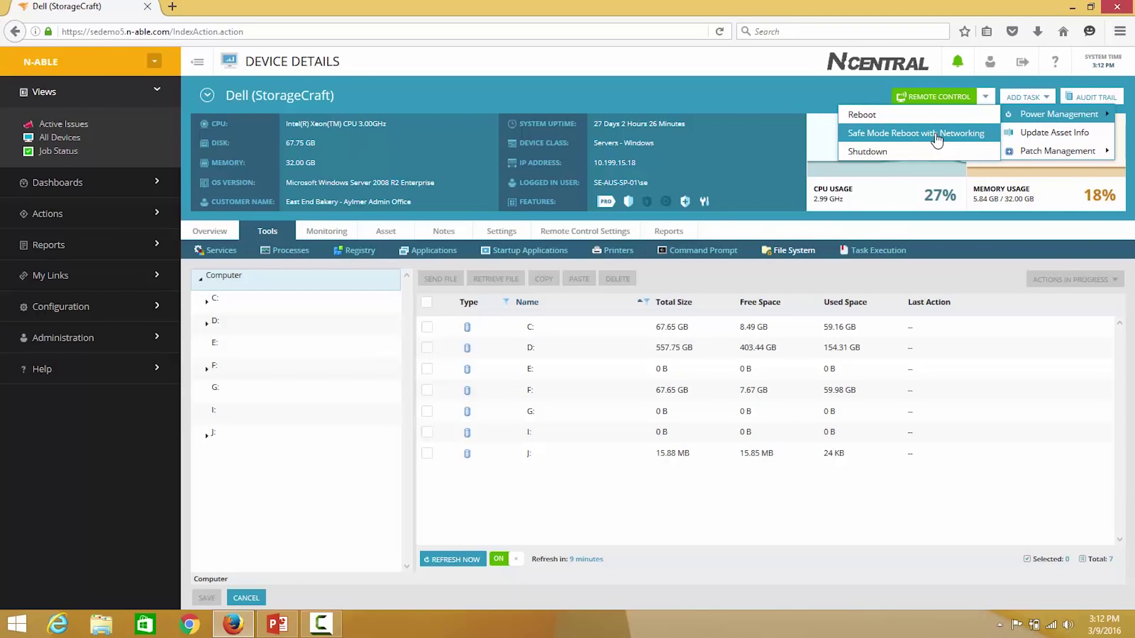
- Review the device's audit trail and select the March 9, 2016 entries from 11:19 AM, 10:22 AM and 07:40 AM
click(1093, 99)
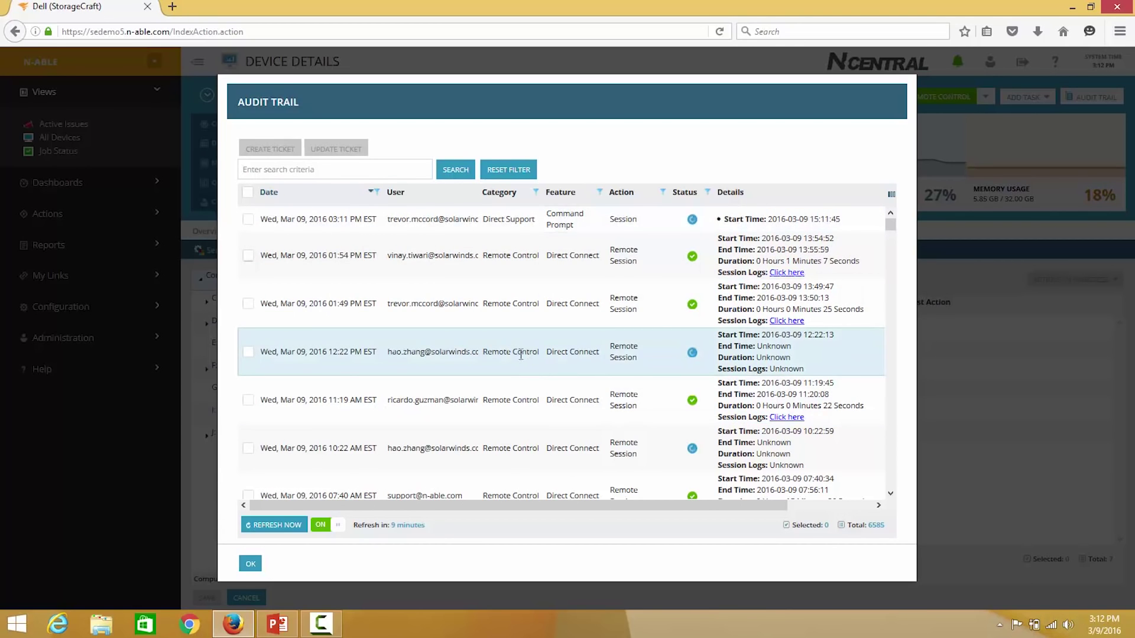
scroll(534, 310, down, 3)
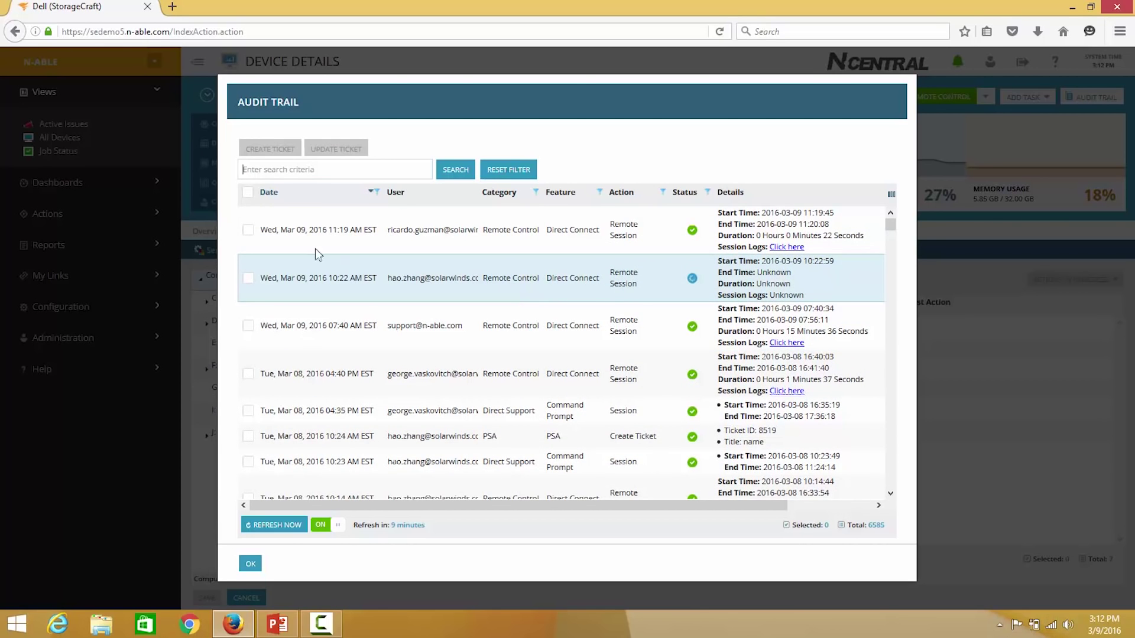
click(248, 230)
click(248, 278)
click(250, 325)
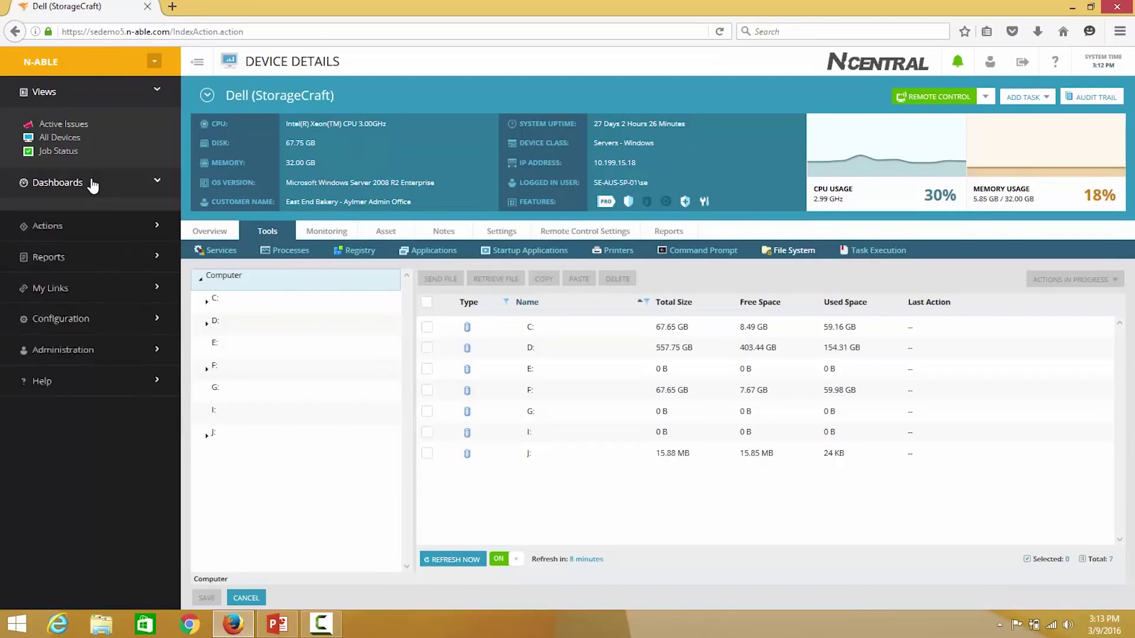
- Review the device statuses on the Manage - Antivirus and Manage - Backup dashboards
click(92, 183)
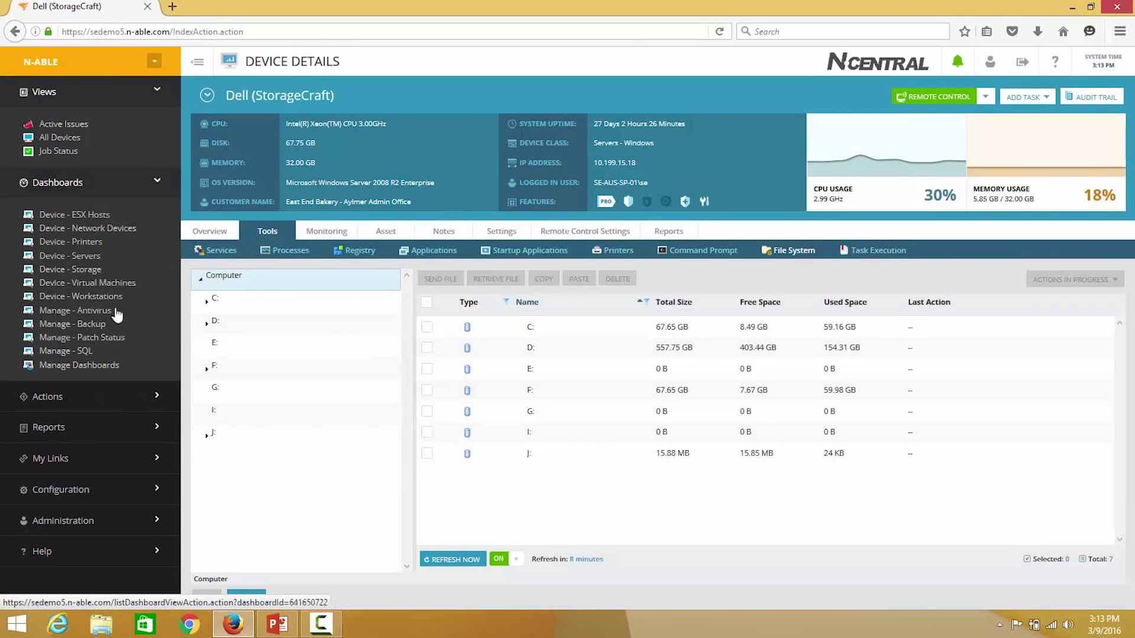
click(99, 317)
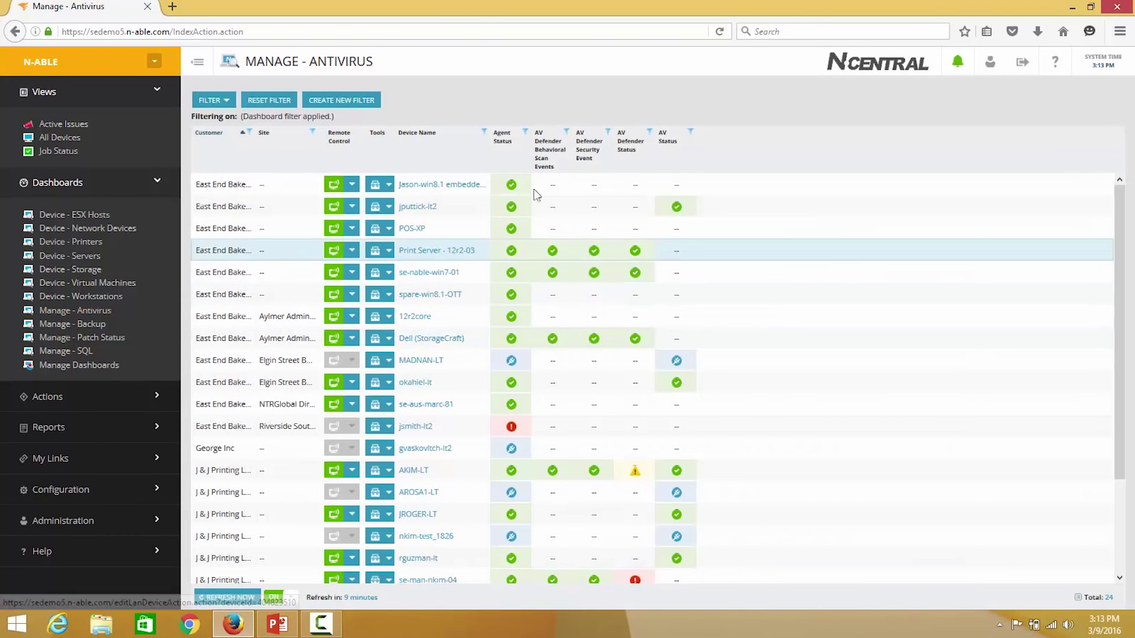
mouse_move(630, 473)
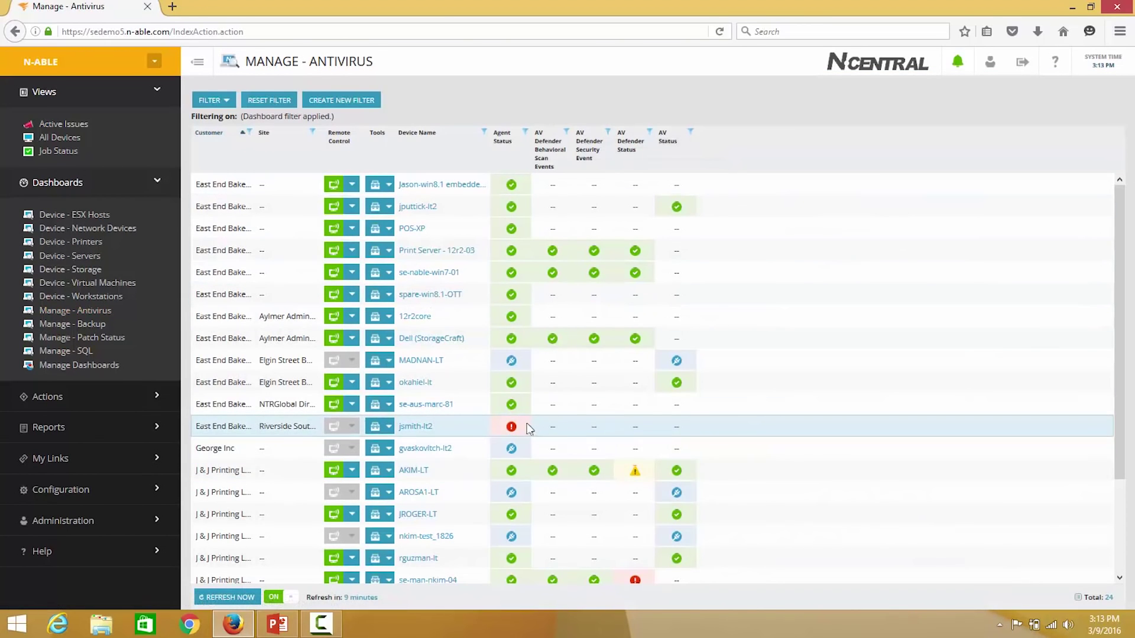
scroll(597, 450, down, 3)
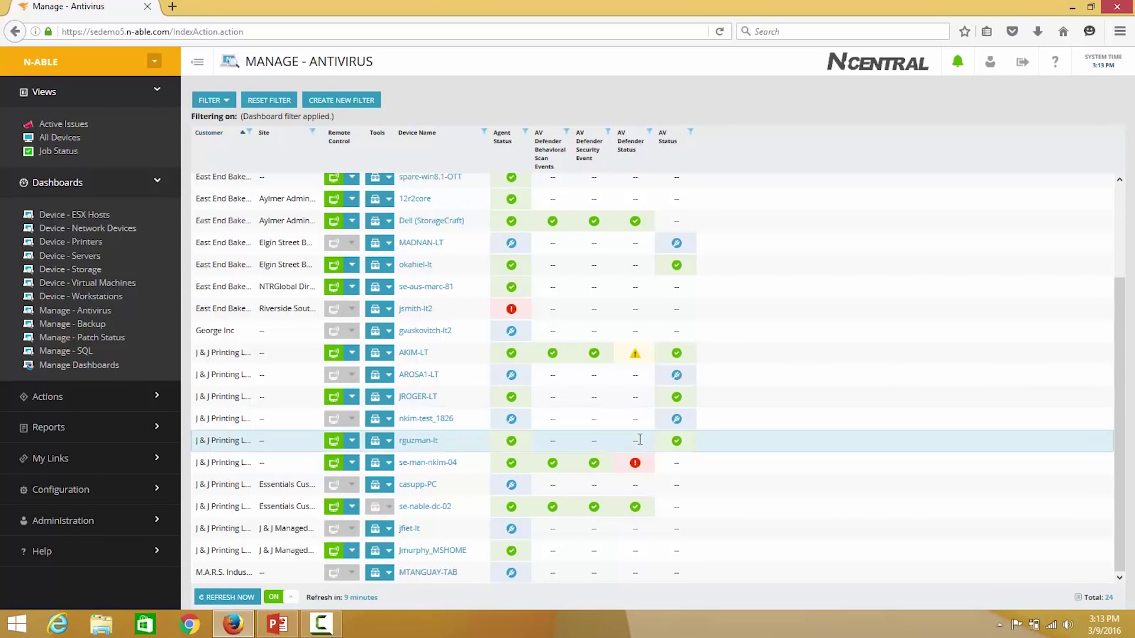
click(94, 324)
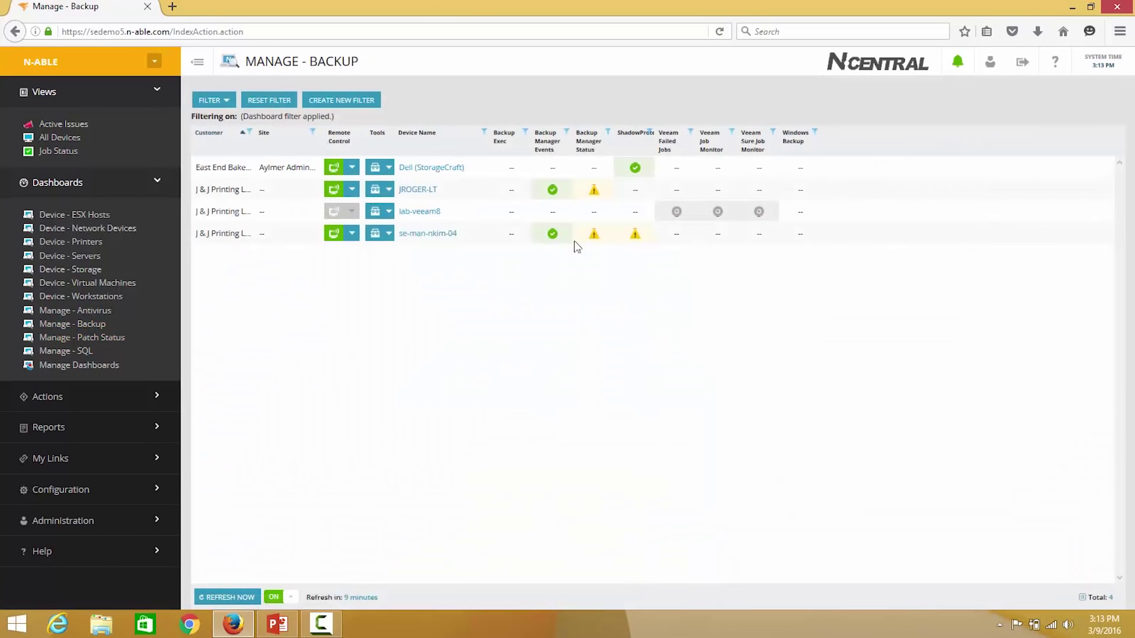
mouse_move(595, 241)
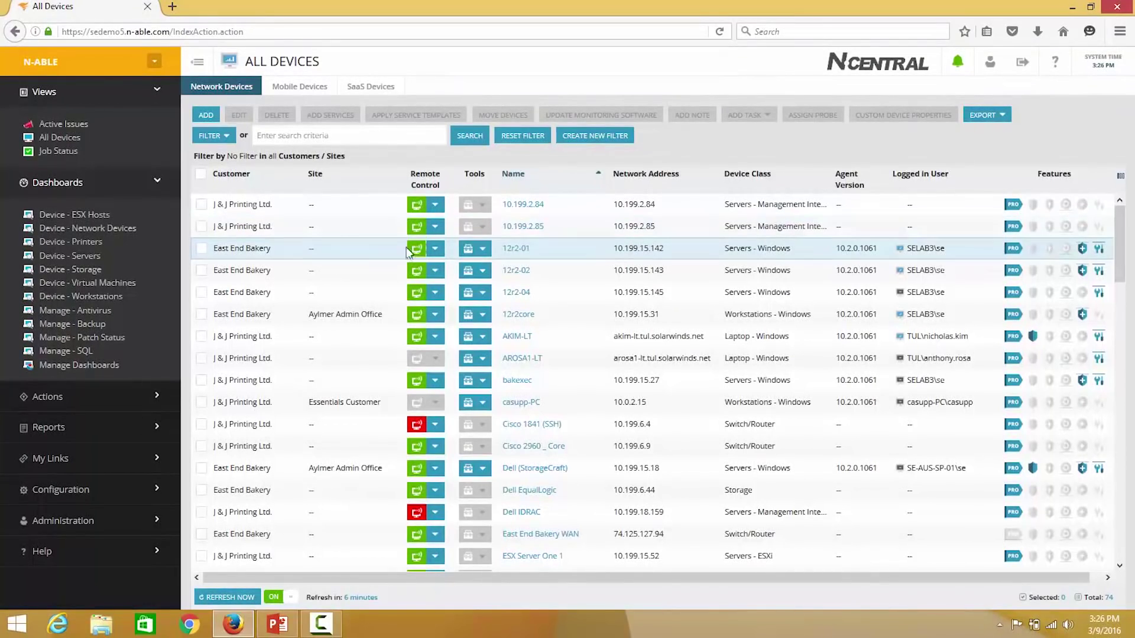
- Start a remote control session to device 12r2-01 and look through its general dashboard, system shell and file transfer tools
click(416, 251)
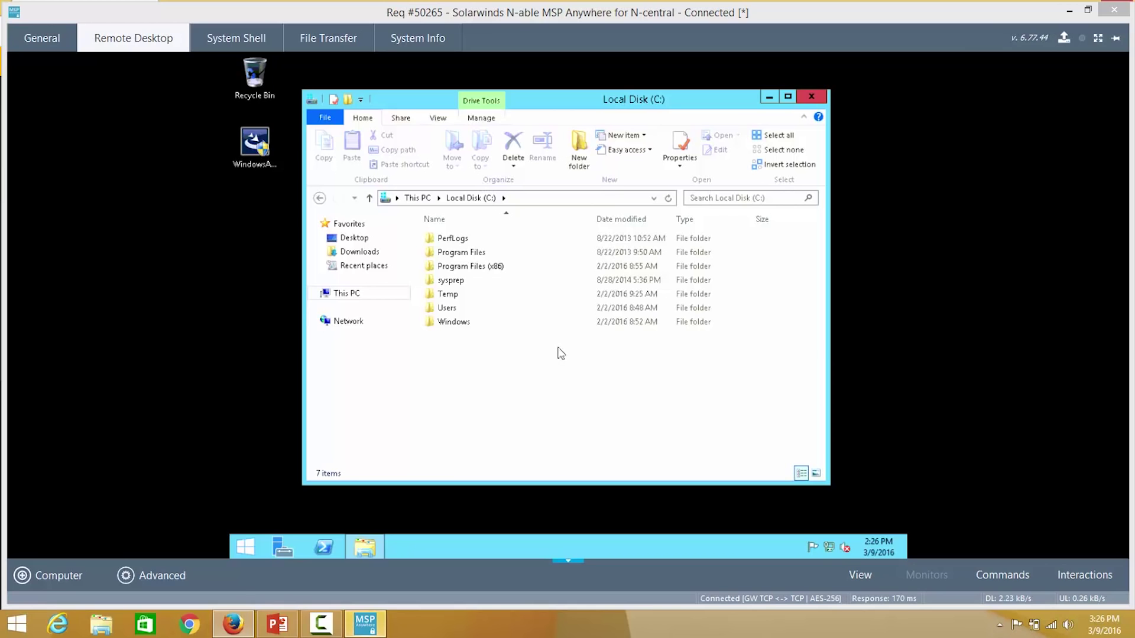
click(41, 41)
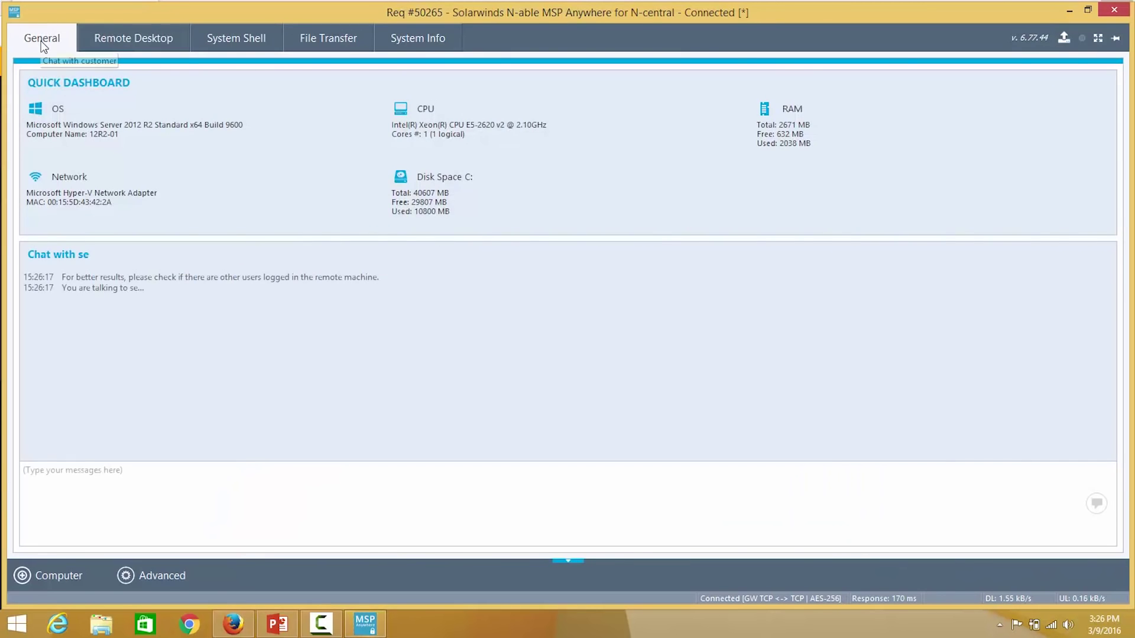
click(234, 40)
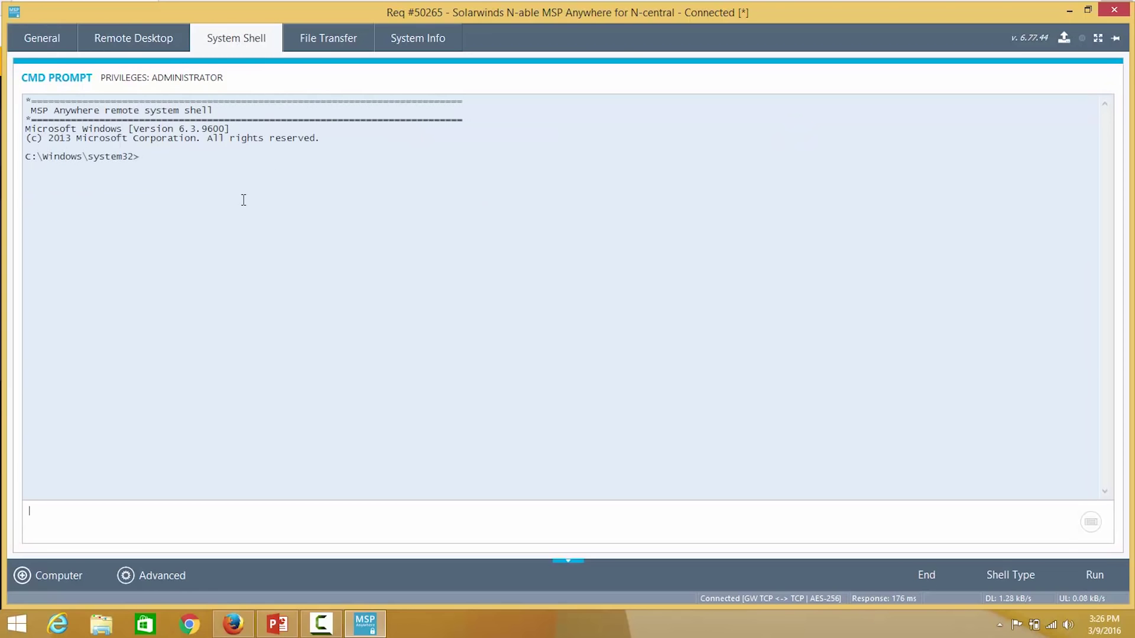
click(325, 38)
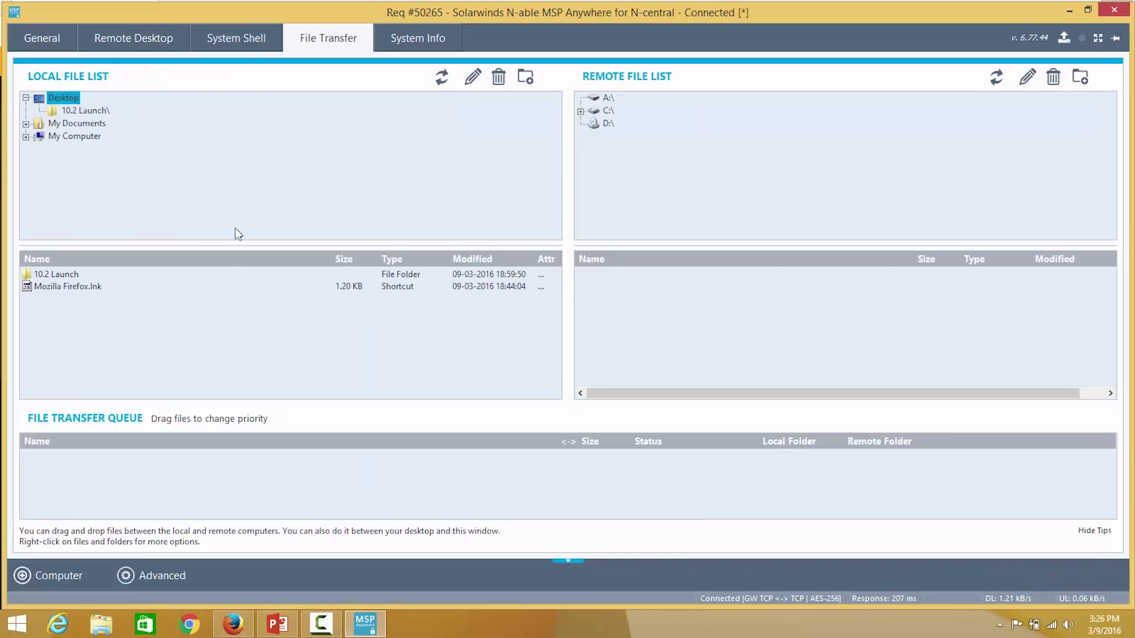
- Review the remote device's process list and the remote desktop's view, command and interaction options, and end the control session
click(419, 37)
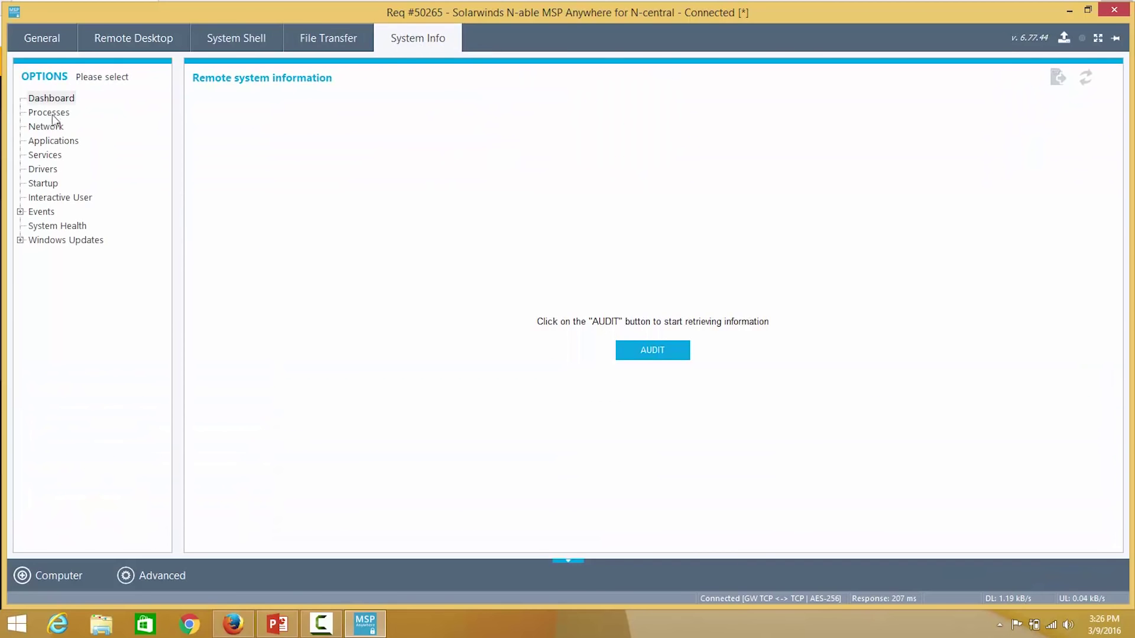
click(58, 114)
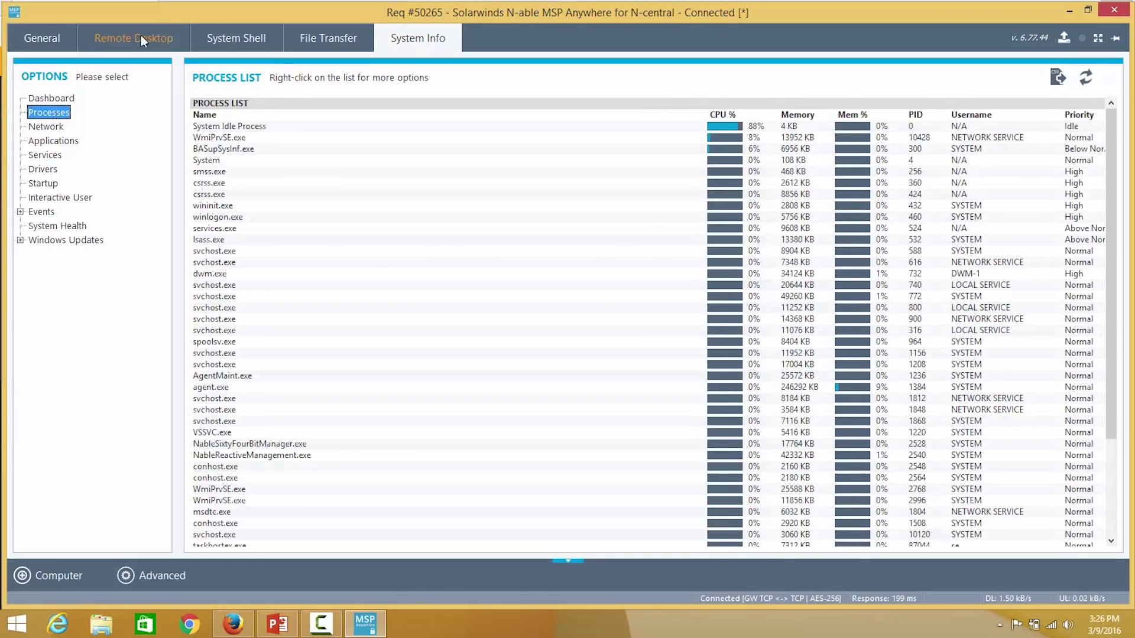
click(133, 39)
click(861, 576)
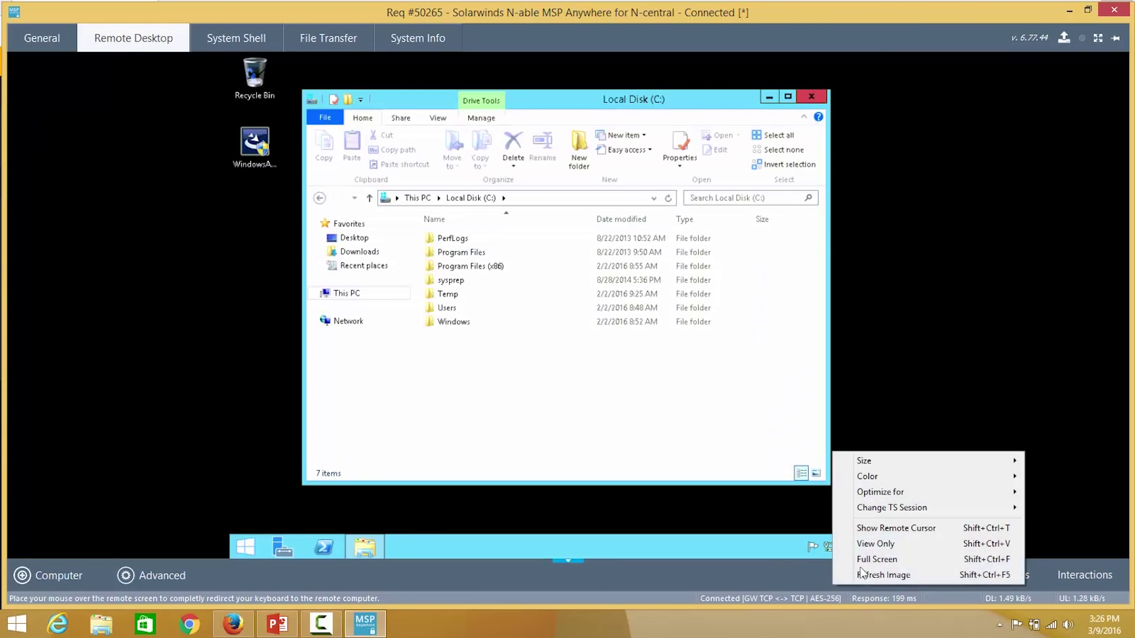
mouse_move(876, 510)
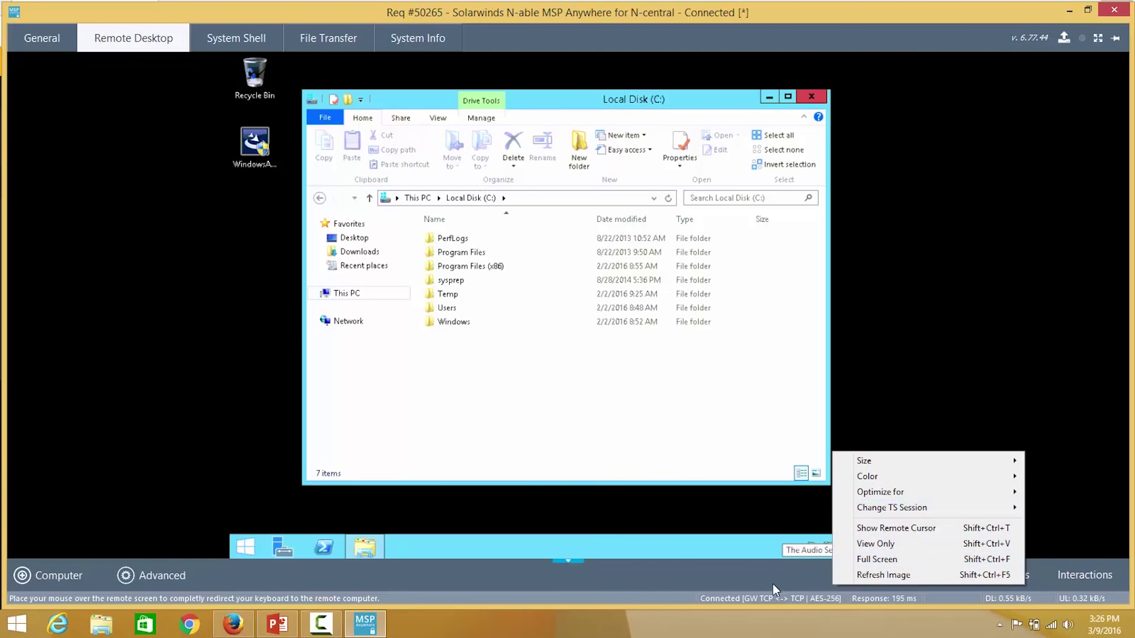
click(987, 574)
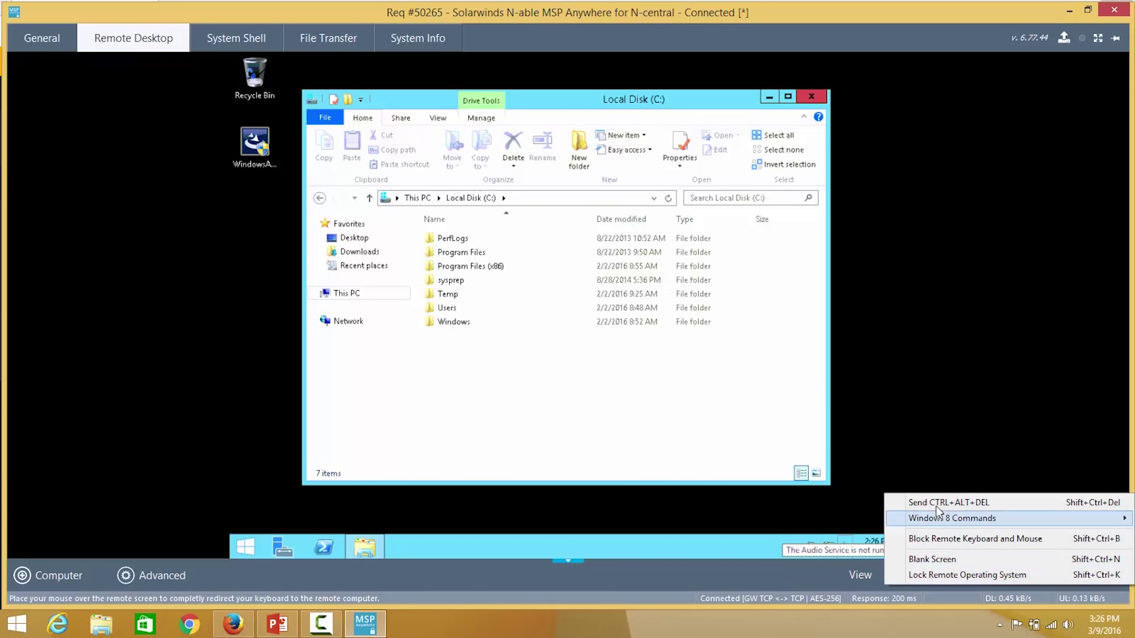
click(1087, 575)
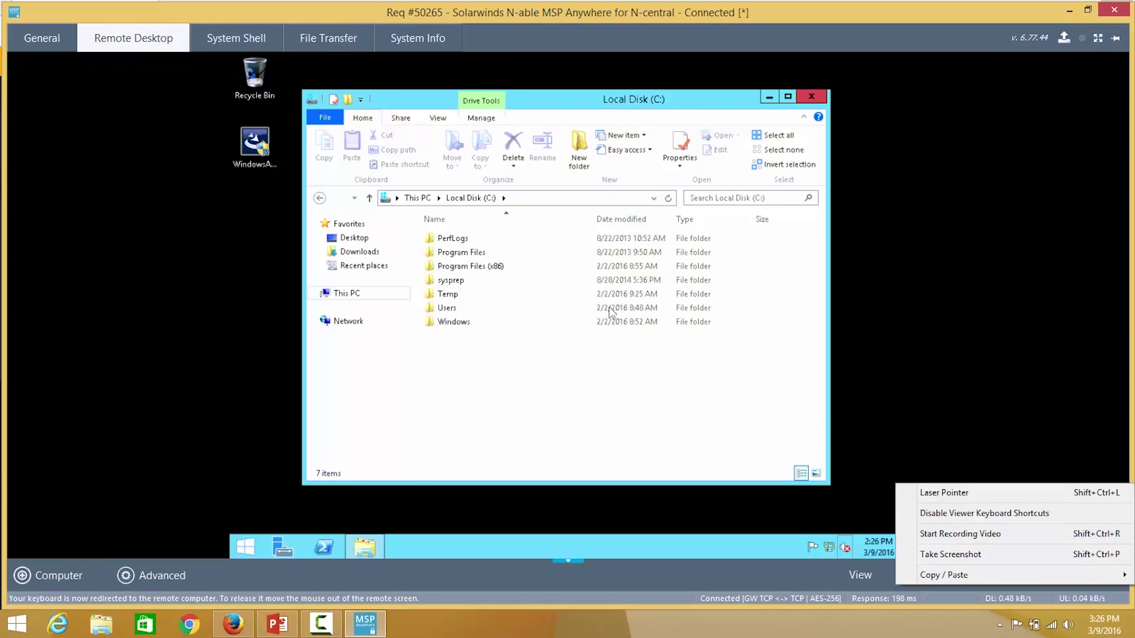
click(1114, 10)
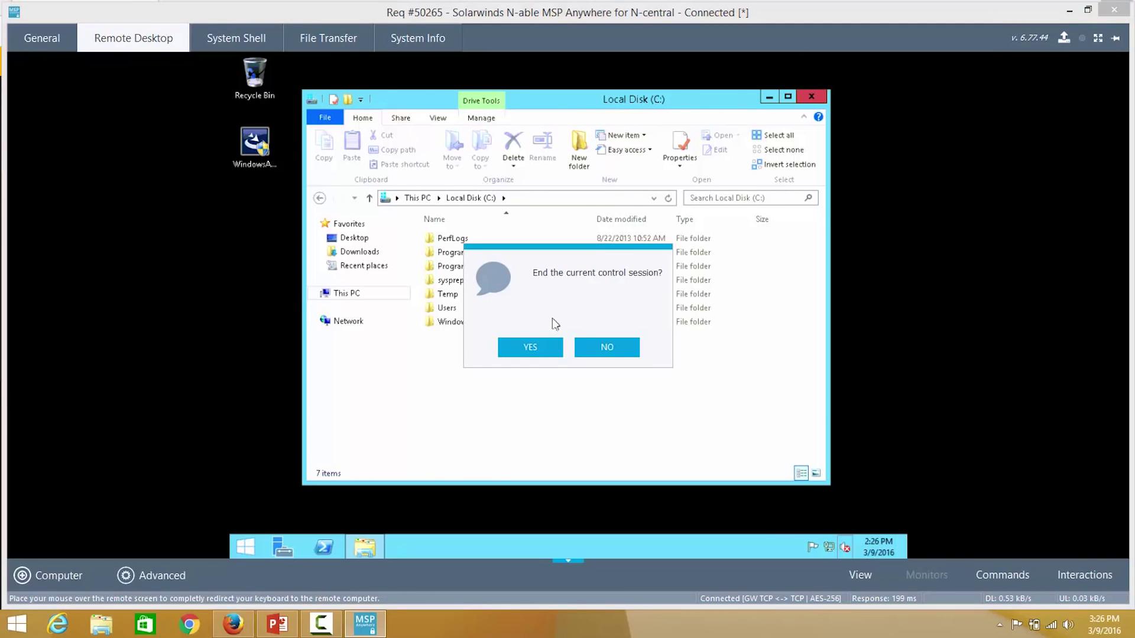
click(535, 349)
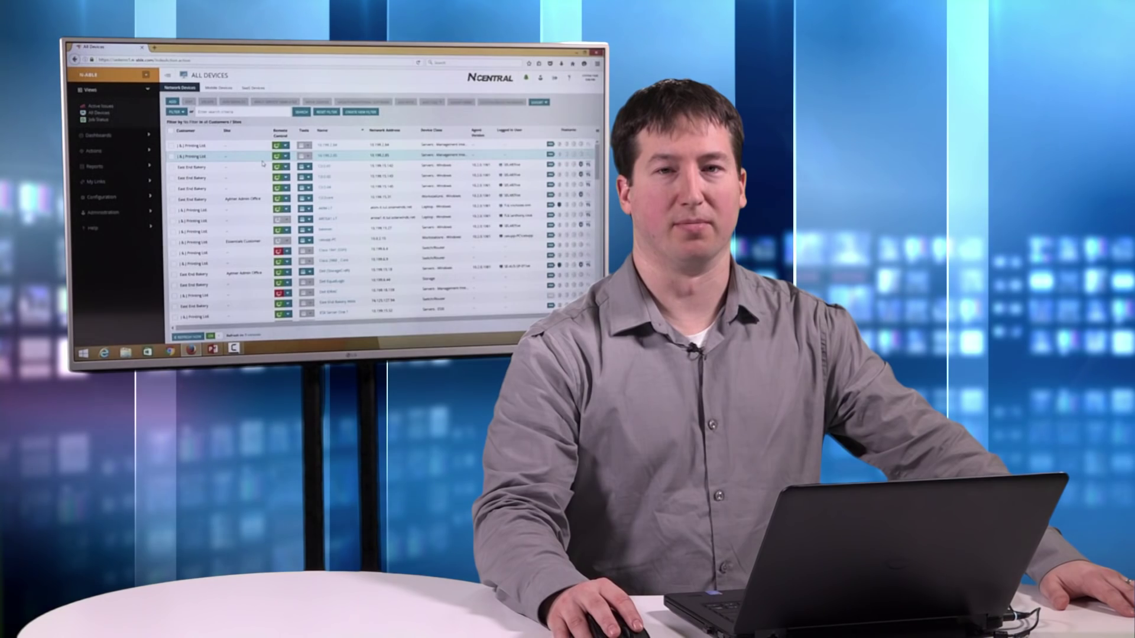
- Start the N-central Patch Setup Wizard and create a new patch management profile named Standard
click(102, 197)
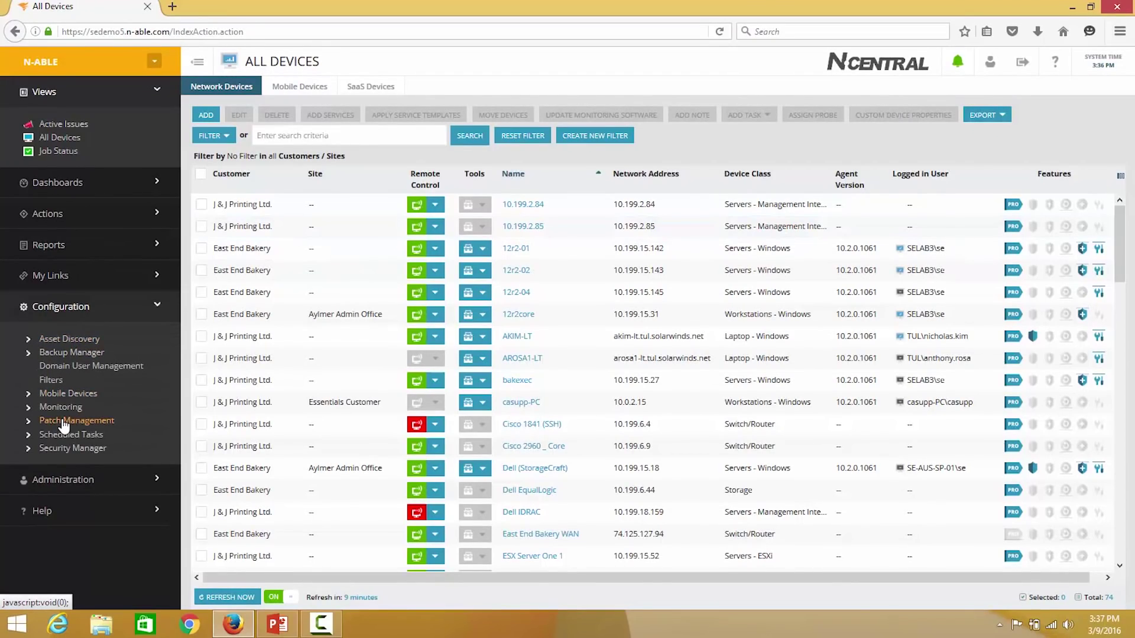
click(68, 420)
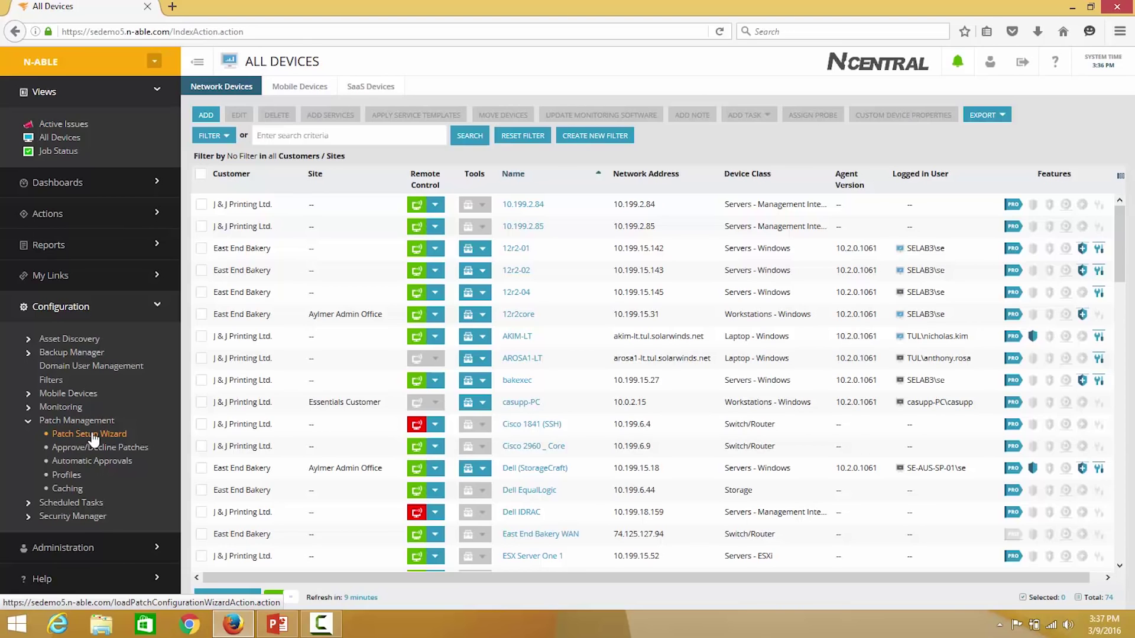
click(88, 436)
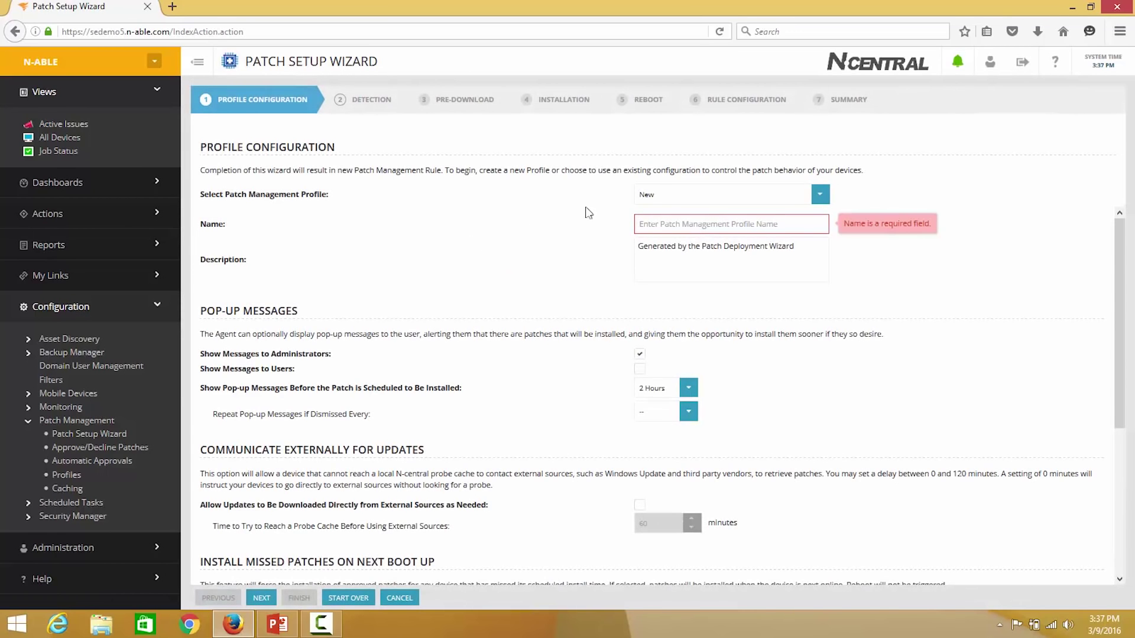
click(820, 194)
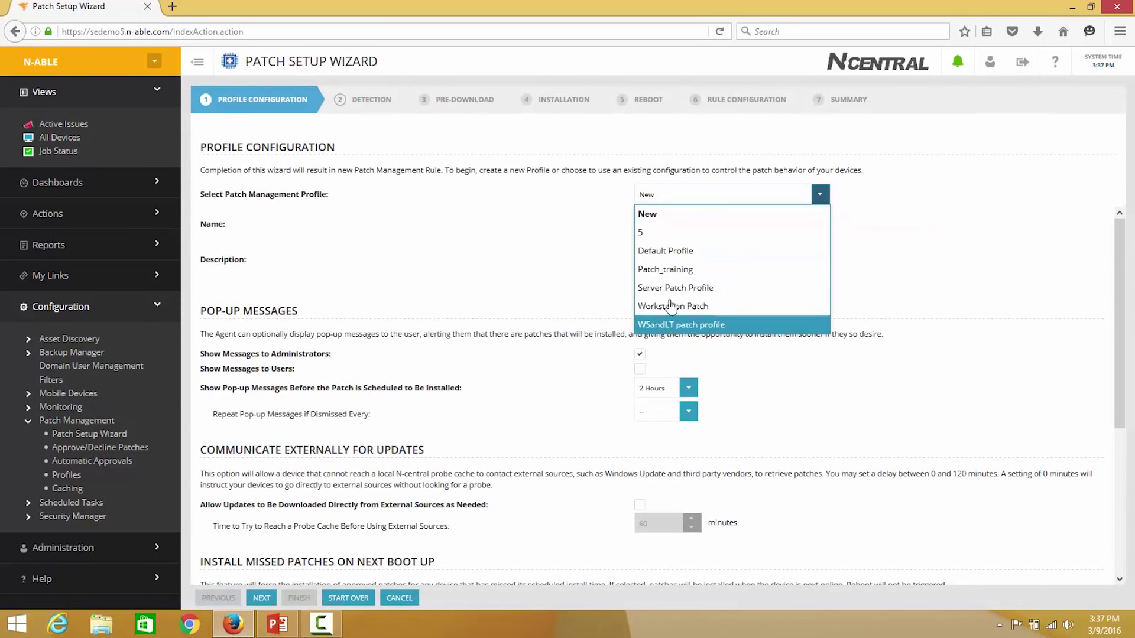
click(670, 216)
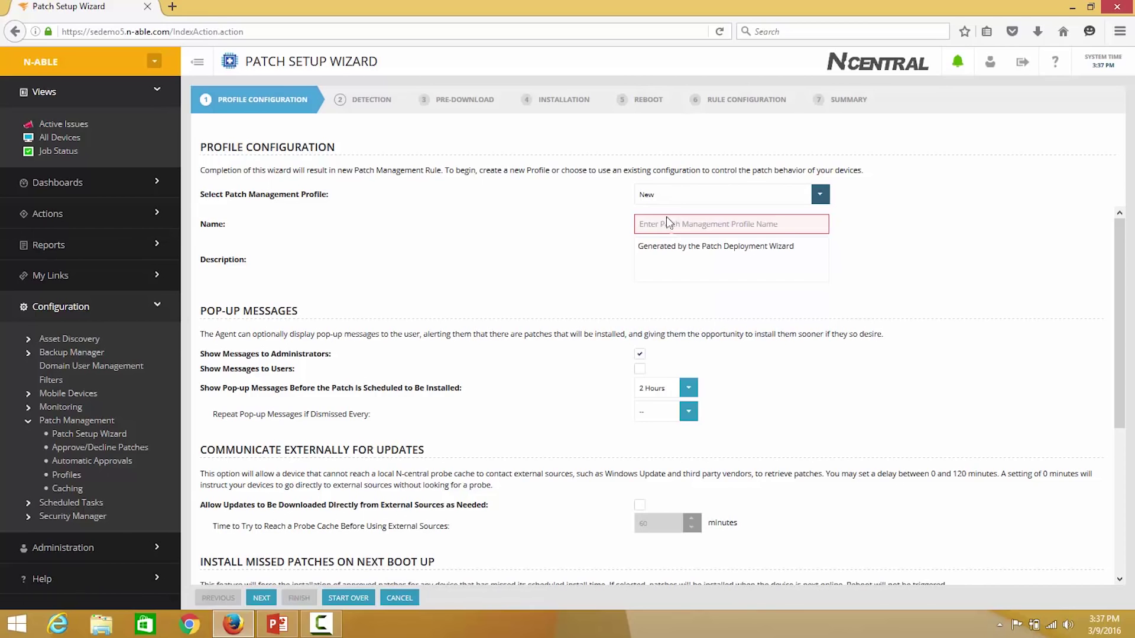
click(661, 225)
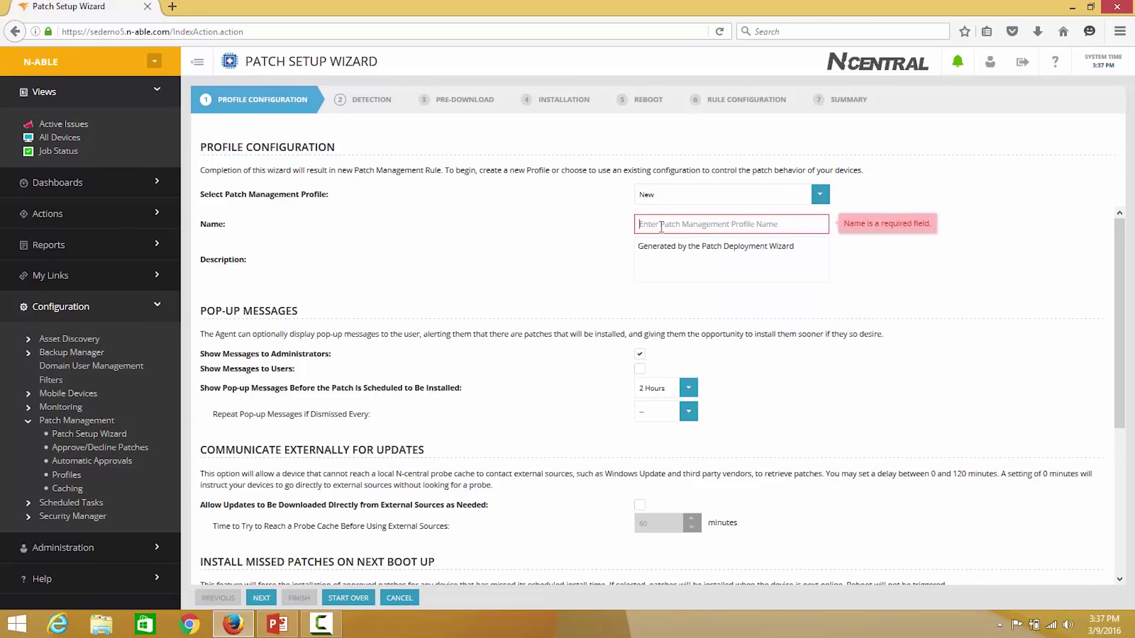
text(Standard)
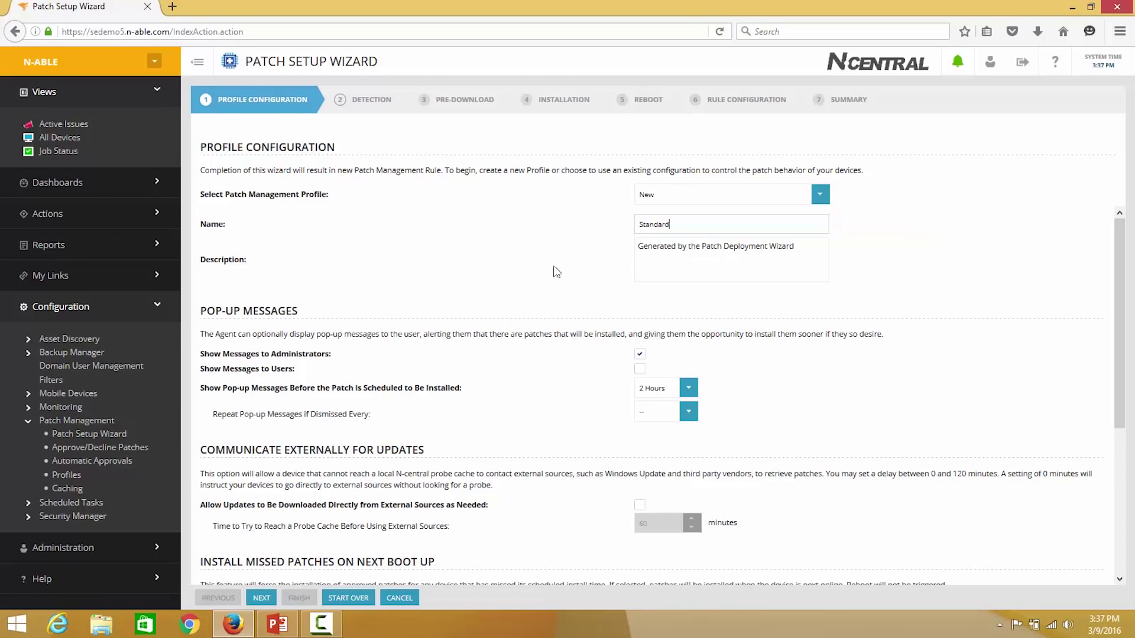
- Allow updates to be downloaded directly from external sources as needed, after trying to reach a probe cache for 20 minutes
drag(203, 310, 315, 322)
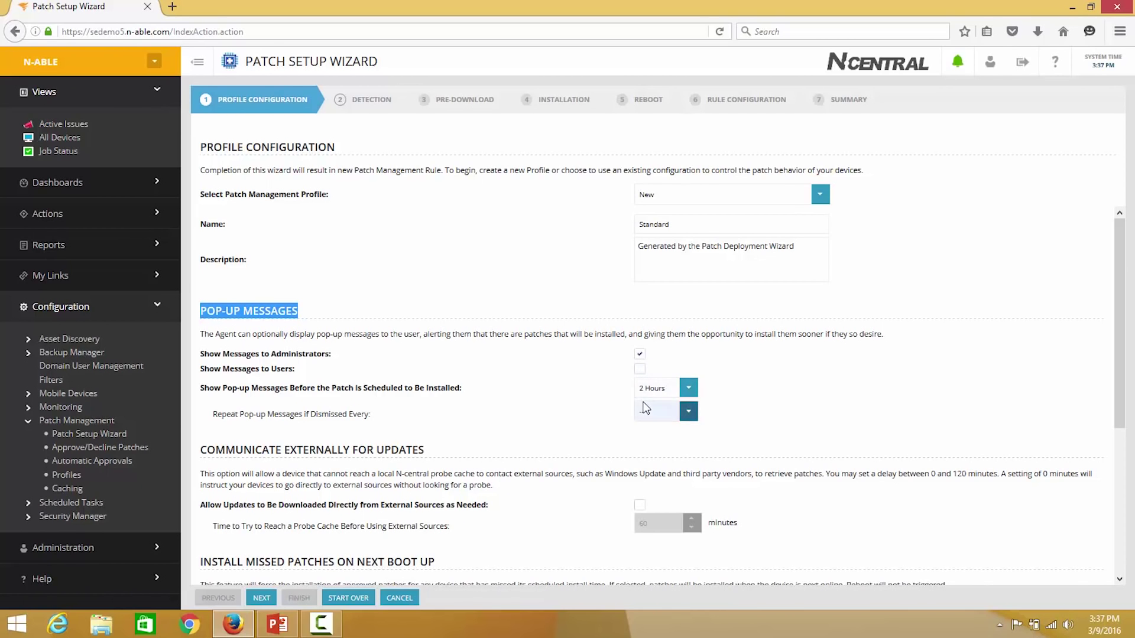
scroll(452, 373, down, 3)
scroll(282, 287, down, 2)
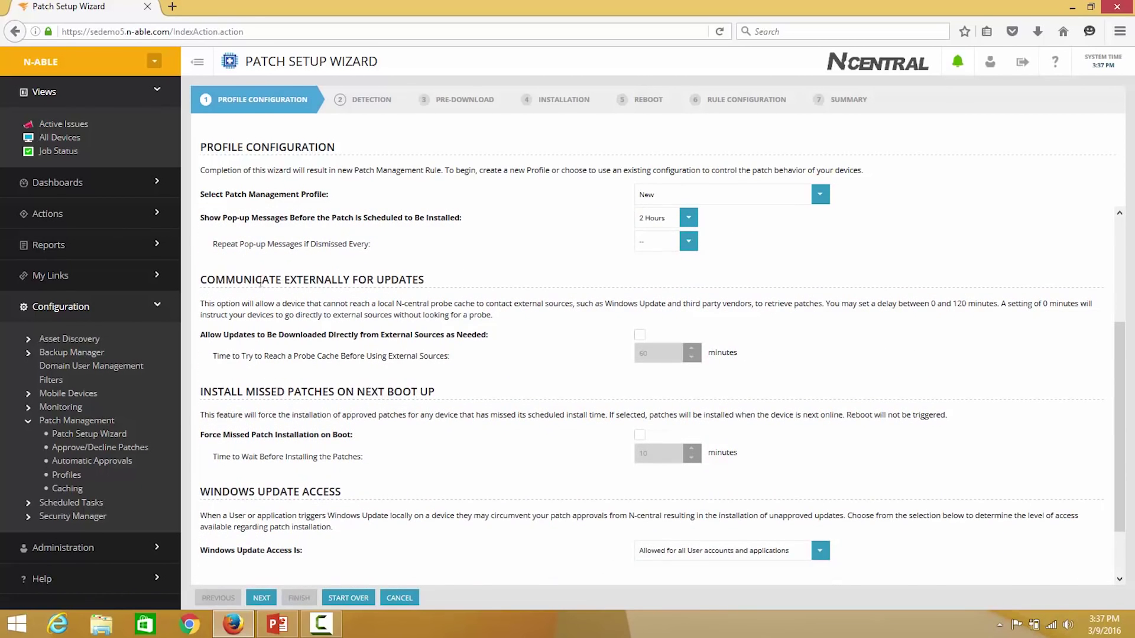
drag(207, 279, 435, 291)
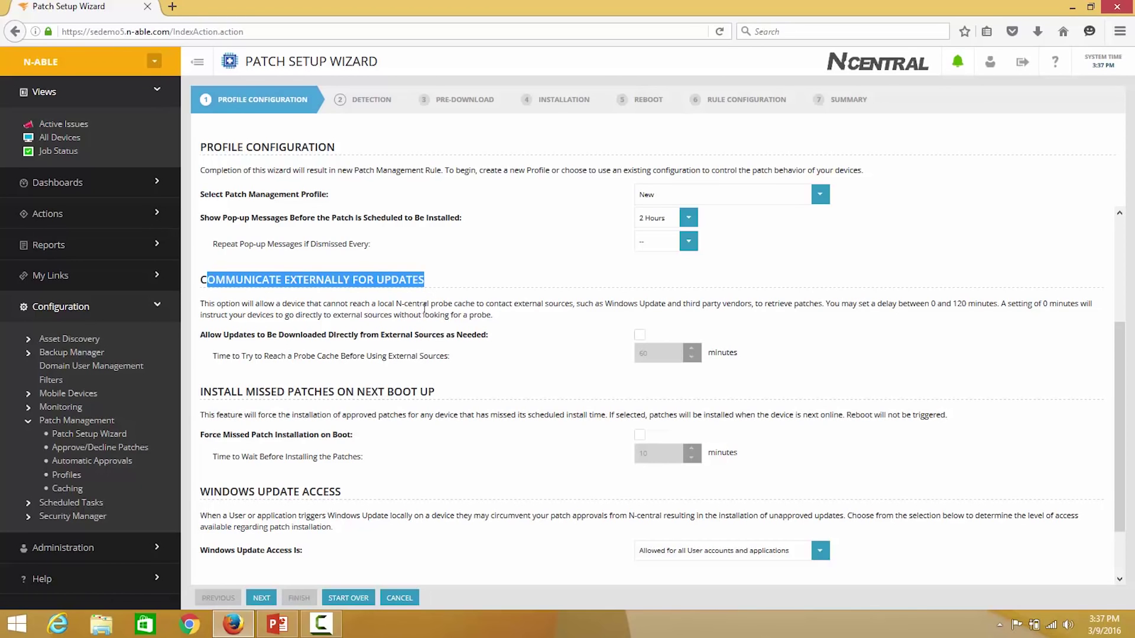
click(641, 335)
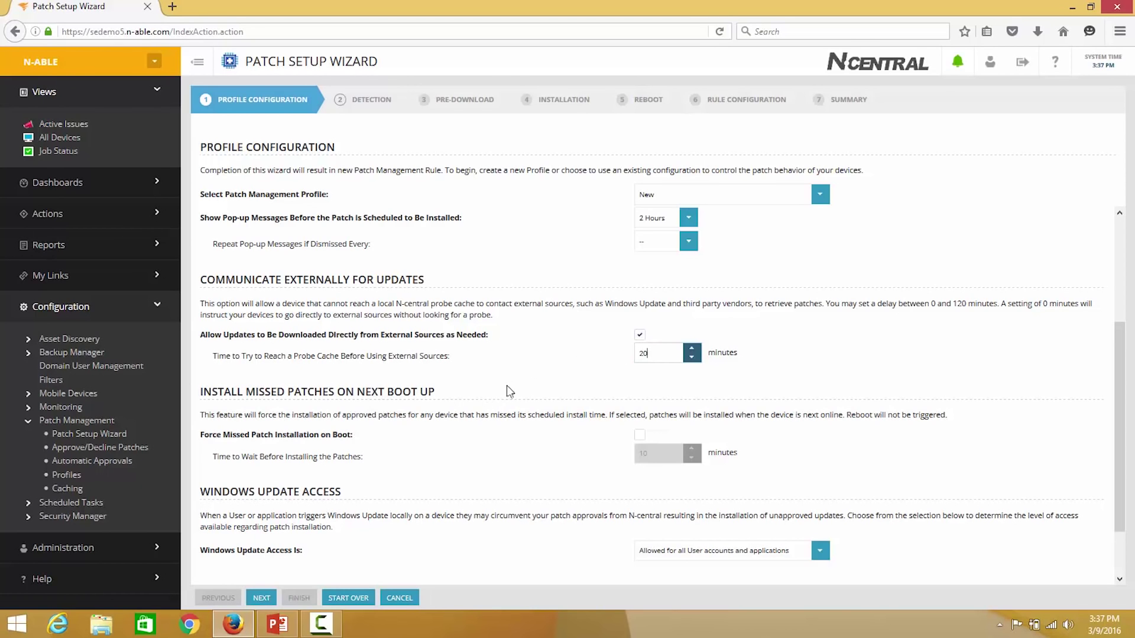
- Set Windows Update access to Restricted to N-central activity only and complete the profile configuration
scroll(490, 378, down, 2)
drag(201, 327, 450, 335)
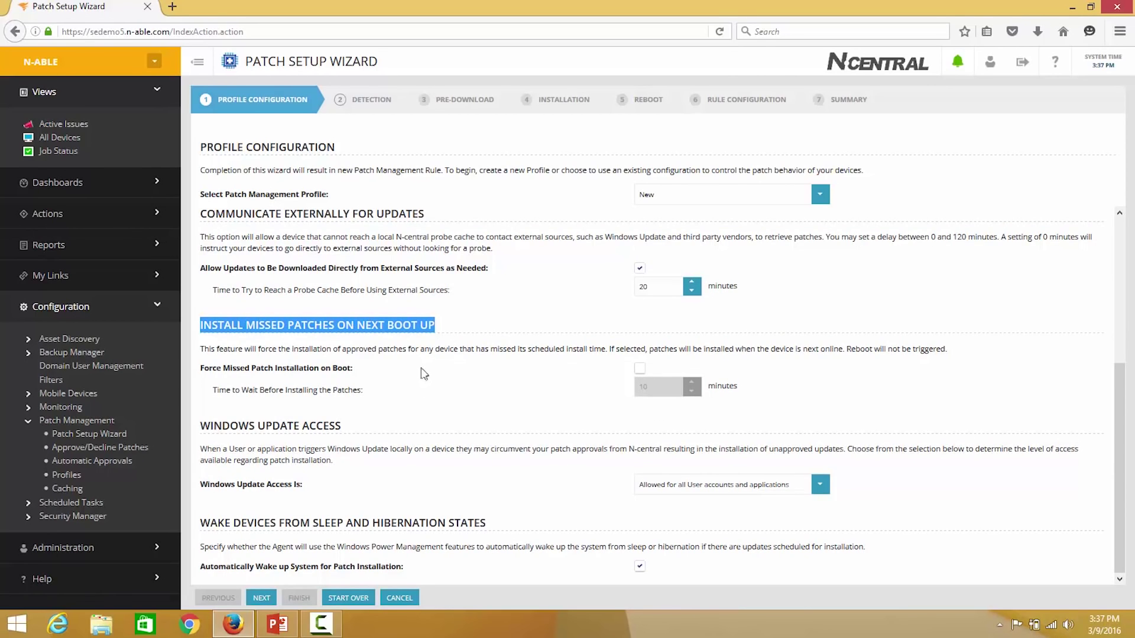
drag(200, 428, 370, 436)
click(820, 485)
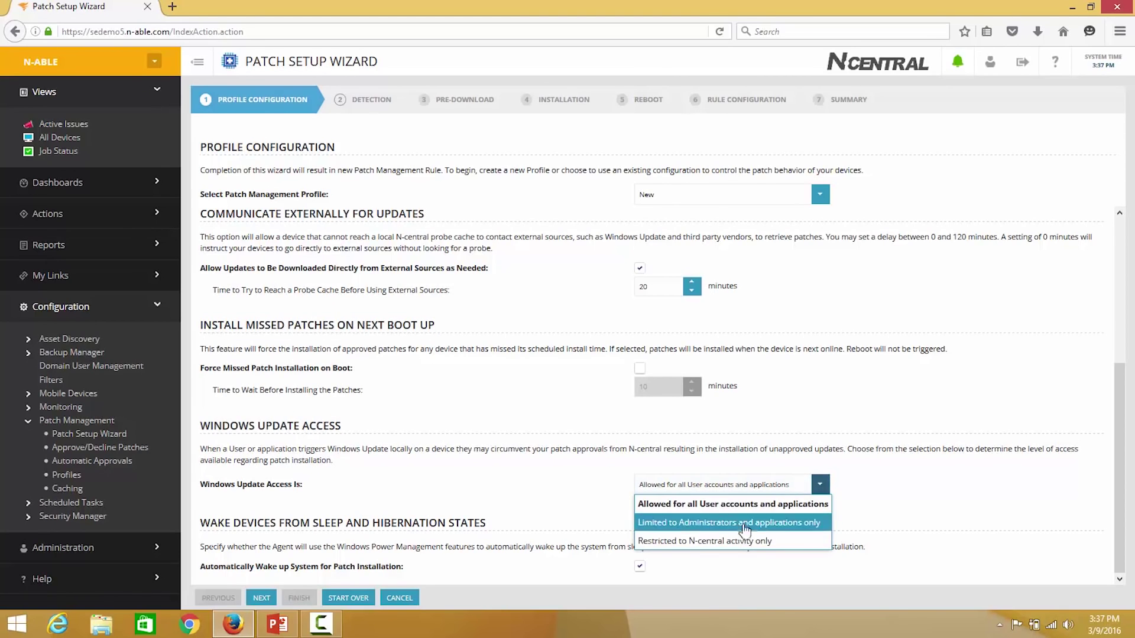
click(726, 542)
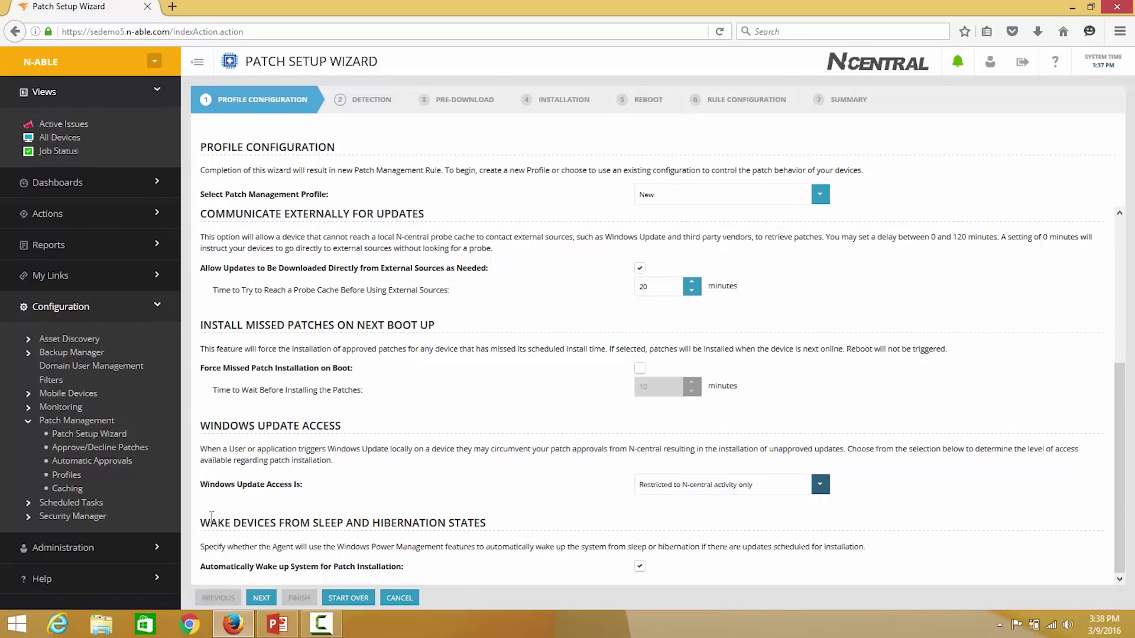
drag(202, 521, 495, 527)
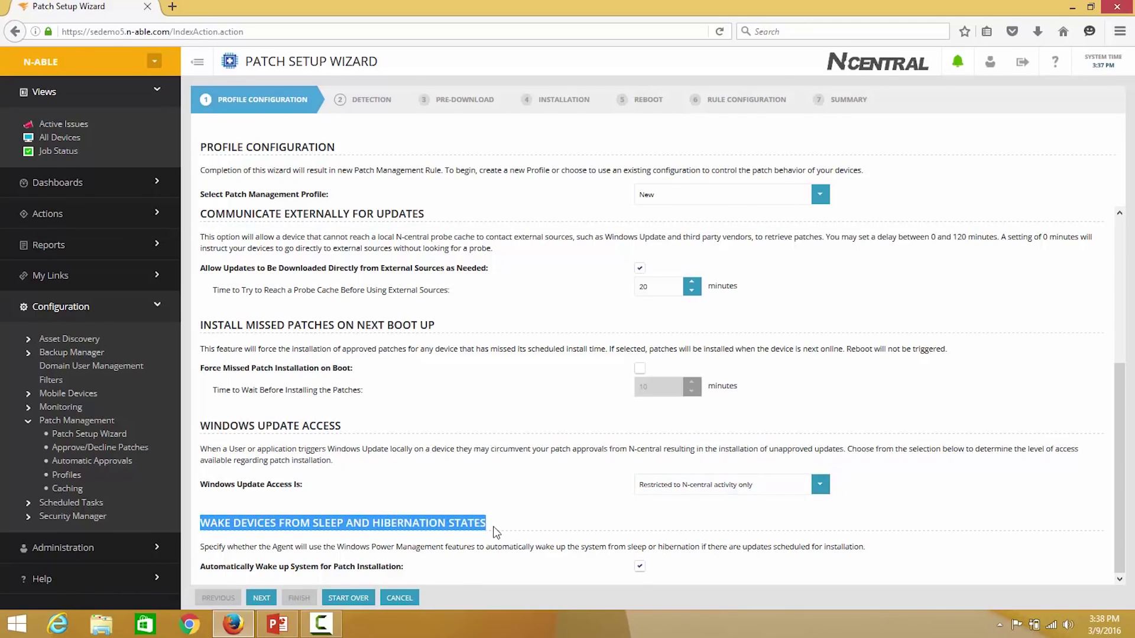
click(523, 521)
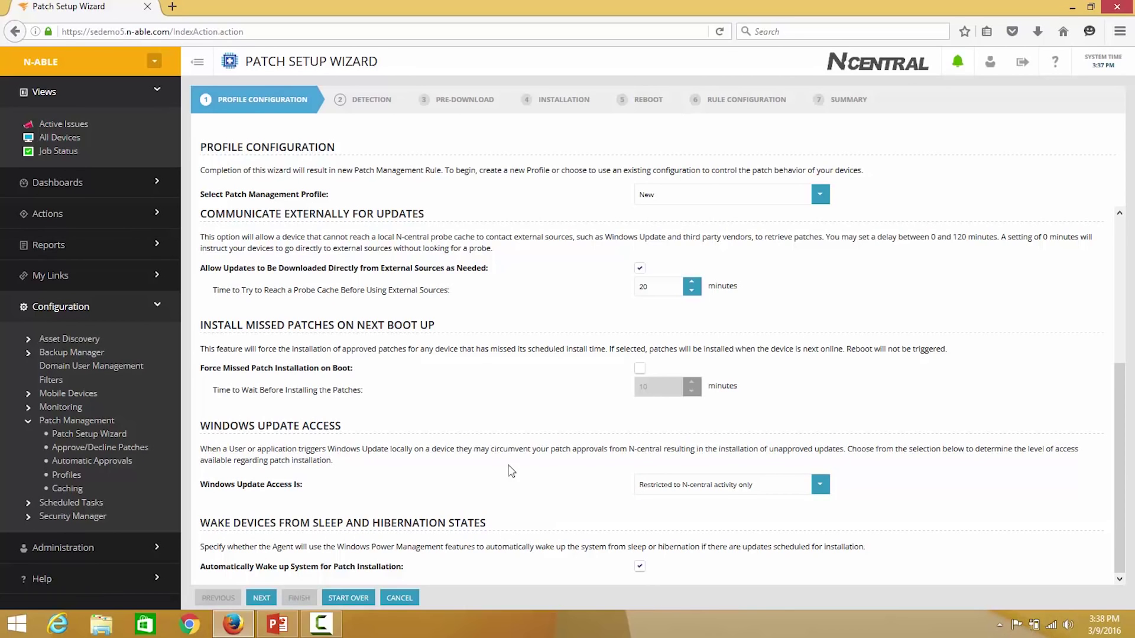
click(264, 599)
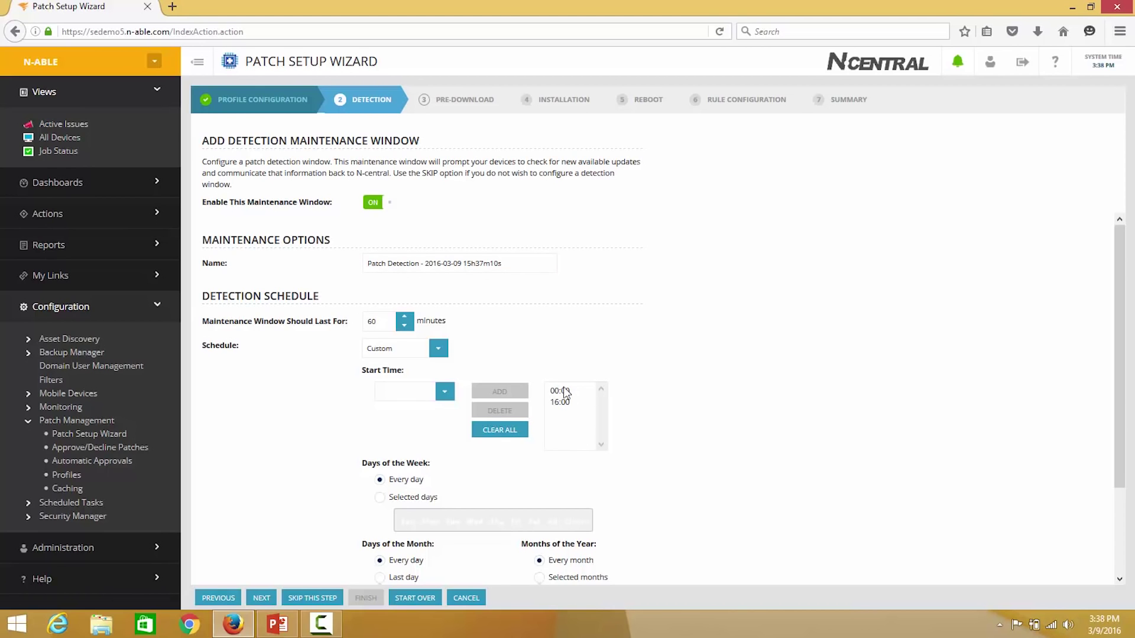
- Accept the default detection and pre-download maintenance windows and schedule the installation window for Thursday instead of Saturday
click(262, 599)
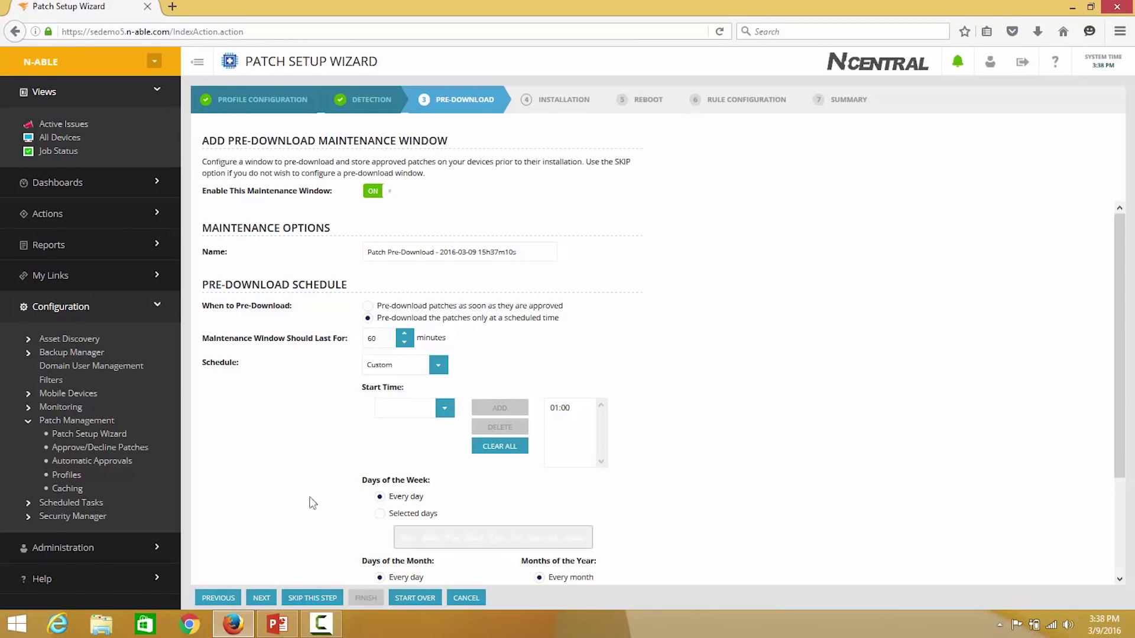
click(262, 598)
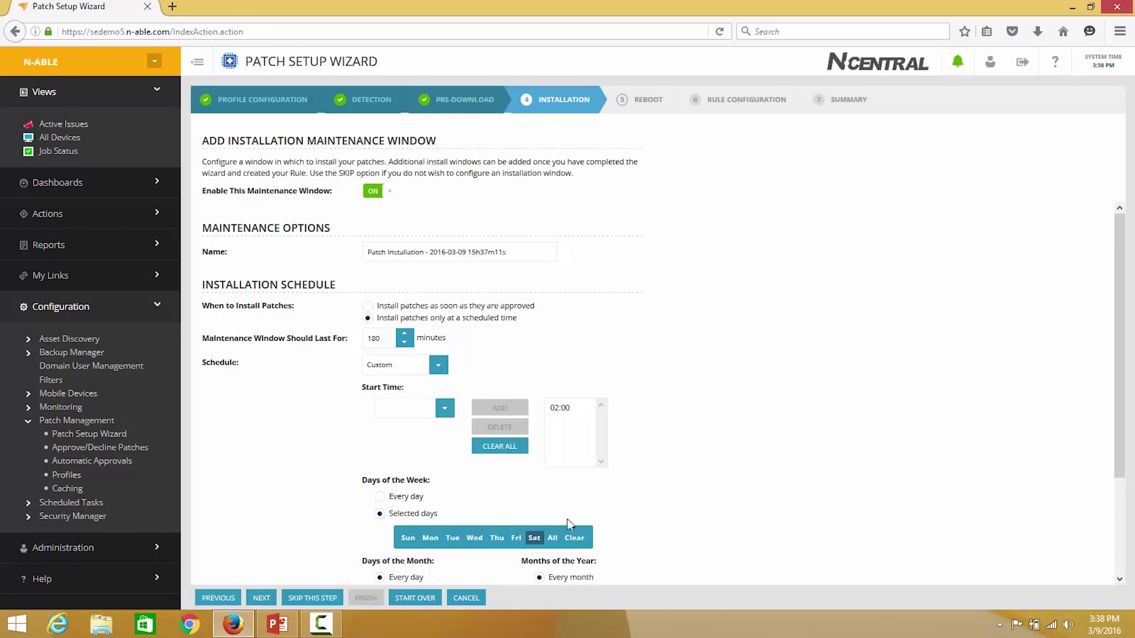
click(497, 539)
click(534, 539)
click(261, 598)
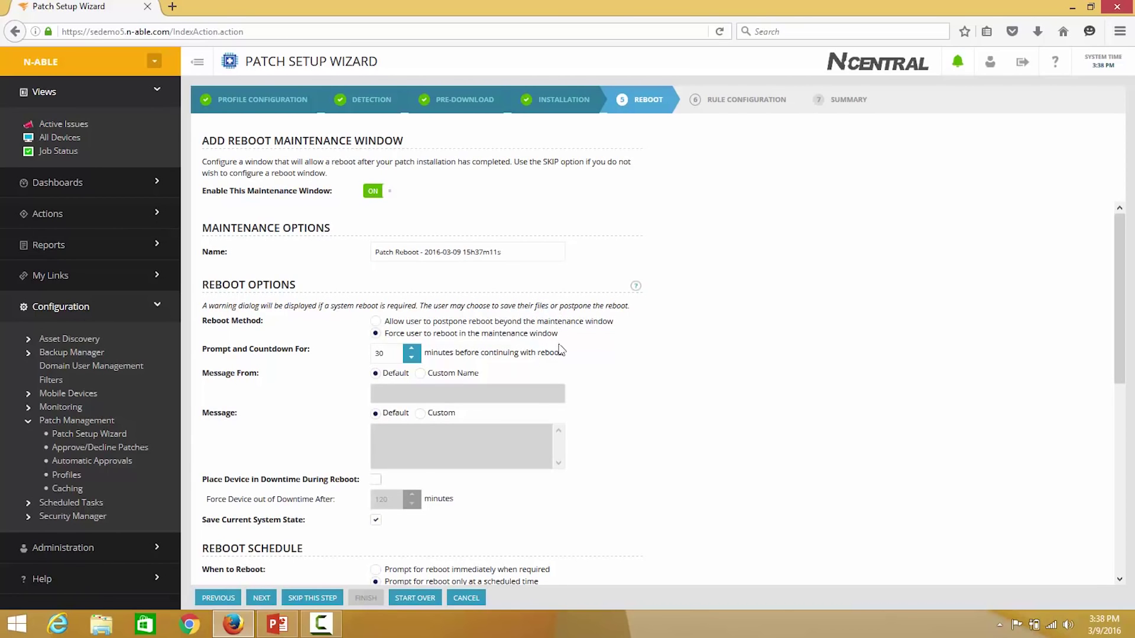
- Place devices in downtime during the reboot and force them out of downtime after 60 minutes
double_click(379, 353)
scroll(506, 443, down, 1)
drag(267, 412, 380, 418)
click(377, 412)
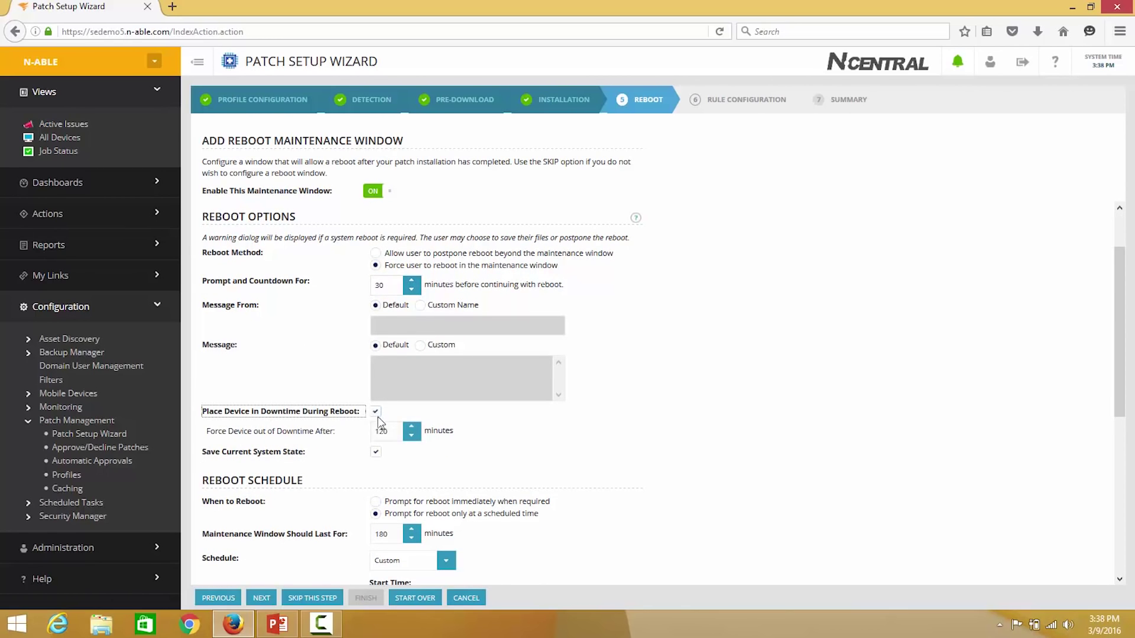
drag(398, 431, 341, 434)
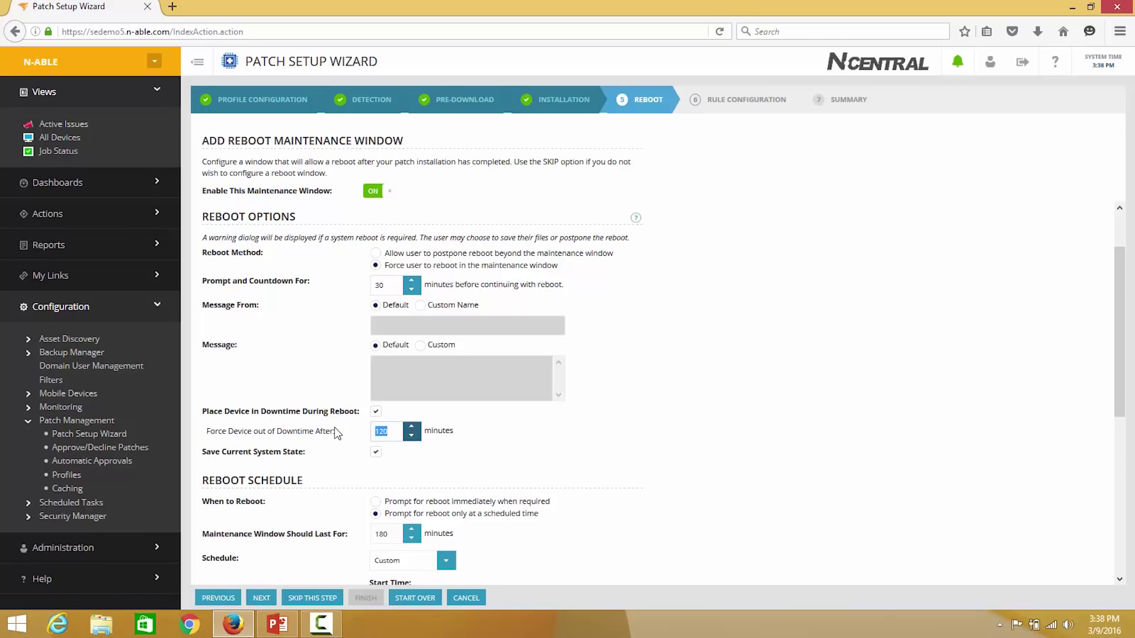
text(60)
- Schedule the reboot maintenance window for Thursday instead of Saturday and continue to the rule configuration
scroll(447, 470, down, 4)
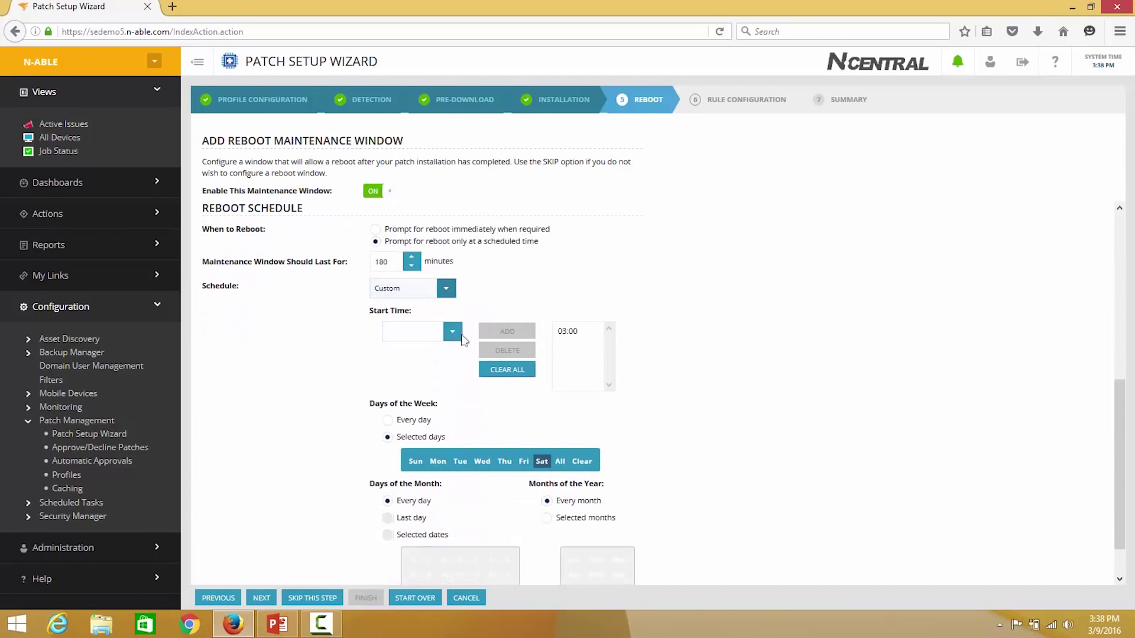
click(541, 462)
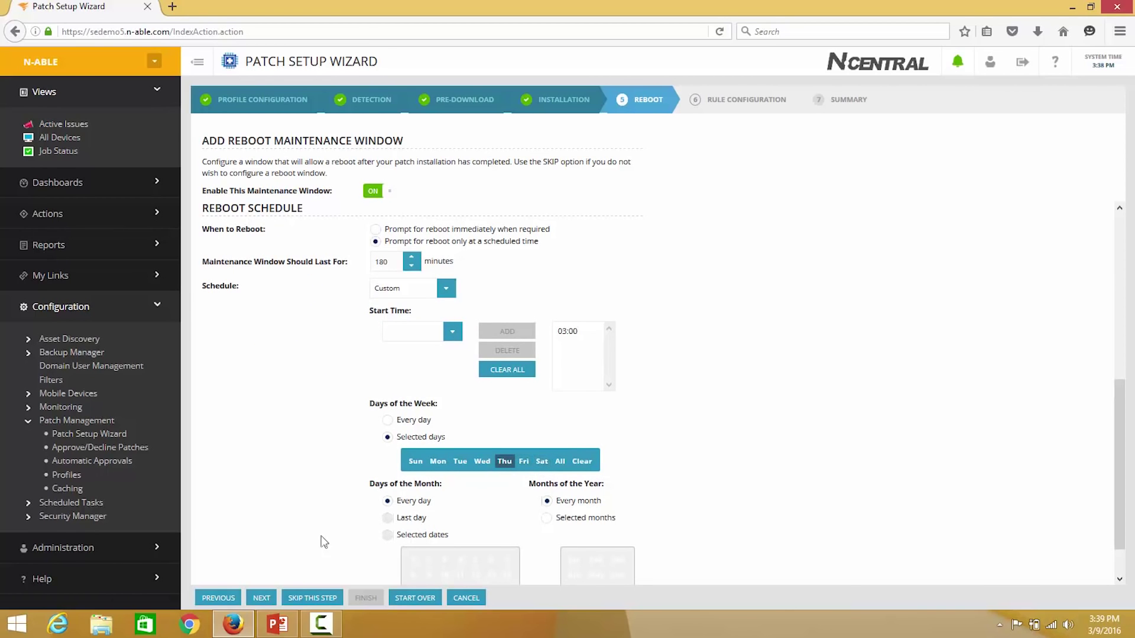
click(260, 598)
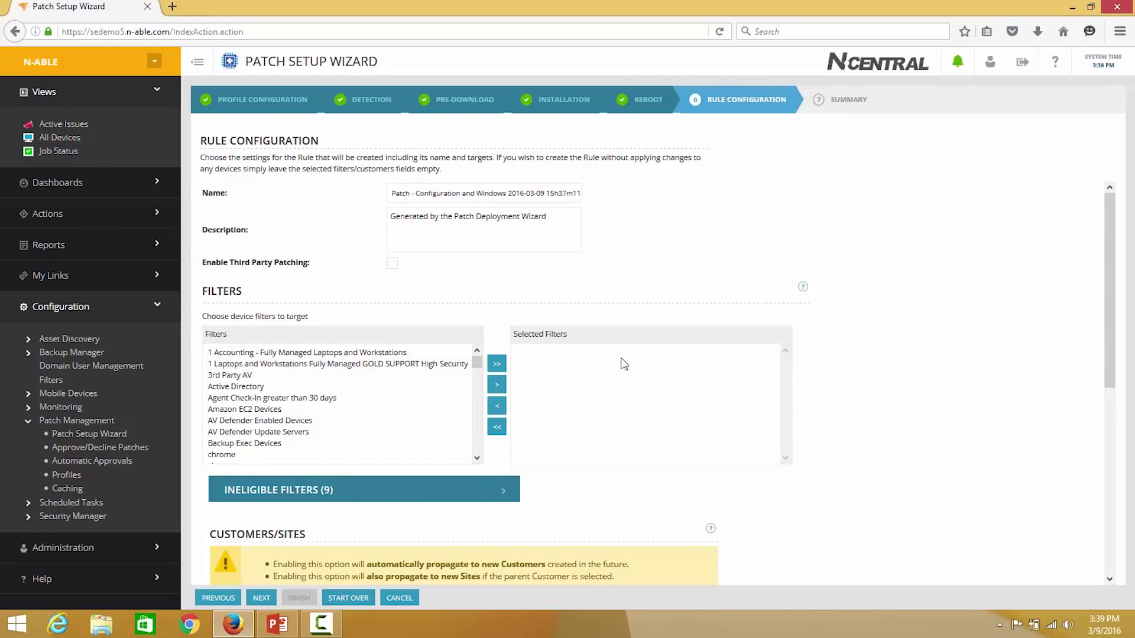
- Target the patch rule at the Workstations and Laptops - Windows device filter
click(312, 399)
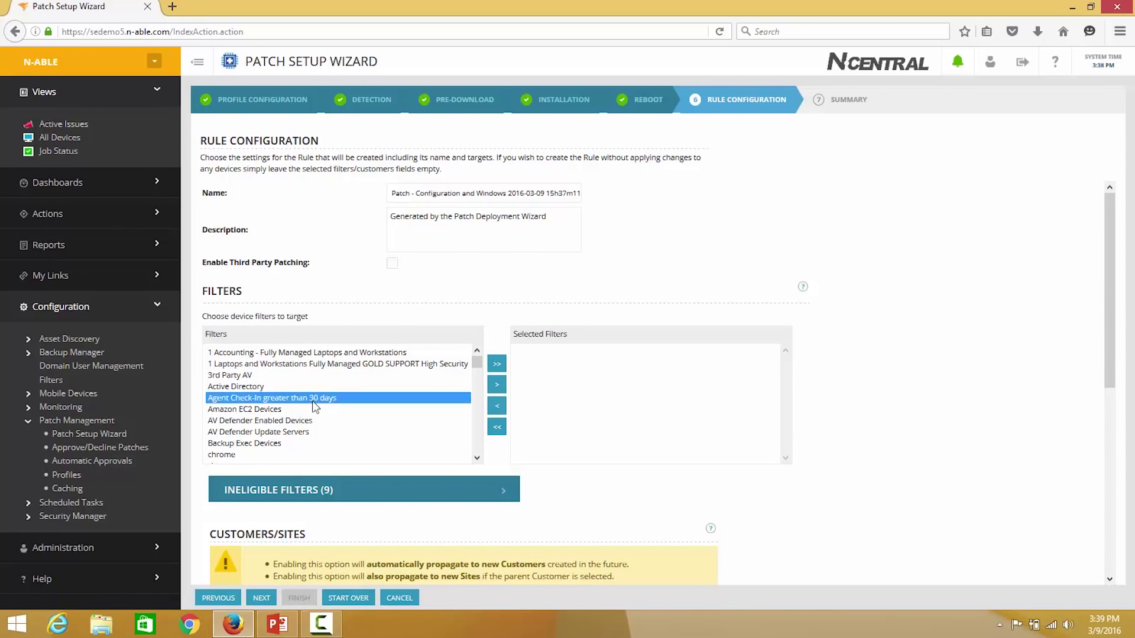
key(w)
scroll(313, 419, down, 3)
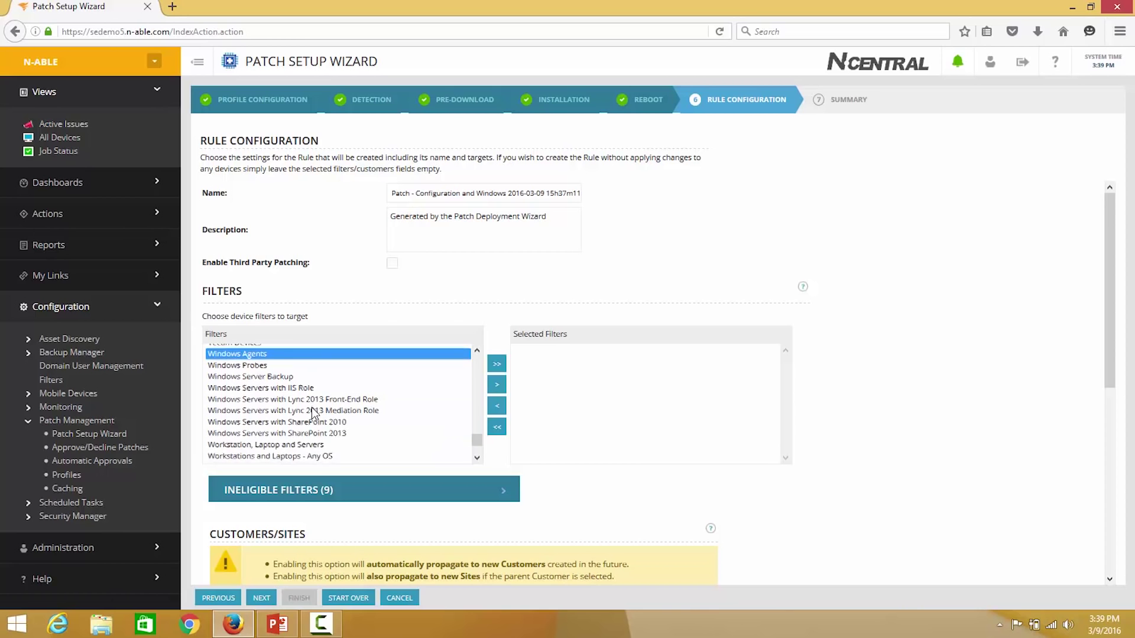
click(383, 435)
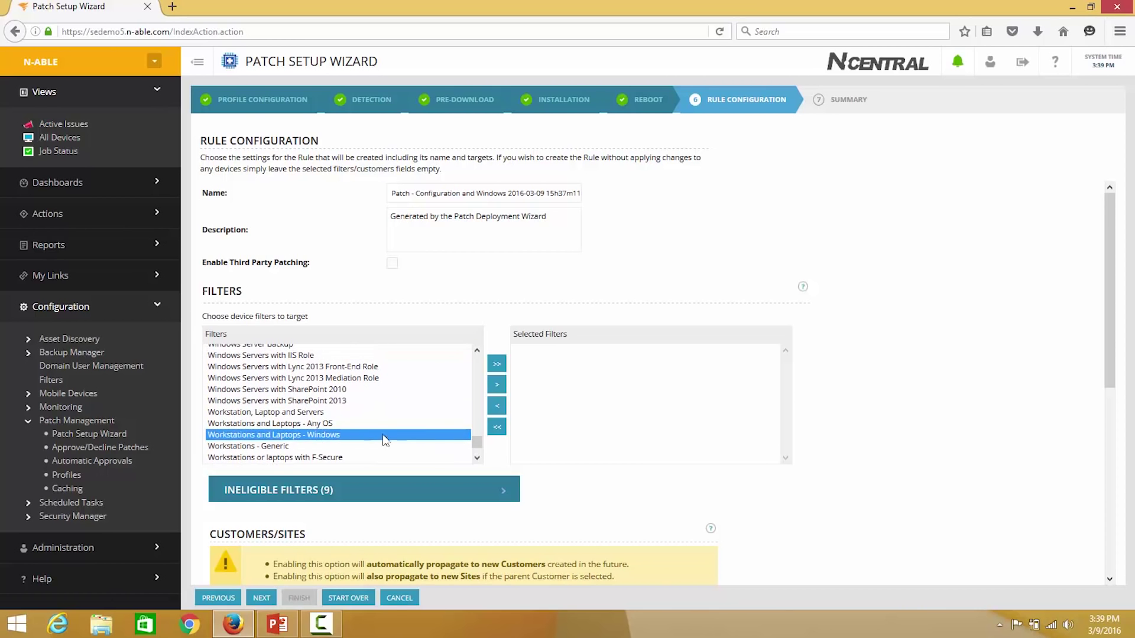
click(496, 384)
- Apply the patch rule to M.A.R.S. Industries and to J & J Printing Ltd. with all of its sites
scroll(609, 455, down, 2)
scroll(597, 467, down, 6)
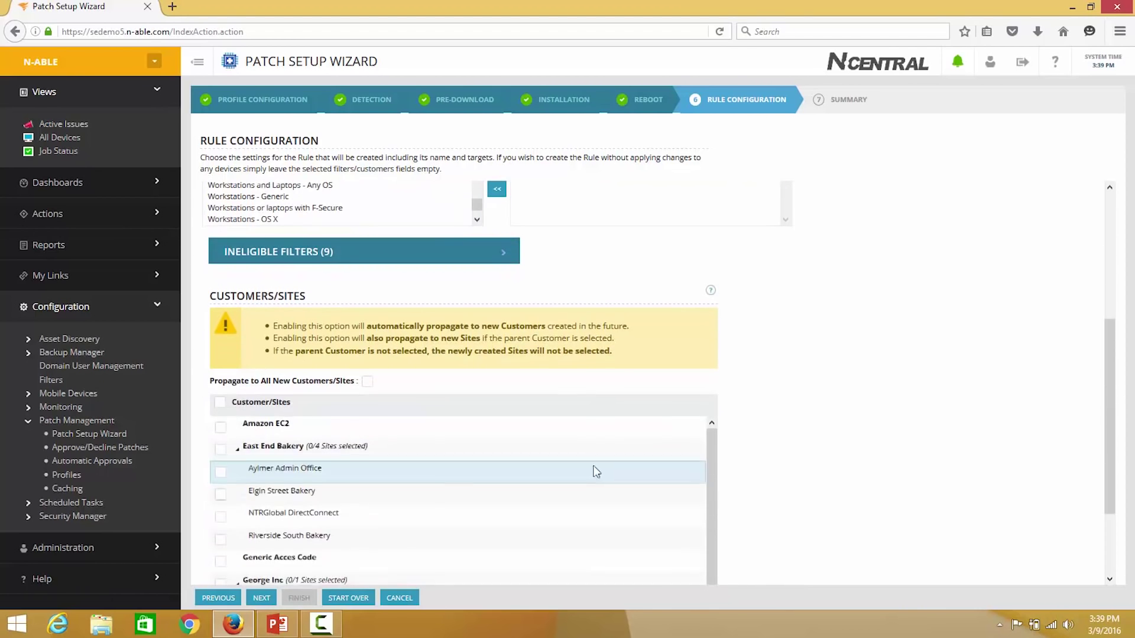
scroll(223, 516, down, 4)
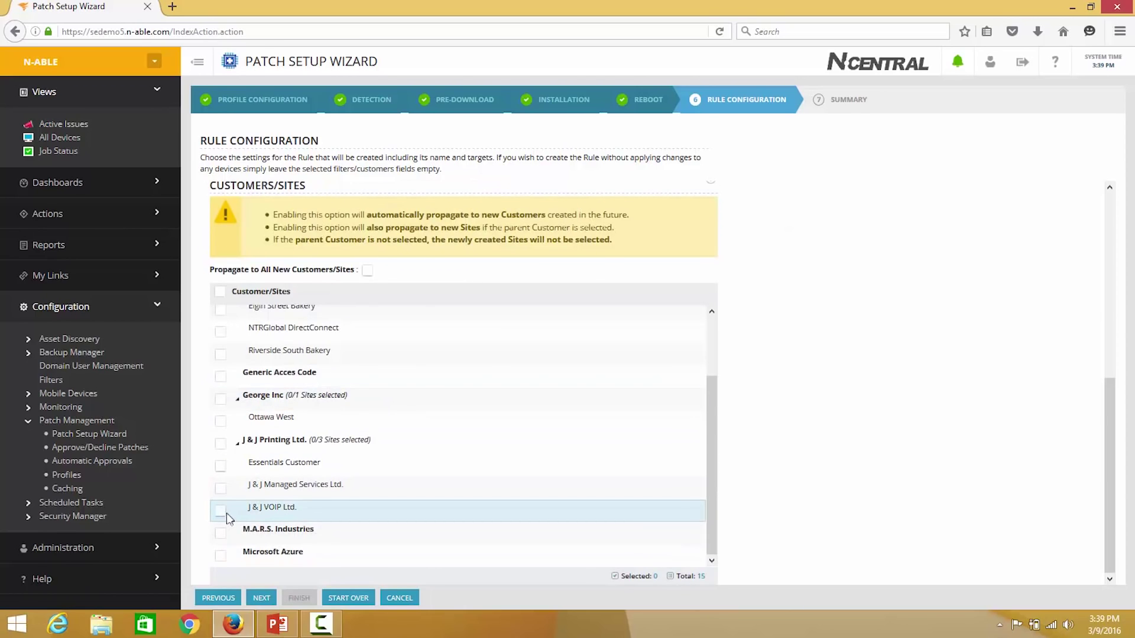
click(220, 533)
click(220, 510)
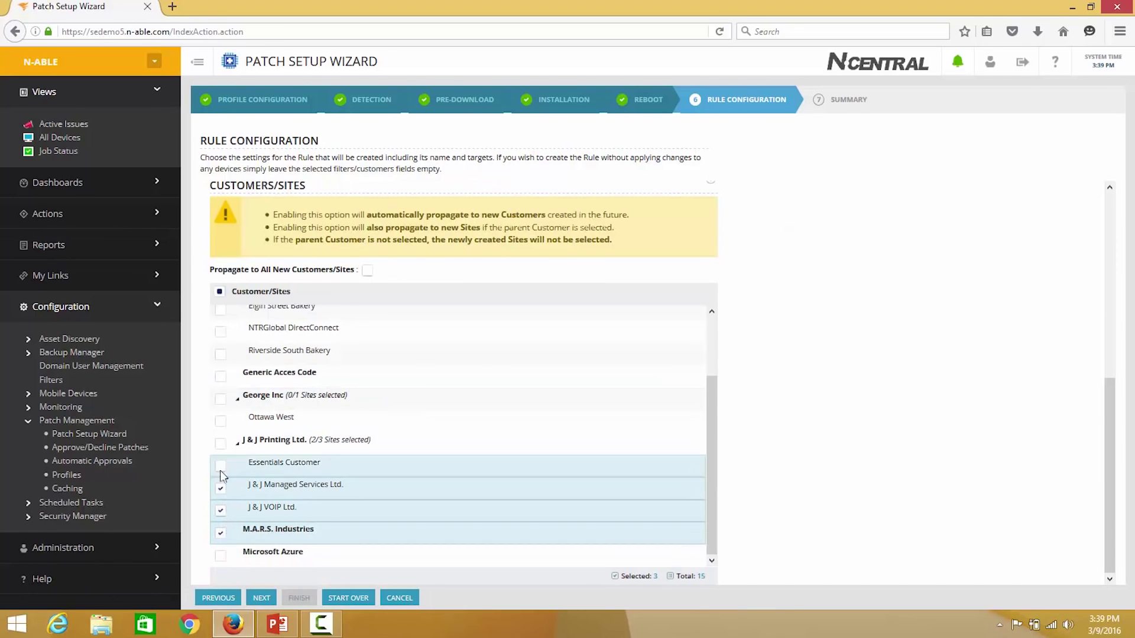
click(221, 444)
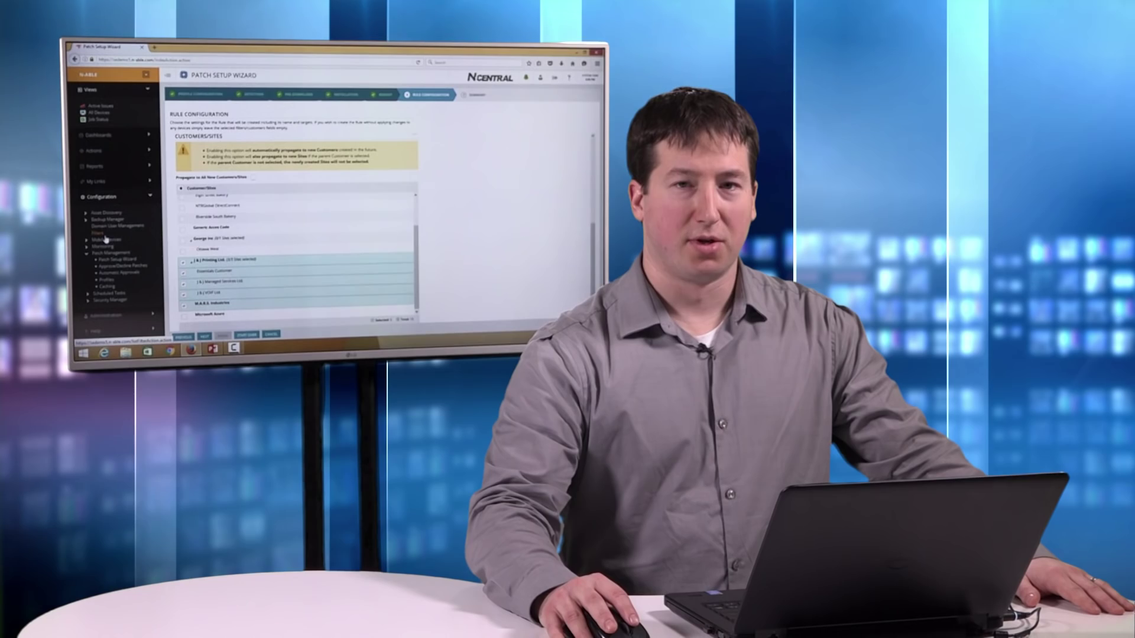
- Open the Security Manager profiles and start a new Windows Laptops/Workstations profile
click(107, 300)
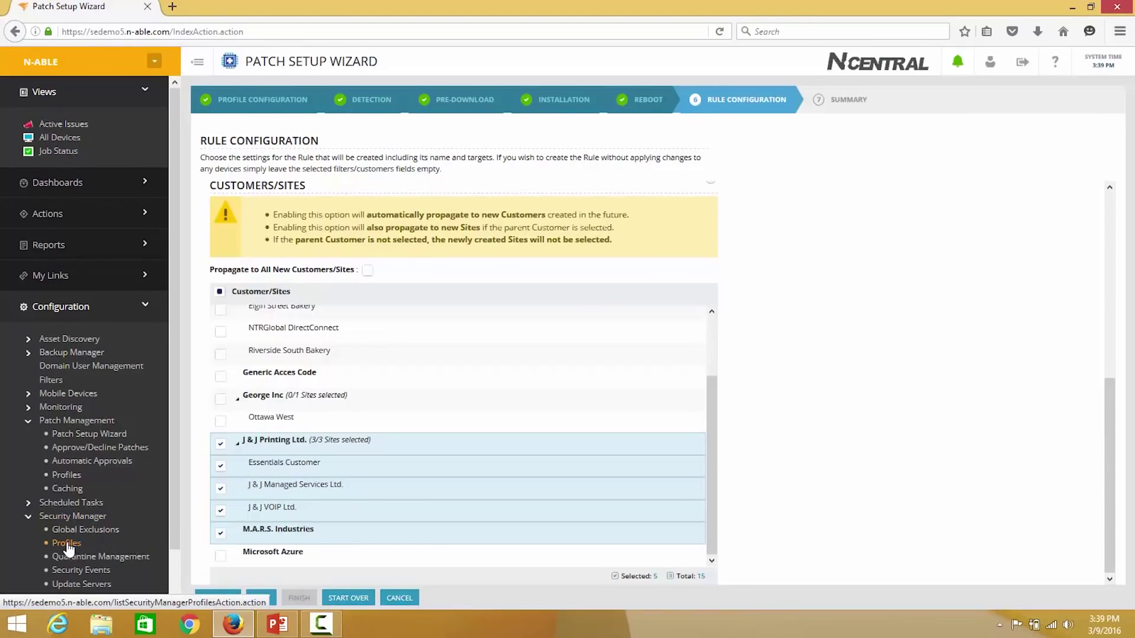
click(65, 543)
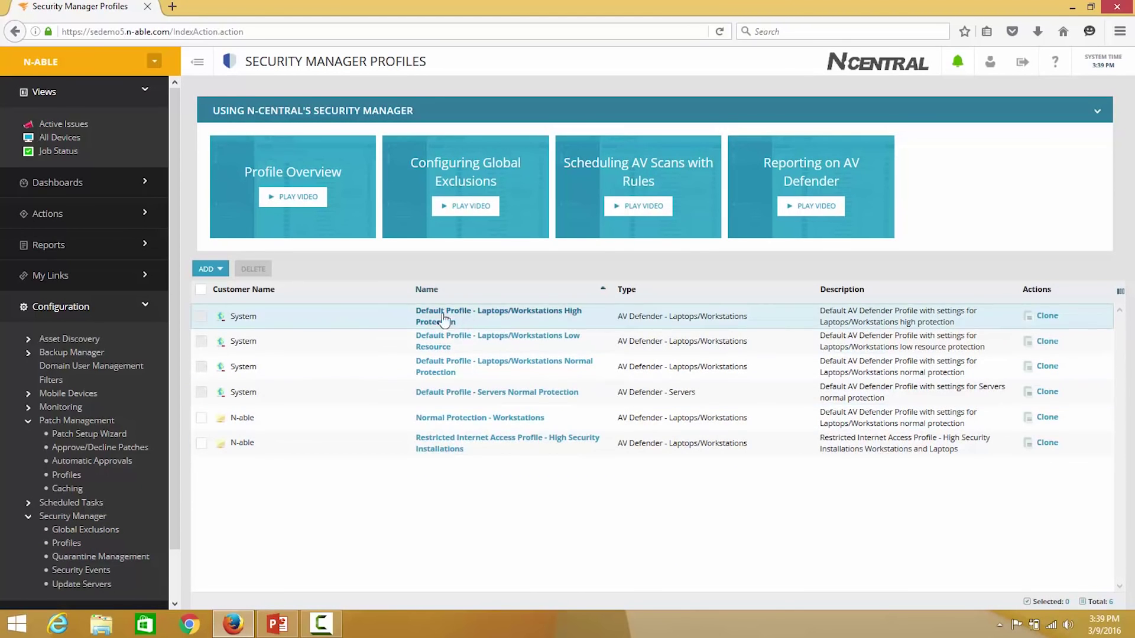
click(218, 268)
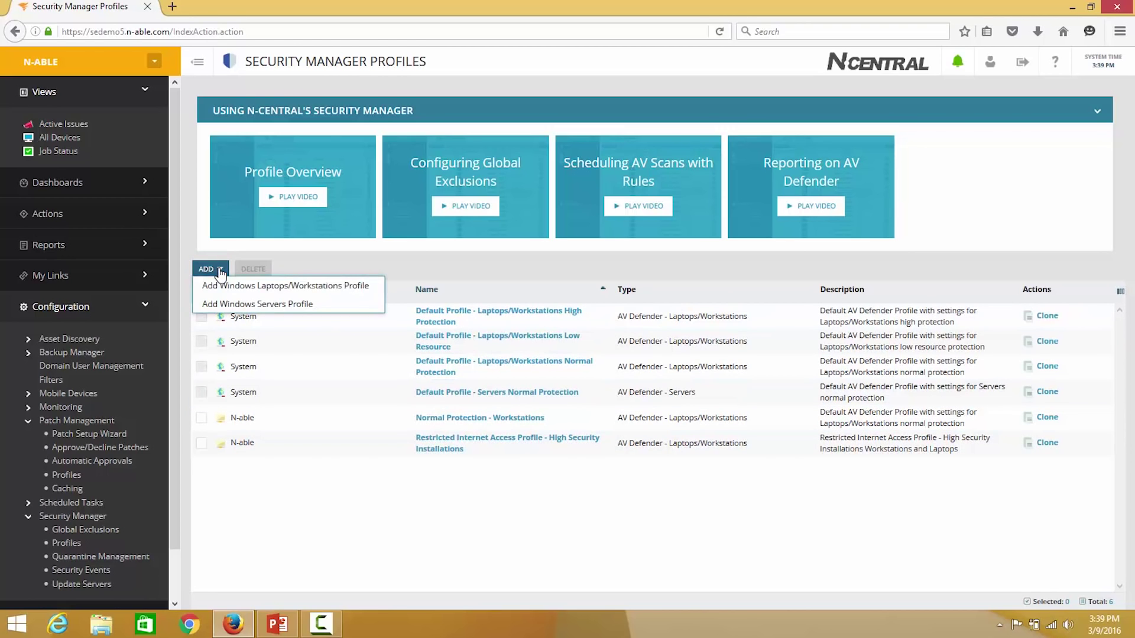
click(248, 286)
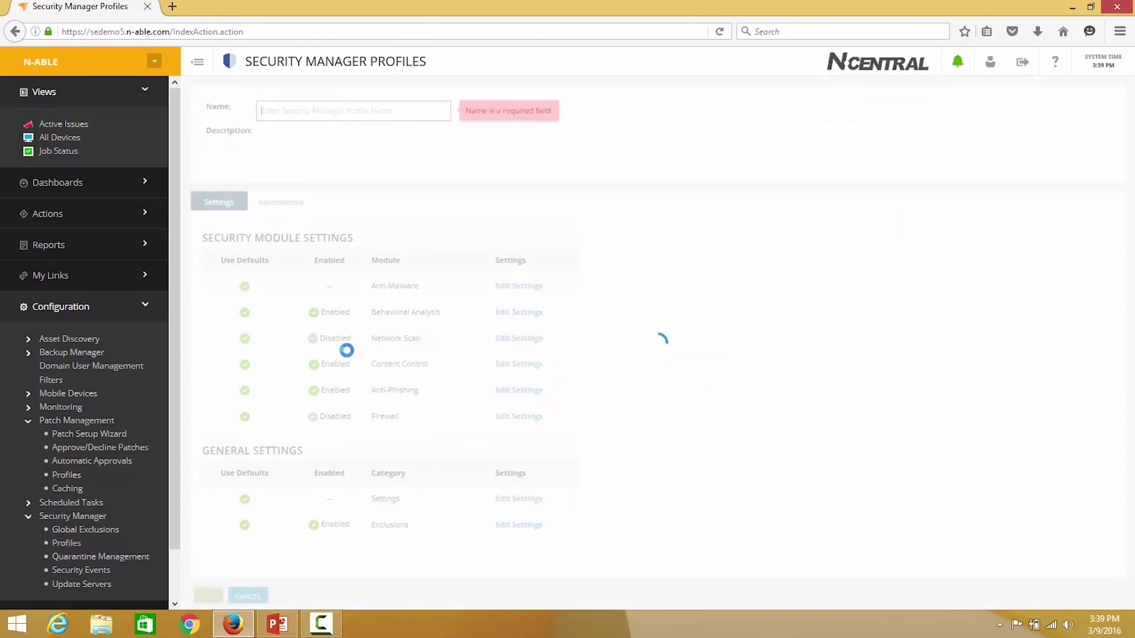
- Set the Anti-Malware on-access detection level to Custom and the action for infected files to Delete
click(518, 286)
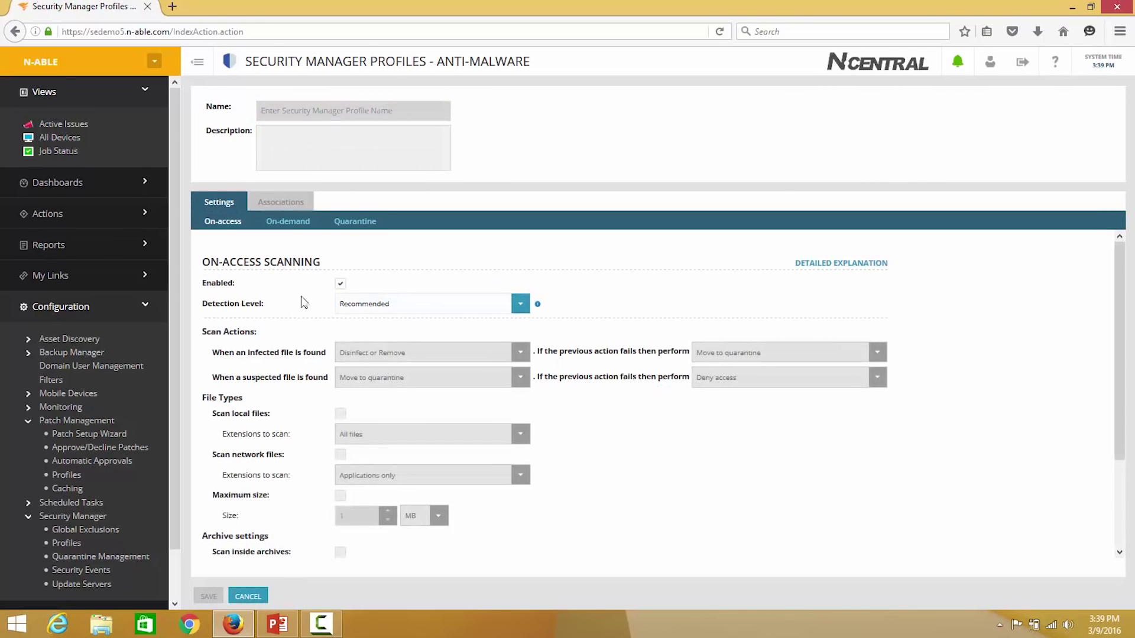
click(502, 307)
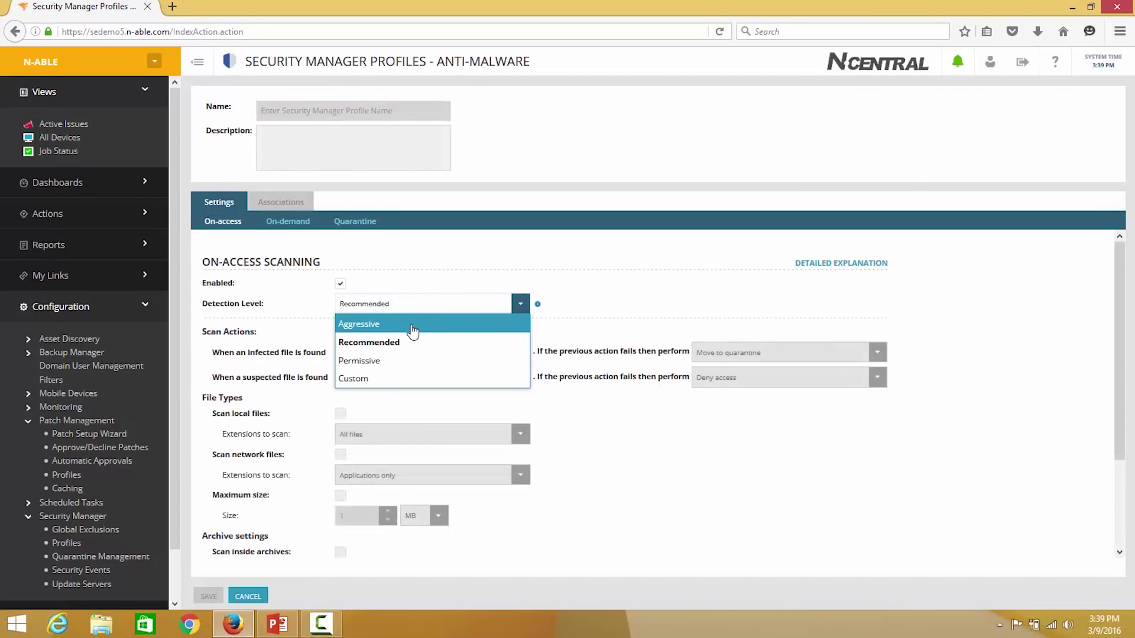
click(391, 380)
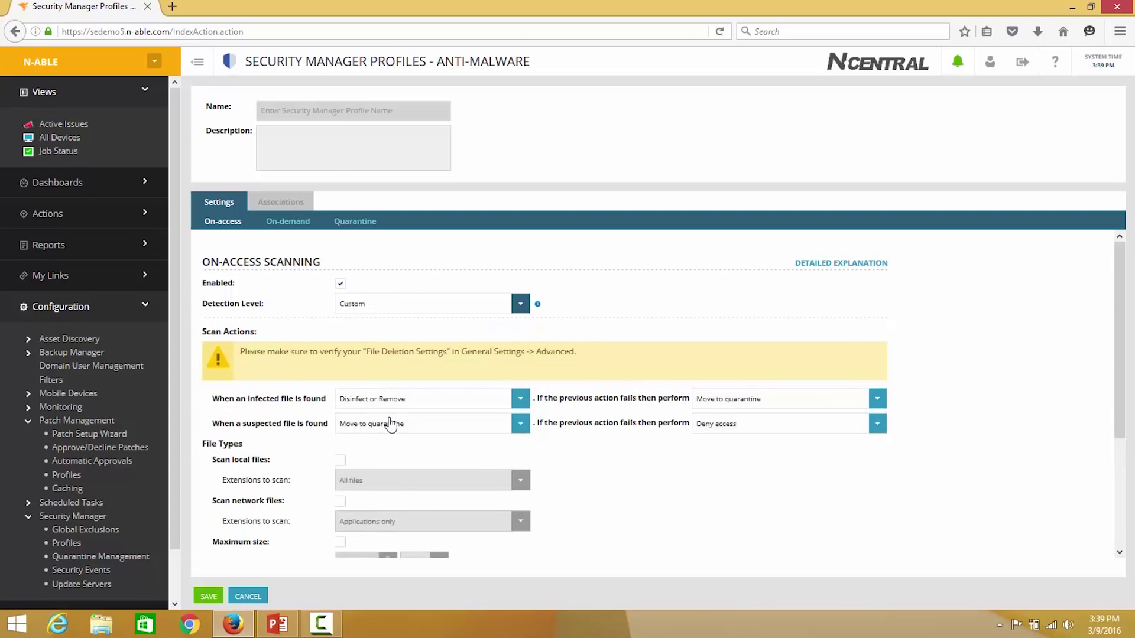
click(523, 399)
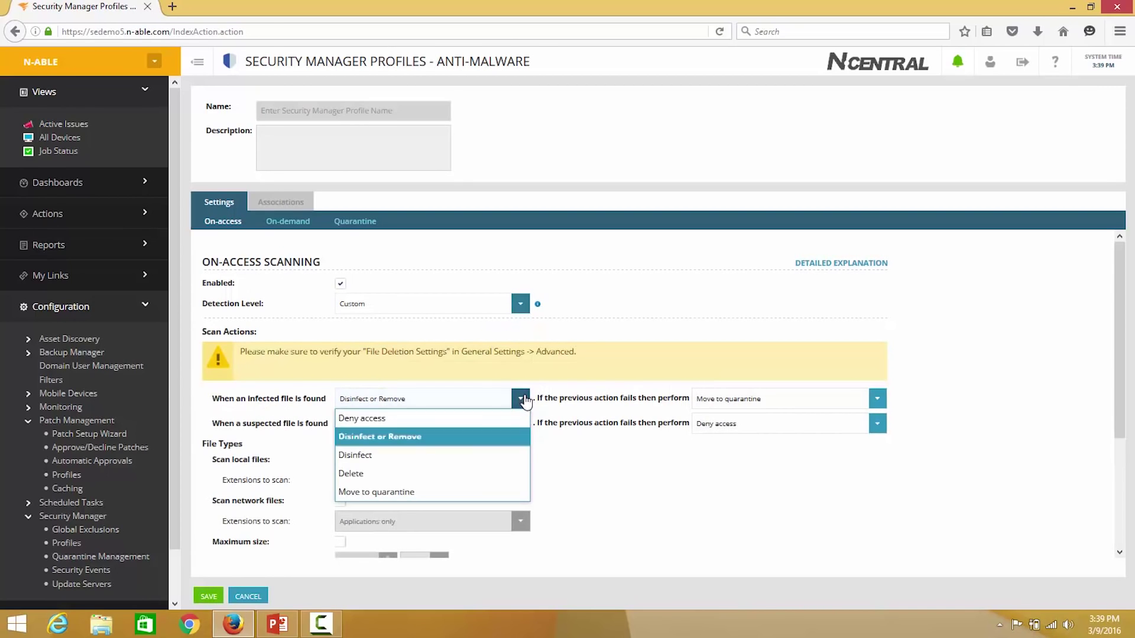
click(449, 472)
- Enable on-access scanning of local and network files with a maximum size limit, and scan only new or changed files
click(340, 461)
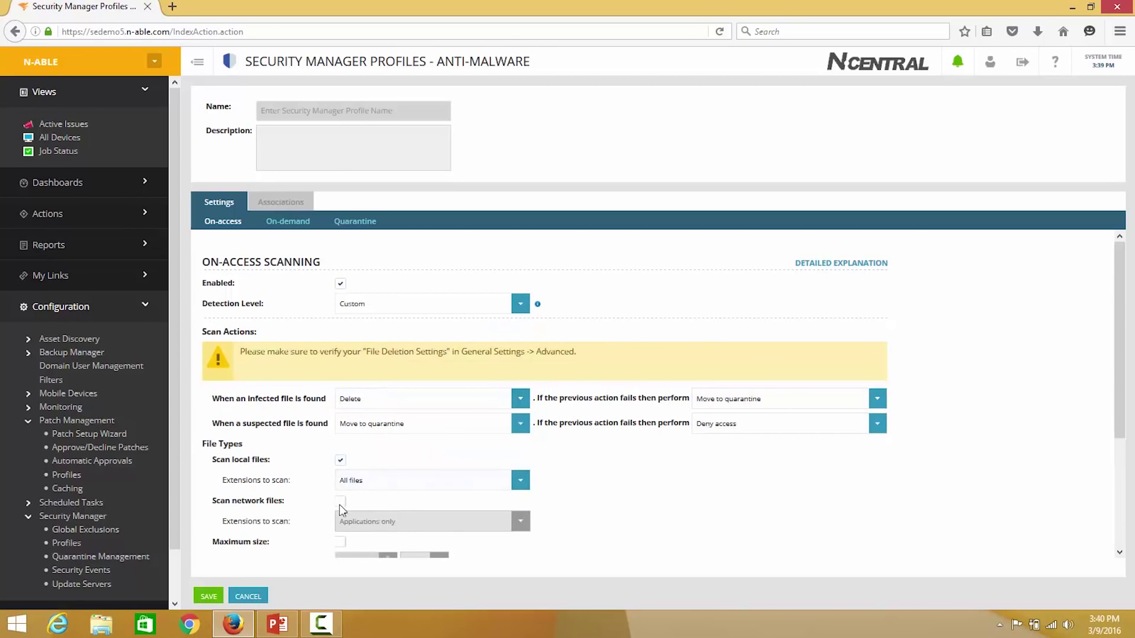
click(340, 502)
click(339, 542)
scroll(417, 515, down, 5)
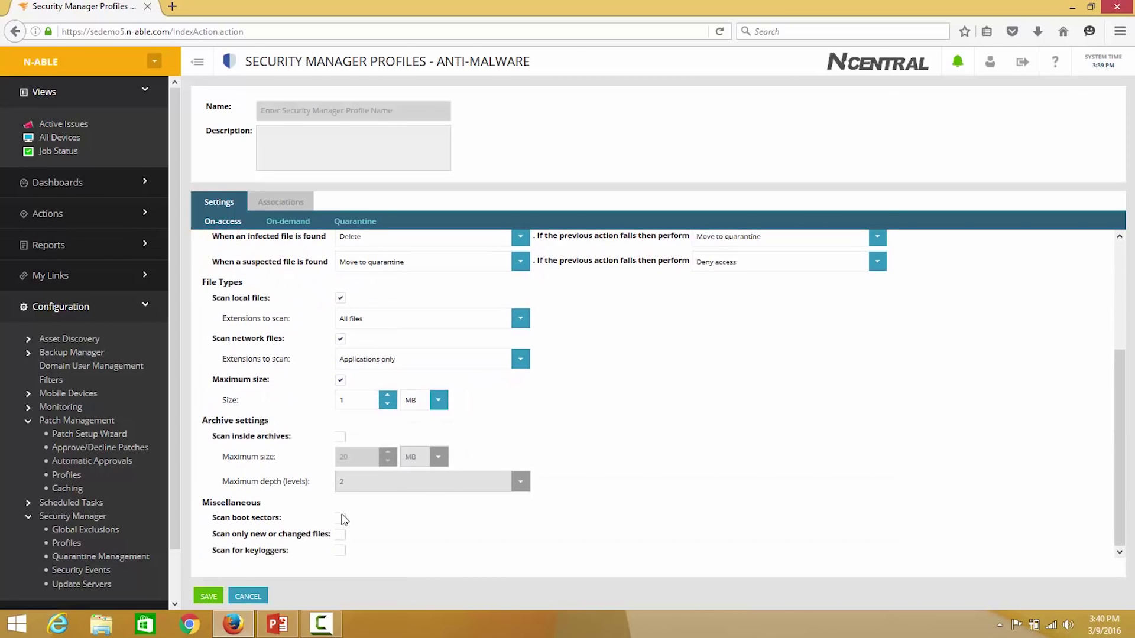
click(341, 534)
- Review the quarantine settings, turn on the on-demand device size limit, and discard the Anti-Malware changes
click(355, 221)
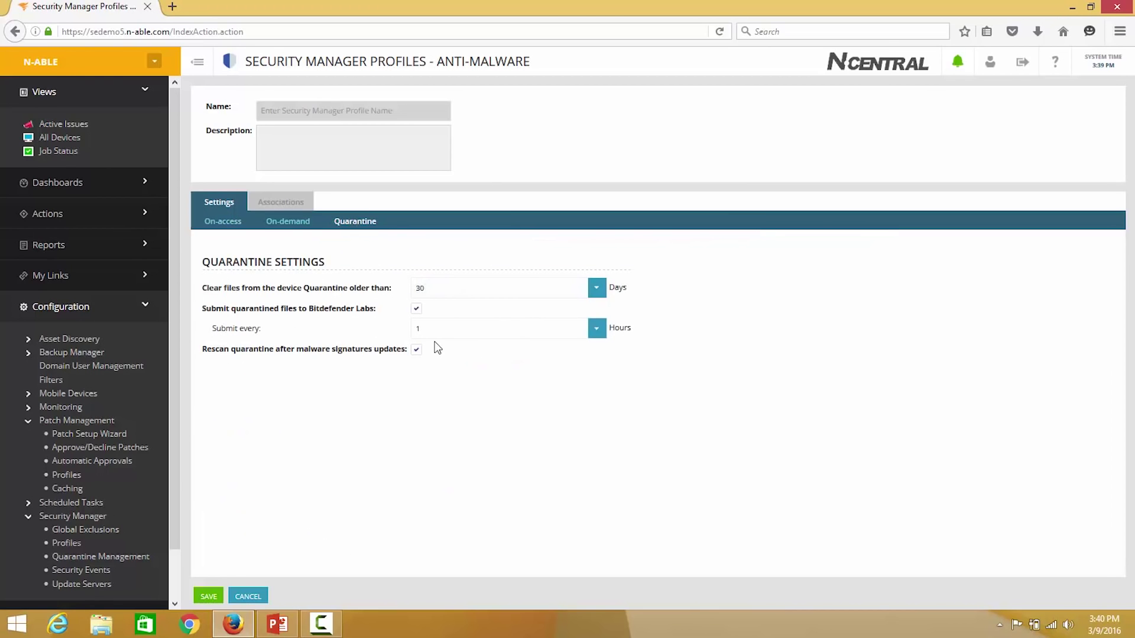
click(289, 224)
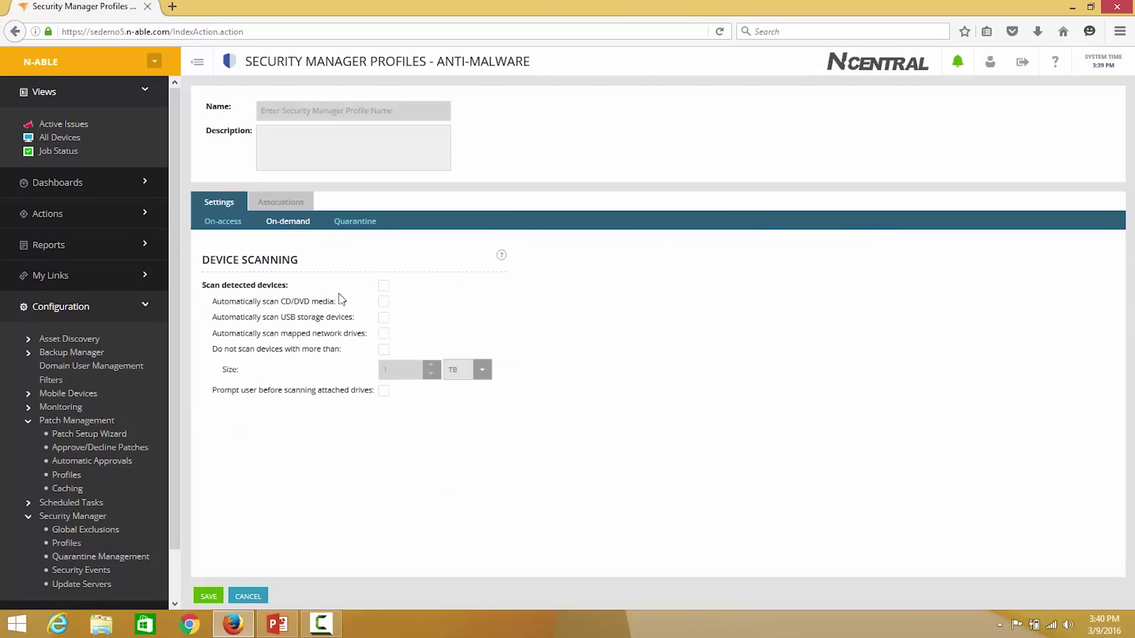
click(383, 350)
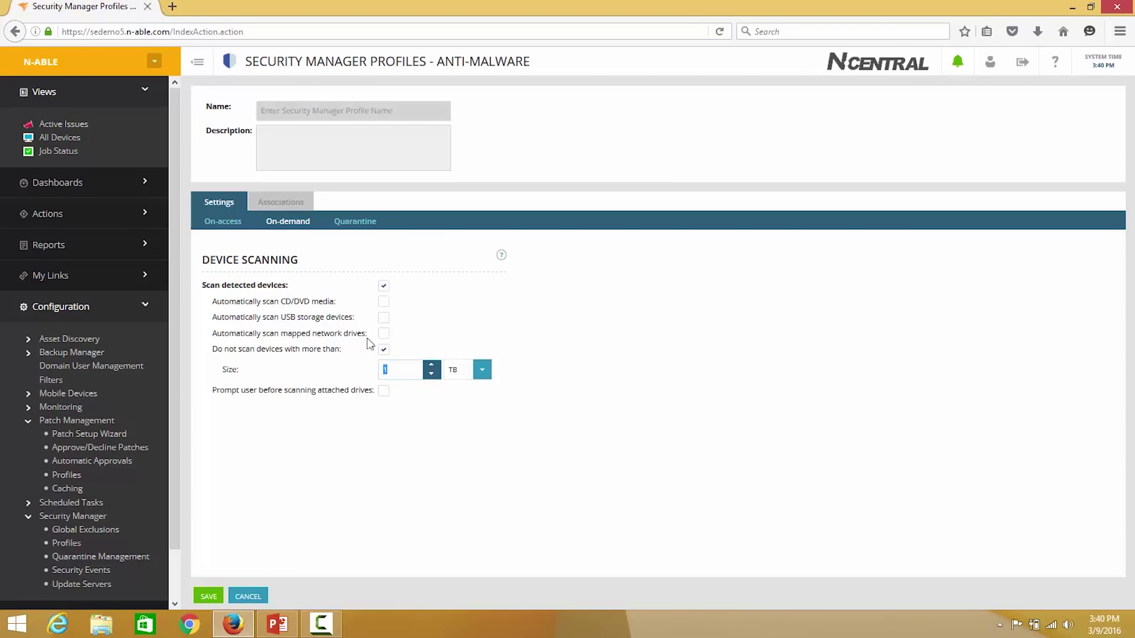
click(256, 597)
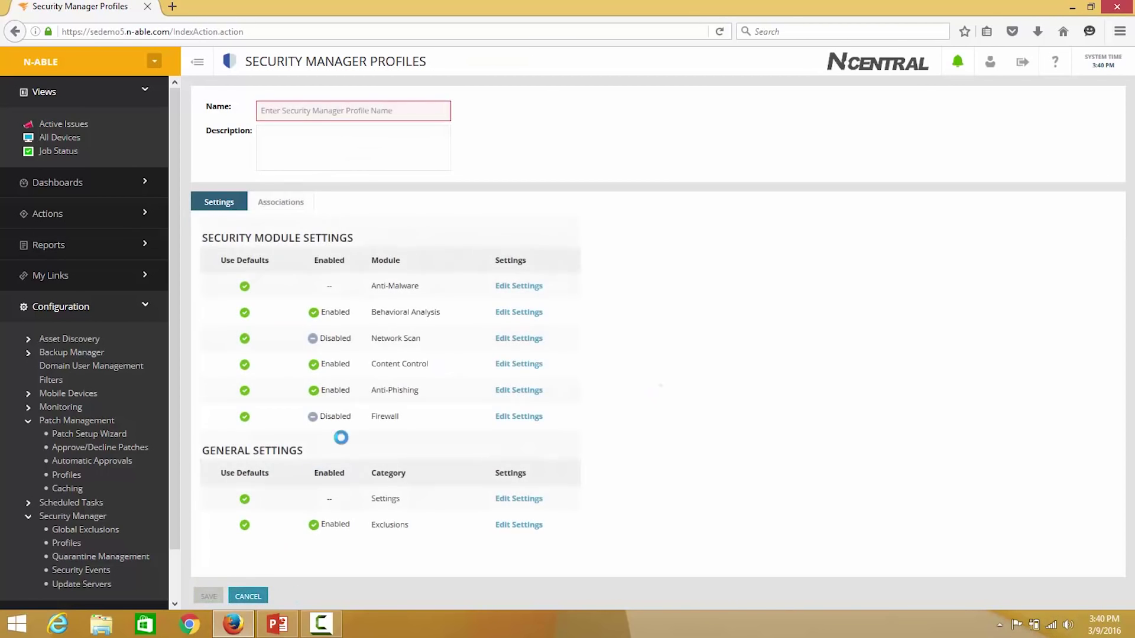
- Enable Active Virus Control and the Intrusion Detection System in Behavioral Analysis, and discard the changes
click(516, 313)
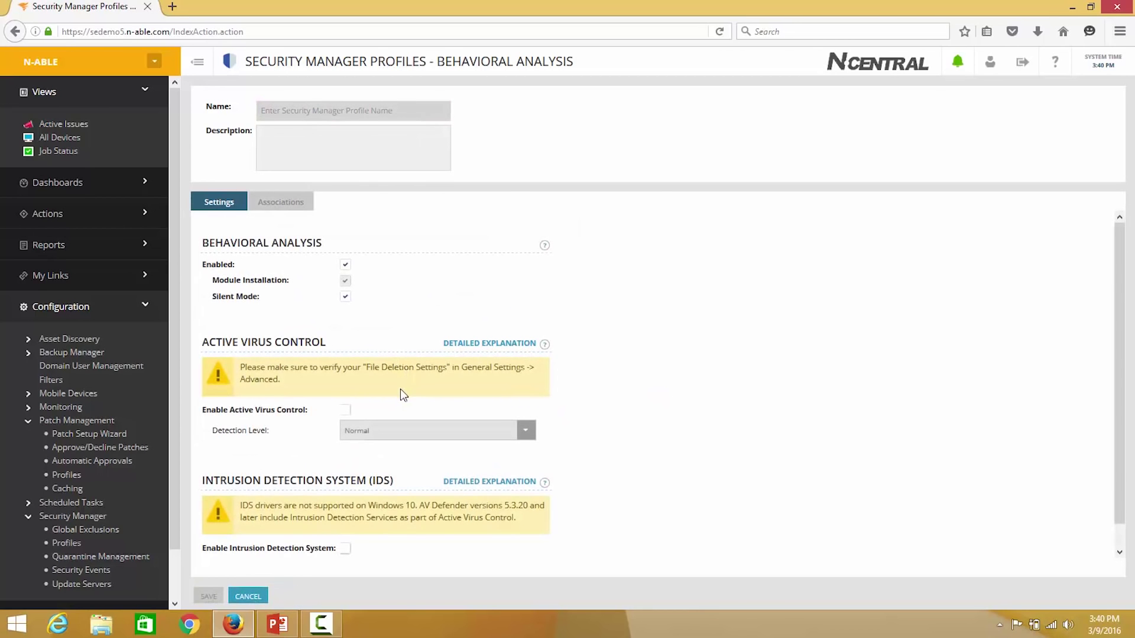
click(345, 410)
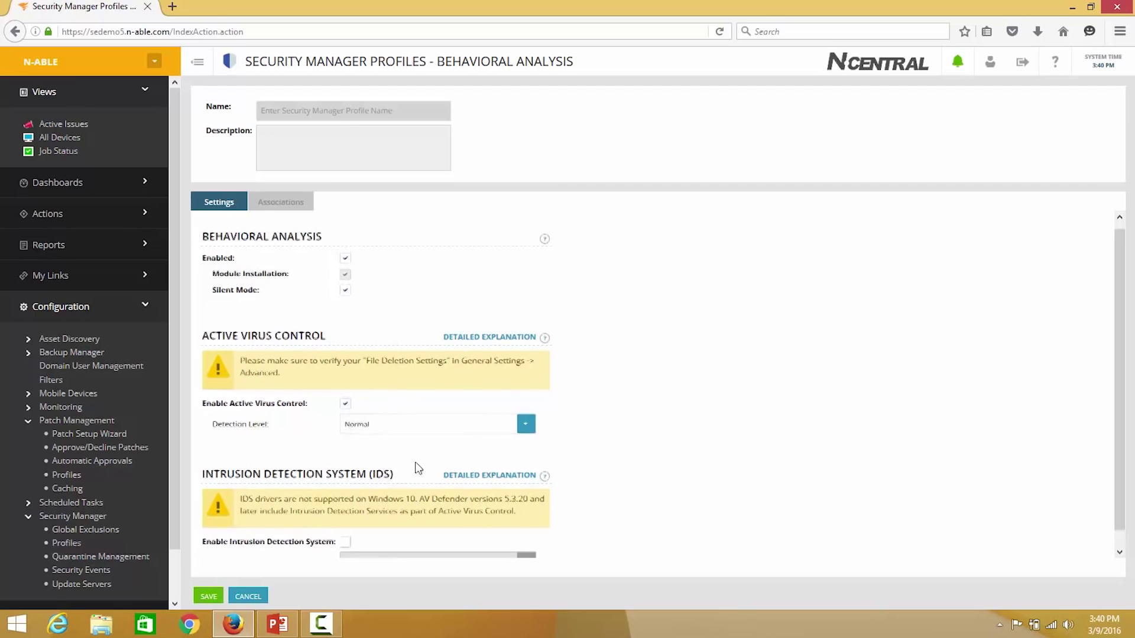
scroll(418, 463, down, 1)
click(346, 525)
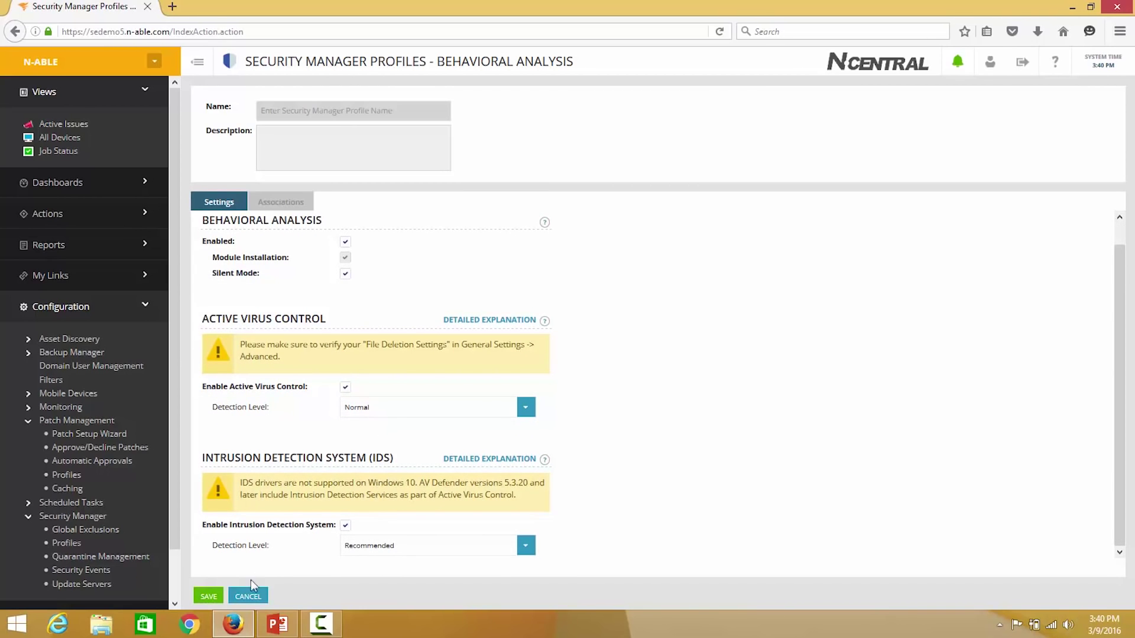
click(247, 597)
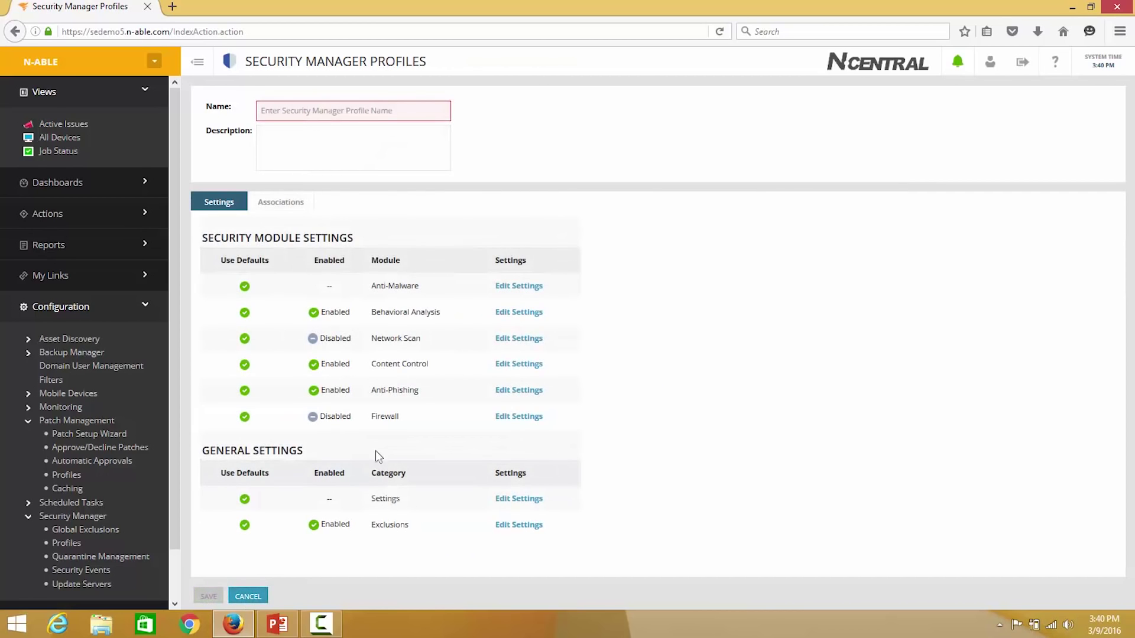
- Enable Internet Control under Content Control, review the web category filtering and website whitelist/blacklist, and discard the changes
click(519, 364)
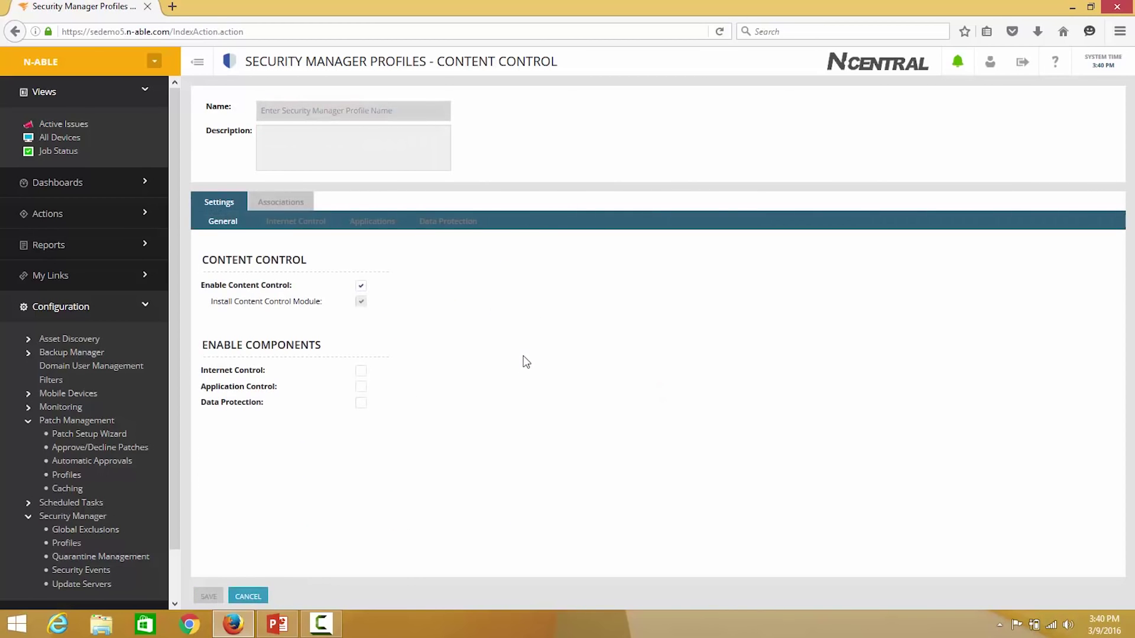
drag(201, 371, 268, 374)
click(364, 371)
click(299, 226)
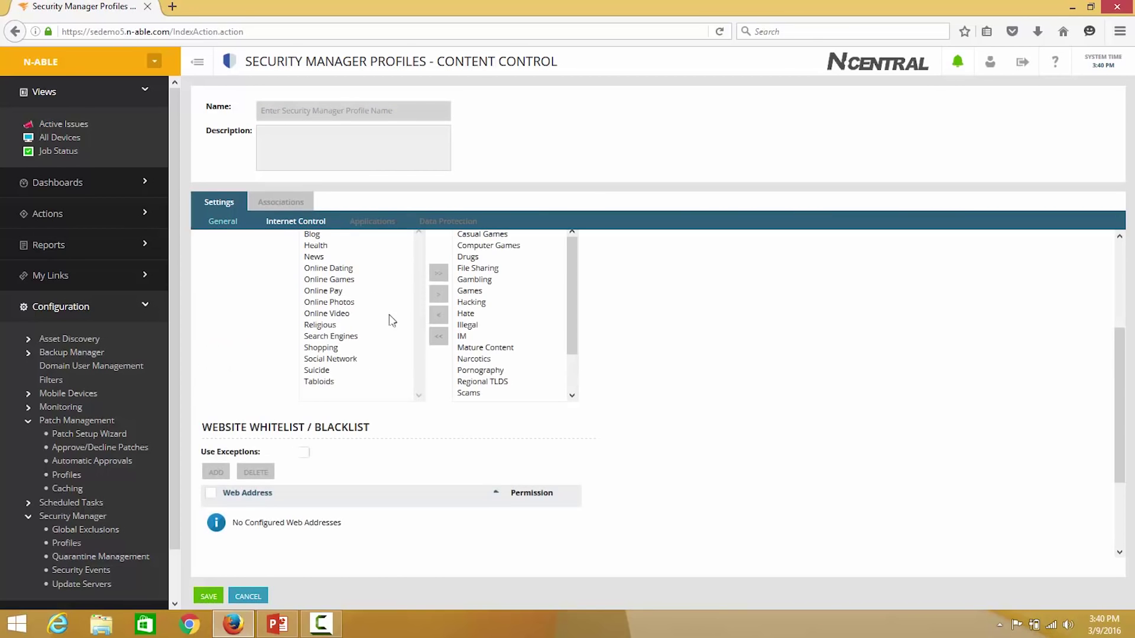
scroll(393, 324, up, 3)
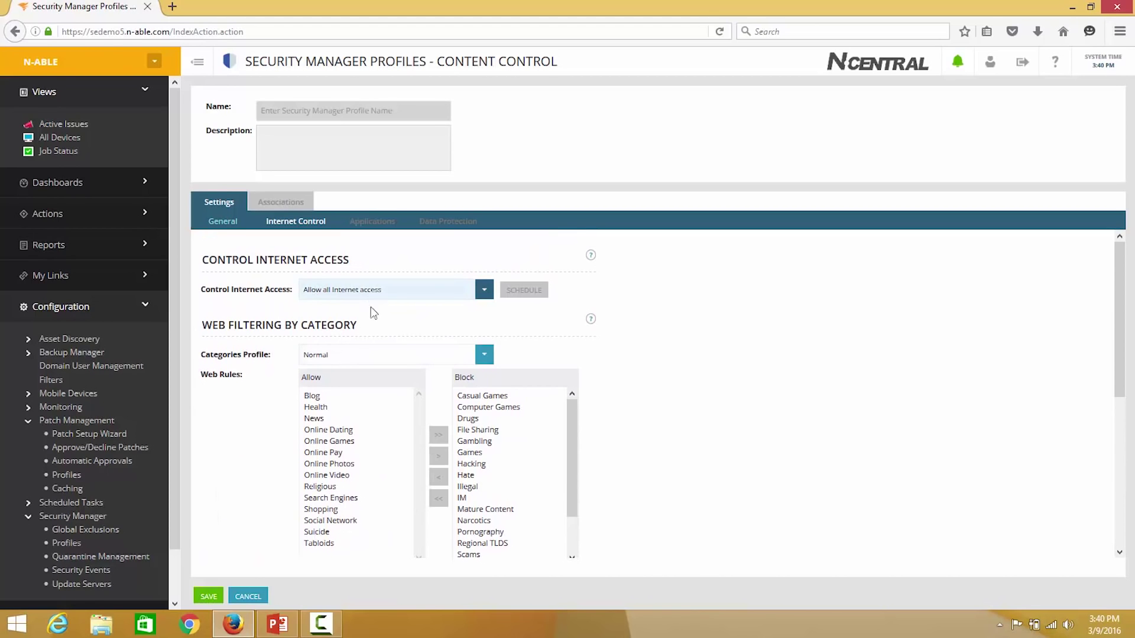
drag(206, 324, 371, 333)
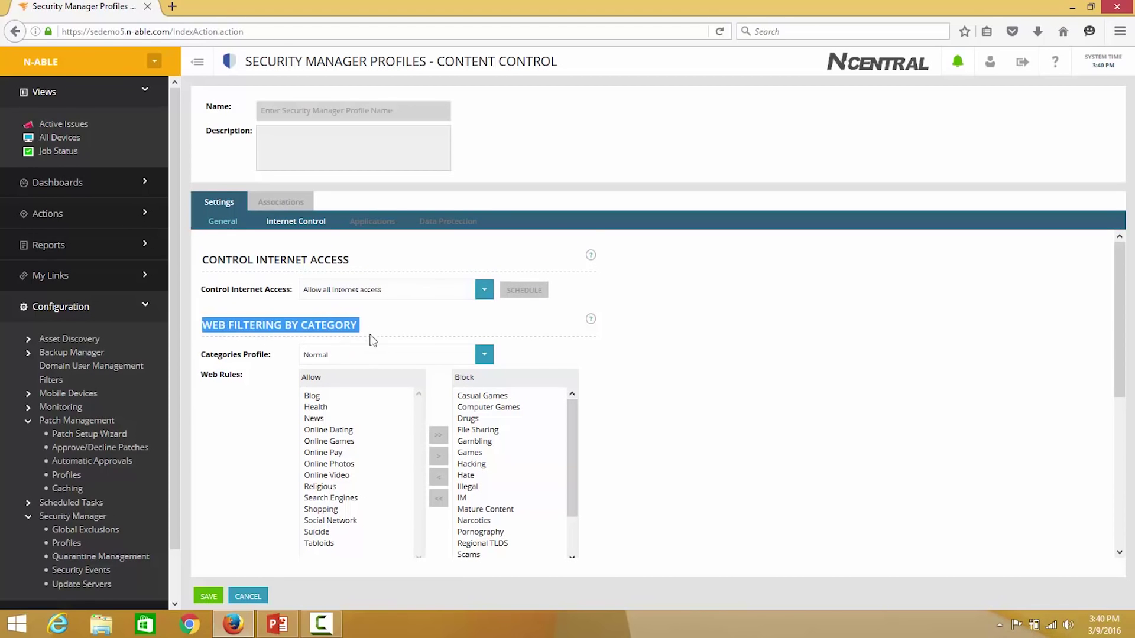
scroll(380, 418, down, 5)
drag(207, 316, 377, 320)
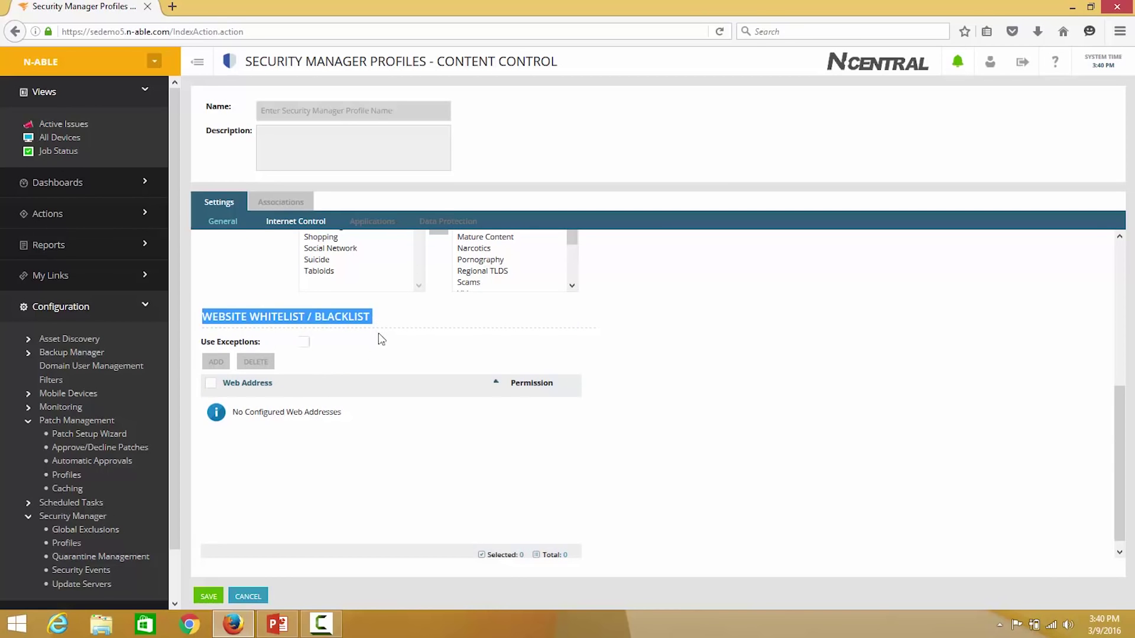
click(248, 596)
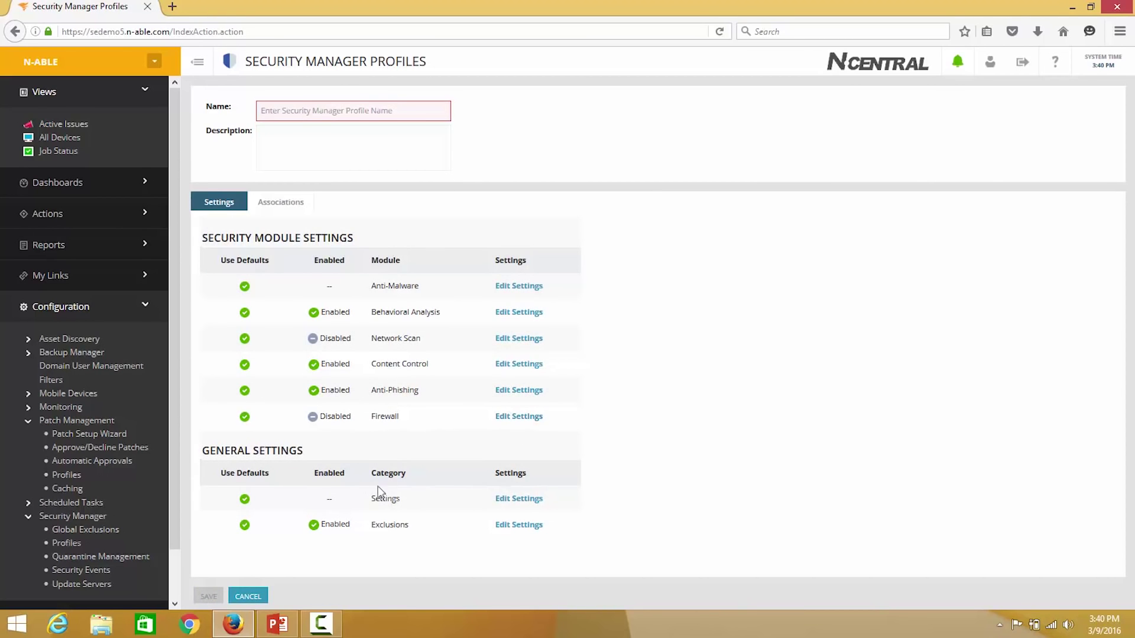
- Review the new profile's general display and update settings and leave them without saving
click(510, 499)
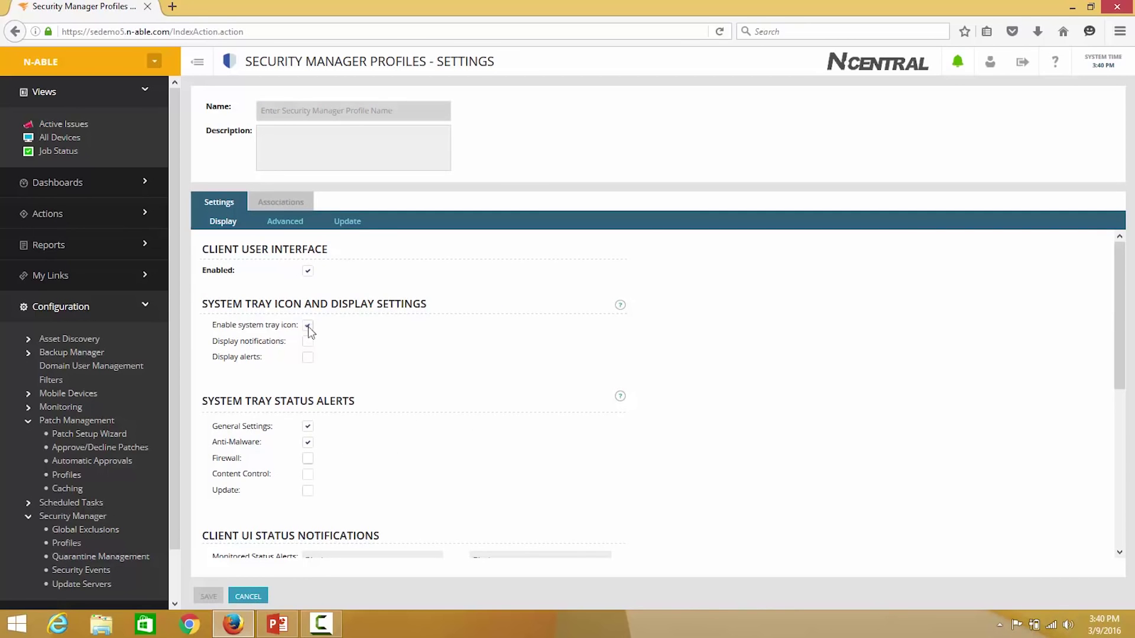
click(354, 226)
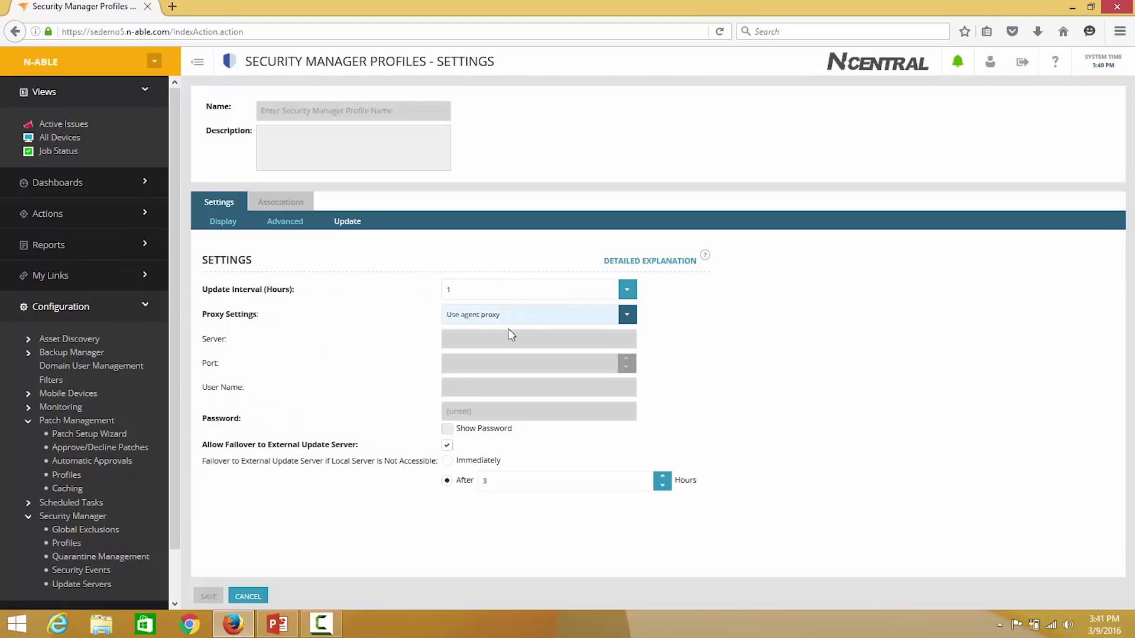
click(248, 598)
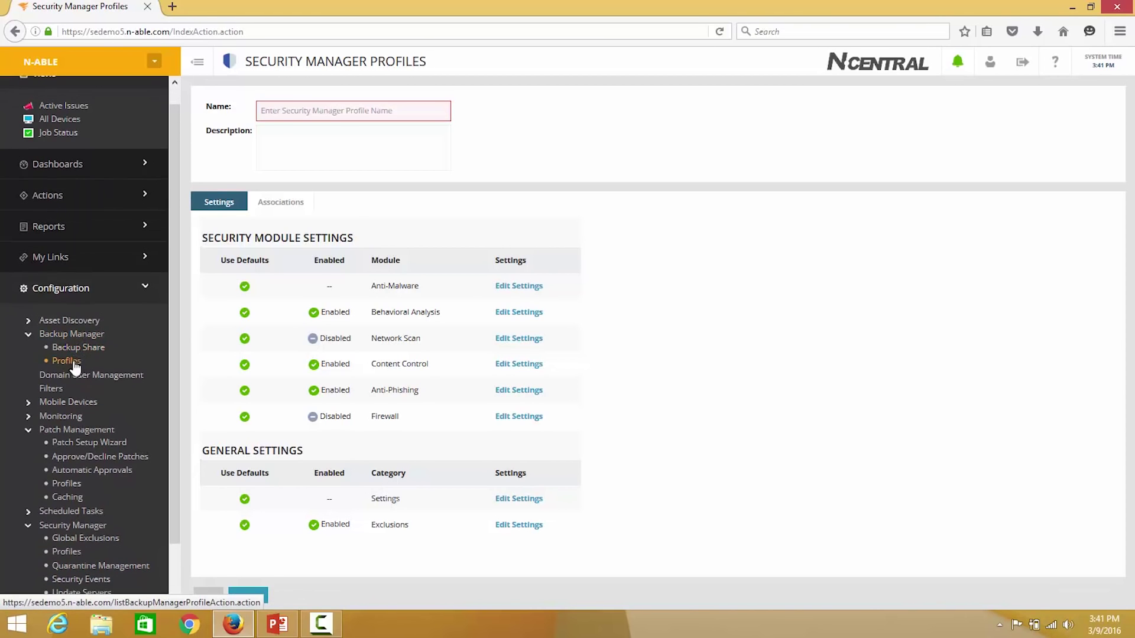
- Open the list of Backup Manager profiles
click(68, 362)
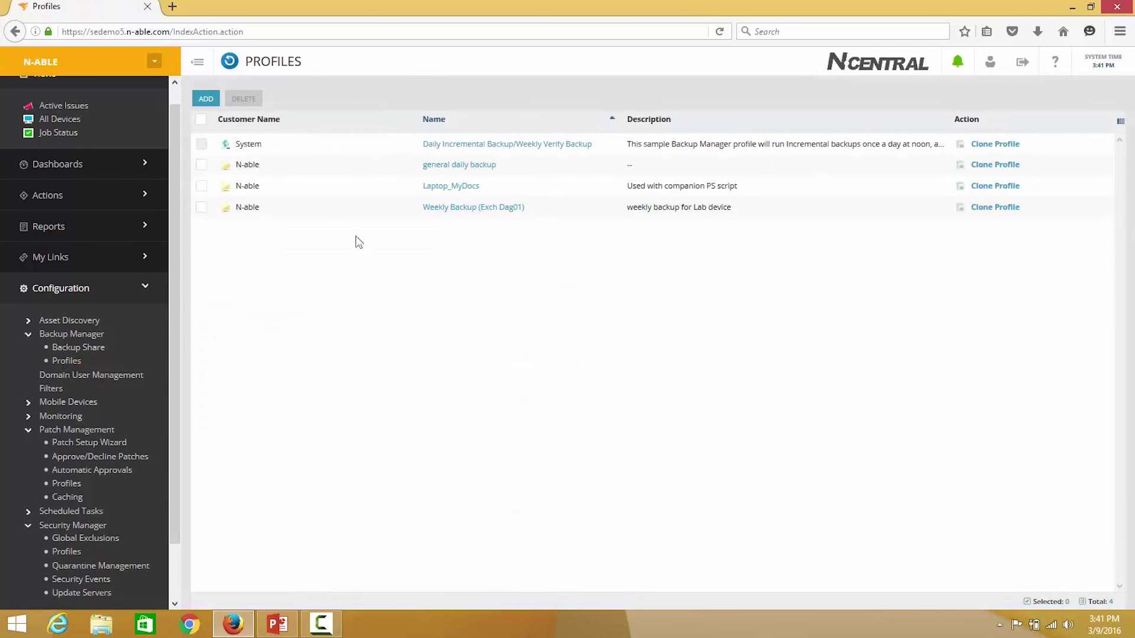
- Start a new Backup Manager profile and review its destination, administrator account and source volume settings
click(206, 99)
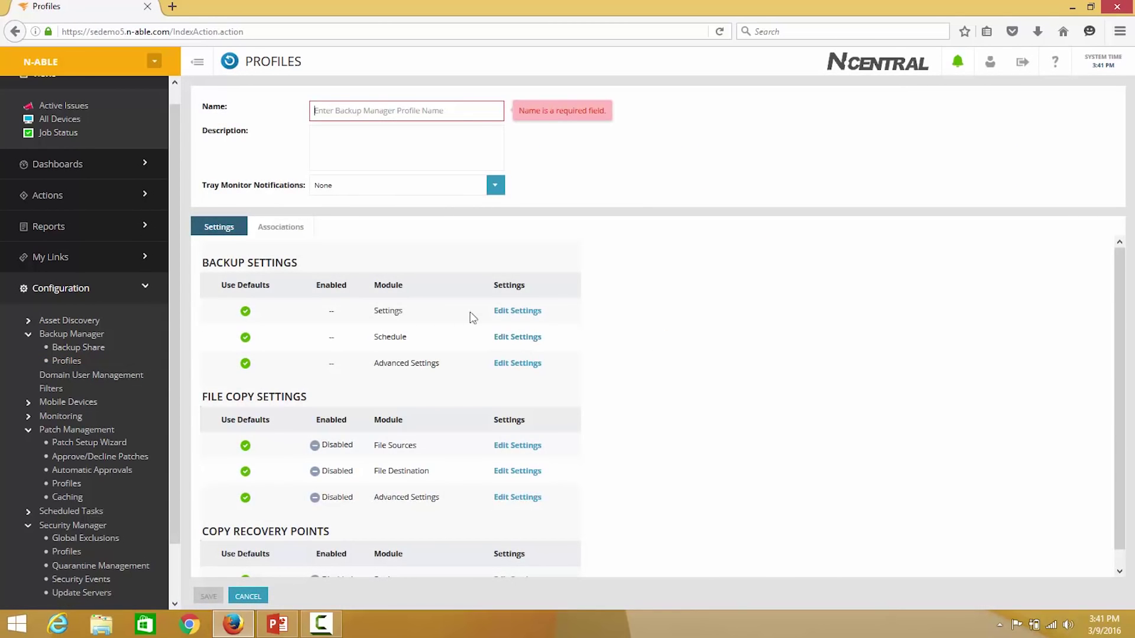
click(508, 310)
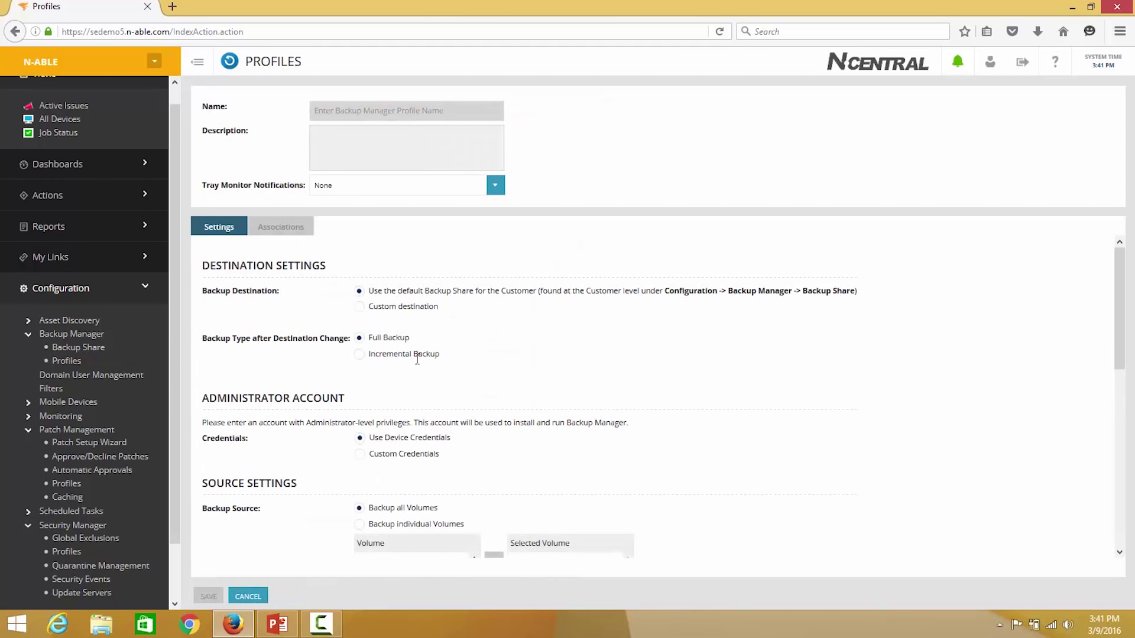
scroll(417, 359, down, 3)
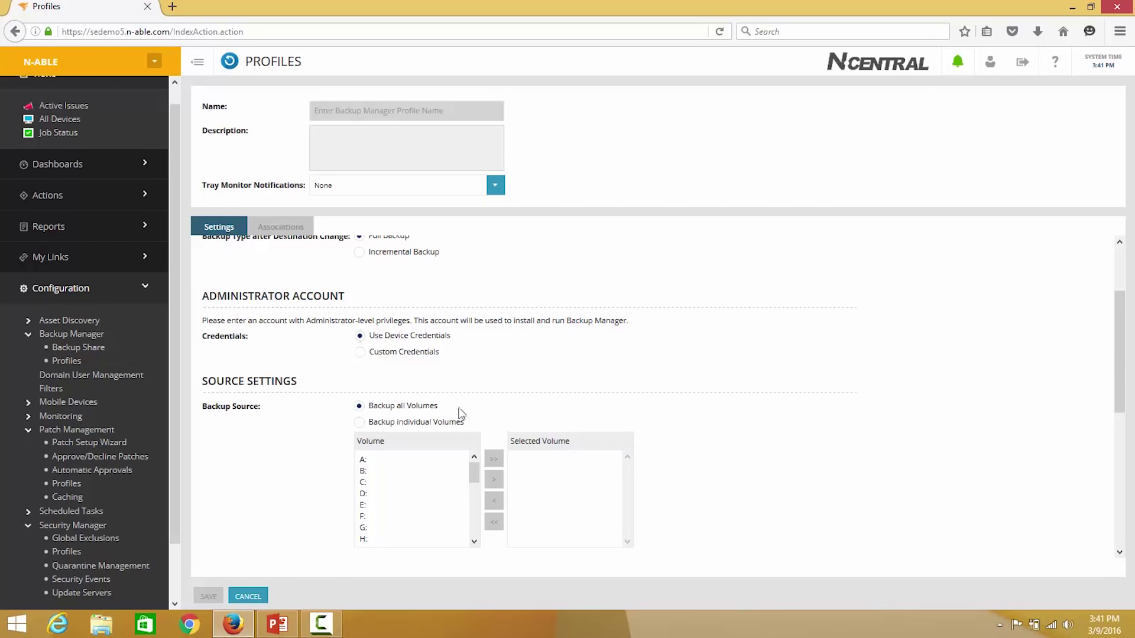
scroll(452, 381, down, 3)
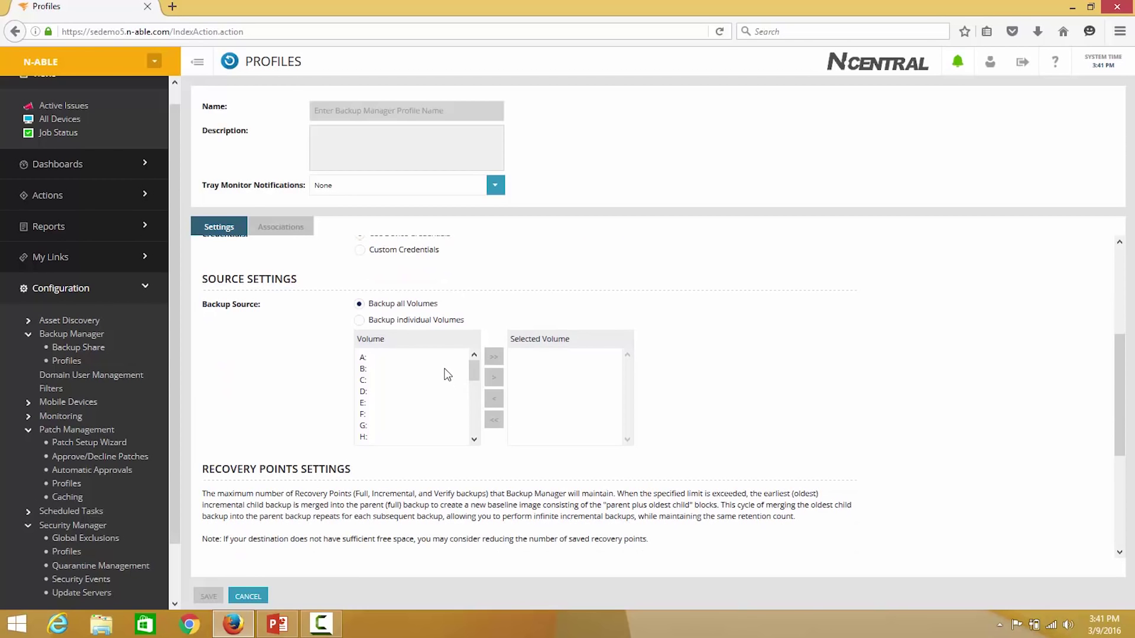
scroll(279, 414, down, 6)
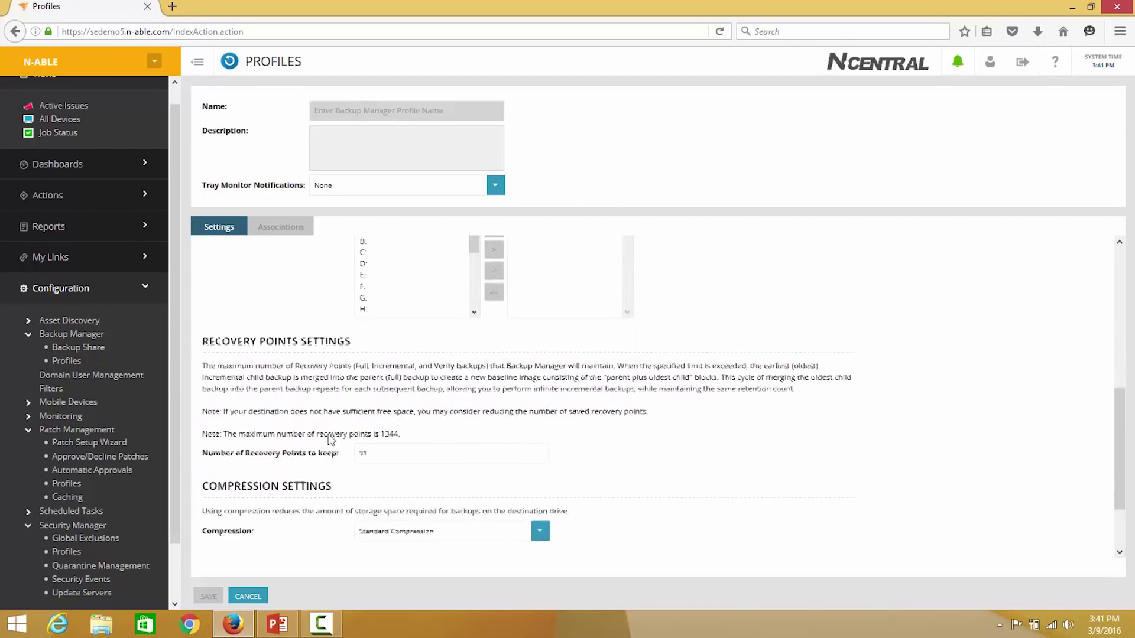
- Review the recovery point limit, compression and encryption settings of the new profile and leave them without saving
drag(406, 348, 374, 349)
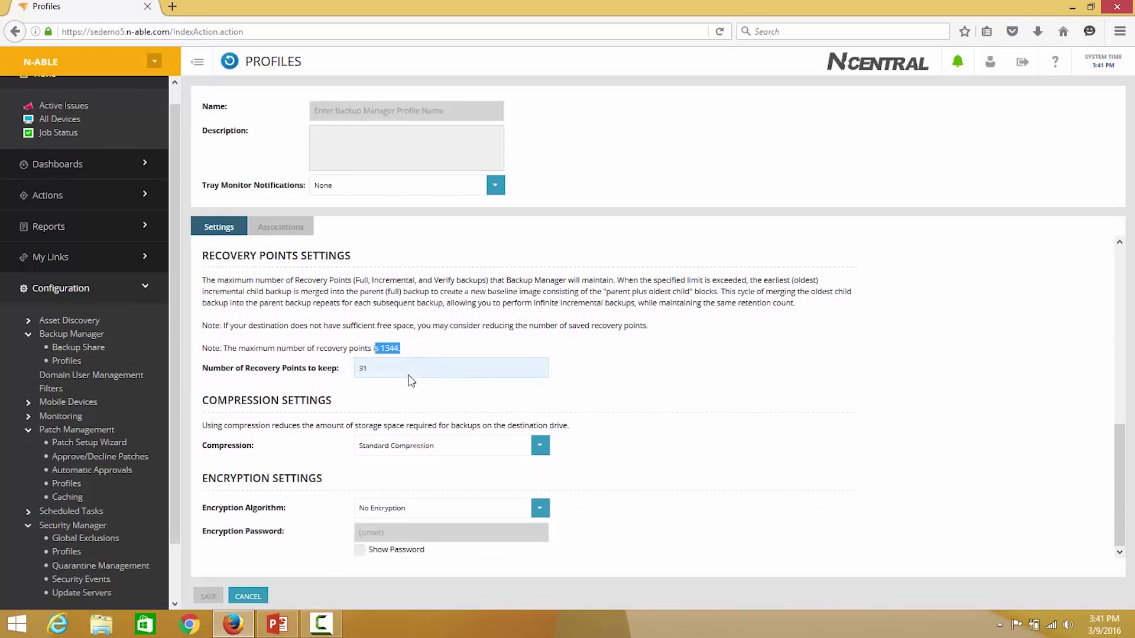
click(366, 398)
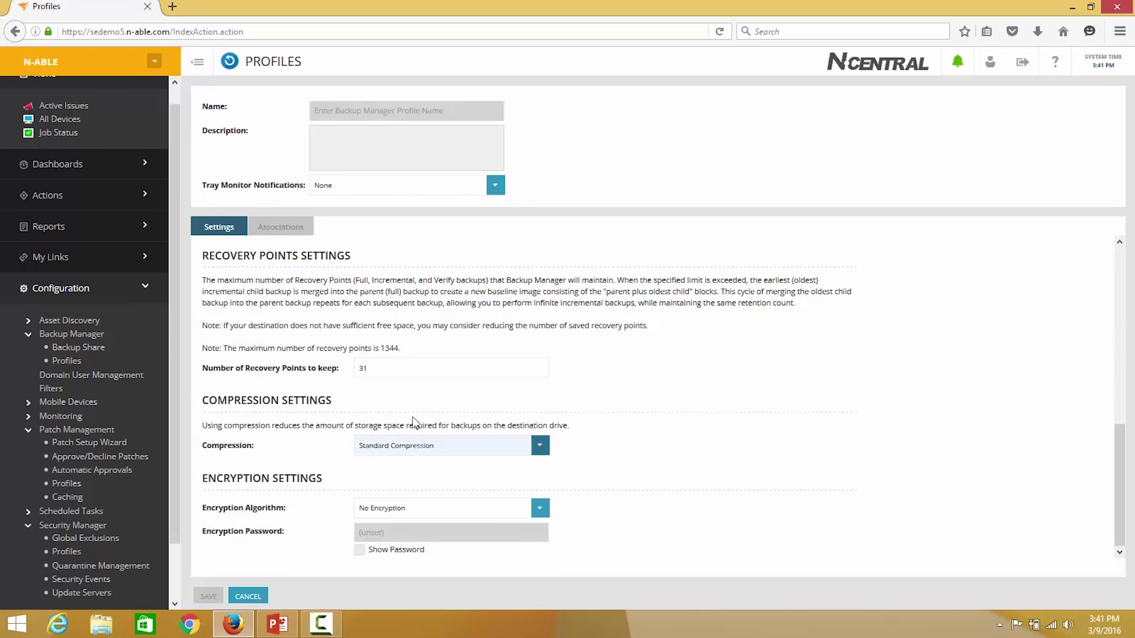
click(539, 447)
click(635, 467)
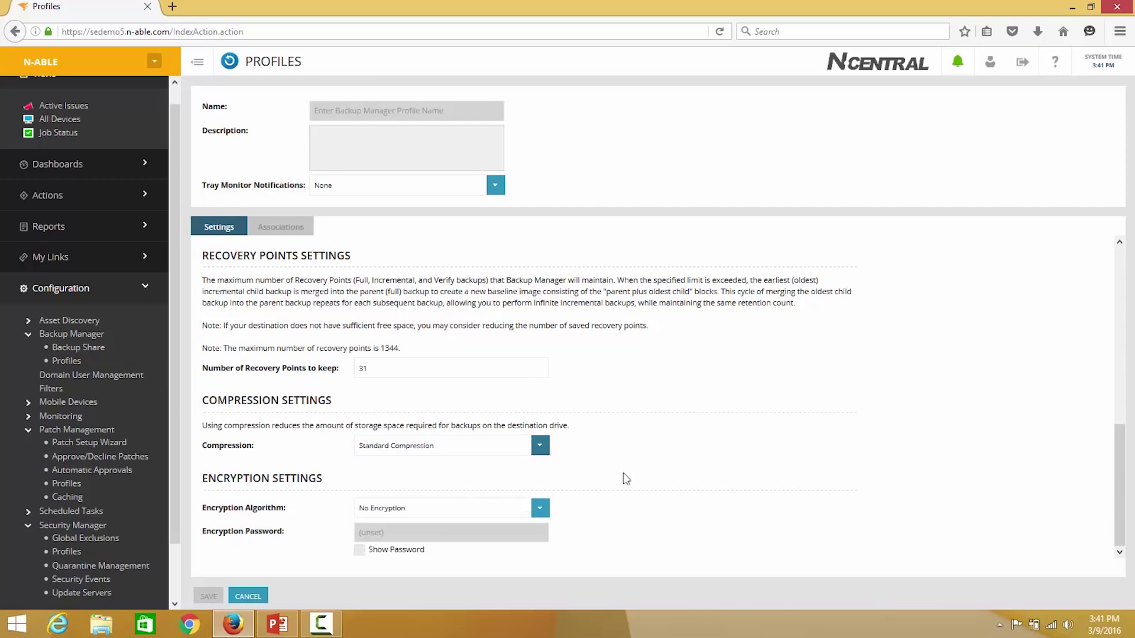
click(540, 512)
click(595, 495)
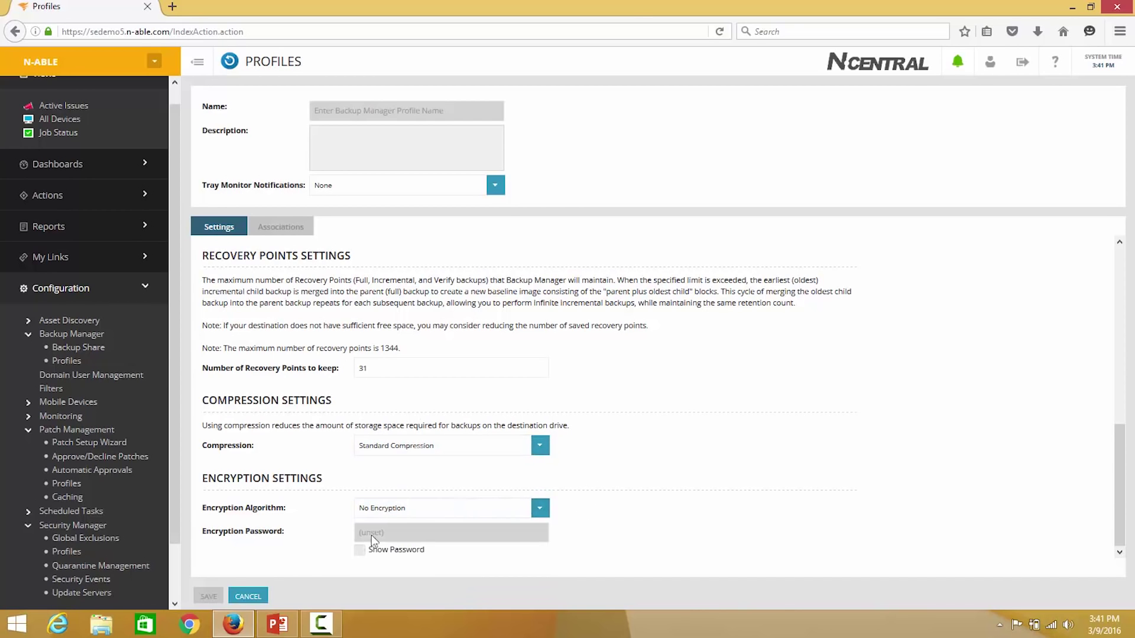
click(248, 596)
- Review the profile's backup schedule and its advanced log truncation, restore catalog and throttling settings, leaving both without saving
click(517, 338)
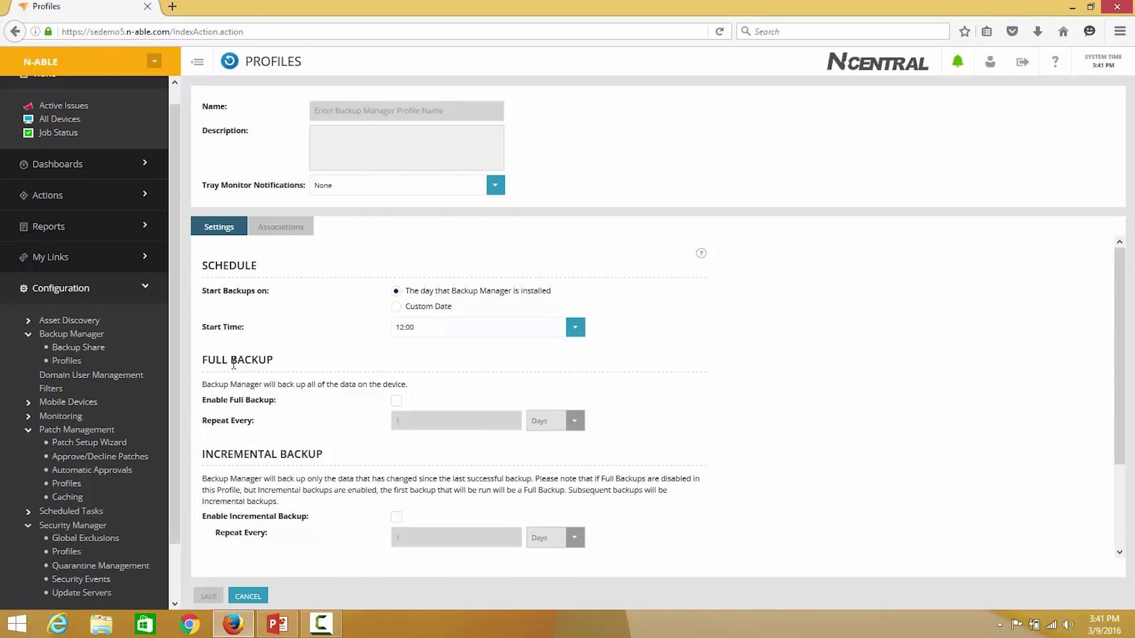
scroll(358, 476, down, 3)
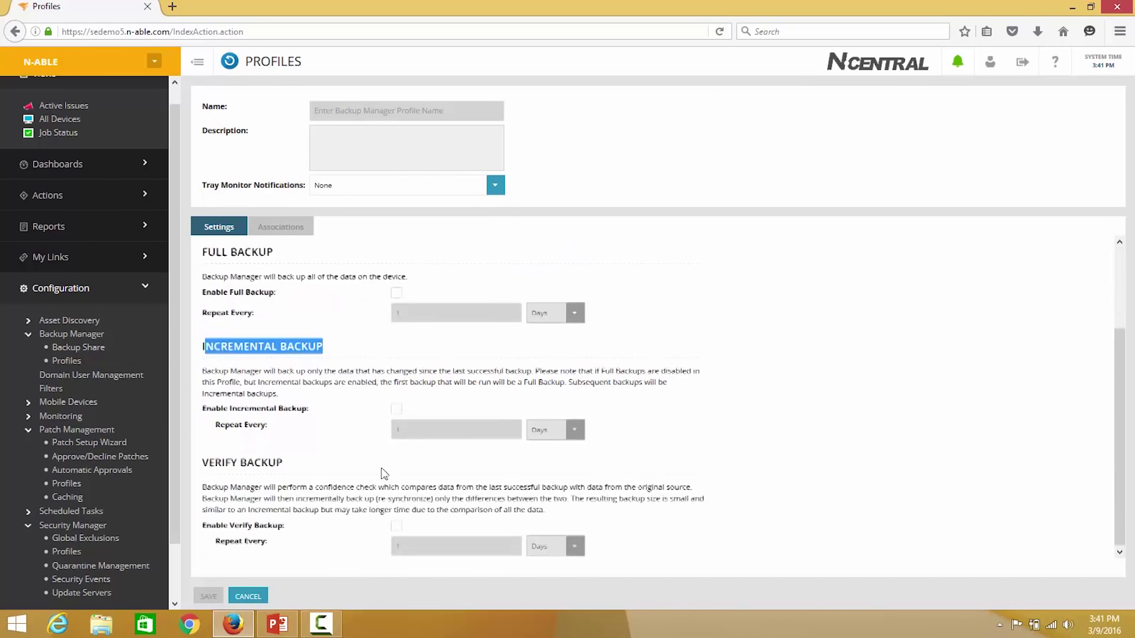
drag(284, 467, 209, 465)
click(248, 596)
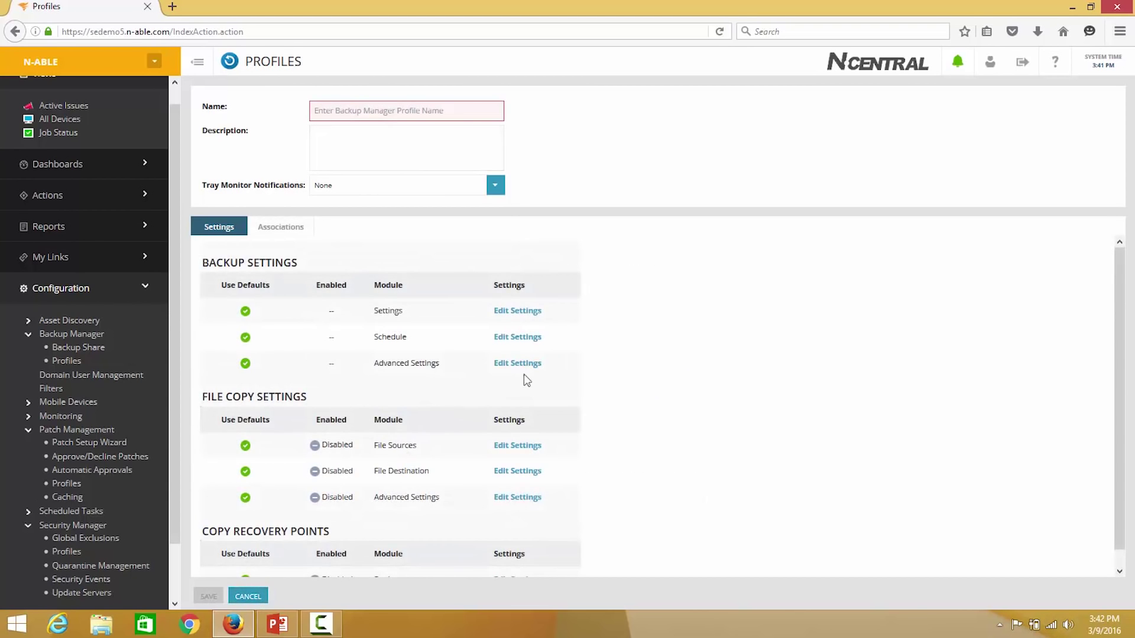
click(522, 364)
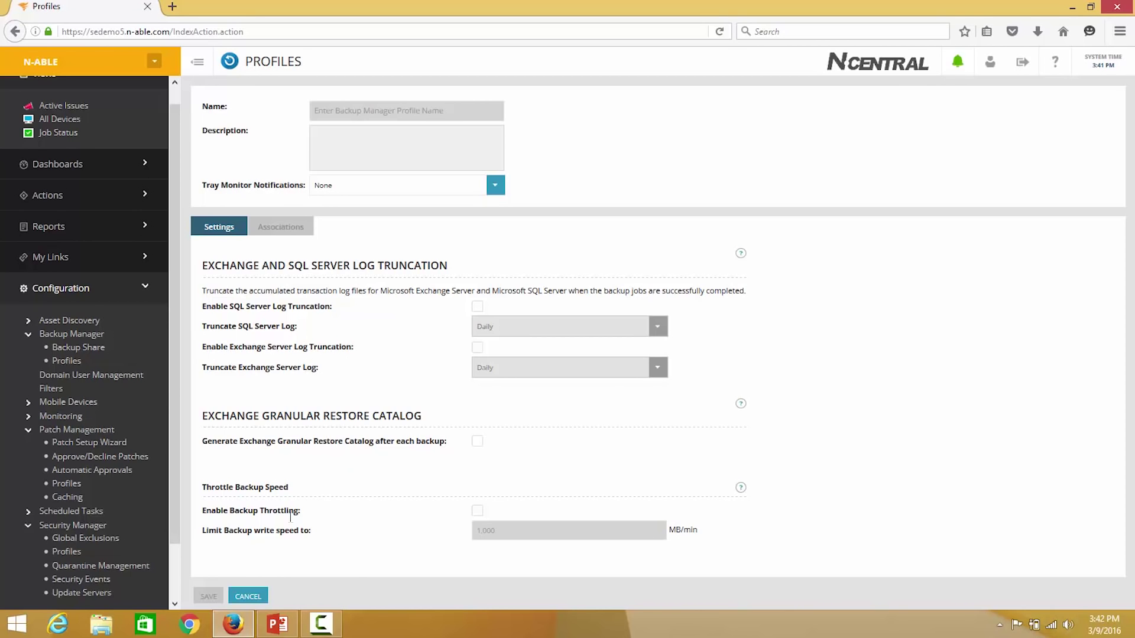
click(249, 596)
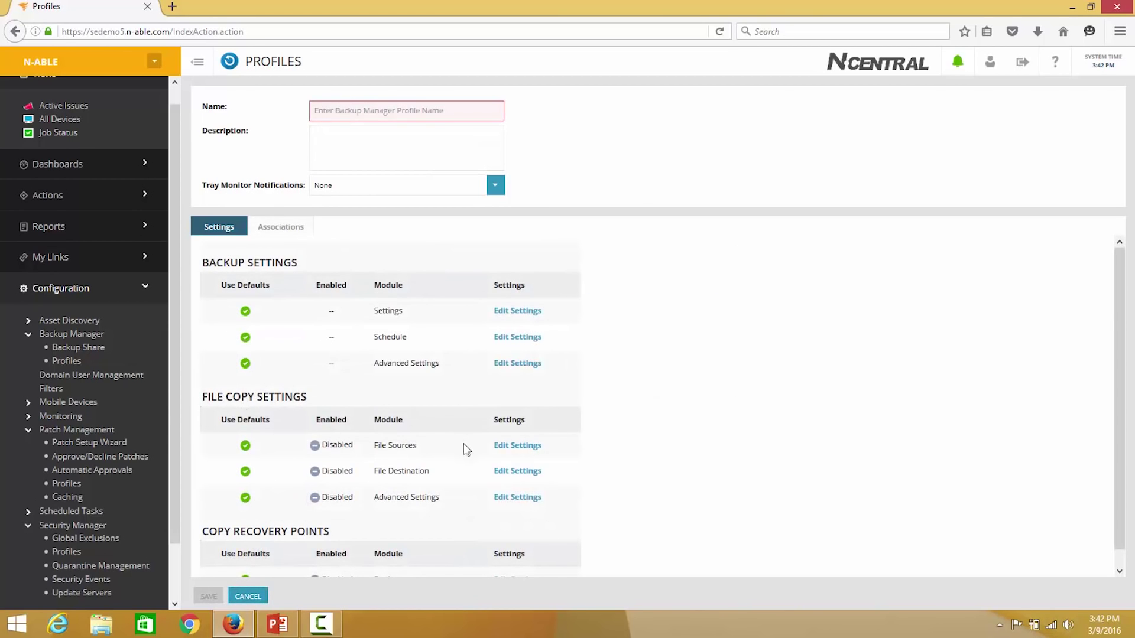
- Switch the File Destination to File Copy to Cloud, review the available SaaS vendors, and discard the changes
click(517, 471)
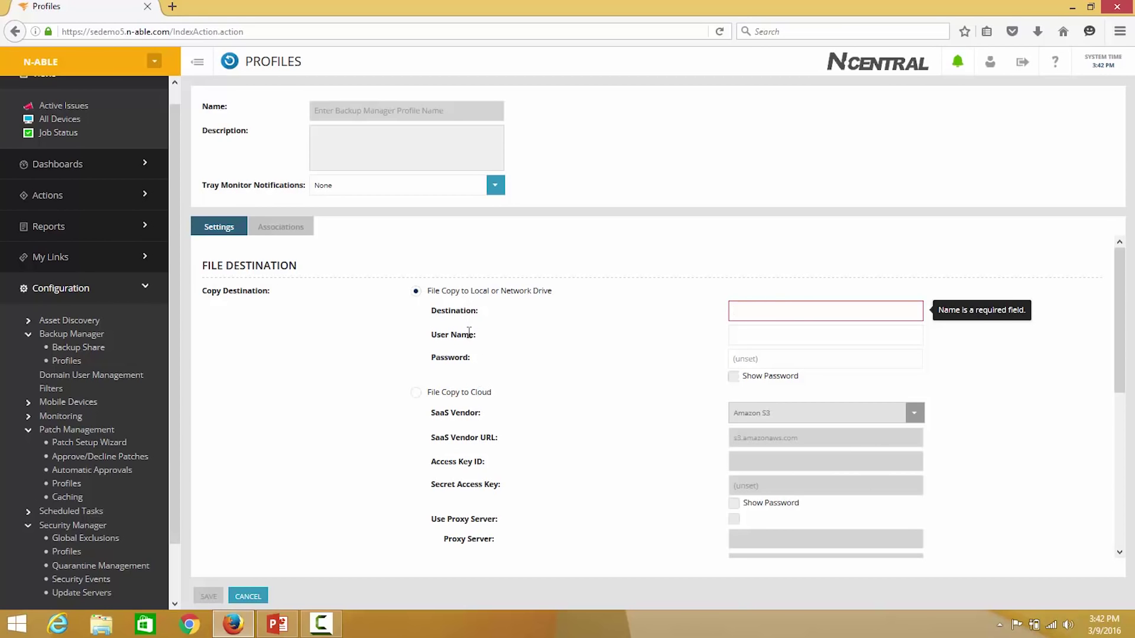
click(417, 393)
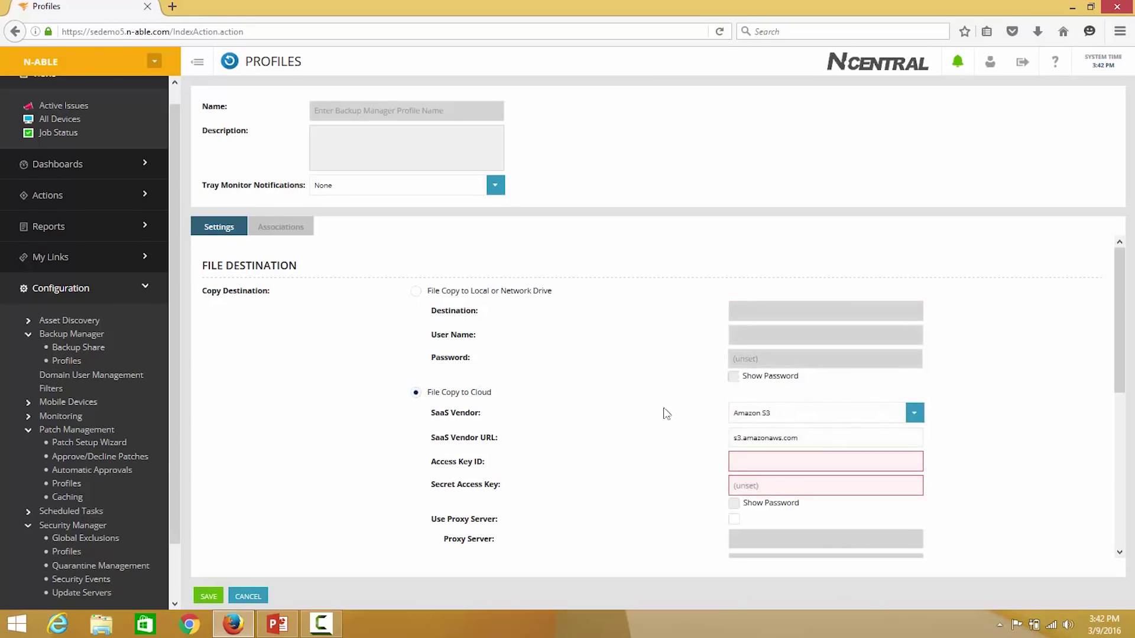
click(914, 415)
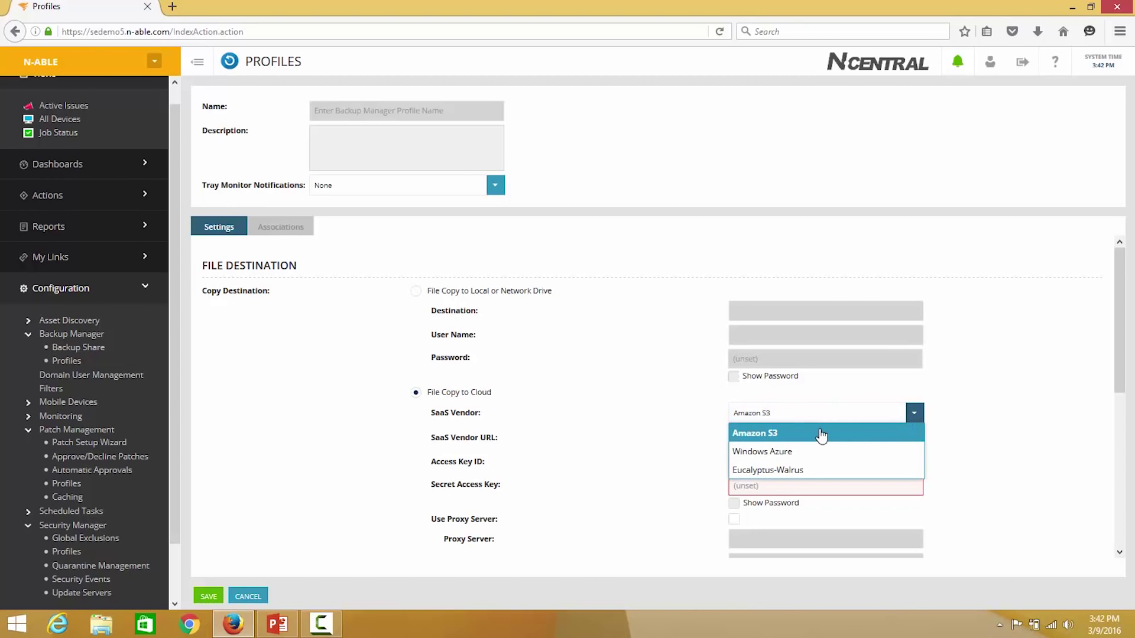
click(654, 436)
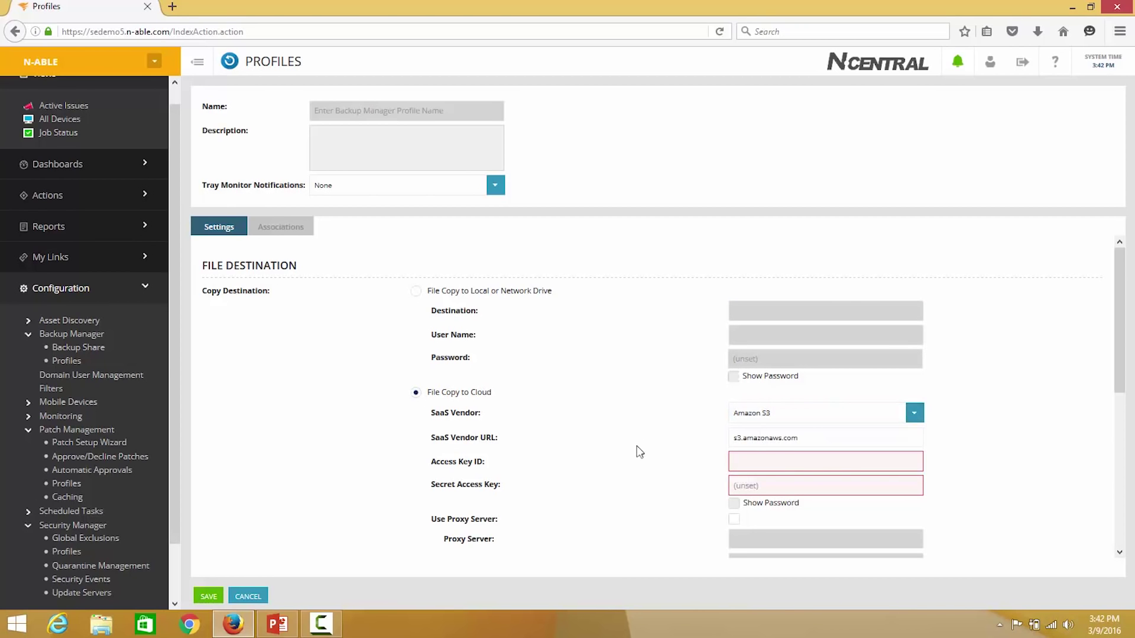
click(248, 597)
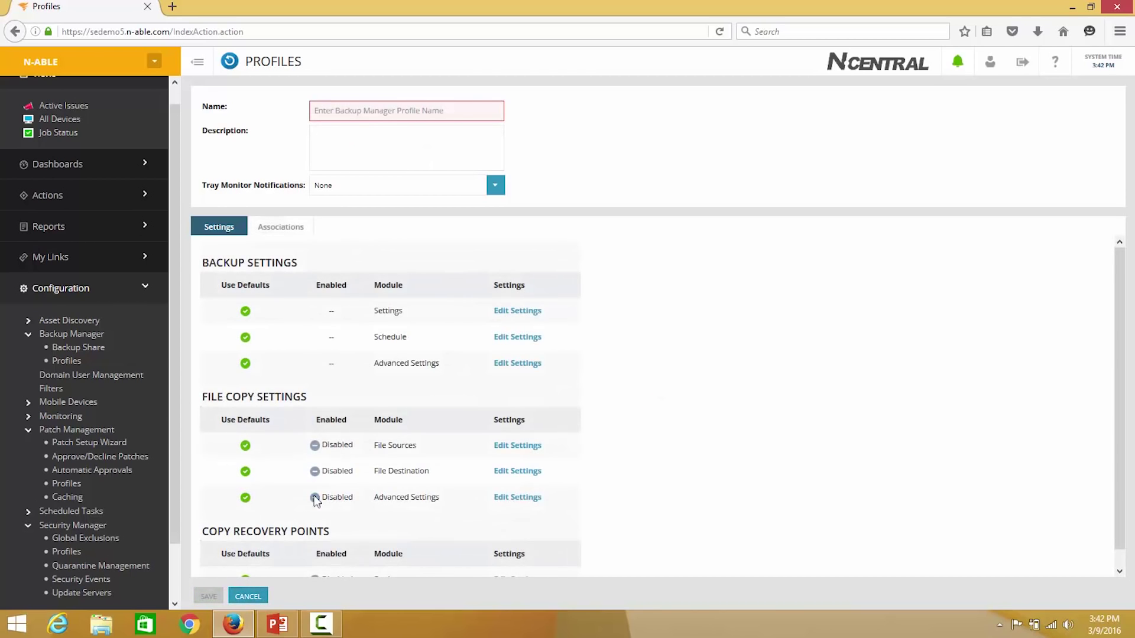
- Enable Copying Recovery Points in the Copy Recovery Points settings, review its options, and discard the changes
scroll(408, 485, down, 1)
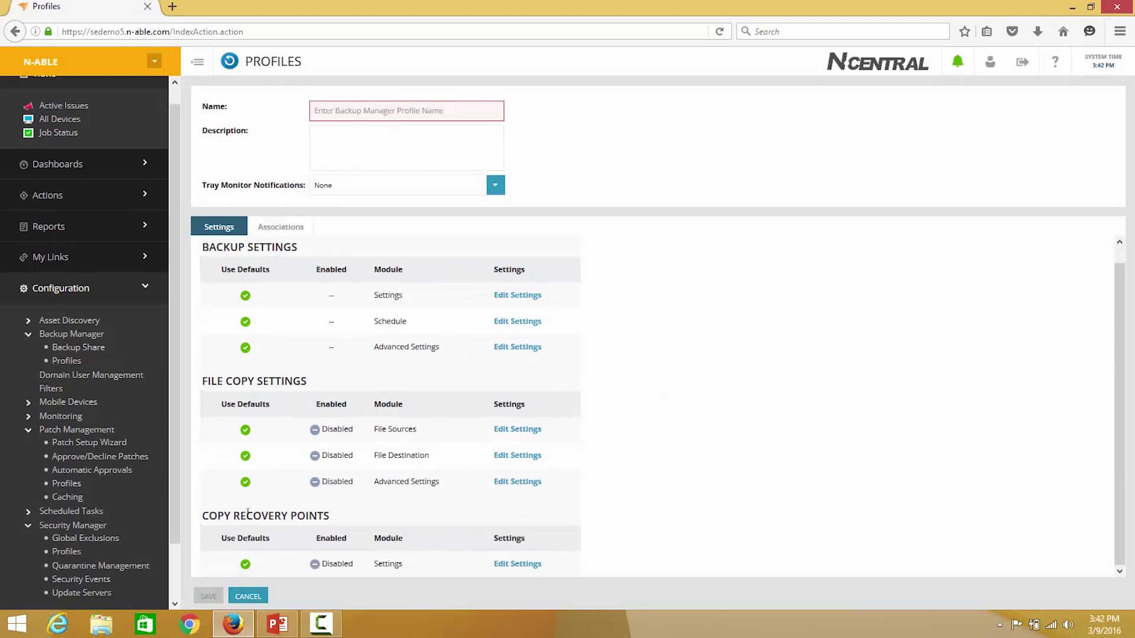
click(516, 564)
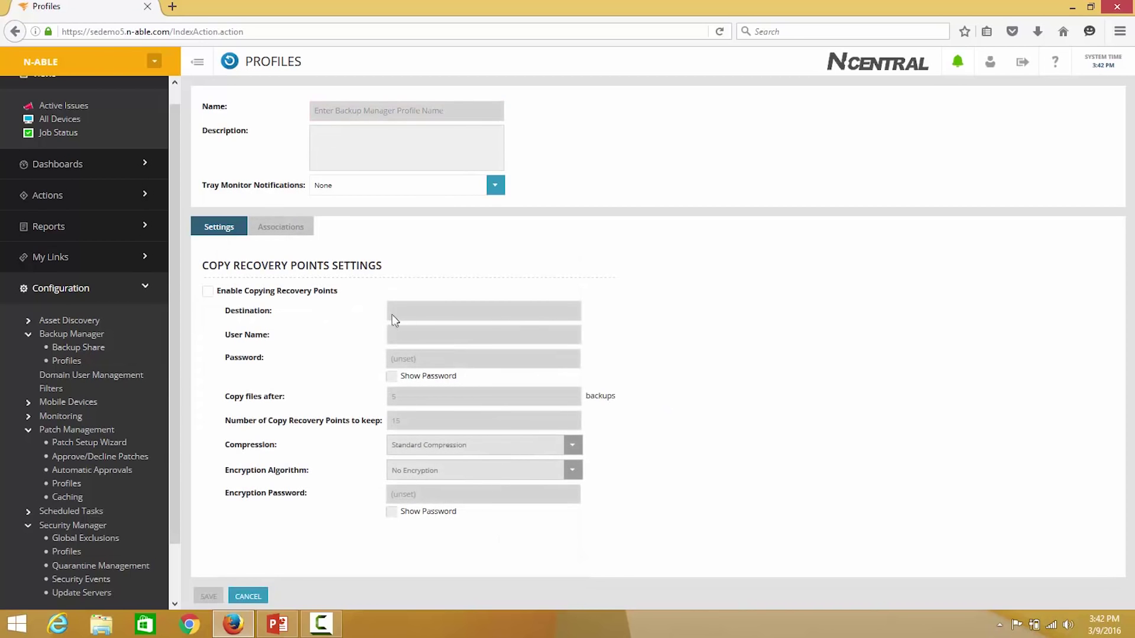
click(208, 292)
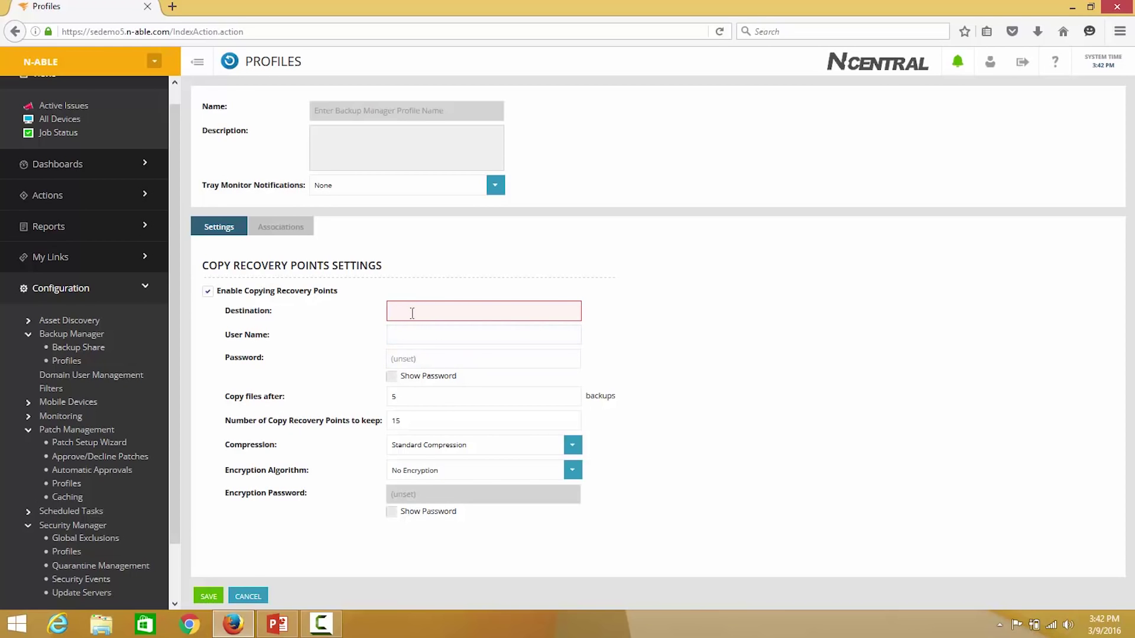
click(248, 596)
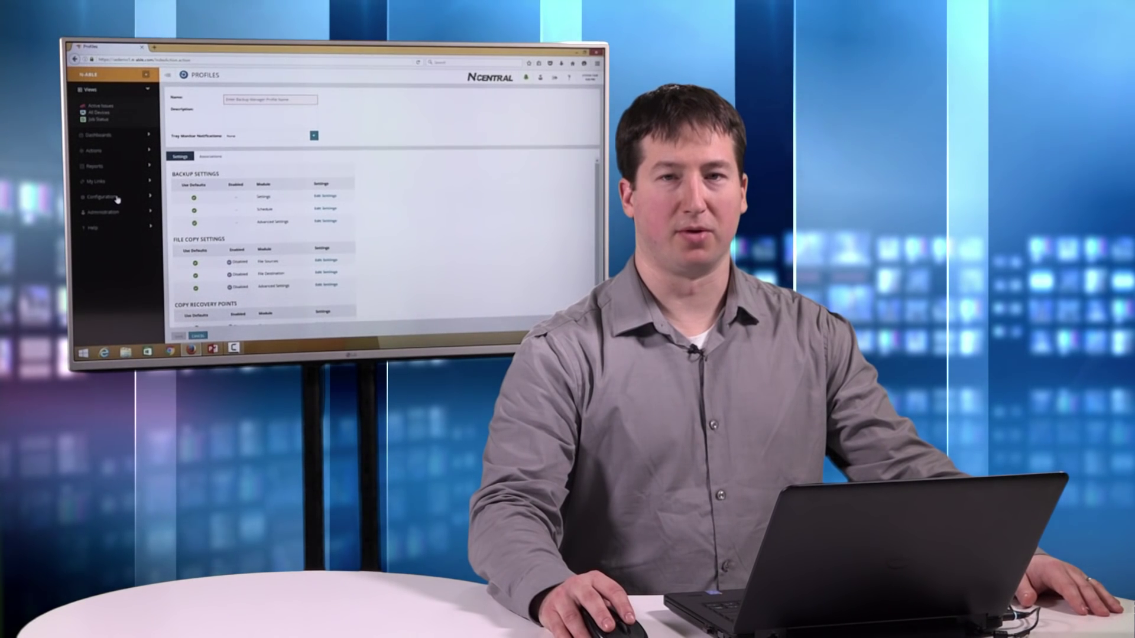
- Launch Automation Manager and create a new policy named "onboarding" with the description "1"
click(92, 151)
click(109, 262)
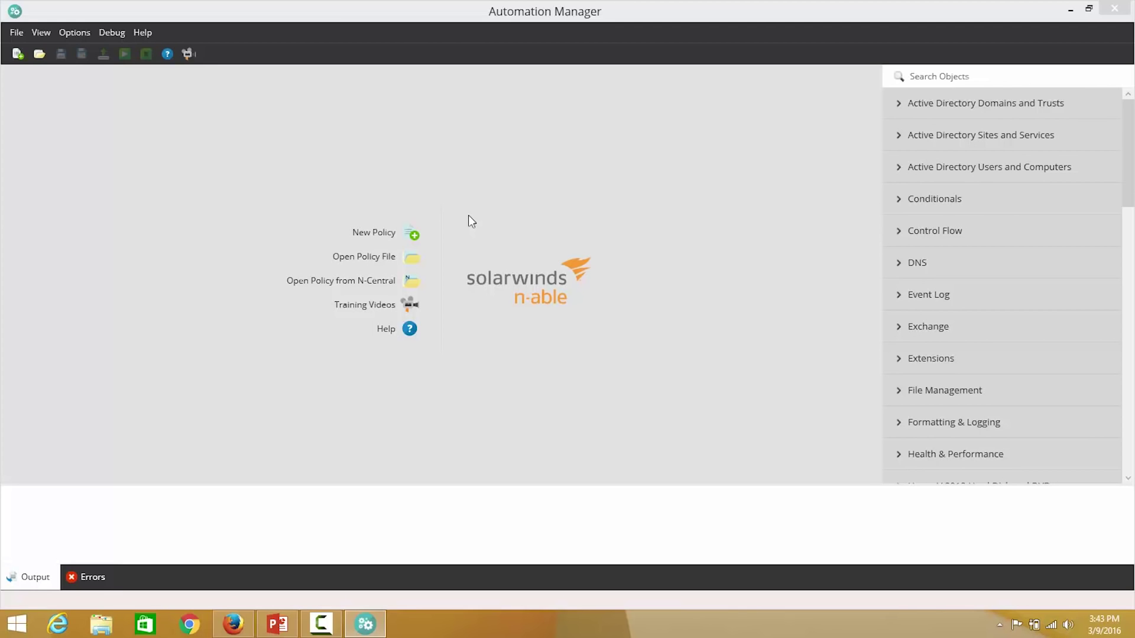
click(389, 233)
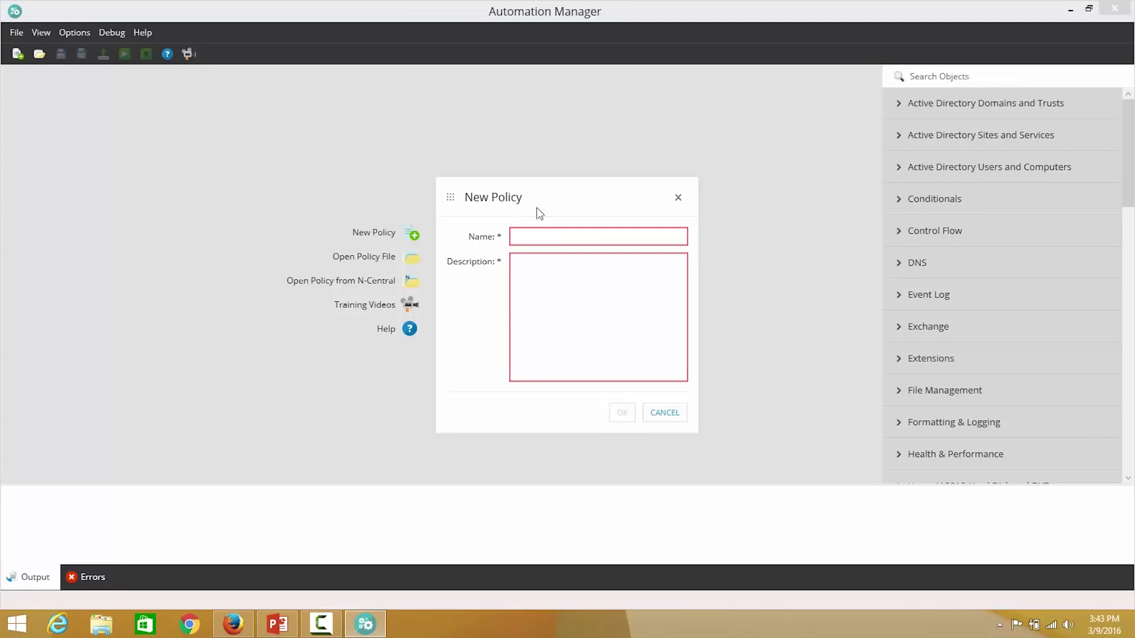
text(onboarding)
key(Tab)
text(1)
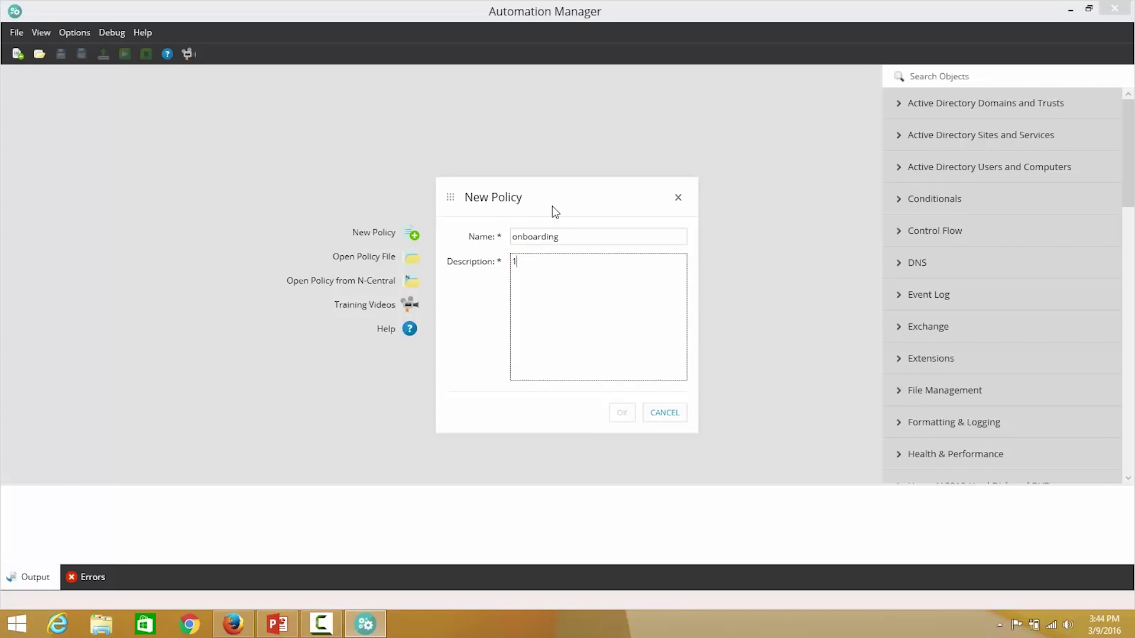
click(622, 414)
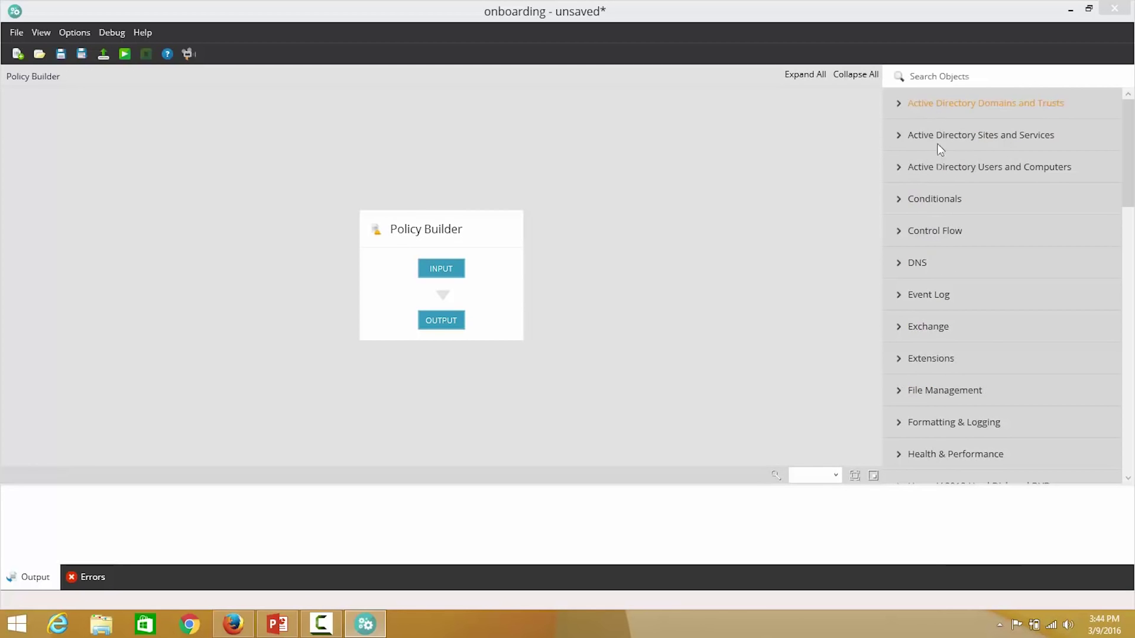
- Examine the objects available under Active Directory Domains and Trusts, Conditionals, Control Flow and Event Log
click(942, 103)
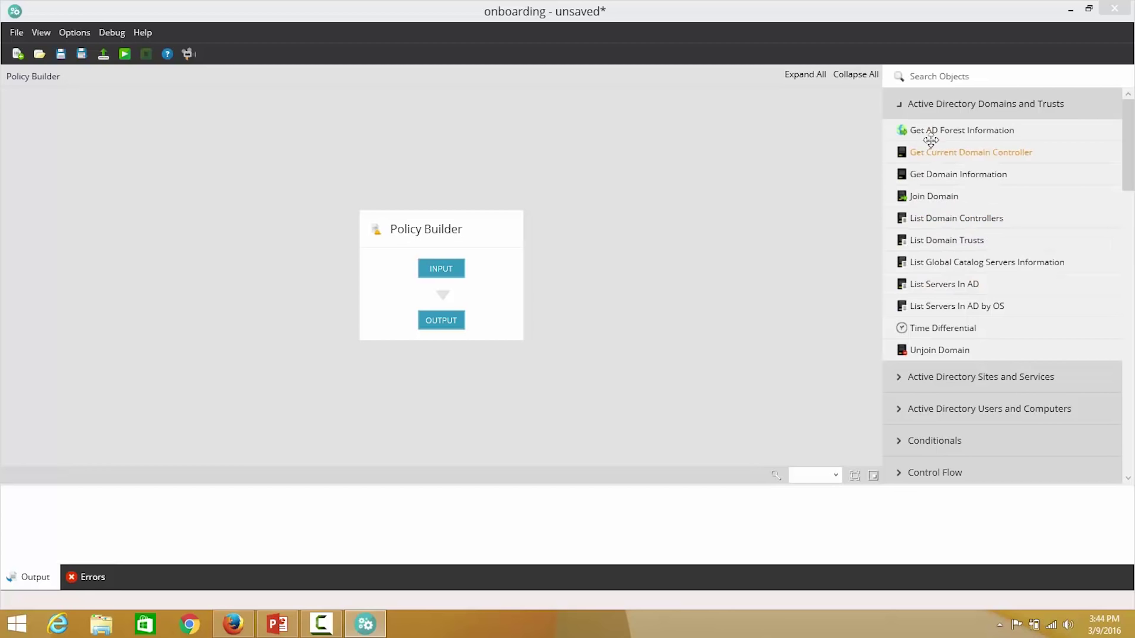
click(927, 103)
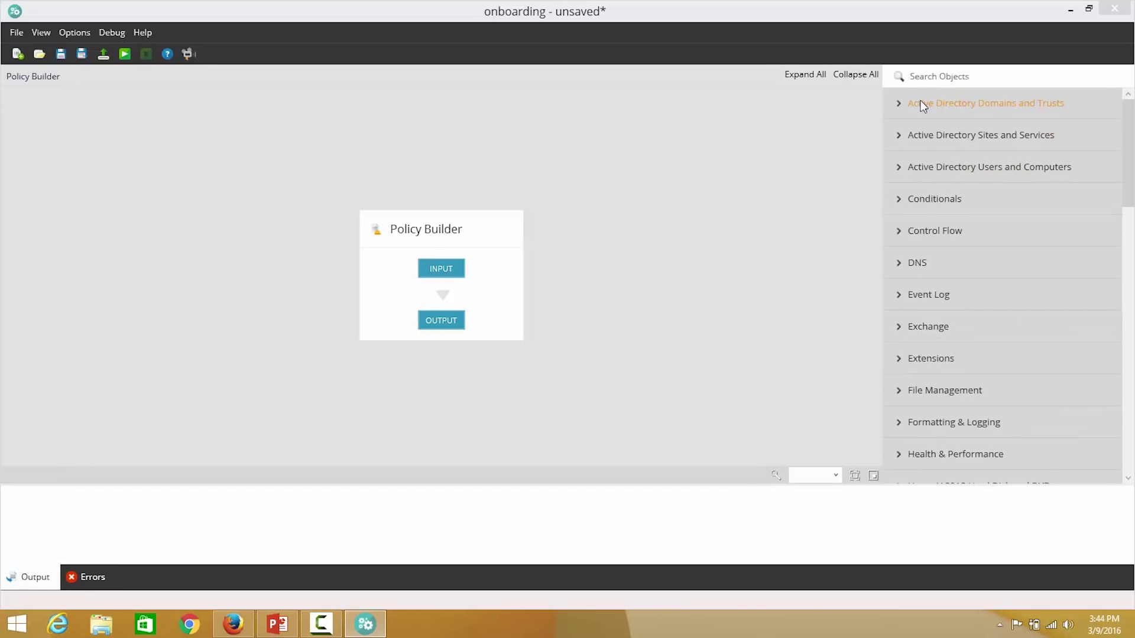
click(927, 199)
click(927, 200)
click(932, 230)
click(934, 231)
click(936, 296)
click(937, 296)
scroll(940, 340, down, 1)
click(929, 320)
click(935, 315)
- Look through the remaining object categories from Hyper-V 2012 and Office 365 to User Management, including the Registry and SSH objects
scroll(957, 316, down, 3)
scroll(965, 321, down, 1)
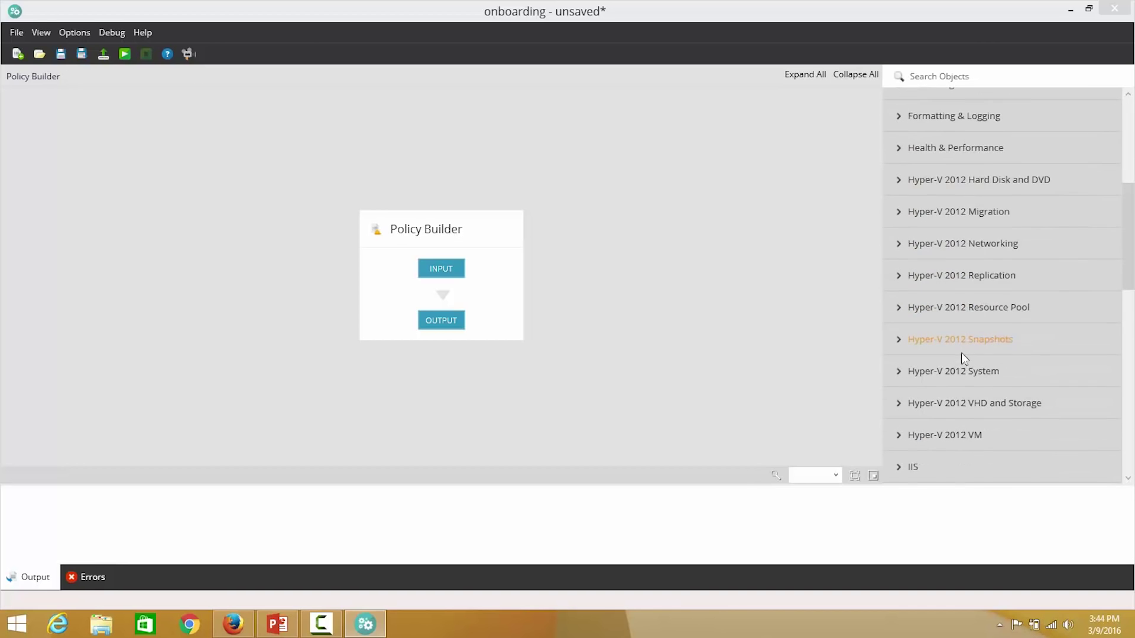
scroll(978, 338, down, 4)
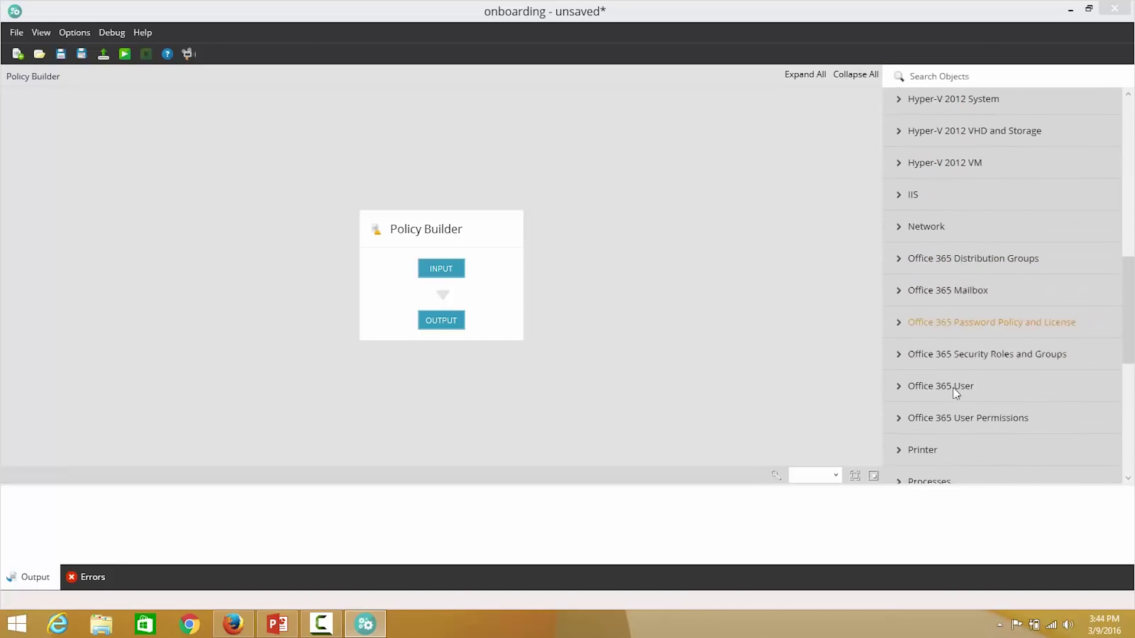
scroll(966, 395, down, 2)
scroll(976, 393, down, 1)
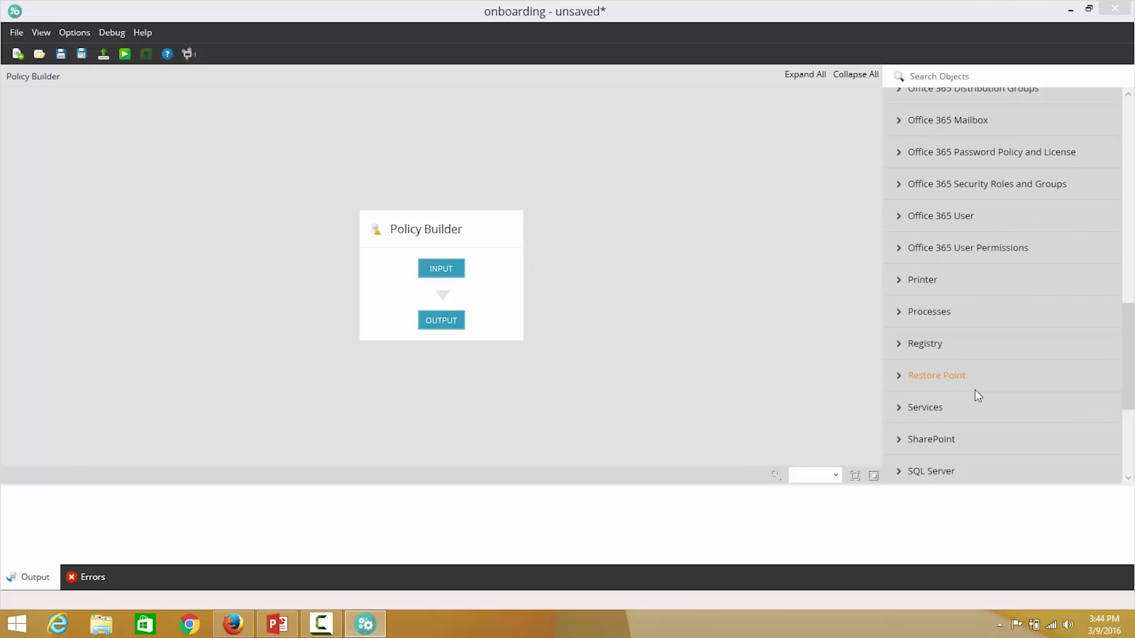
click(935, 348)
click(934, 347)
scroll(936, 353, down, 1)
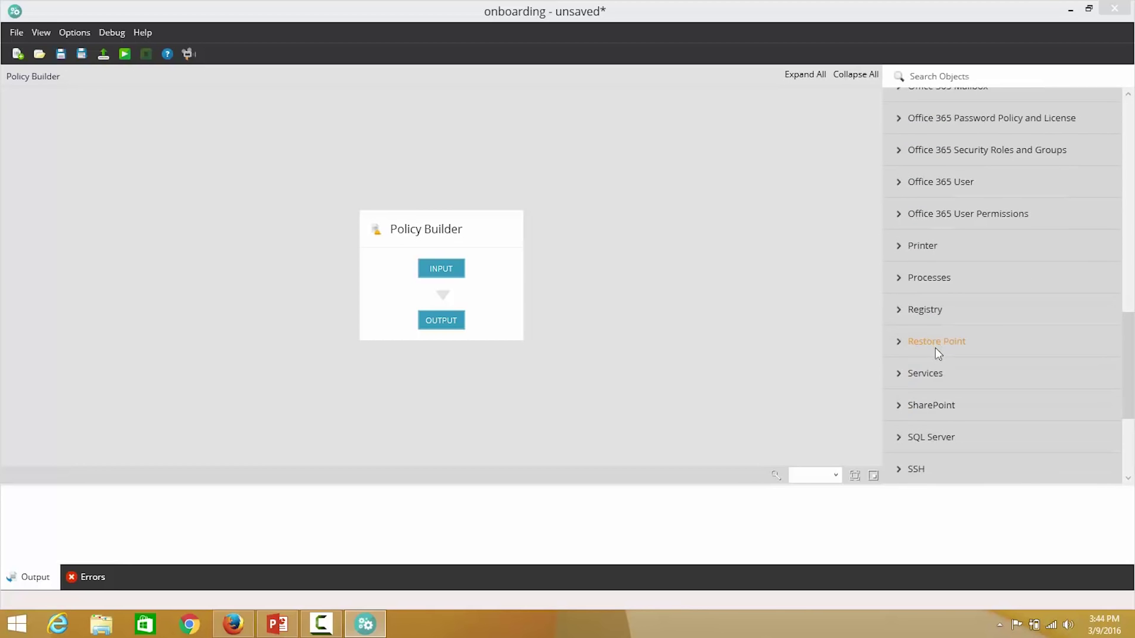
scroll(958, 378, down, 1)
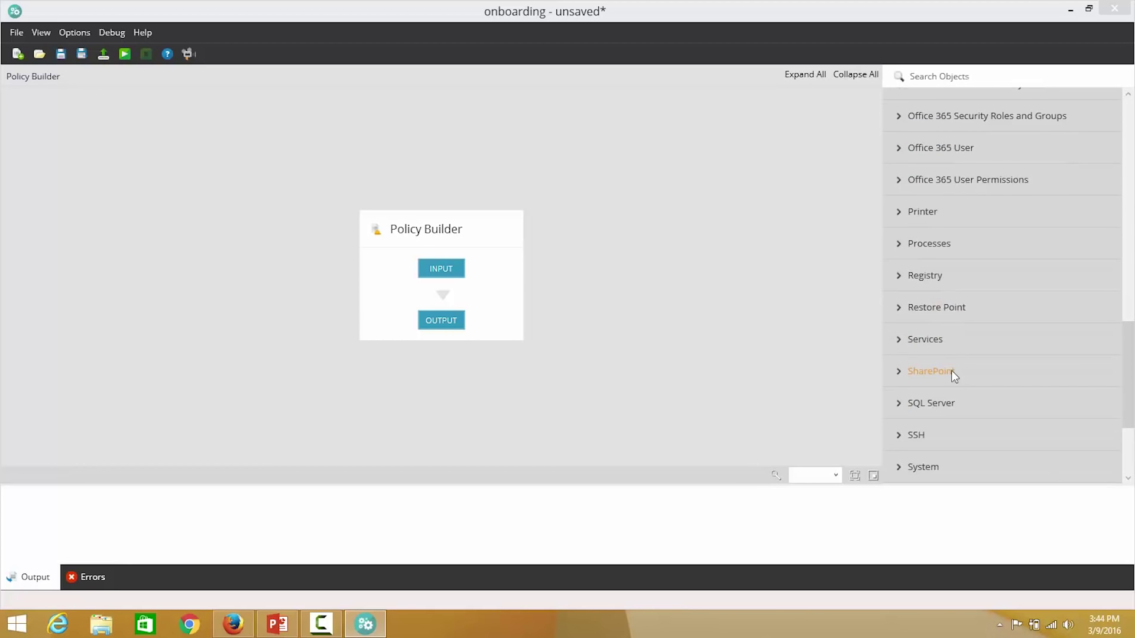
click(924, 434)
click(931, 337)
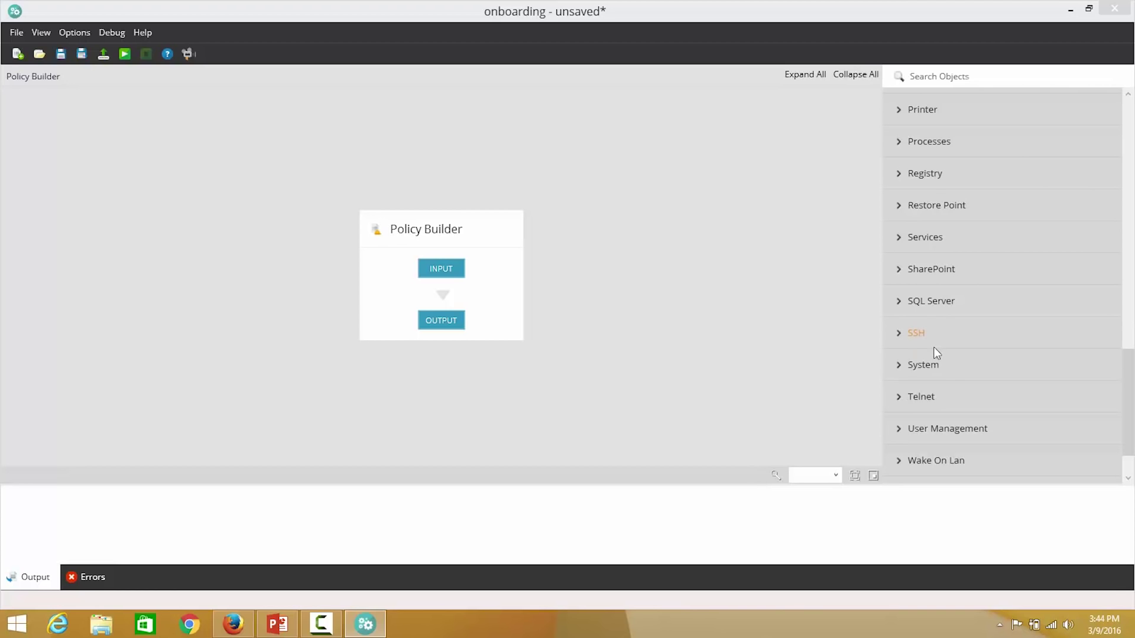
- Examine the objects in the System and Wake On Lan categories
click(945, 376)
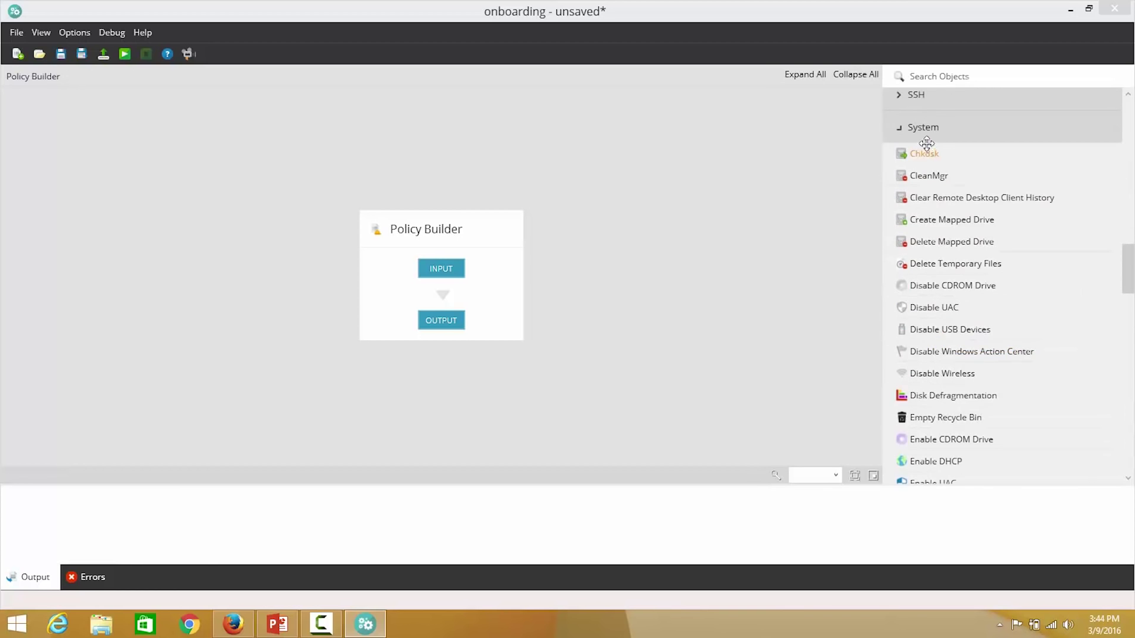
click(926, 142)
click(939, 404)
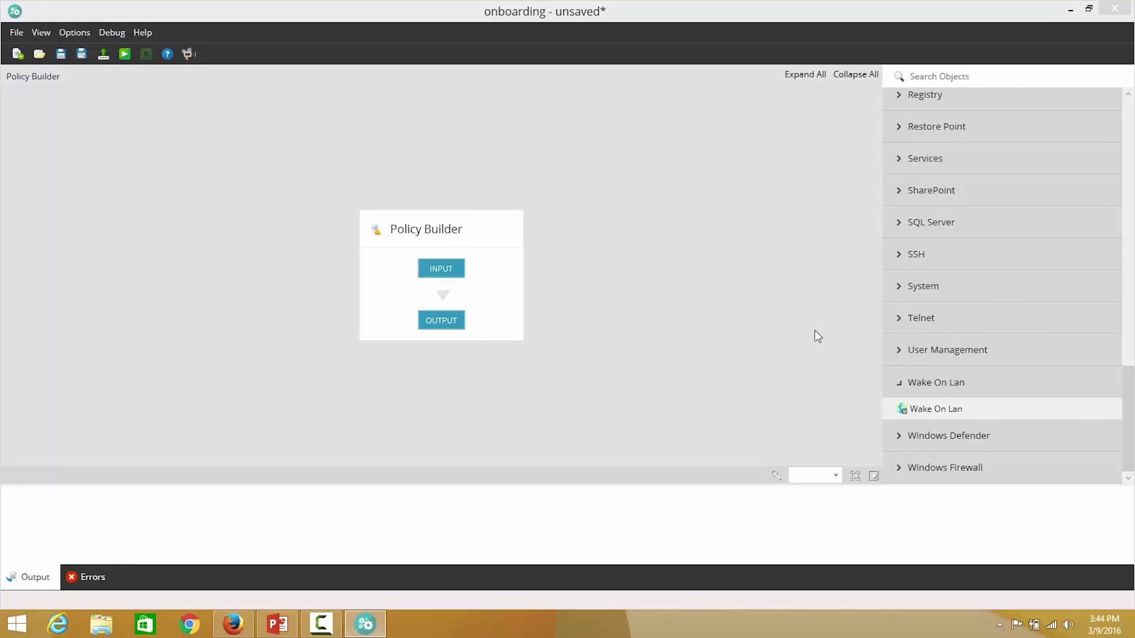
click(915, 385)
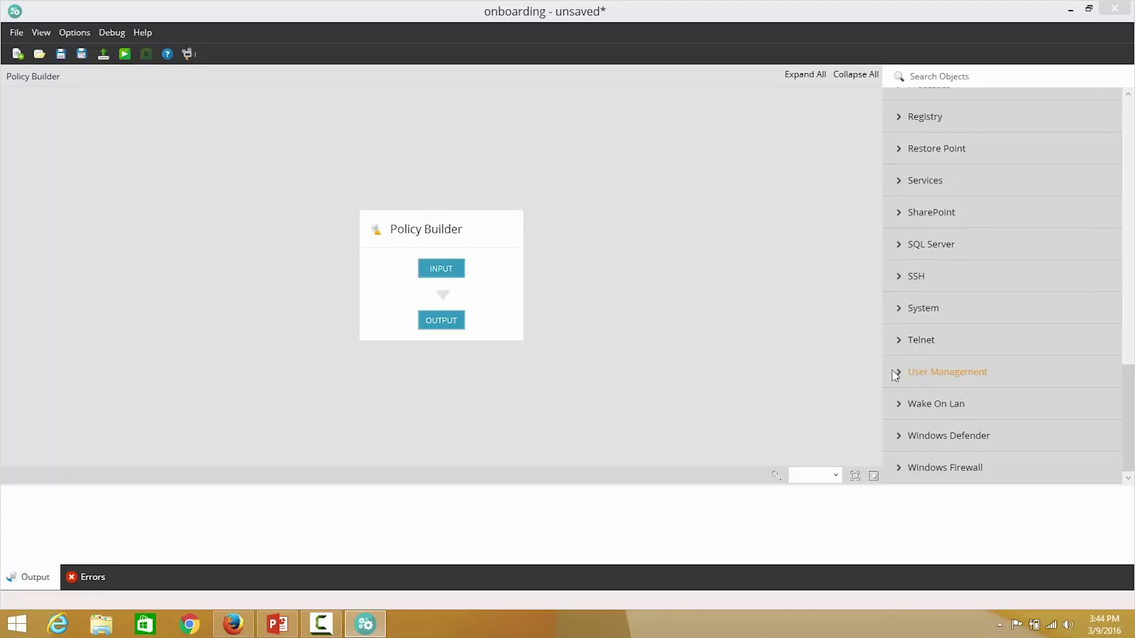
- Add the Create Local User and Add User To Local Group objects from User Management to the policy in that order
click(936, 376)
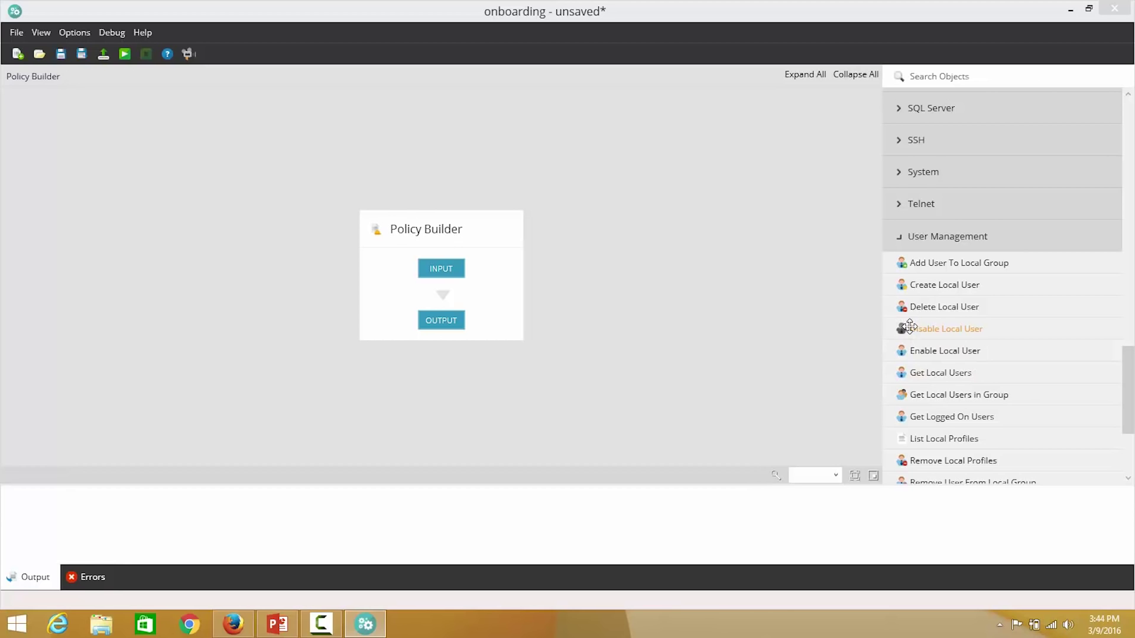
drag(930, 294, 452, 290)
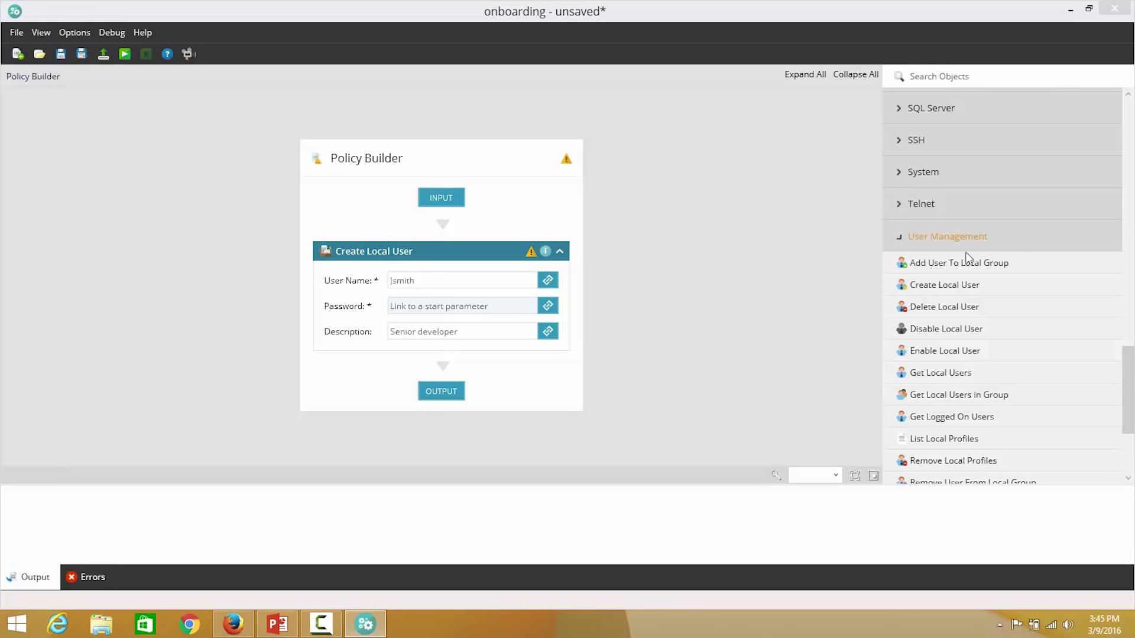
drag(966, 261, 444, 359)
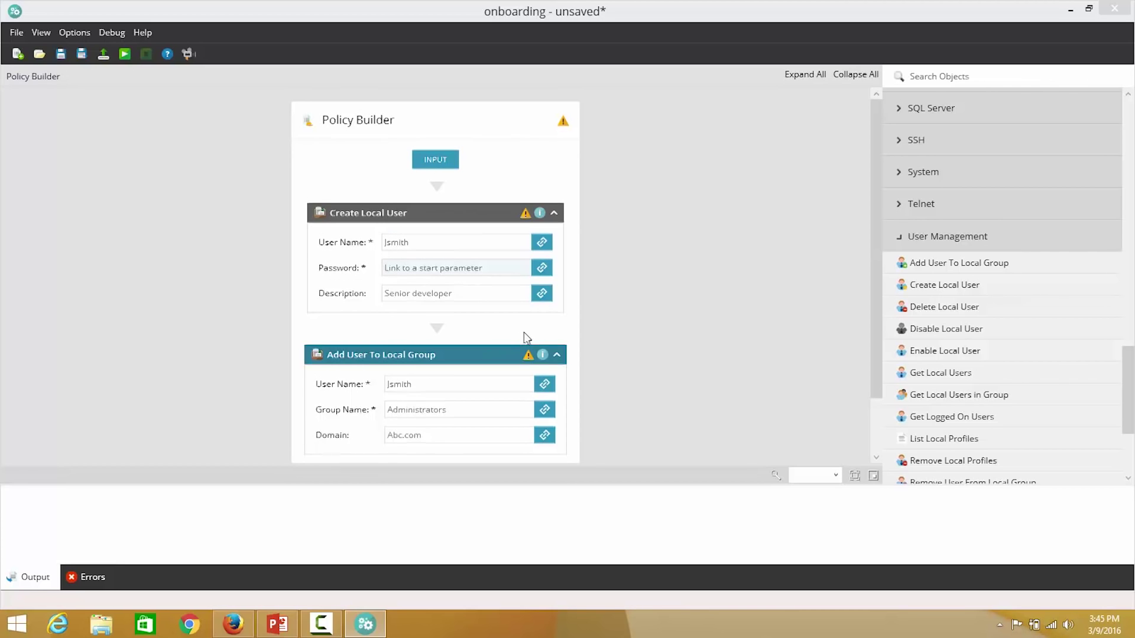
scroll(525, 336, down, 1)
- Find the Disable USB Devices and Map Network Printer objects and place them in that order after Add User To Local Group
click(952, 78)
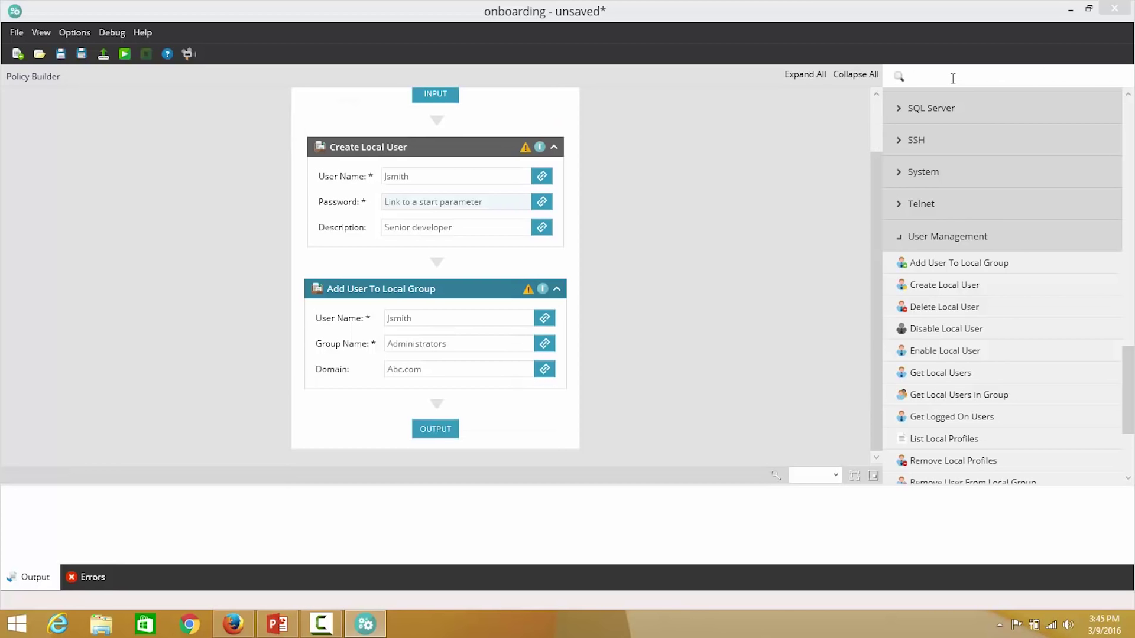
text(usb)
drag(947, 130, 442, 414)
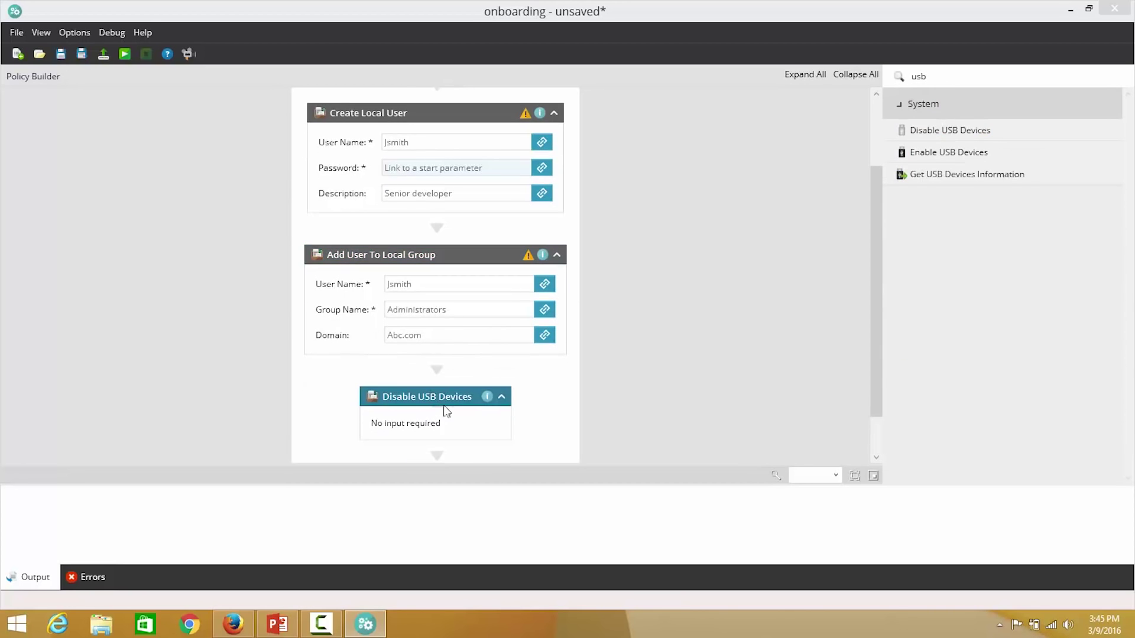
drag(938, 77, 890, 81)
text(pr)
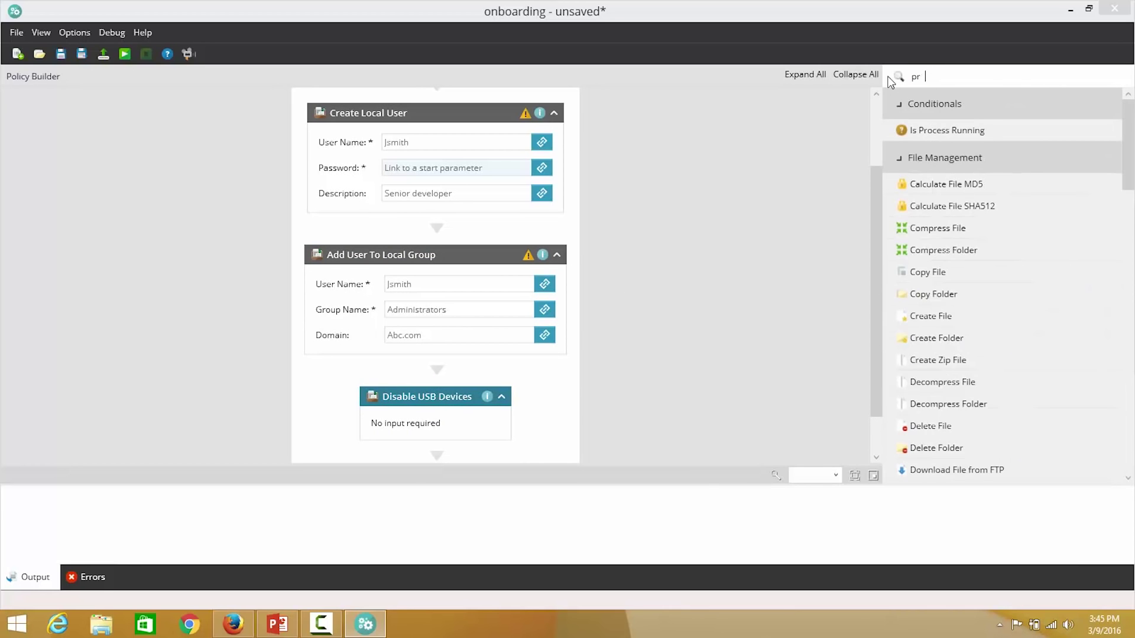
text(in)
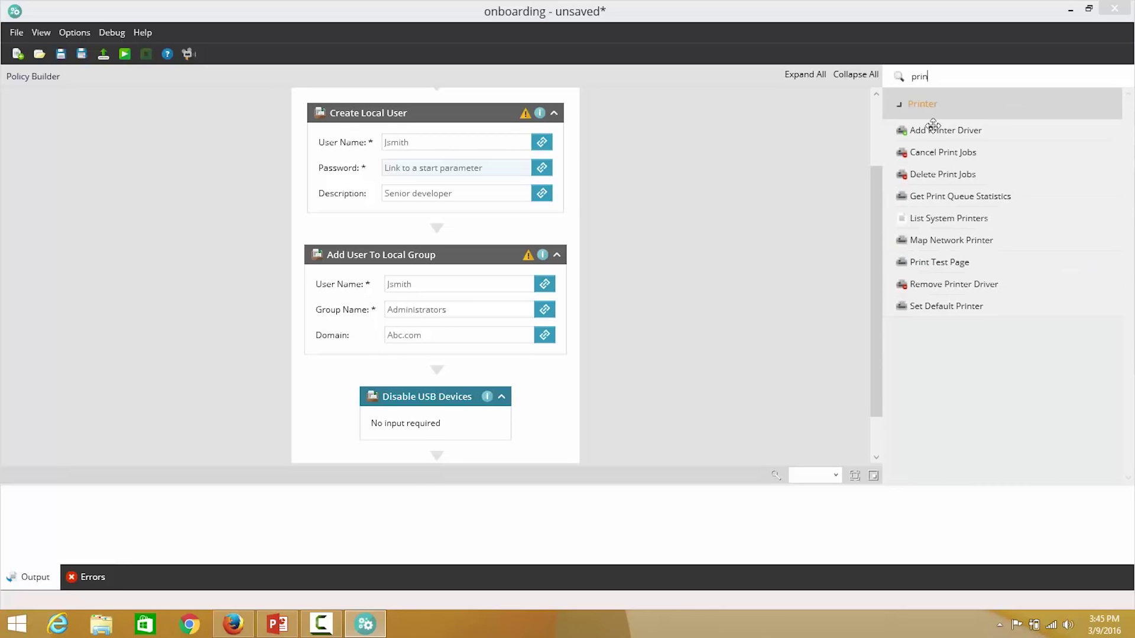
drag(920, 240, 432, 396)
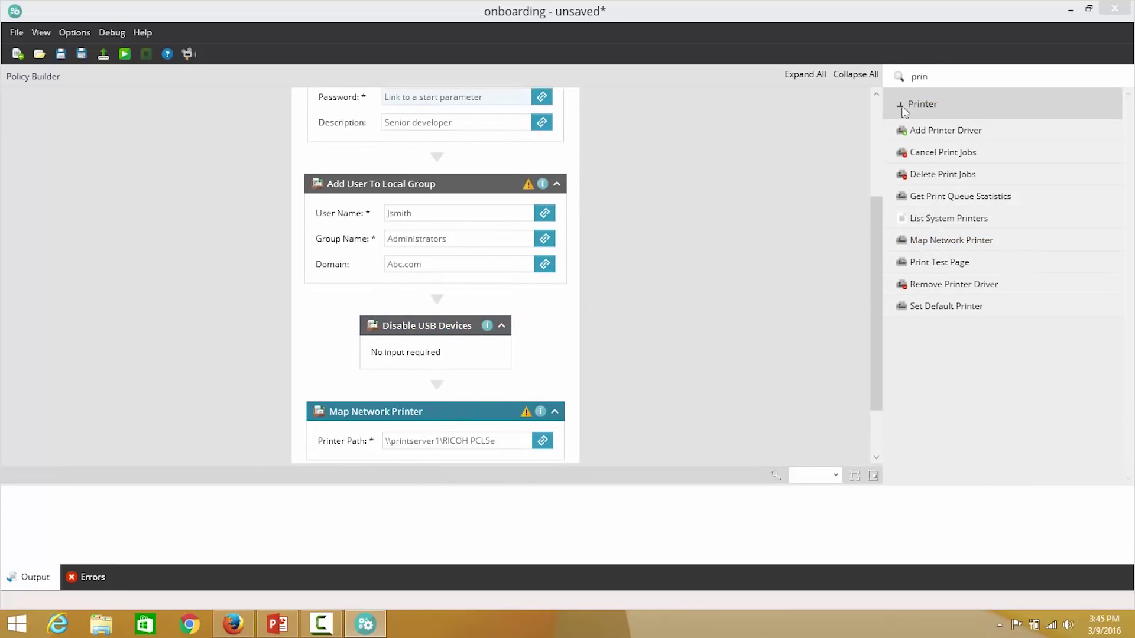
- Find the Create Mapped Drive and Download File From URL objects and place them in that order after Map Network Printer
drag(944, 76, 882, 77)
text(map)
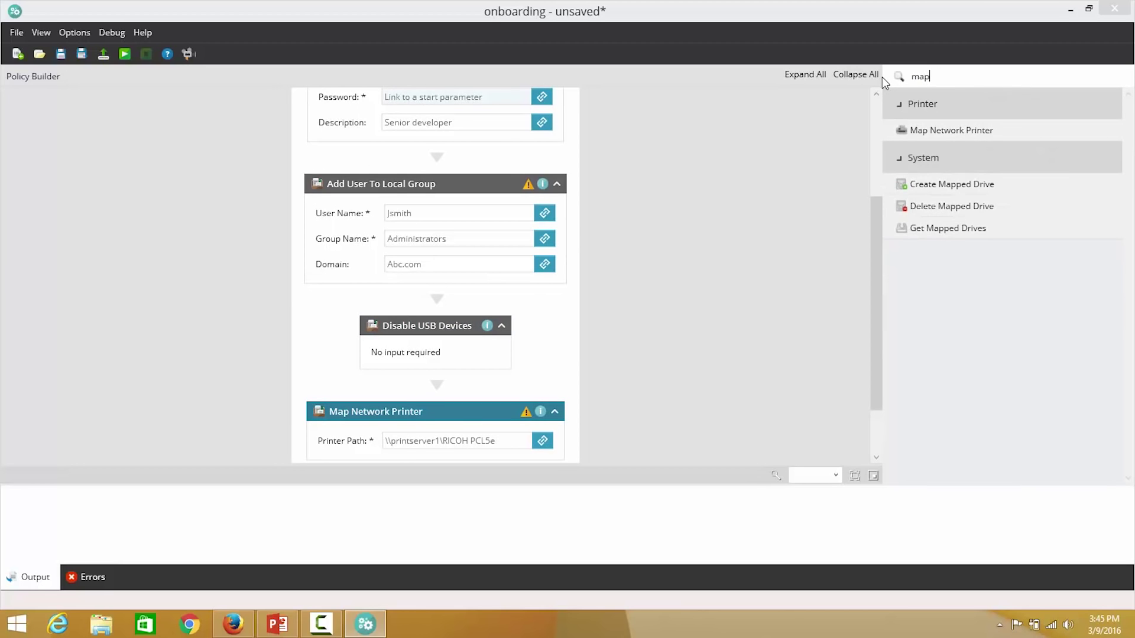
drag(962, 179, 440, 406)
scroll(490, 414, down, 3)
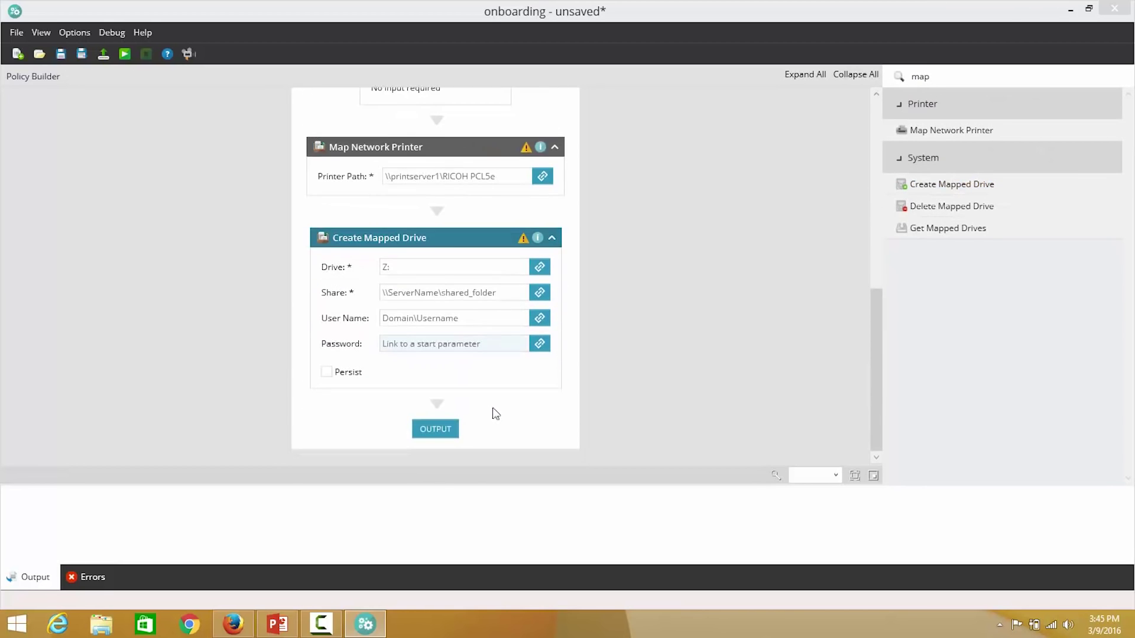
click(942, 72)
text(down)
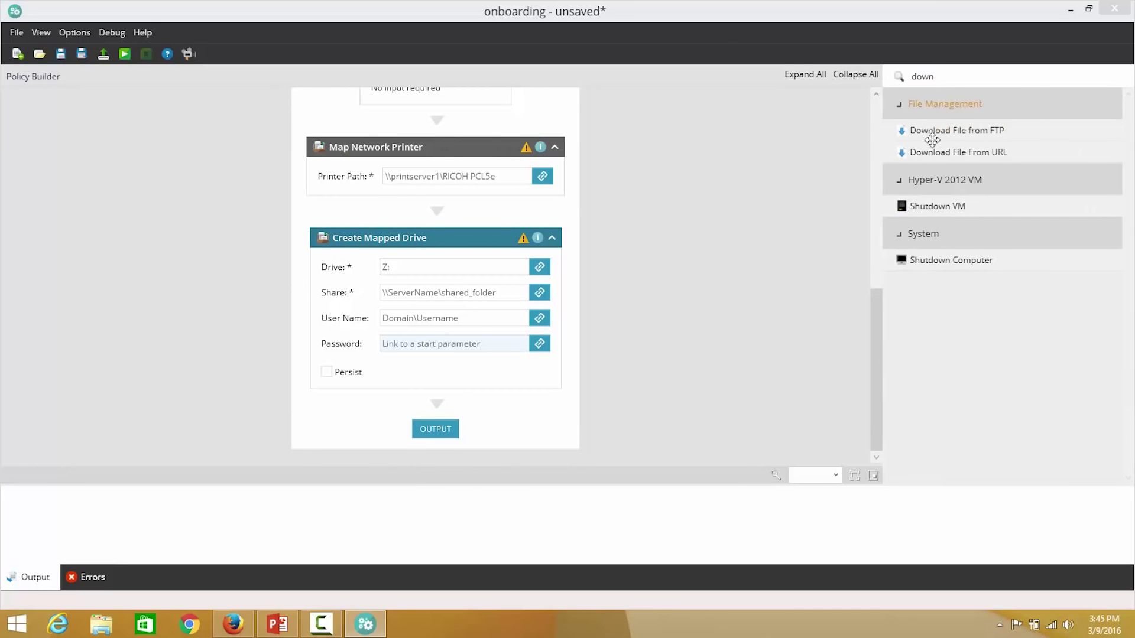
drag(970, 153, 444, 393)
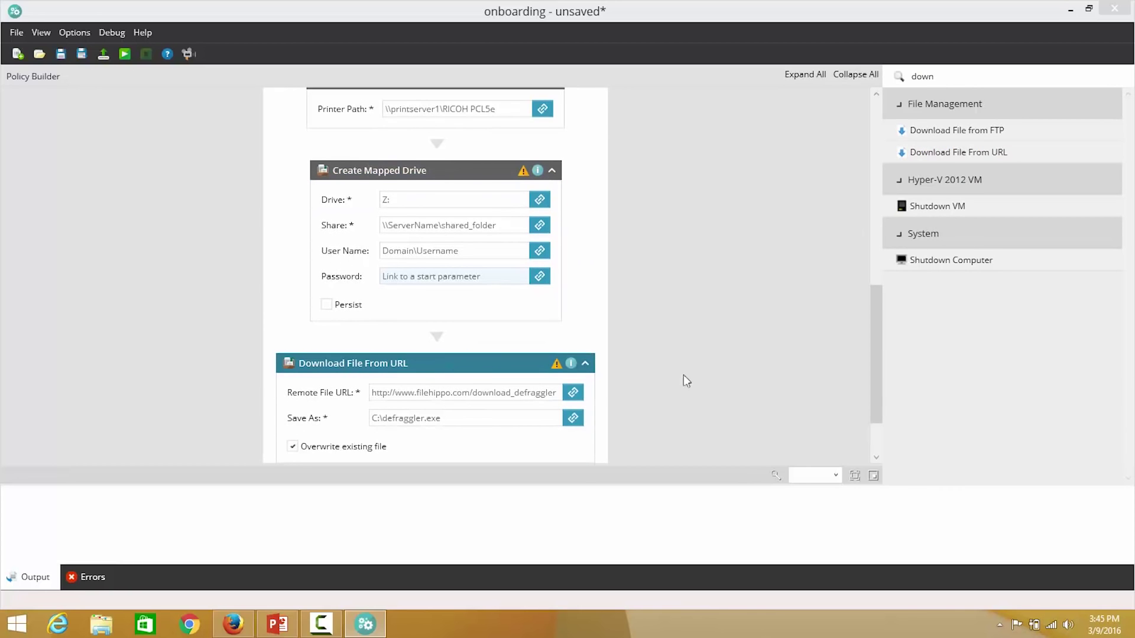
scroll(686, 376, down, 2)
- Search the objects for "run" and add Run Program after Download File From URL in the policy
click(950, 76)
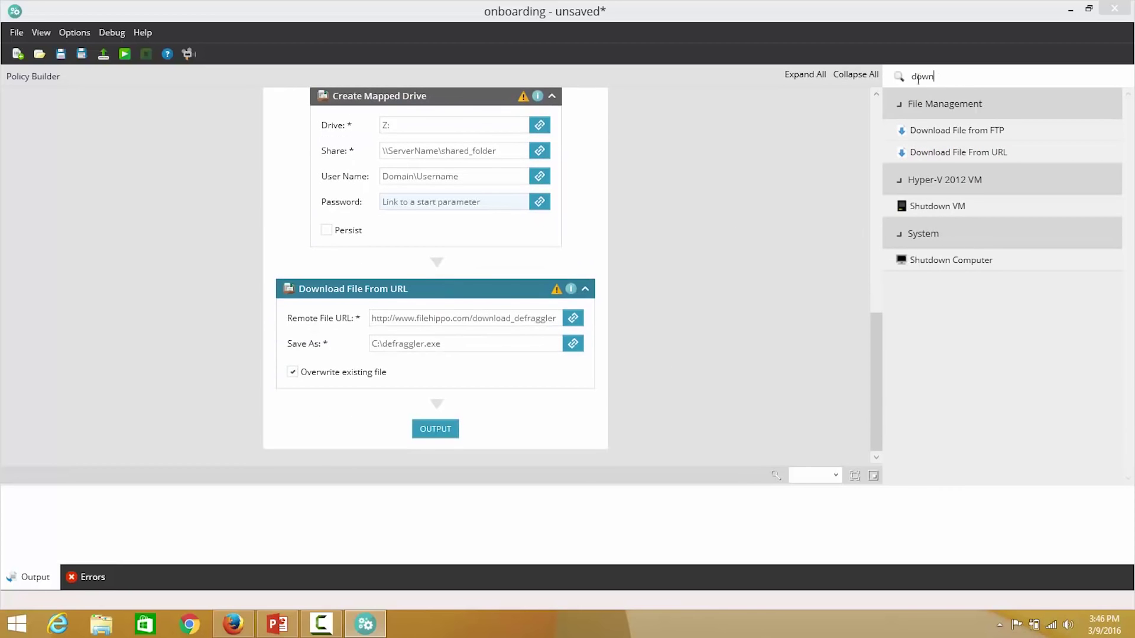
text(rub)
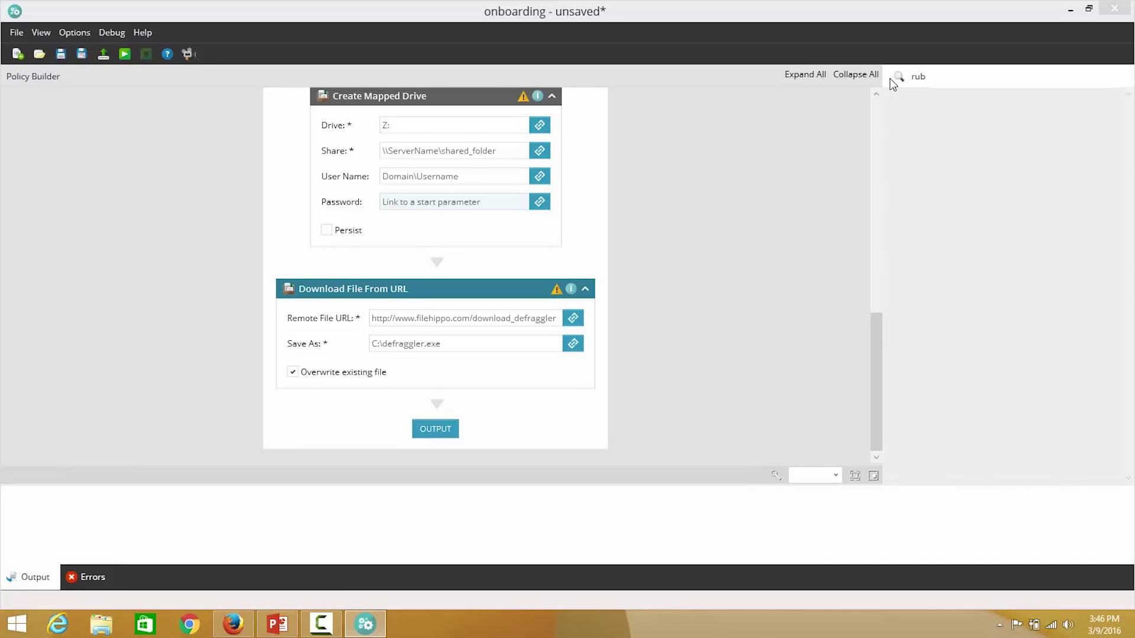
key(BackSpace)
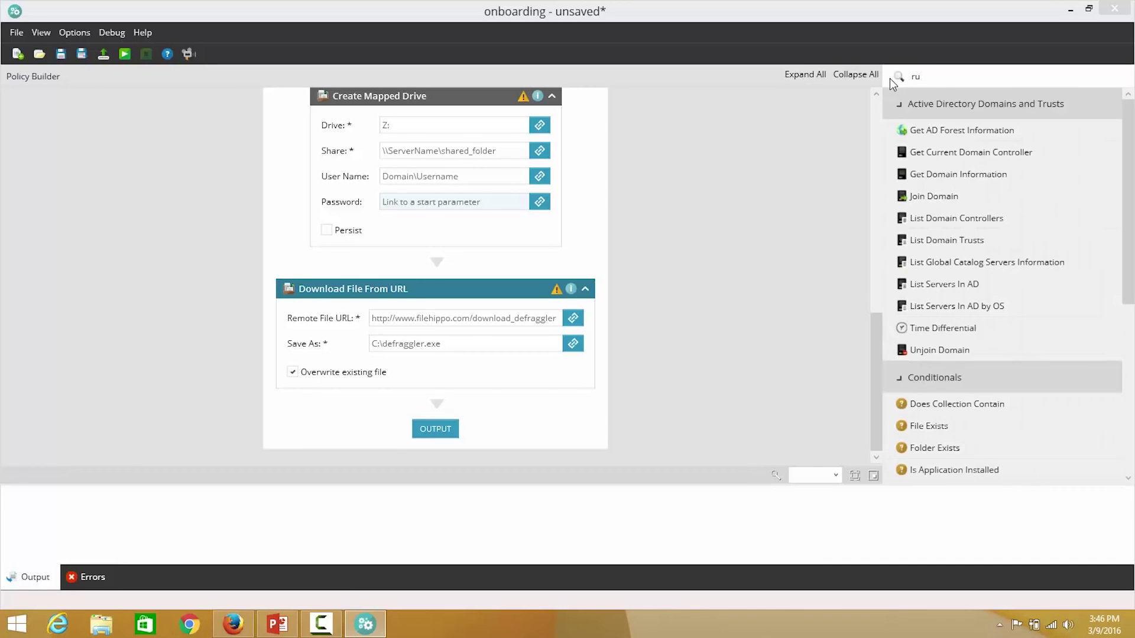
text(n)
drag(934, 284, 433, 407)
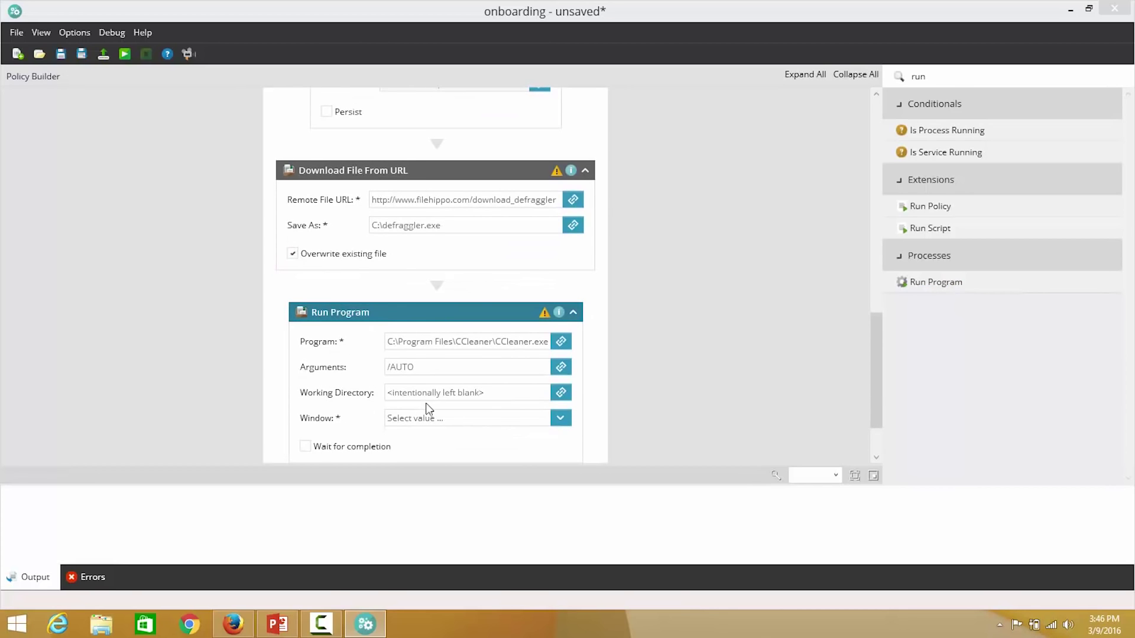
scroll(429, 408, down, 3)
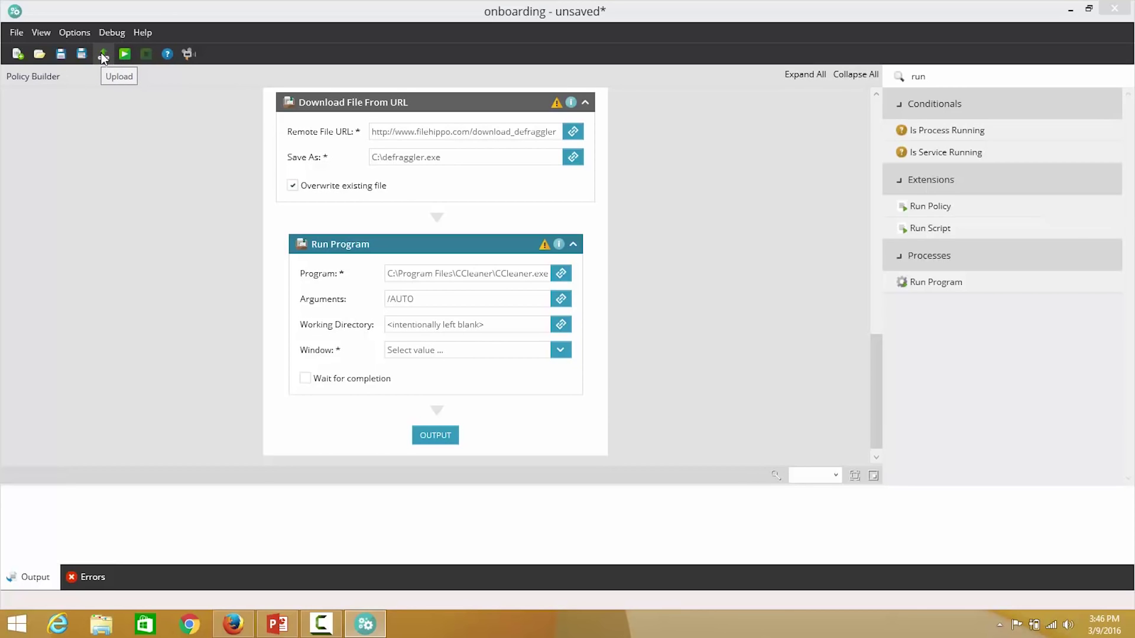
- Switch to N-central, select devices 10.199.2.85, 12r2-01 and 12r2-02 in All Devices, and add a Run an Automation Policy task for them
click(1070, 11)
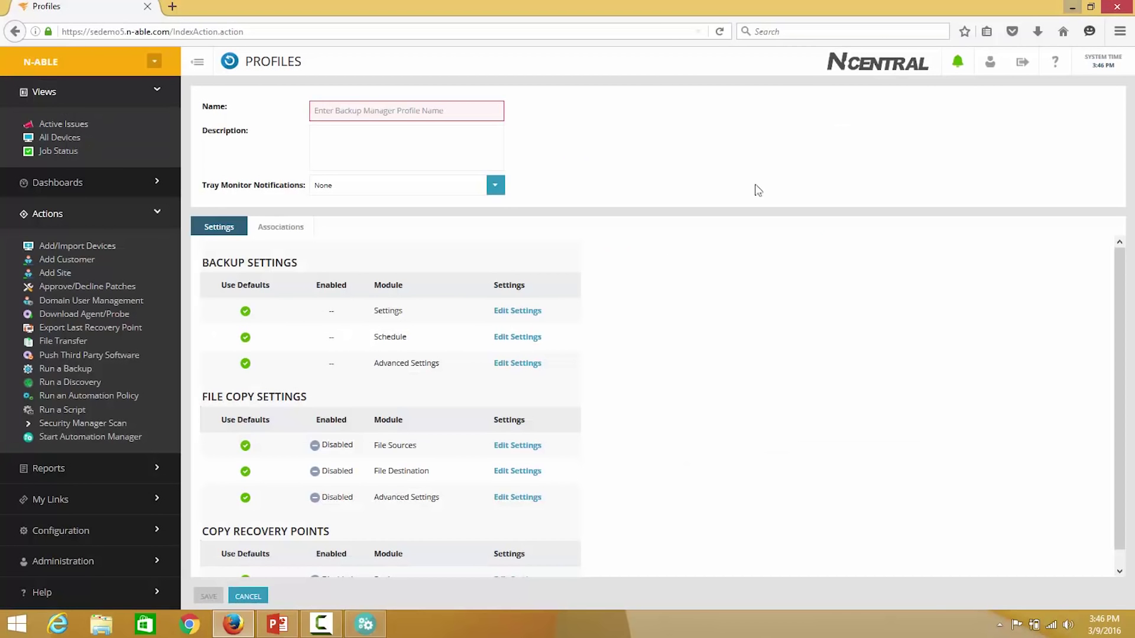
click(65, 140)
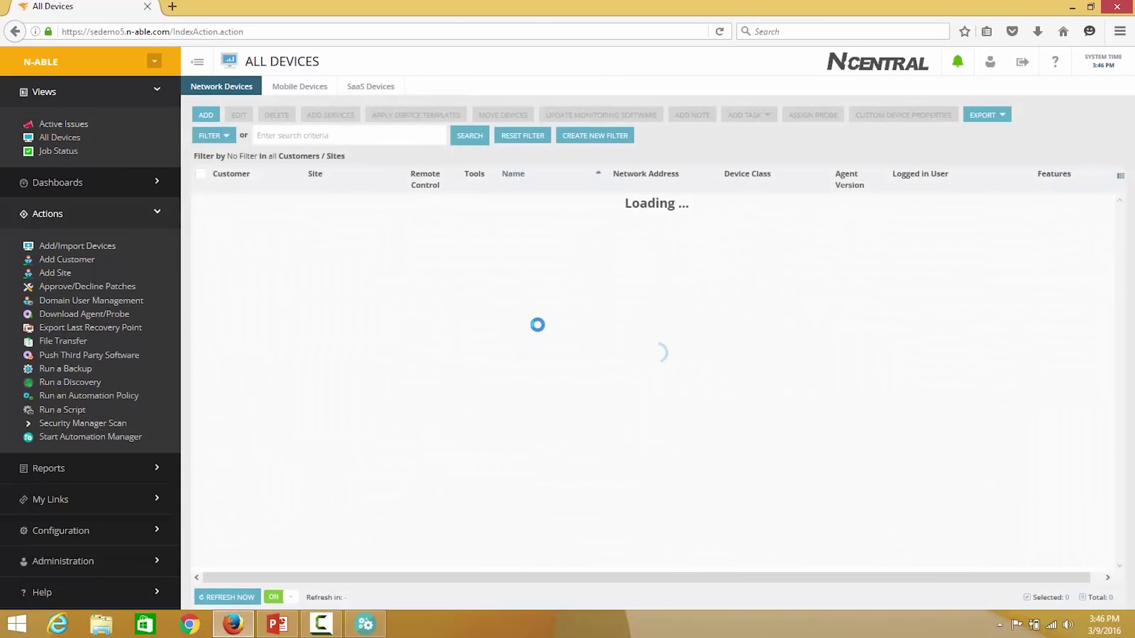
click(201, 226)
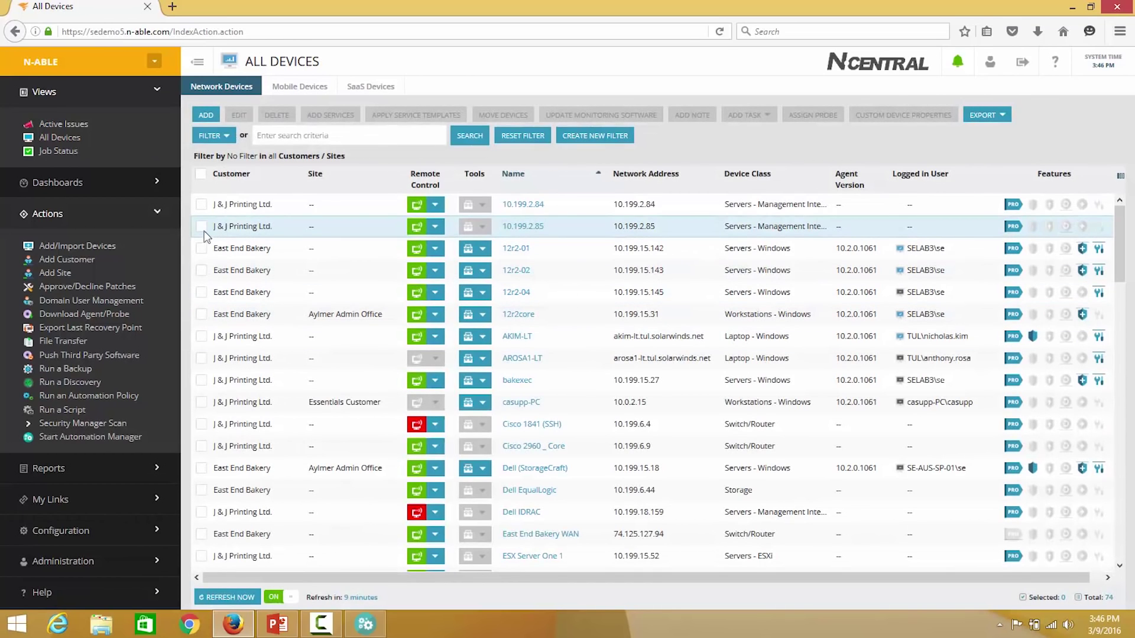
click(201, 248)
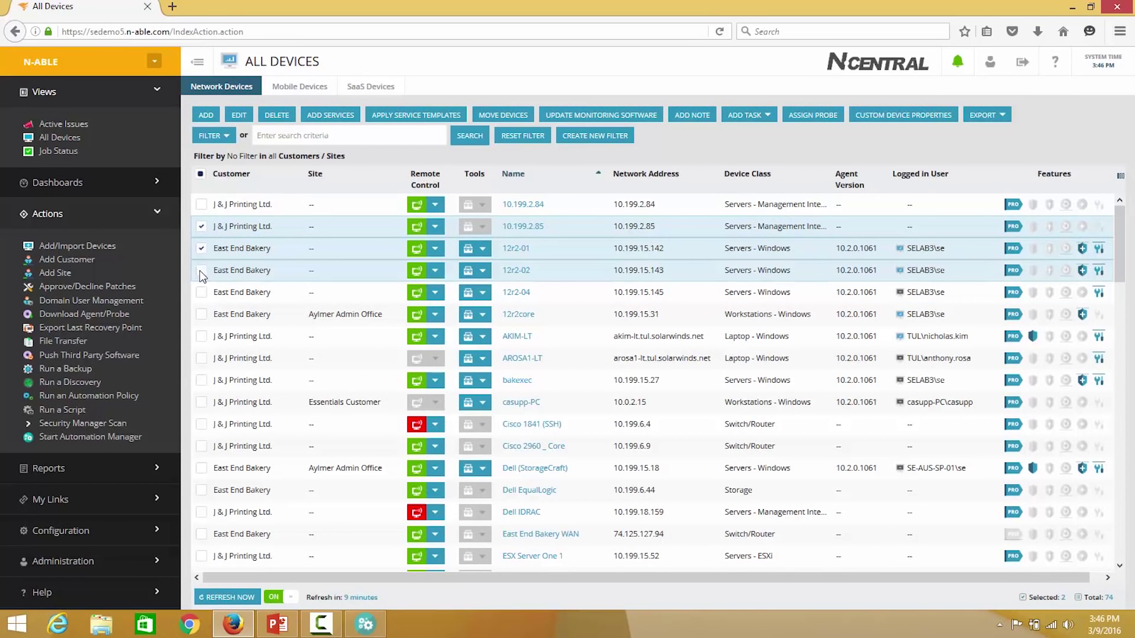
click(766, 117)
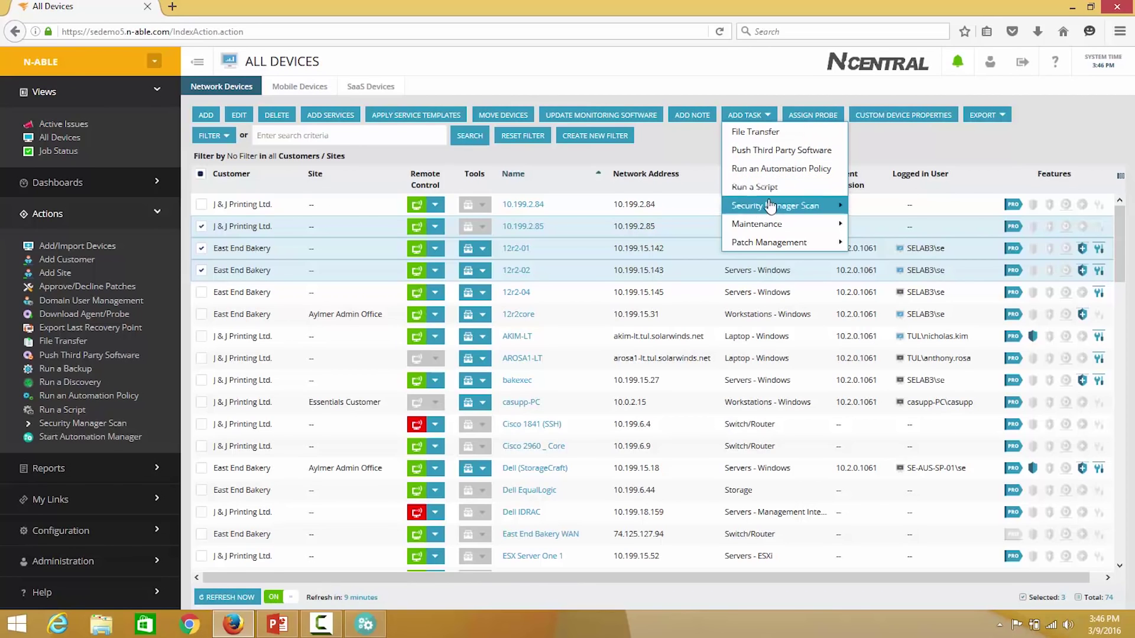
mouse_move(767, 248)
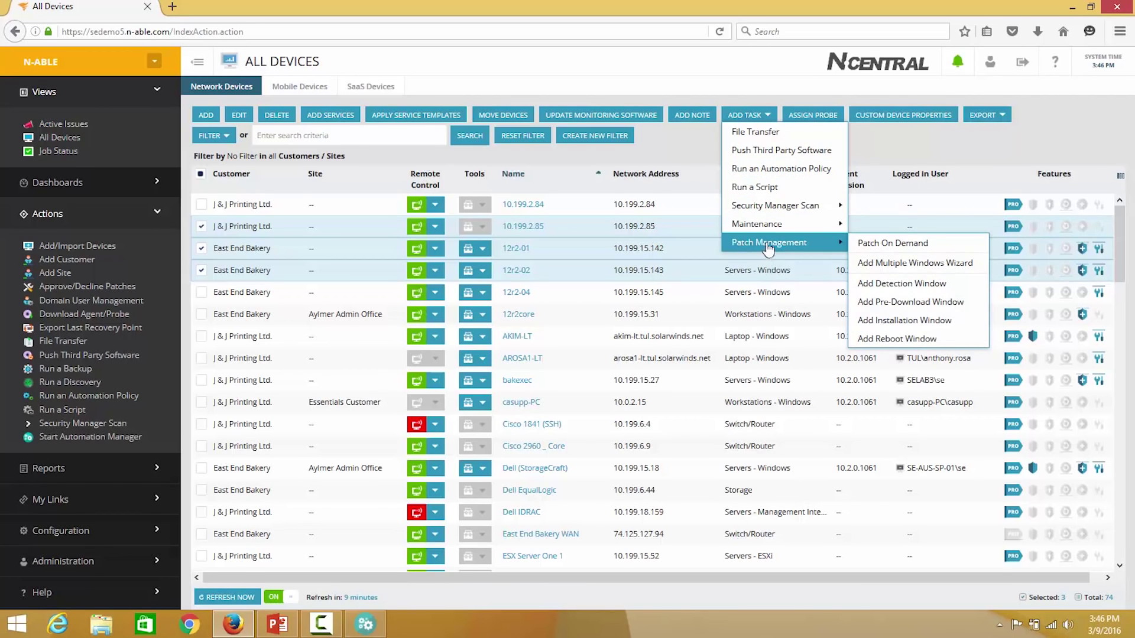
click(763, 170)
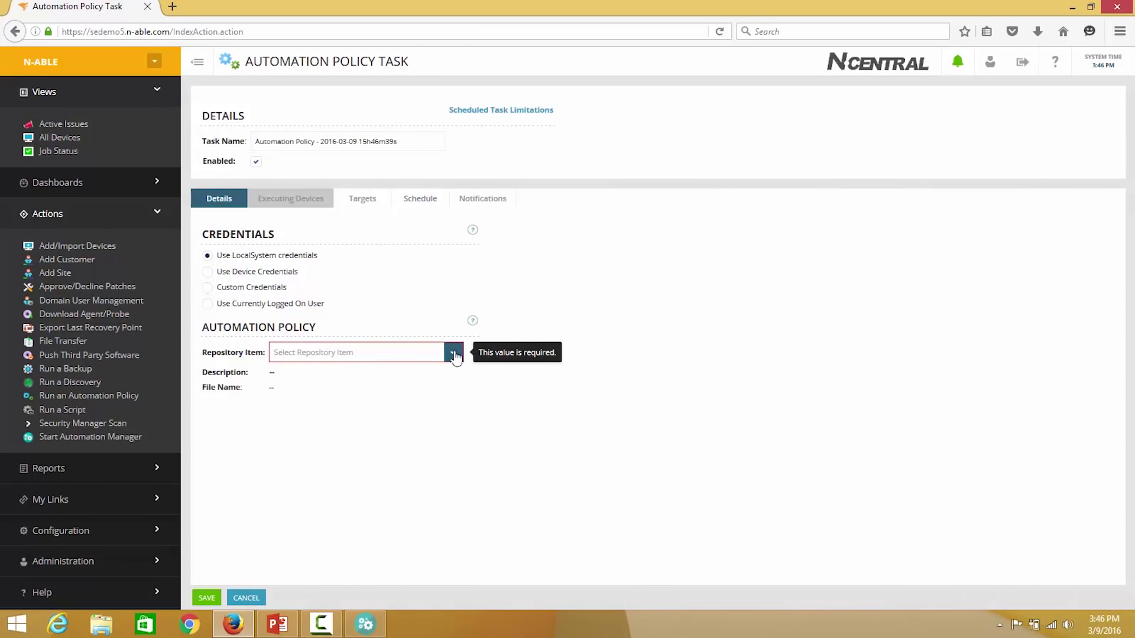
- Choose "maintenance Task" as the repository item of the automation policy task
click(453, 353)
drag(460, 67, 451, 175)
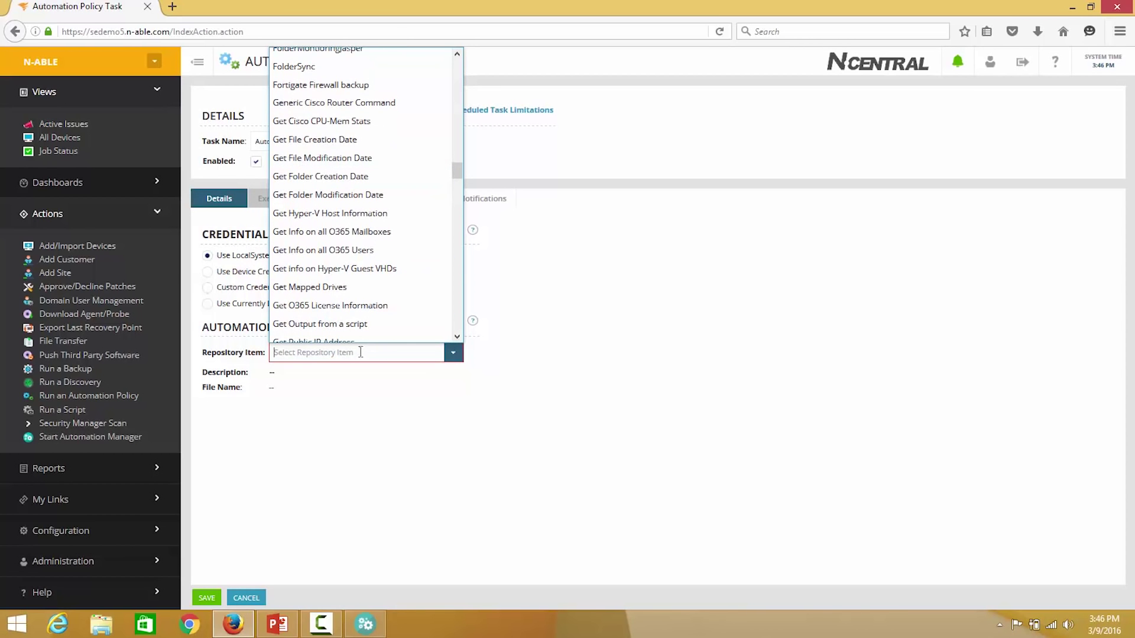
text(maintenance Task)
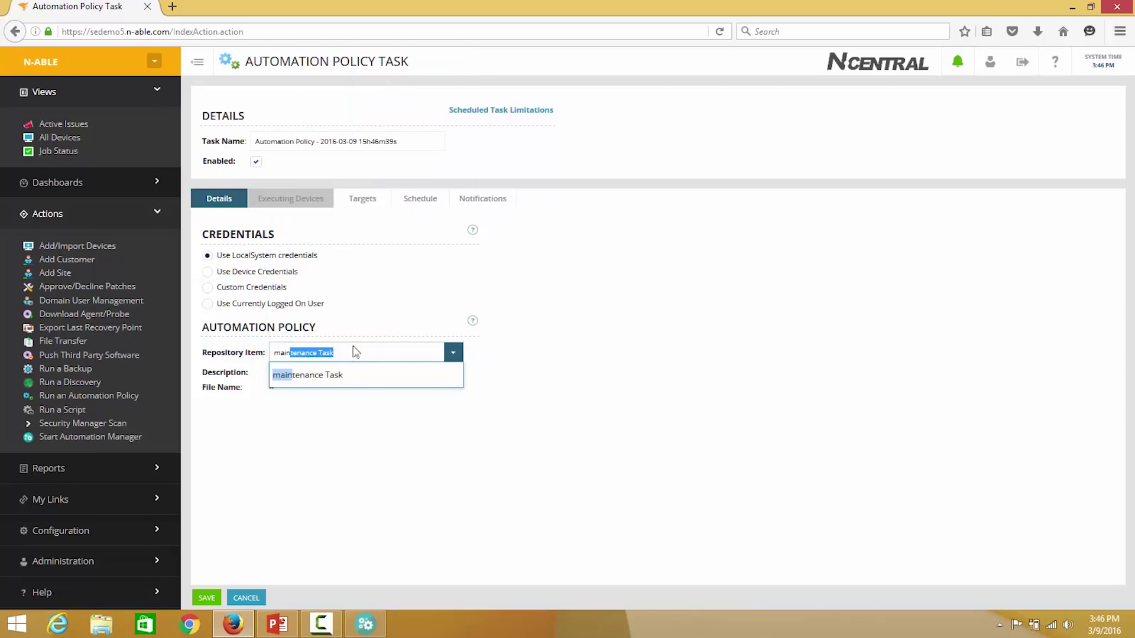
click(344, 384)
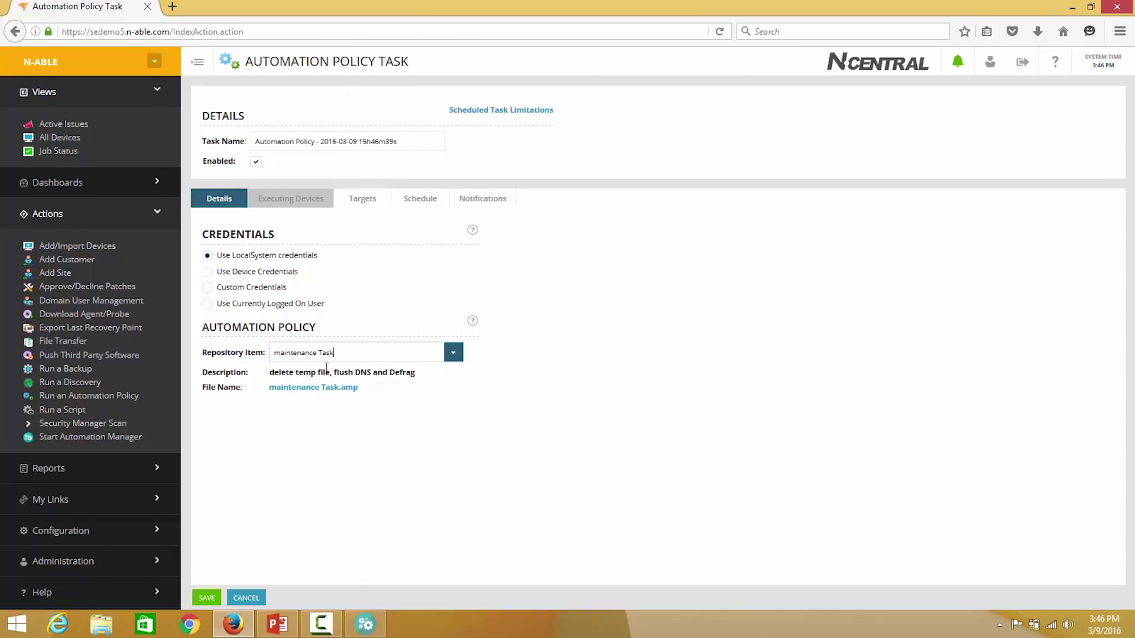
- Add East End Bakery device 12r2-04 and the two devices listed directly after it to the task's target devices
click(363, 201)
click(550, 530)
scroll(546, 532, down, 2)
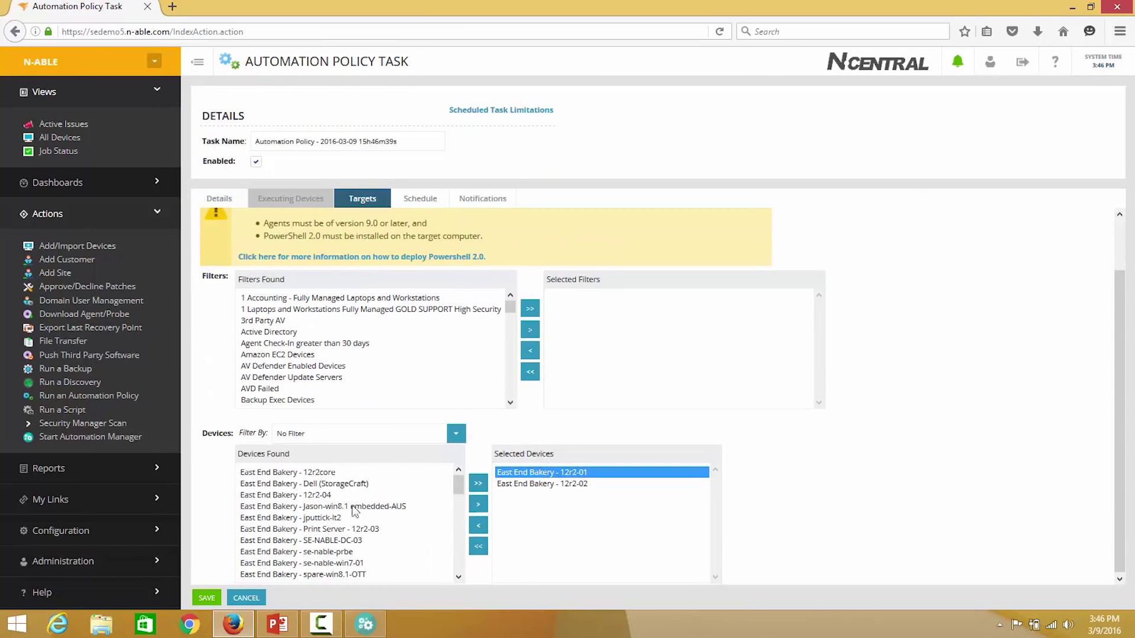
click(325, 496)
shift+click(311, 518)
click(478, 504)
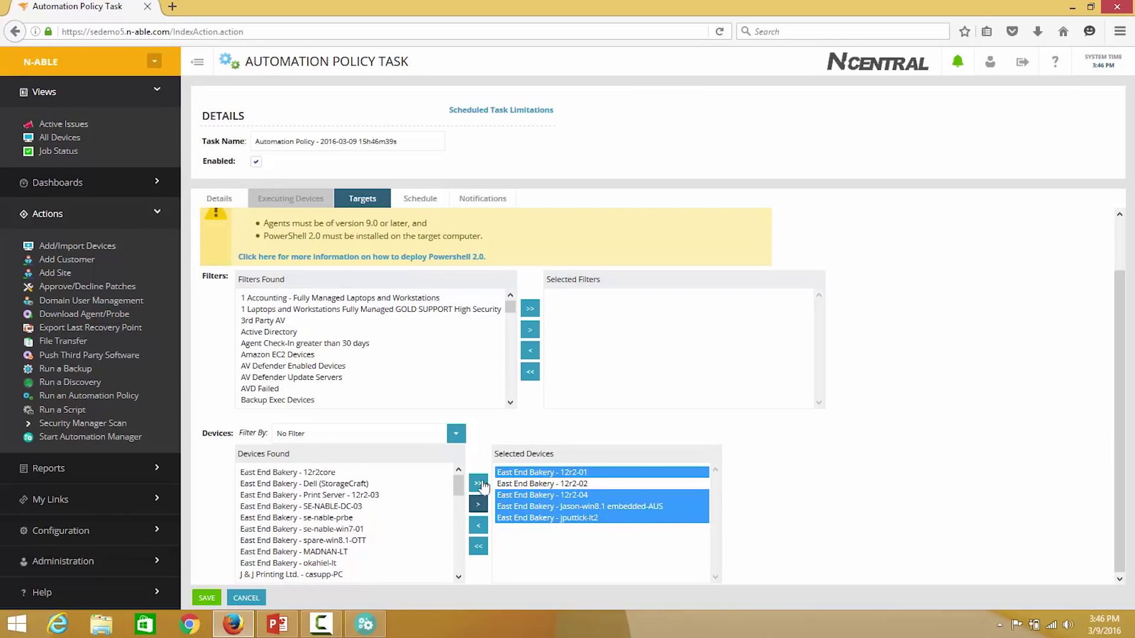
- Schedule the task to run once with a start date of March 12, 2016
click(418, 202)
click(279, 253)
double_click(279, 253)
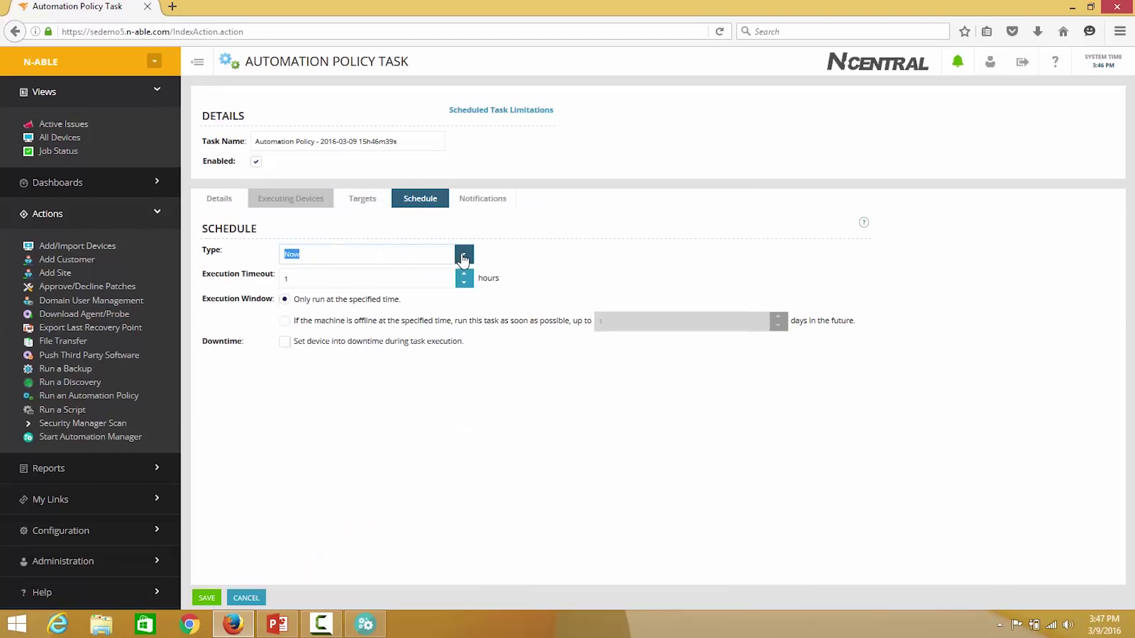
click(463, 254)
click(325, 294)
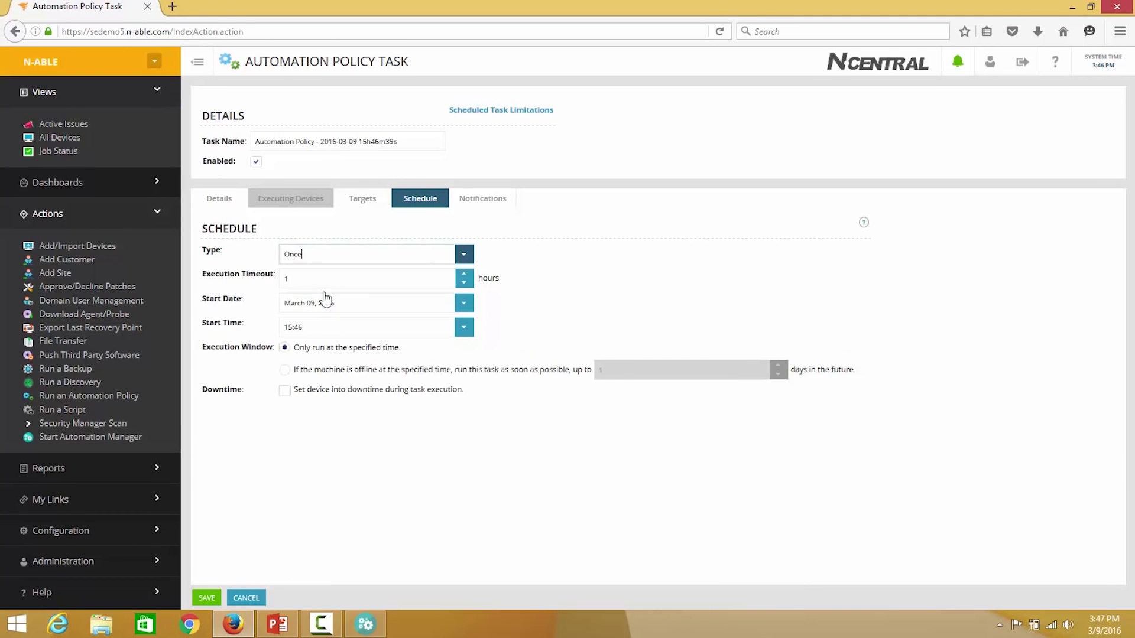
click(463, 302)
click(458, 372)
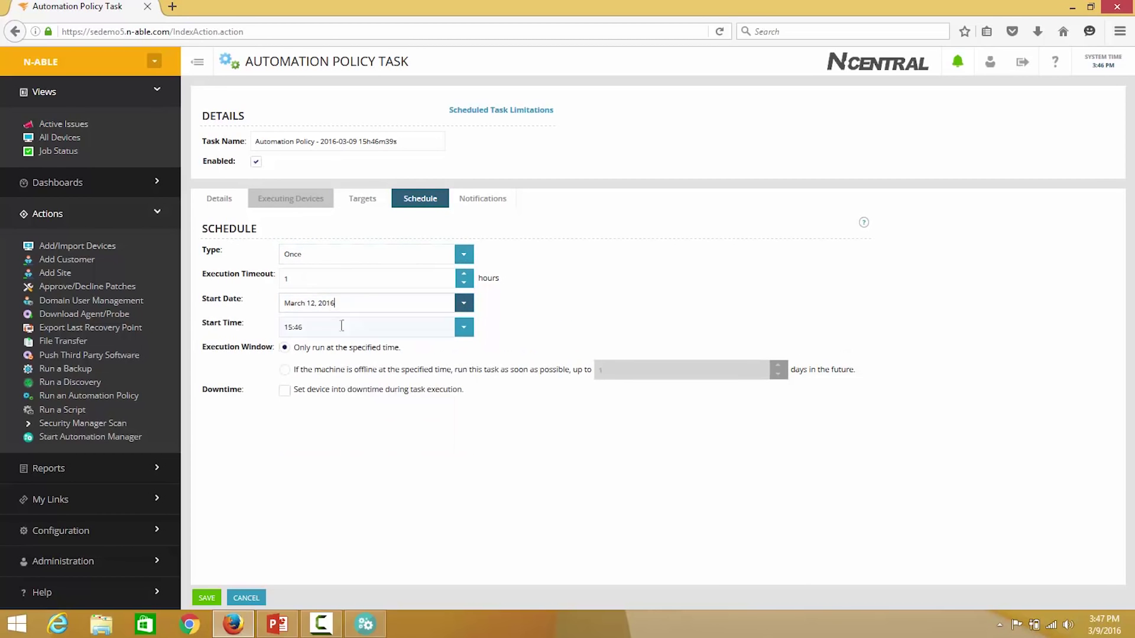
- Change the task's schedule type to Recurring with a Monthly interval
click(458, 258)
click(333, 315)
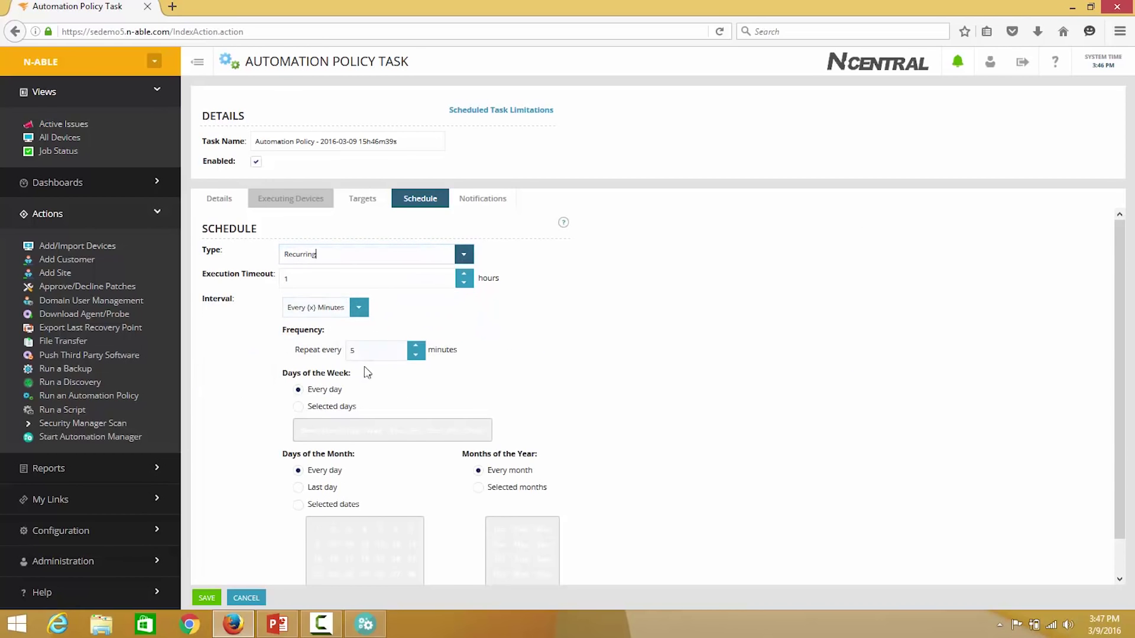
click(358, 308)
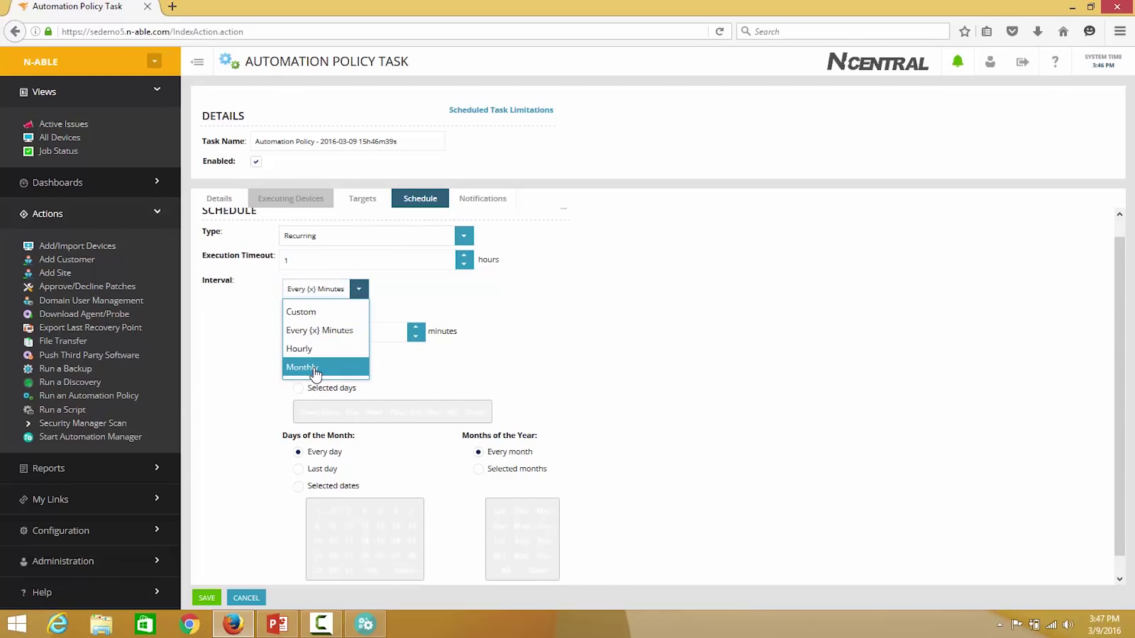
click(302, 367)
- Add a 00:00 start time to the monthly schedule and have it run on the last Saturday of the month
click(363, 333)
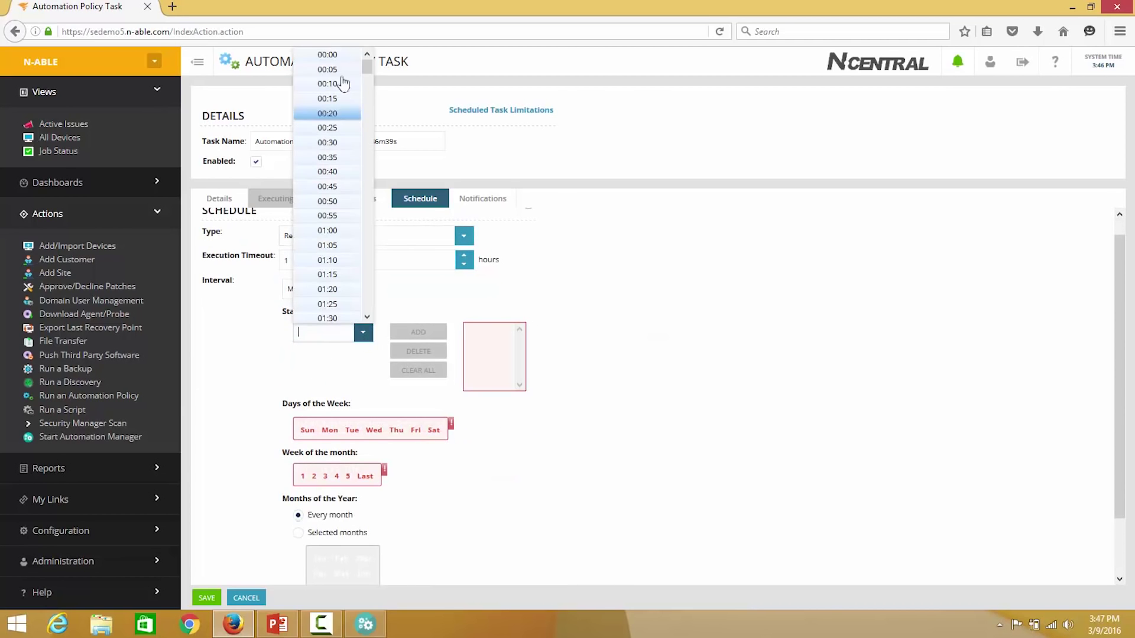
click(331, 56)
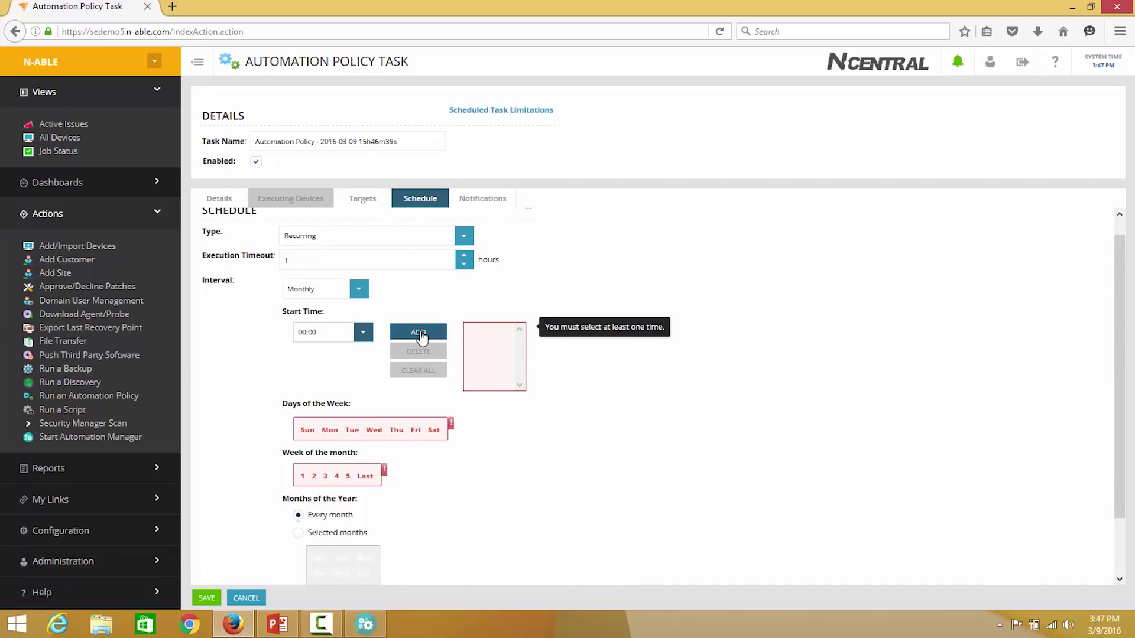
click(419, 332)
click(434, 430)
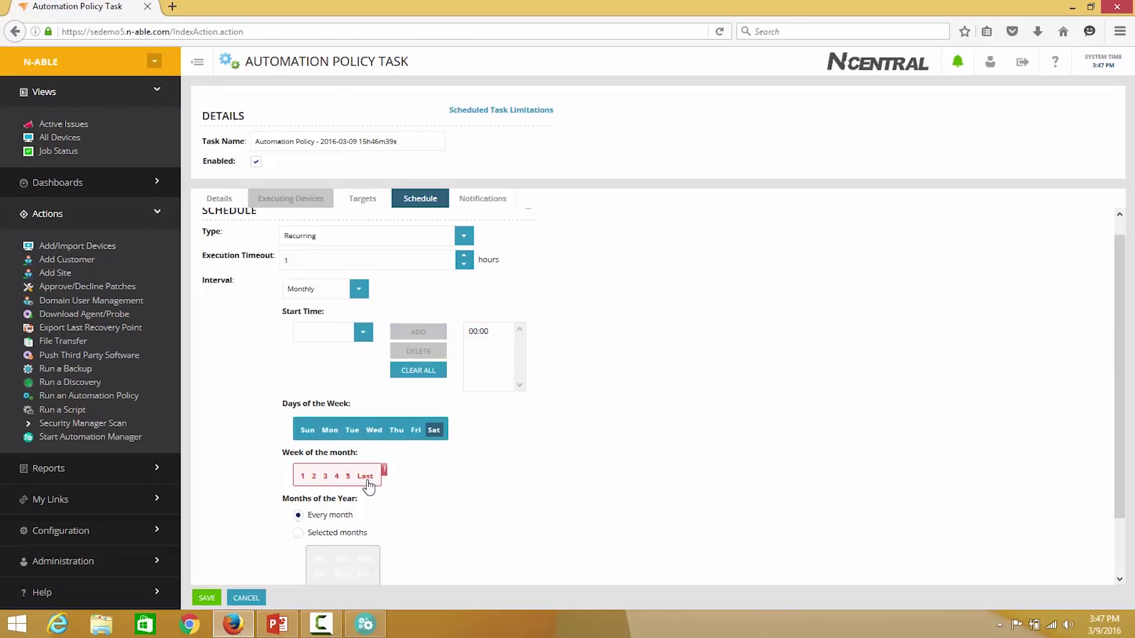
click(365, 477)
- Set the task to notify on success and failure and to send the task output file in email
click(482, 201)
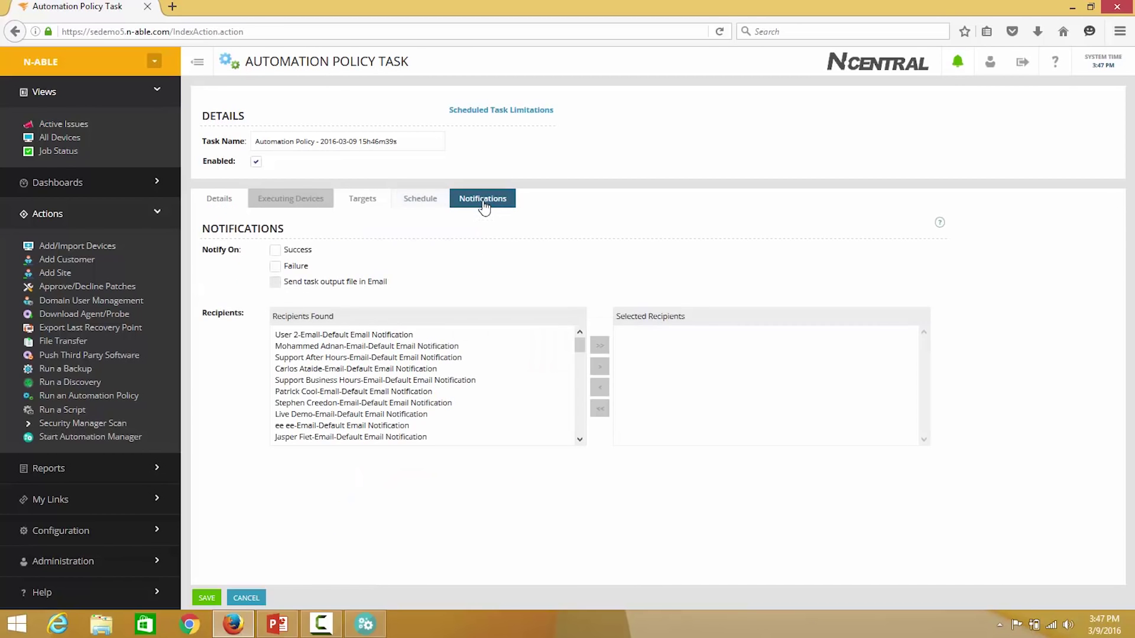
click(275, 250)
click(276, 266)
click(276, 282)
- Add the Support After Hours email and the Proactive - Billable Time (15 min) ticketing recipient to the task's notification recipients
click(356, 358)
click(599, 367)
scroll(390, 383, down, 5)
scroll(390, 383, down, 5)
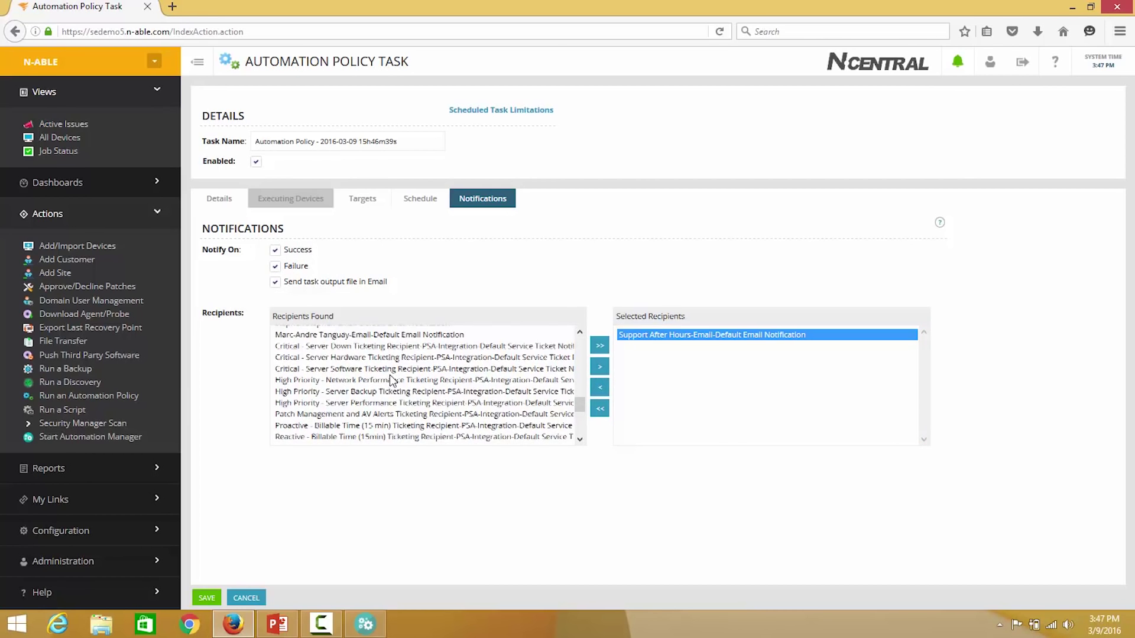
click(360, 393)
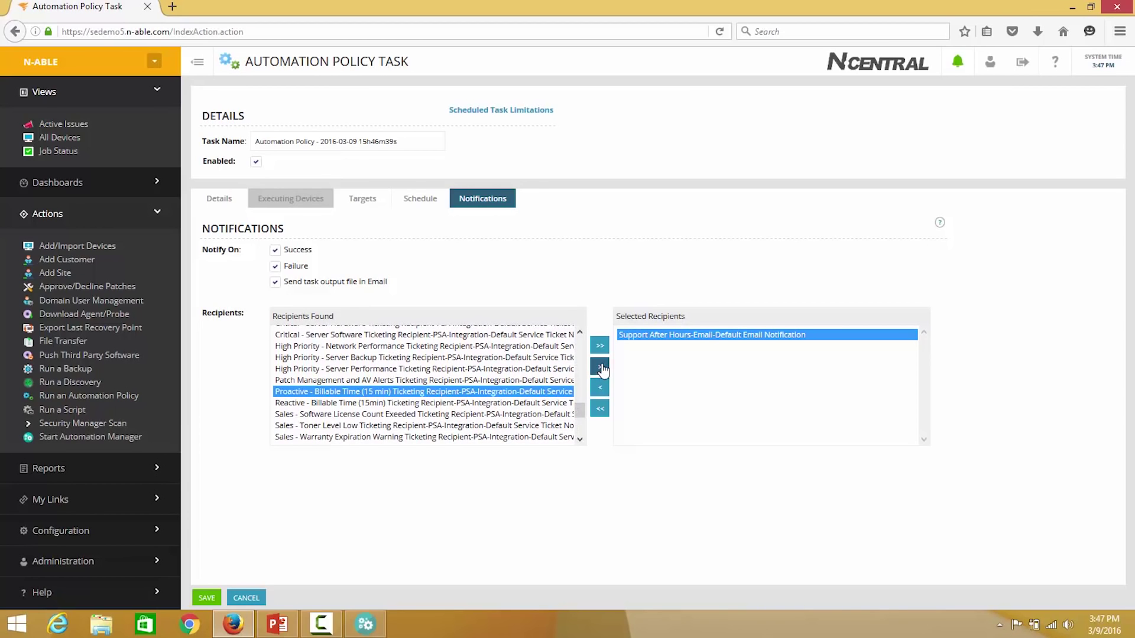
click(600, 366)
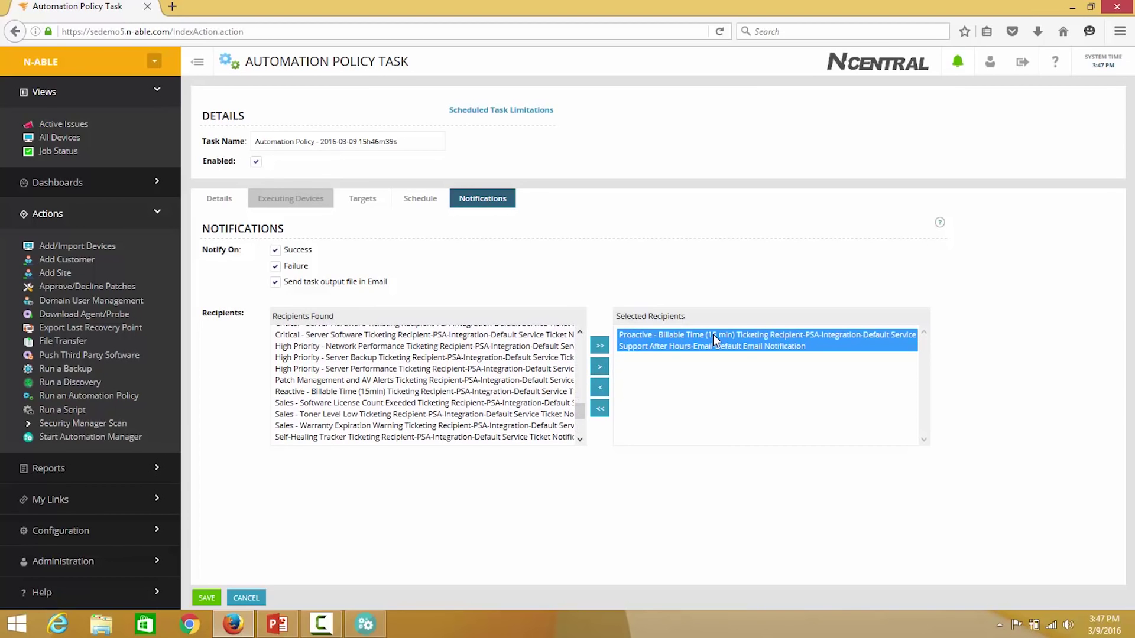